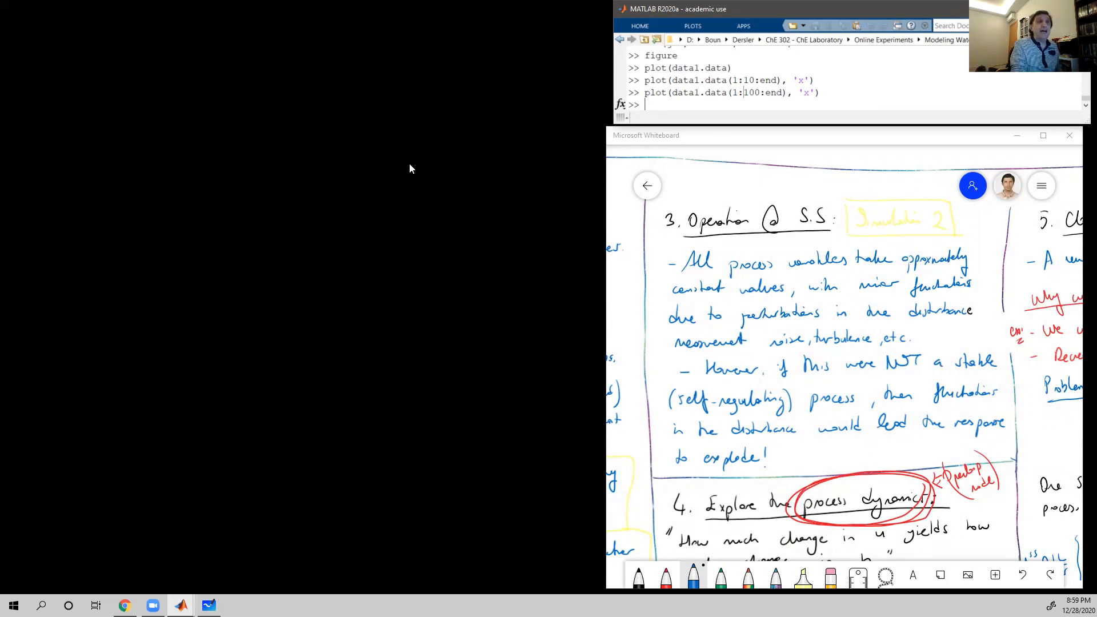
- Assign the initial state vector x0 = [fOUT hOUT1 vOUT hOUT2 uFlowOUT] in the MATLAB command window
text(x)
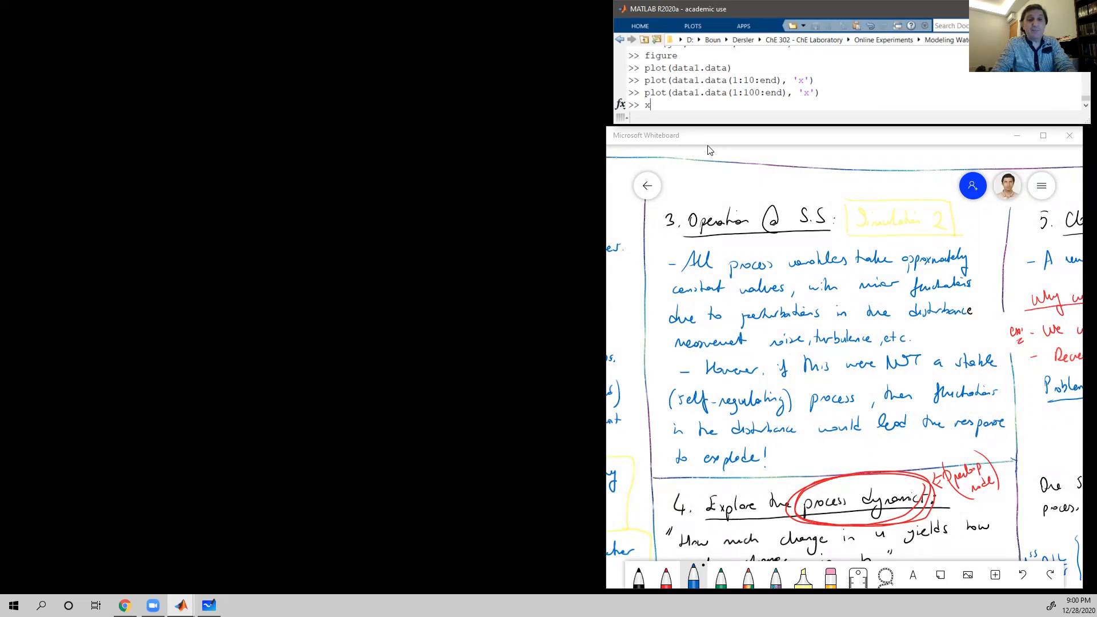
text(0 = [0 0 0 0 0];)
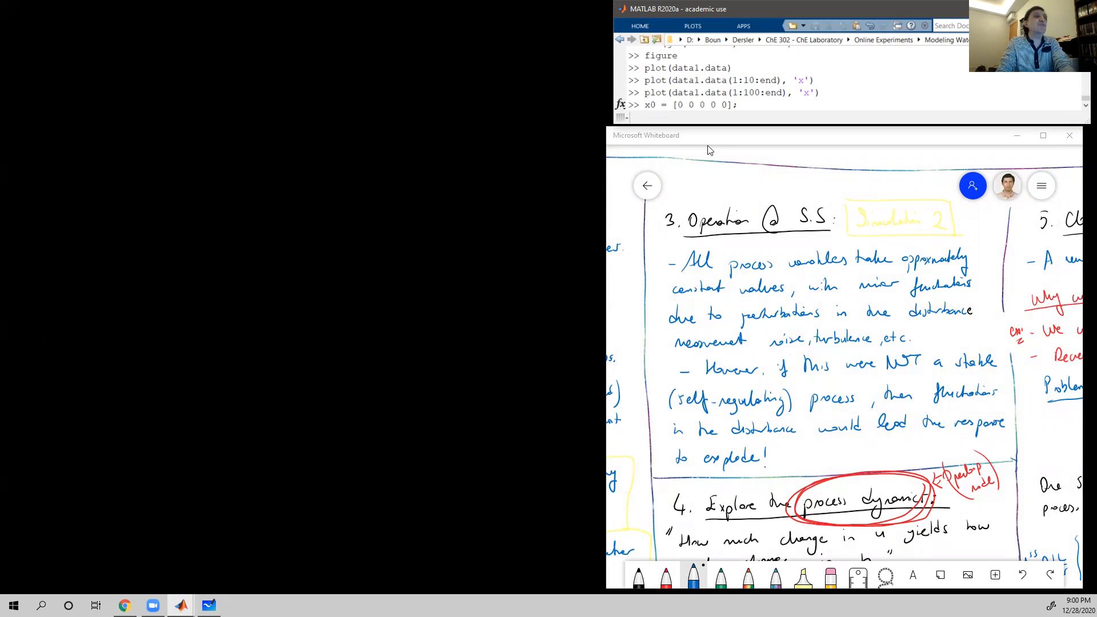
key(Up)
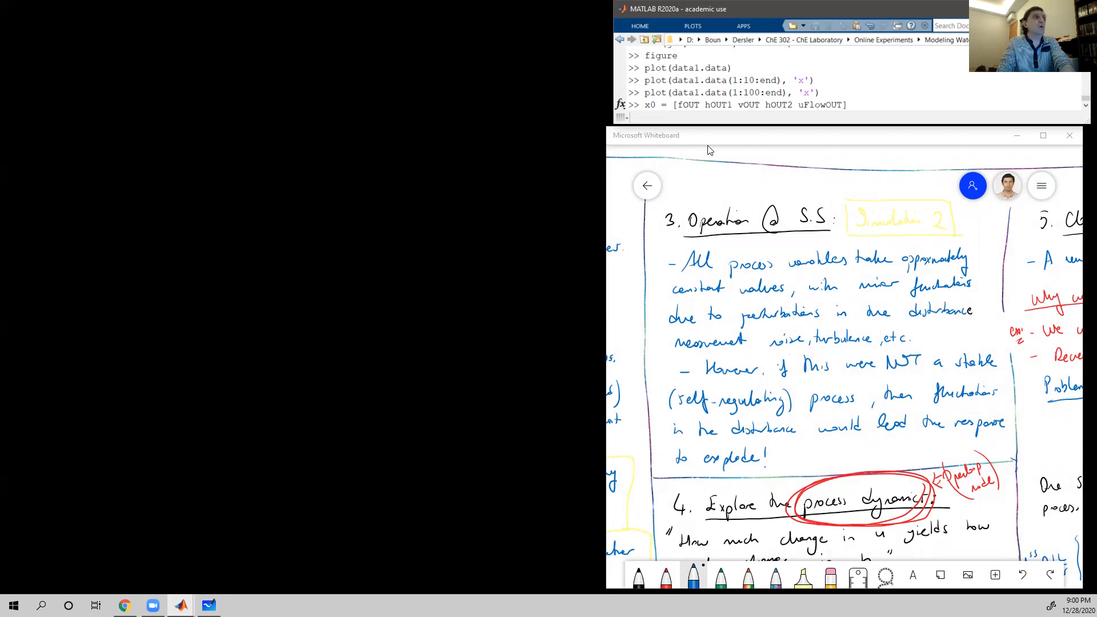
key(Return)
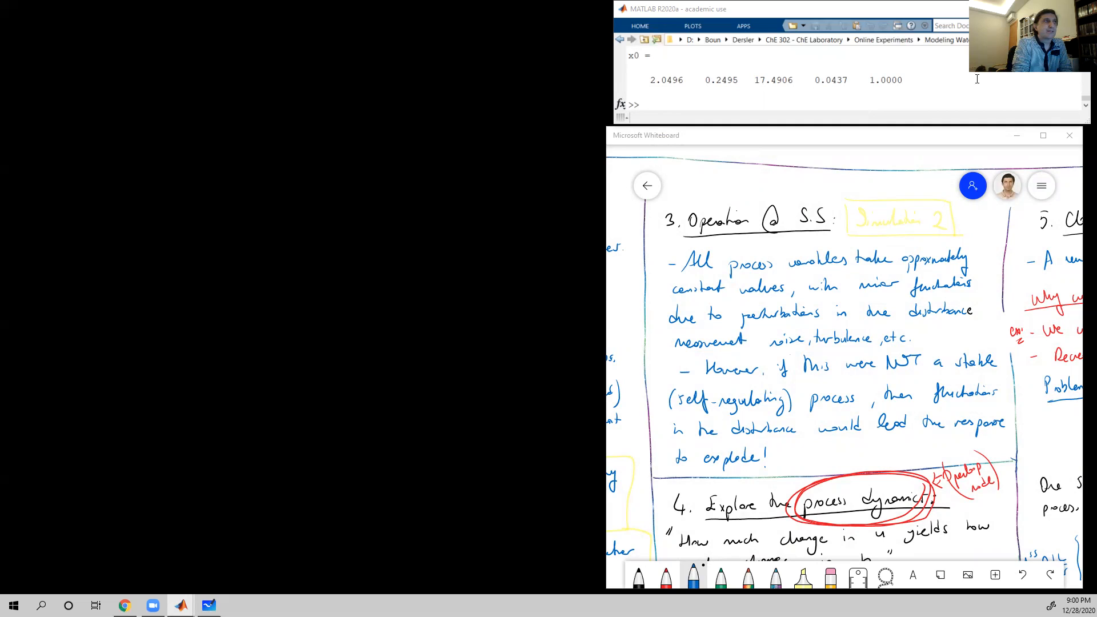
- Run the earlier command animateTank(data, data1, Uflow, flow, x0, []) again from the command history
click(875, 88)
key(Up)
key(Up)
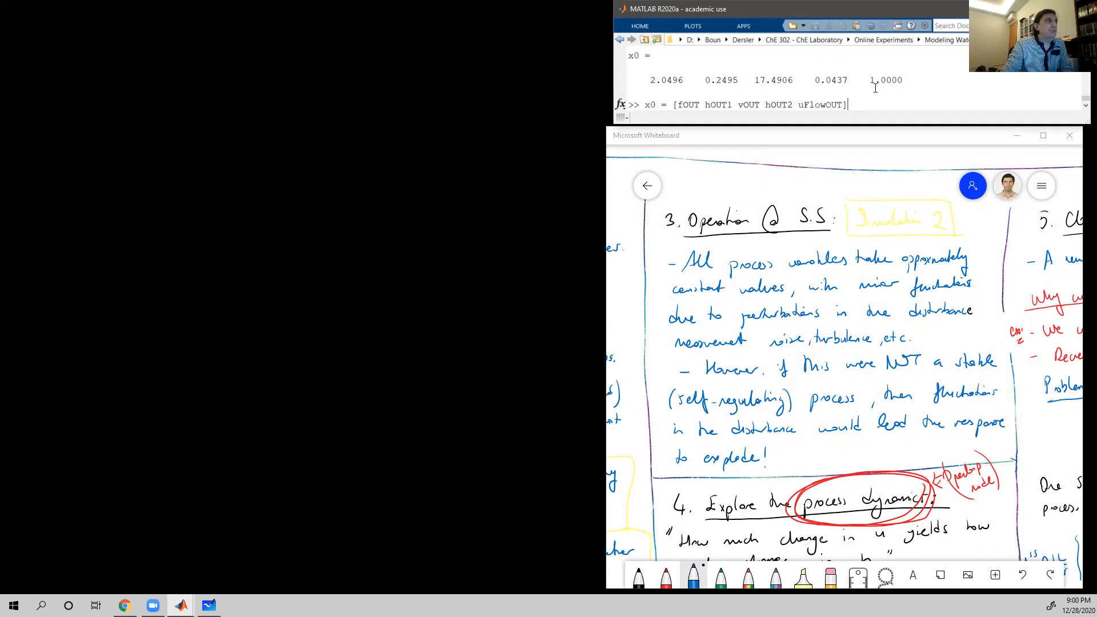
key(Up)
key(Up)
key(Up)
key(Up)
key(Up)
key(Up)
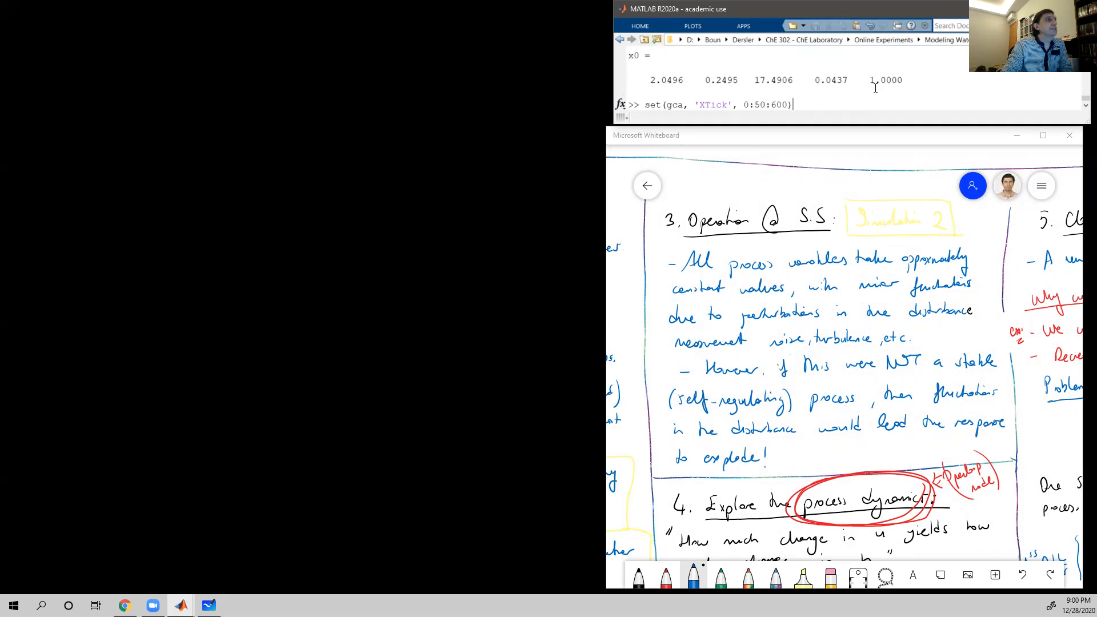
key(Up)
key(Up)
key(Up)
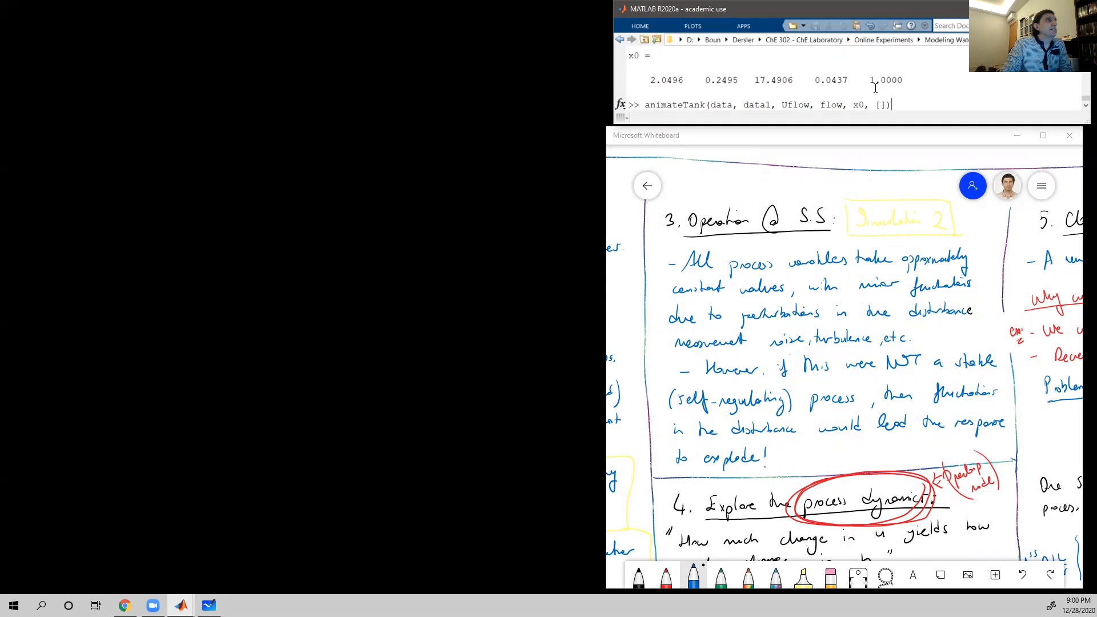
key(Return)
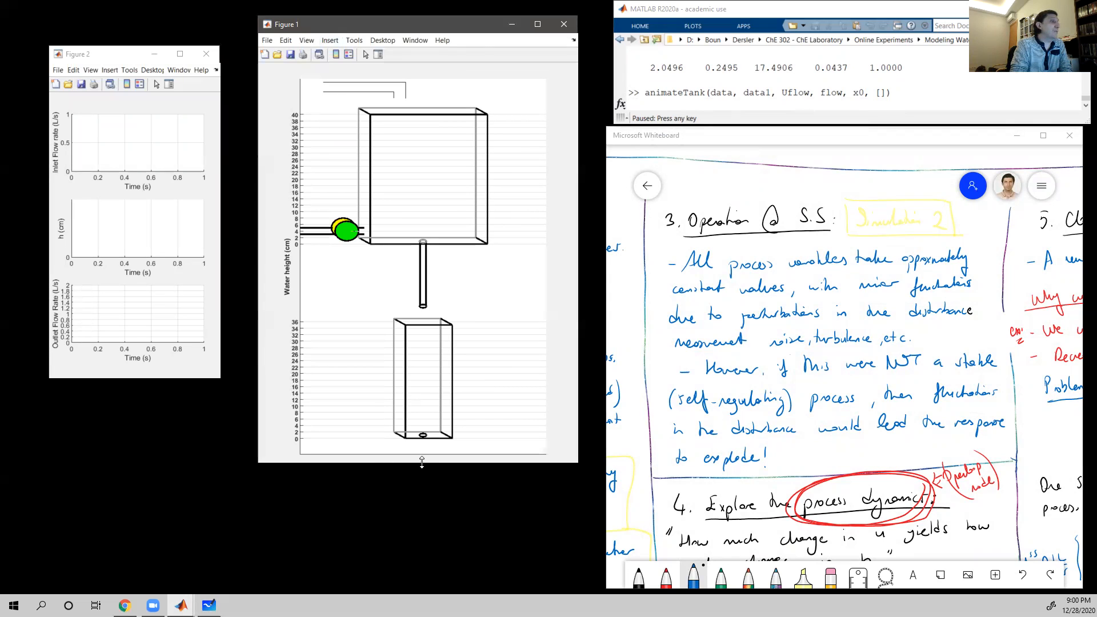
- Stretch the Figure 1 and Figure 2 windows downward, and start the paused tank animation
drag(422, 462, 422, 583)
click(157, 378)
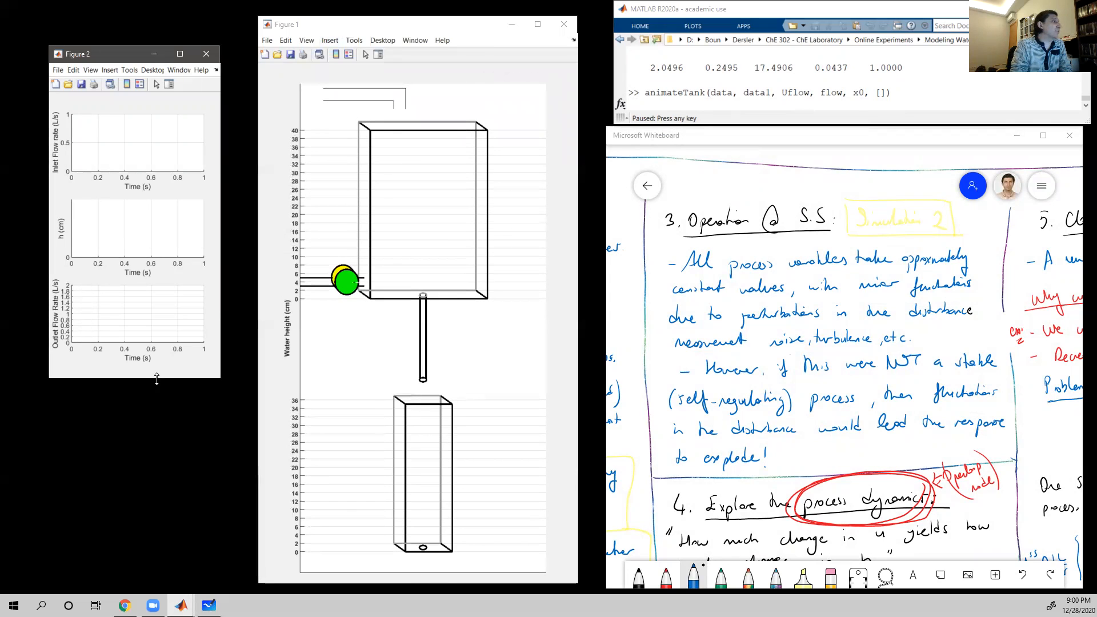
drag(157, 378, 157, 503)
click(713, 98)
key(space)
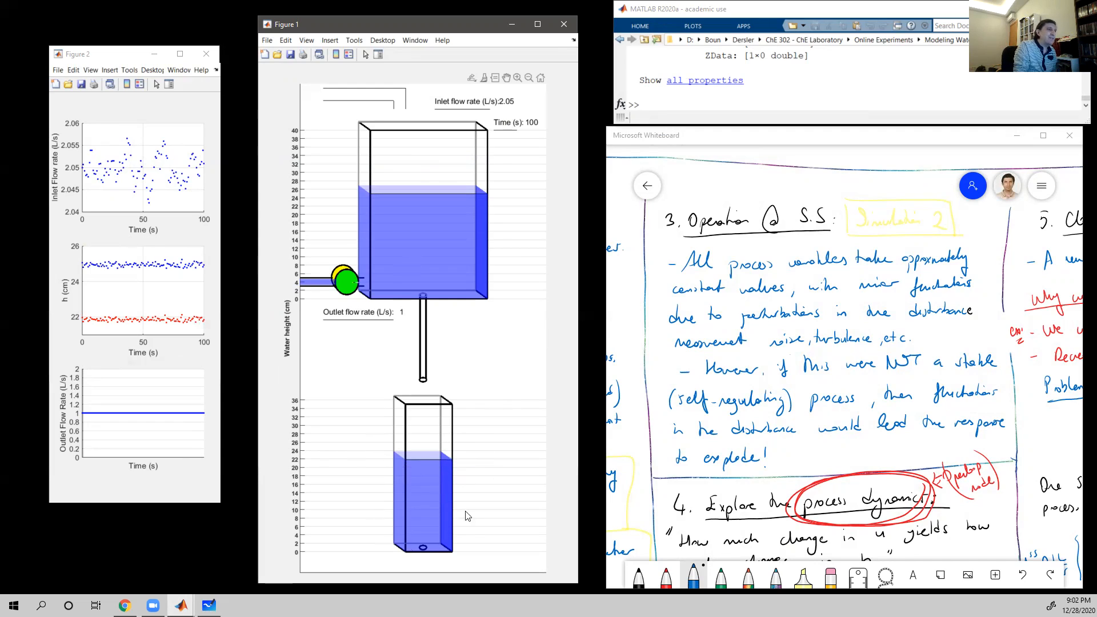
- Inspect the lower tank's water level in Figure 1 and read whiteboard section 4 on exploring the process dynamics
mouse_move(433, 466)
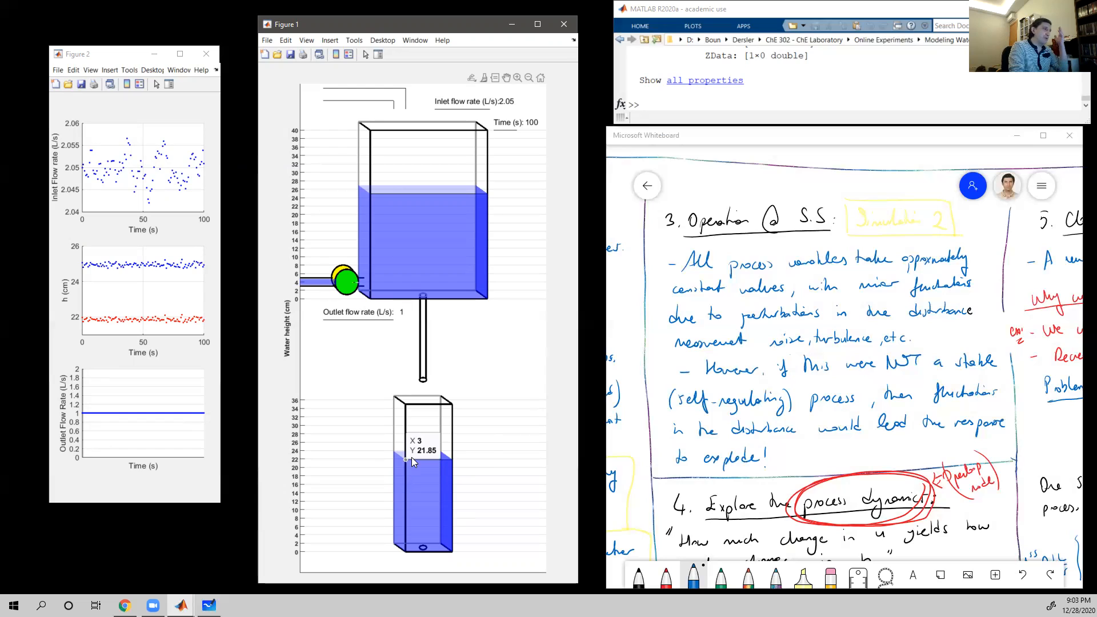
mouse_move(429, 459)
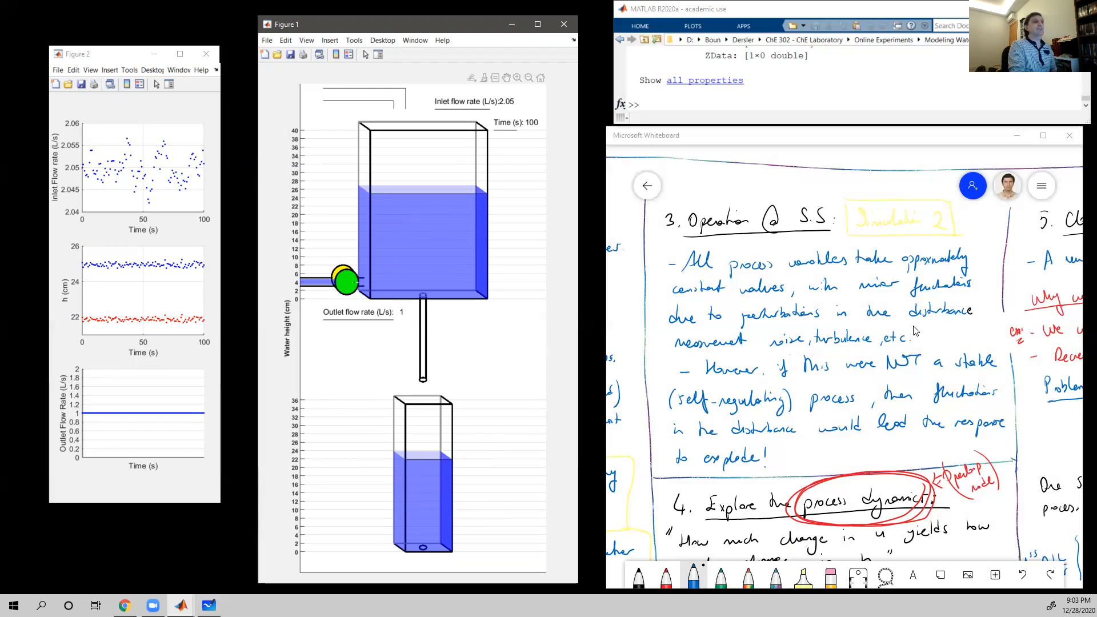
scroll(885, 400, down, 3)
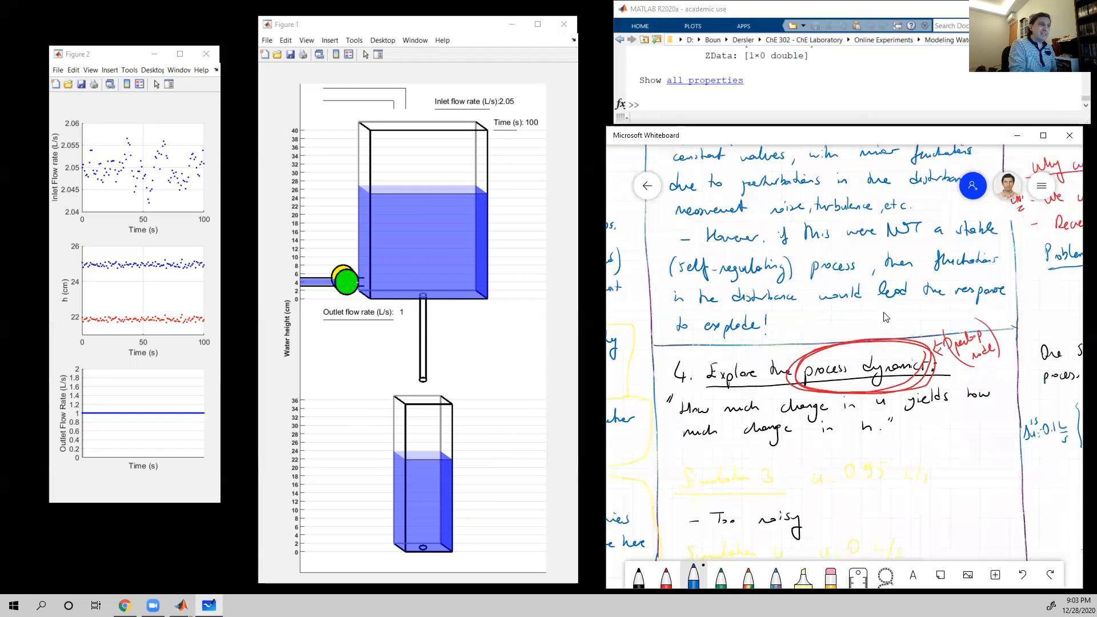
scroll(881, 279, down, 1)
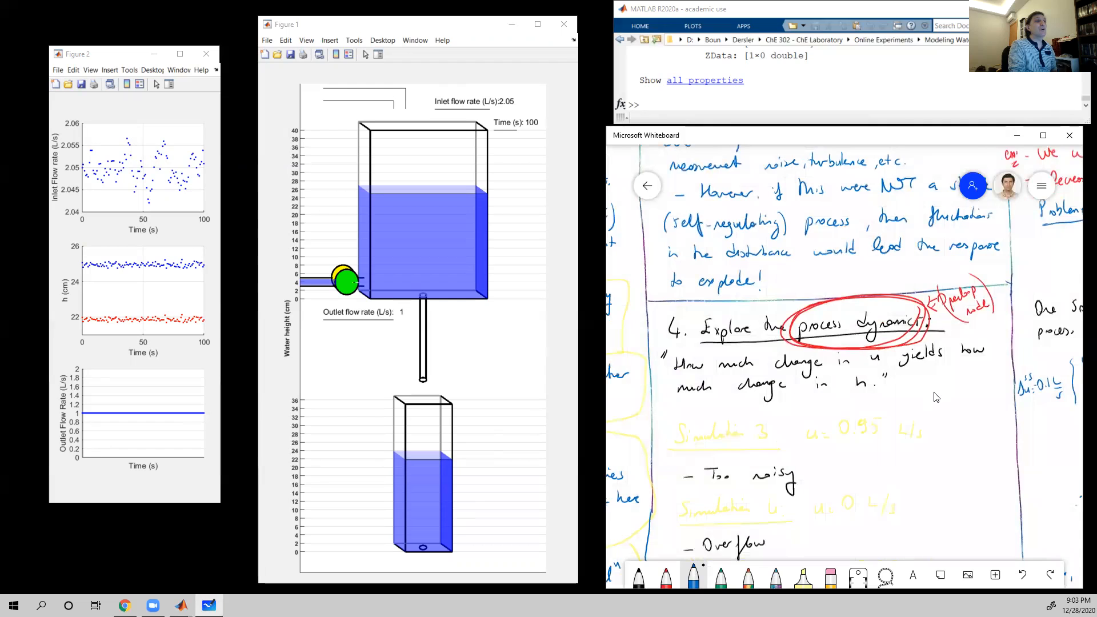
scroll(946, 384, down, 1)
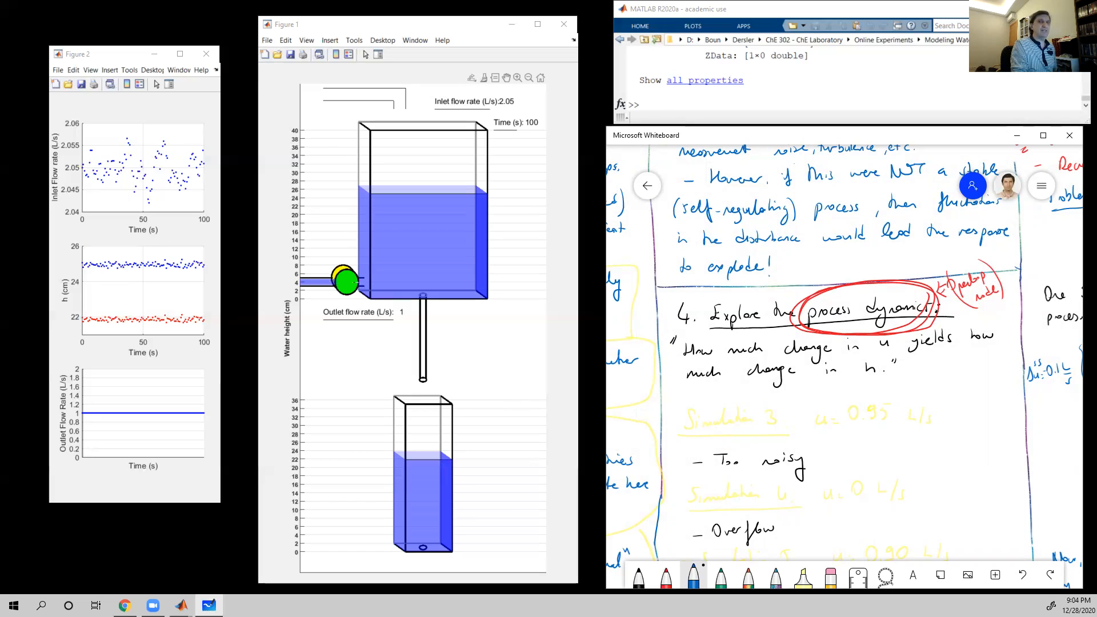
- Lower the Signal 1 segment from 20 s to 800 s to 0.81 in the Signal Builder, and move its window off the tank figure
click(760, 105)
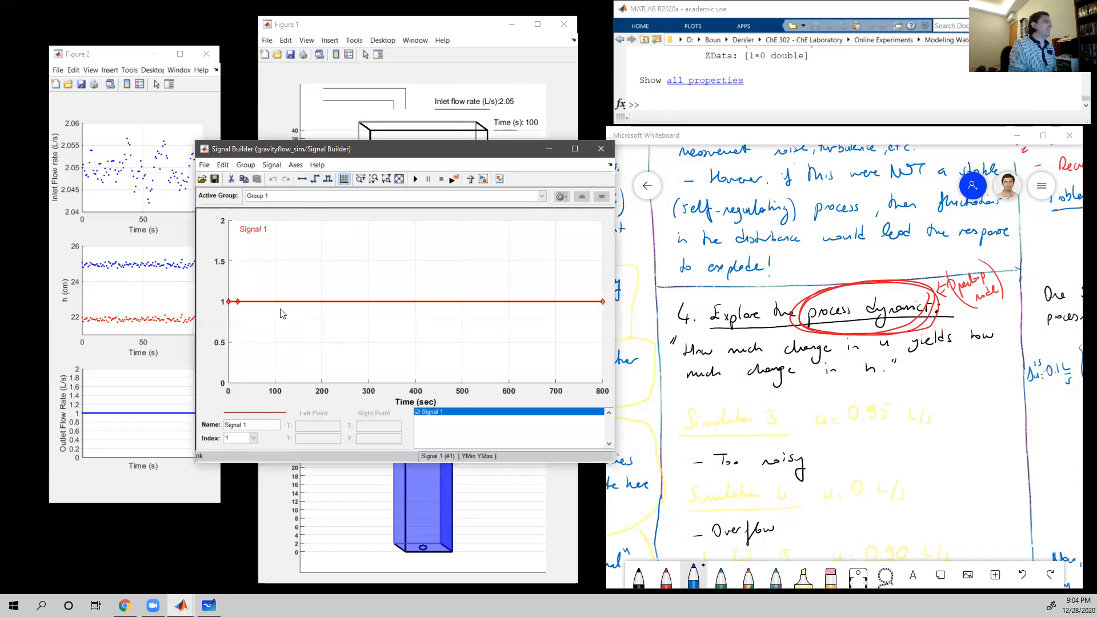
drag(337, 154, 697, 133)
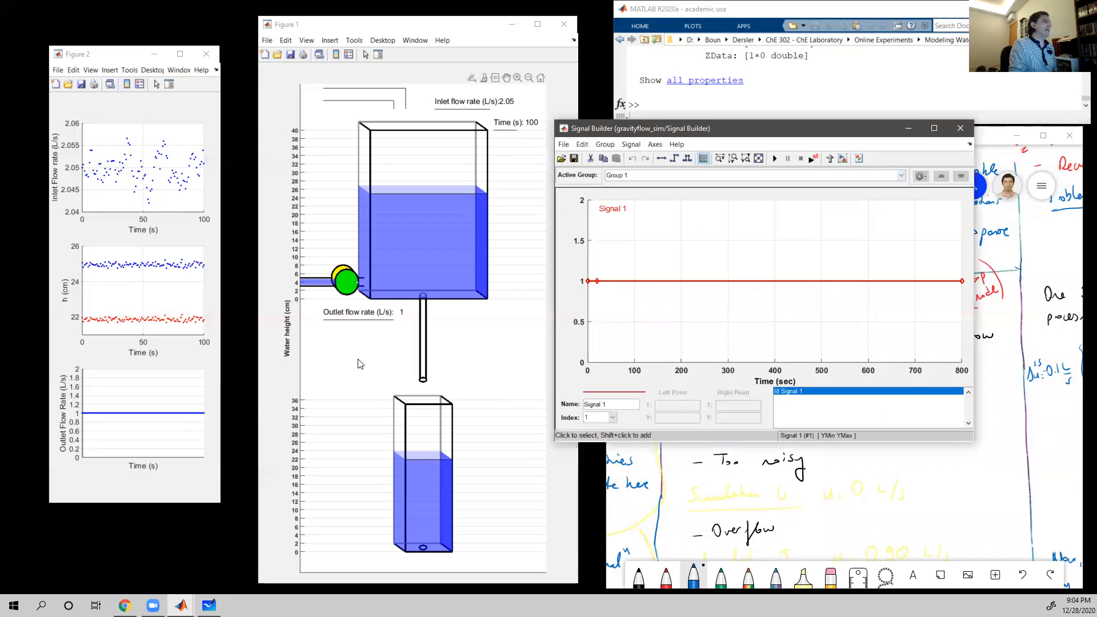
click(746, 281)
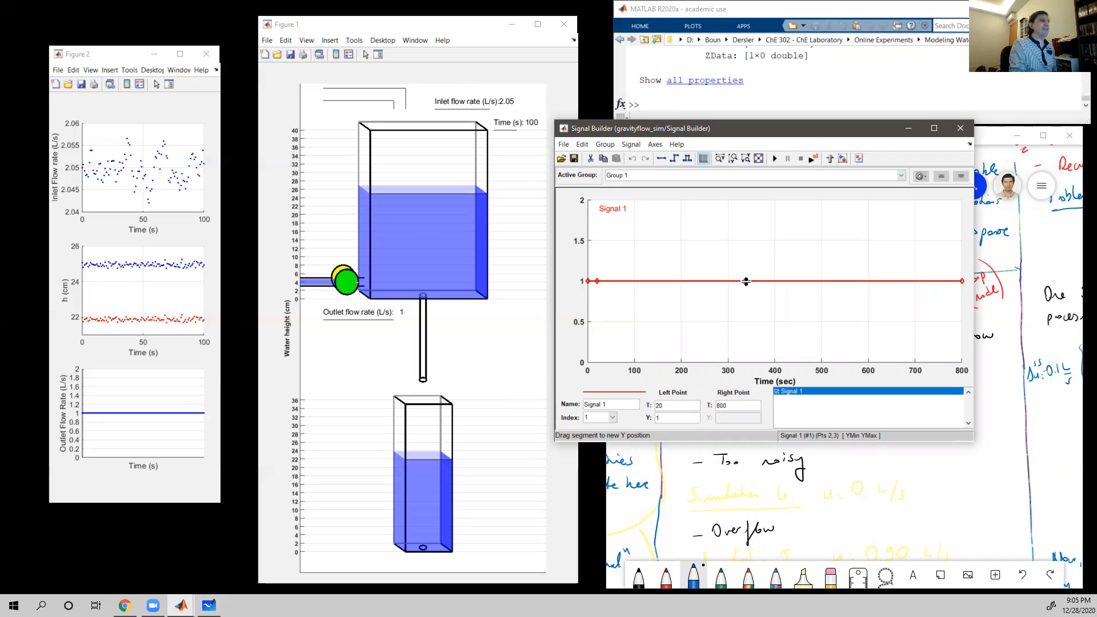
drag(746, 281, 747, 296)
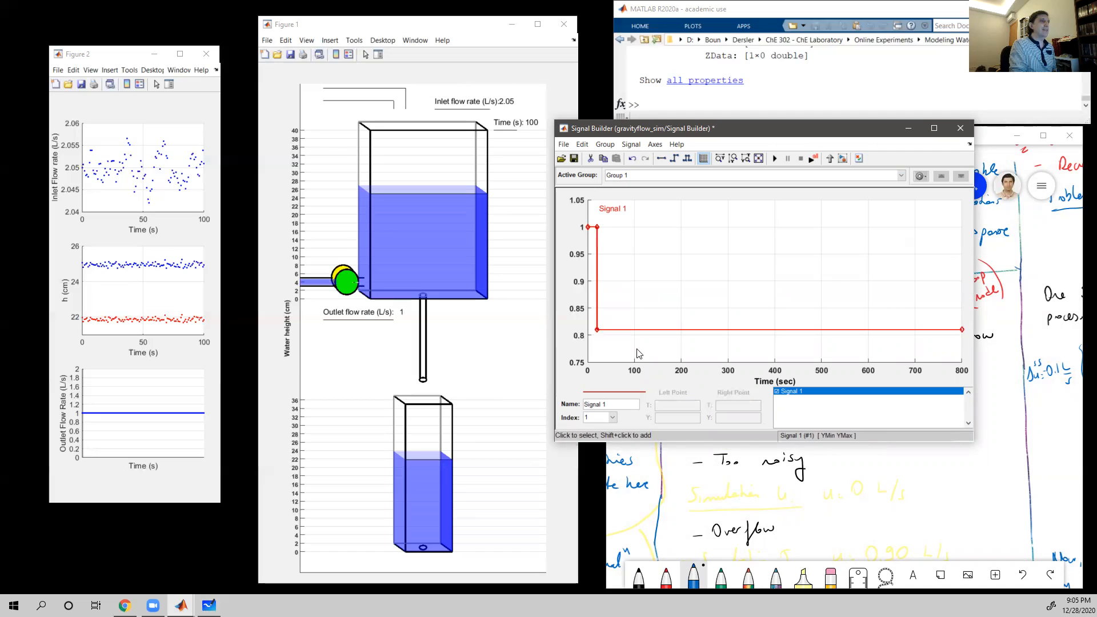
click(629, 330)
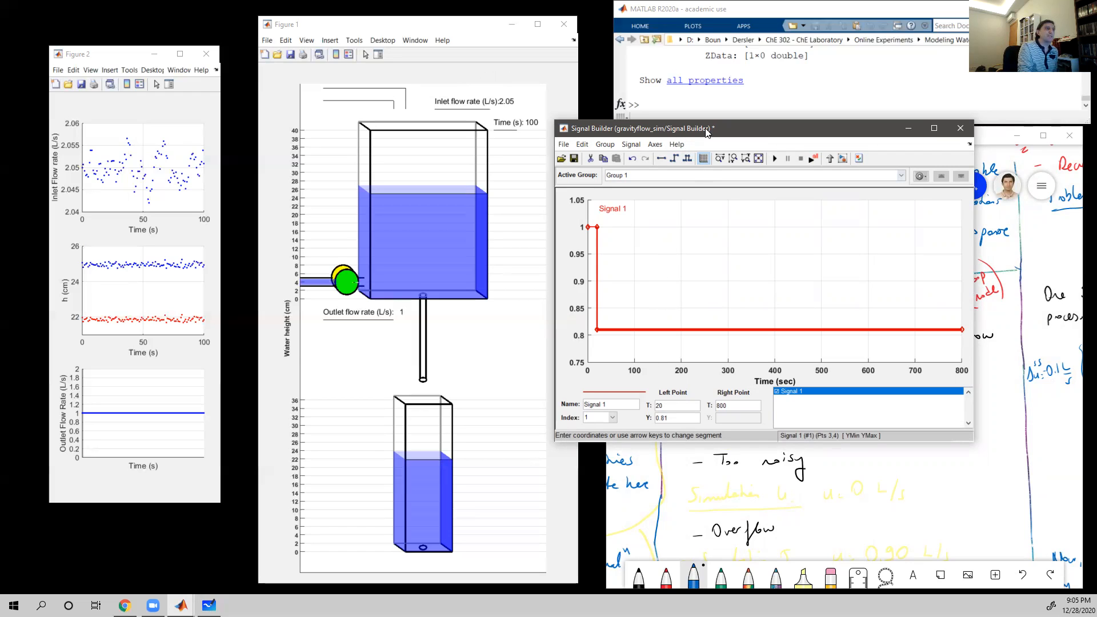
drag(706, 133, 757, 170)
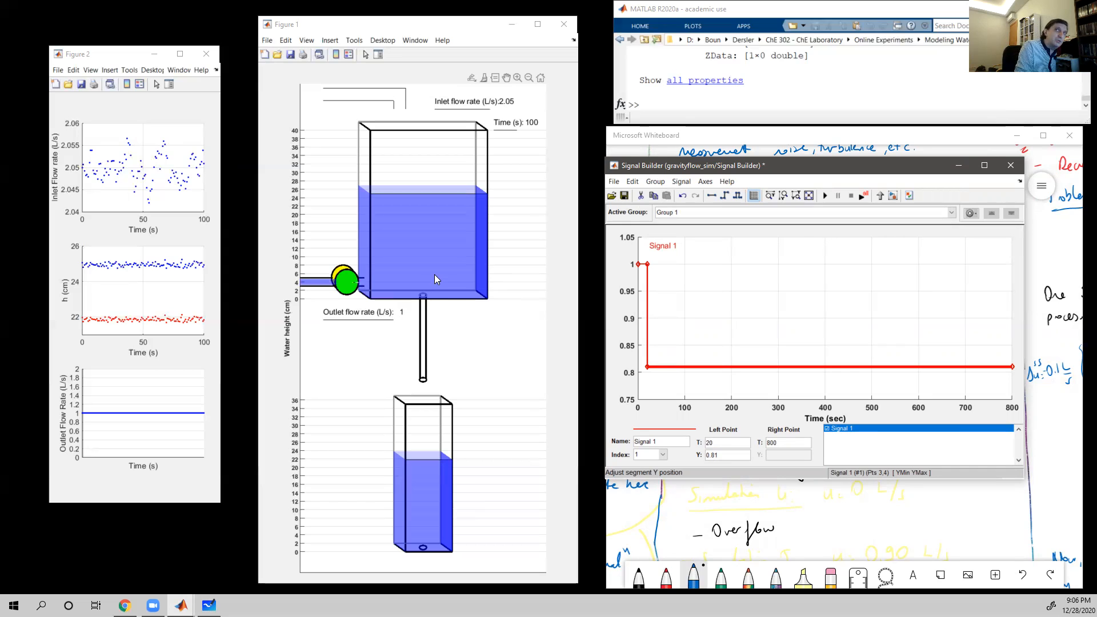
- Handwrite Δu(+) → Δy(−) beside Simulation 4 on the whiteboard, and link it to a boxed Kp<0
mouse_move(435, 275)
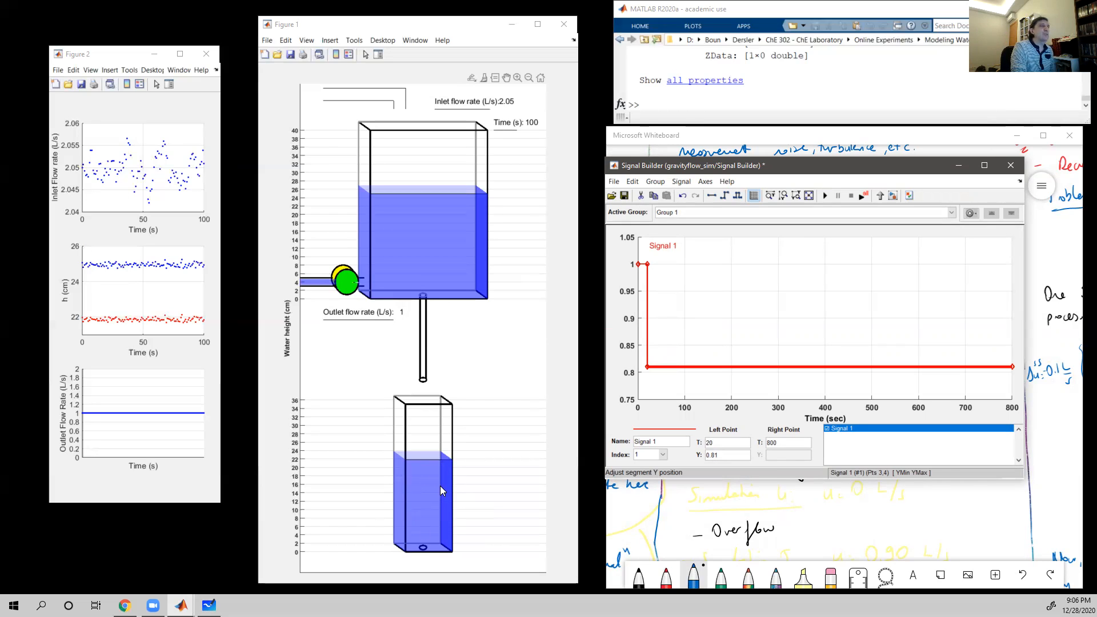
mouse_move(439, 484)
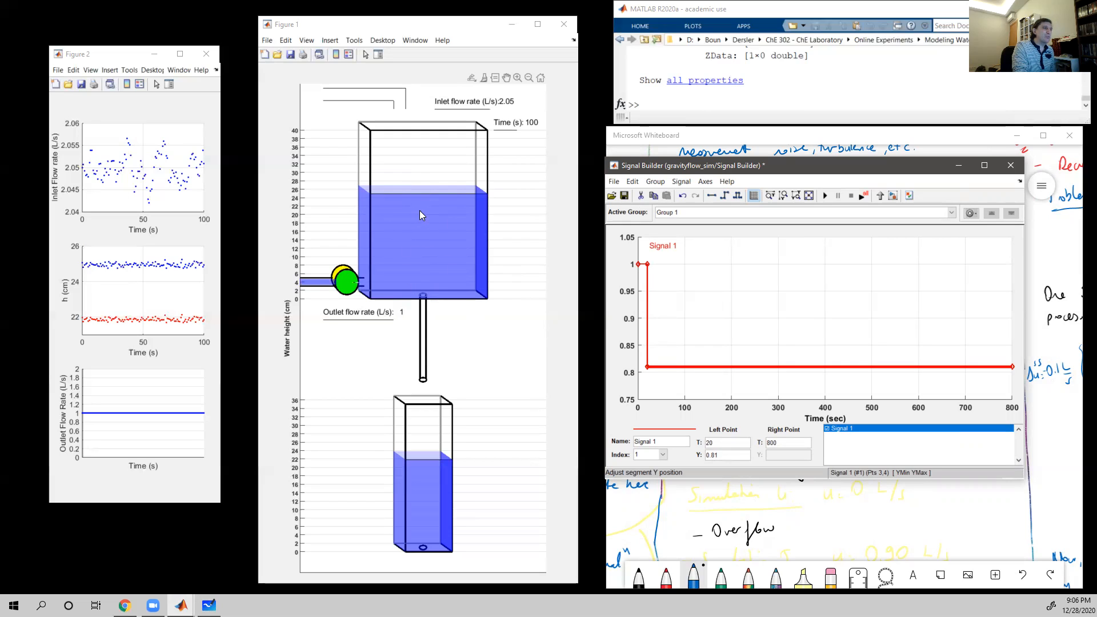
mouse_move(424, 297)
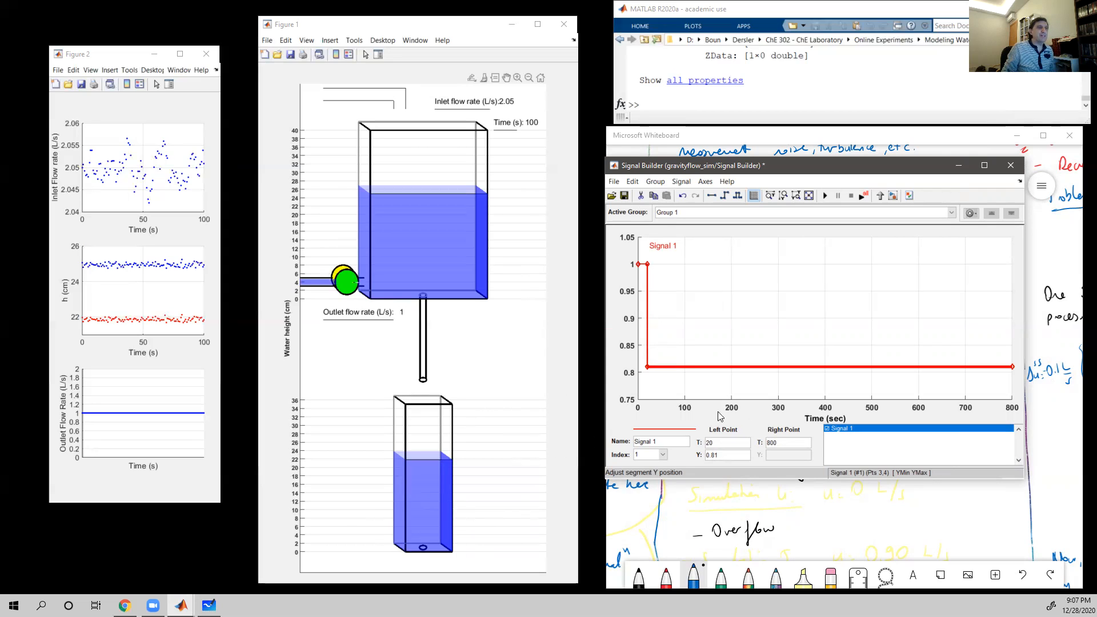
click(889, 487)
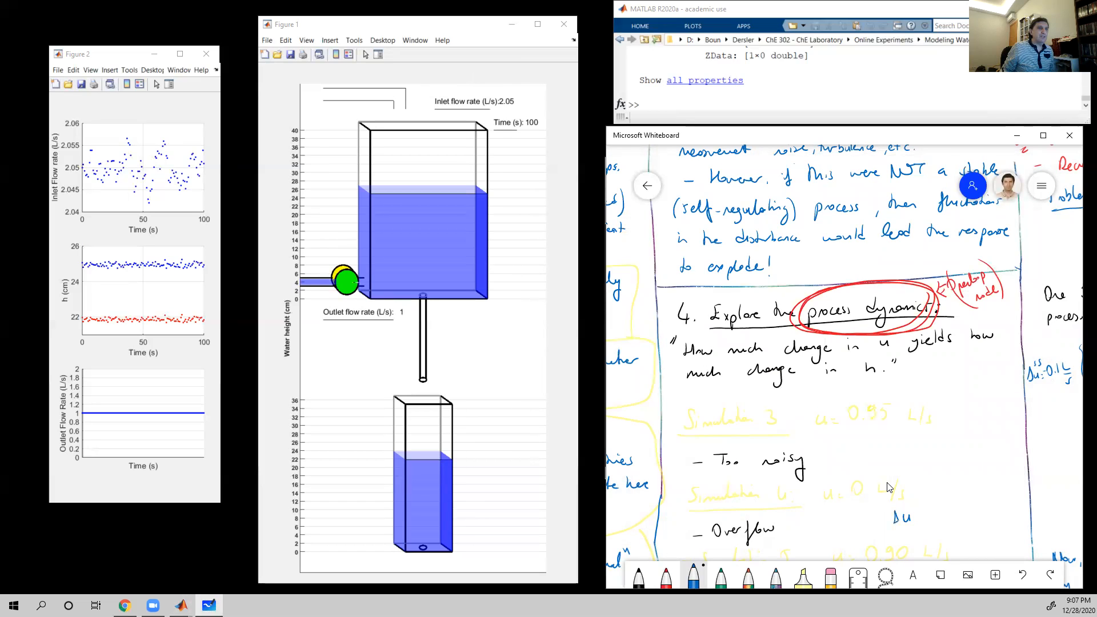
mouse_move(924, 518)
mouse_down()
mouse_move(915, 504)
mouse_move(942, 516)
mouse_up()
drag(979, 501, 950, 487)
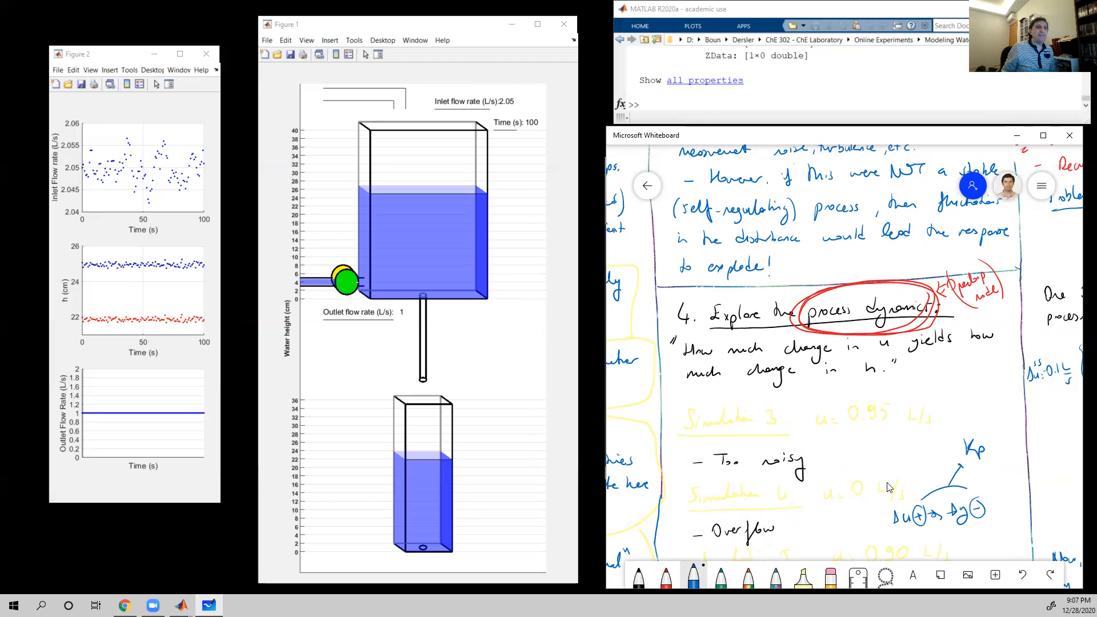
mouse_move(1005, 425)
mouse_down()
mouse_move(958, 464)
mouse_move(1018, 457)
mouse_up()
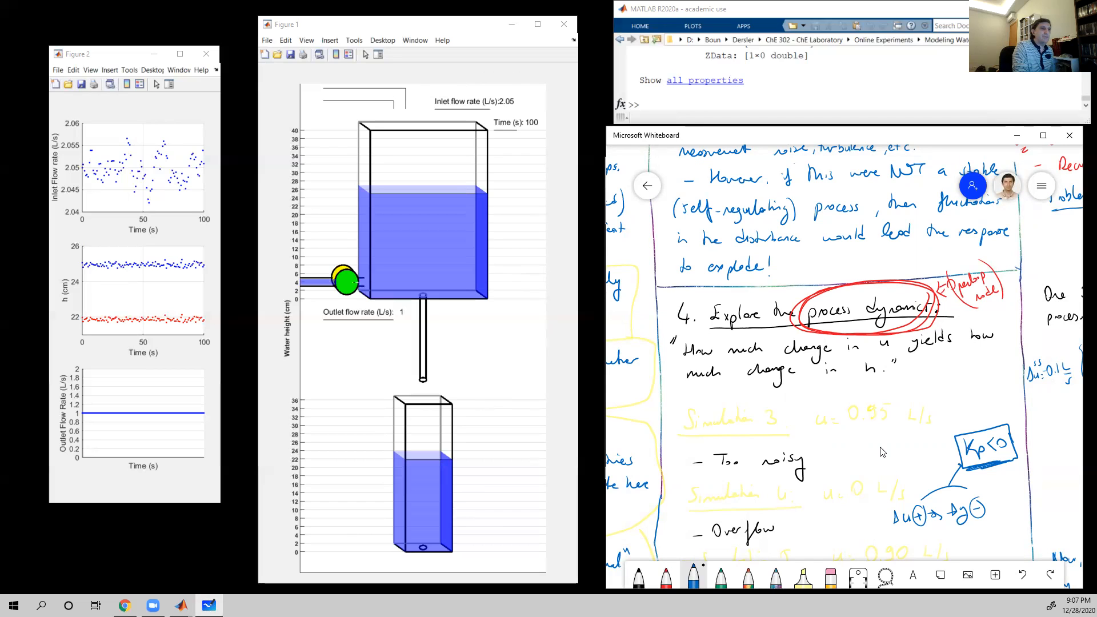
- Hide the whiteboard and set the Signal 1 segment from 20 s to 800 s to 0.99 in the Signal Builder
scroll(884, 402, down, 2)
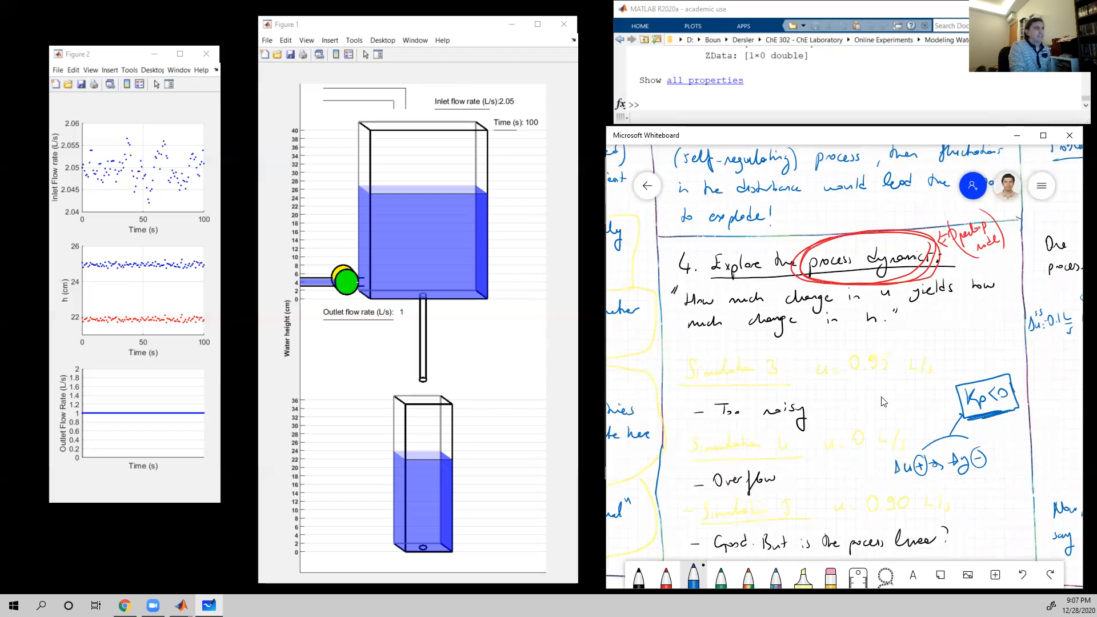
scroll(881, 370, down, 1)
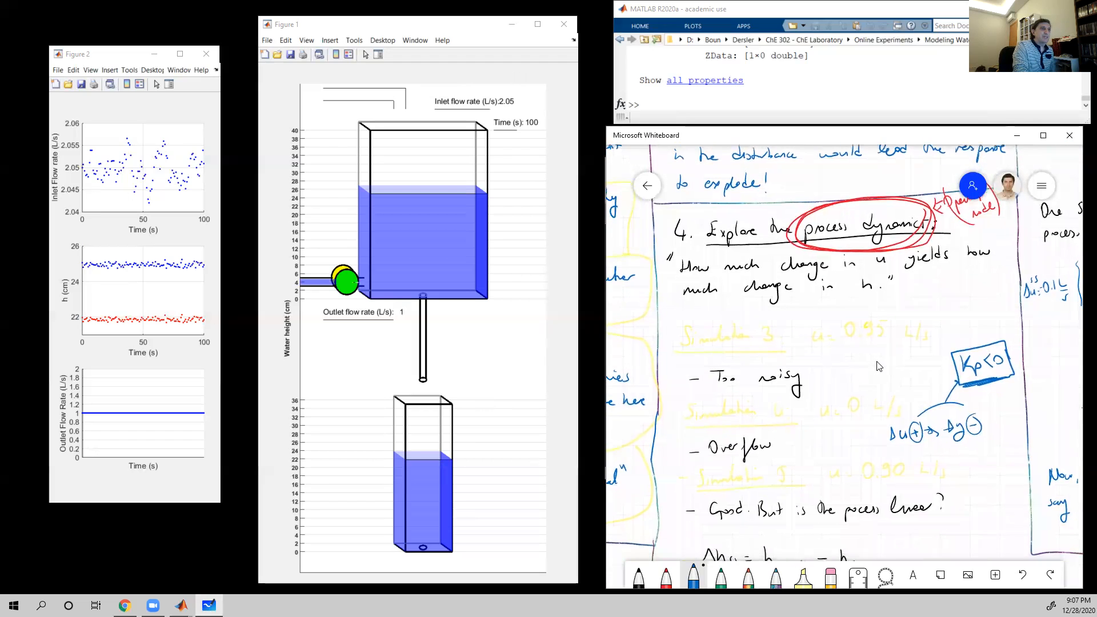
scroll(878, 360, down, 1)
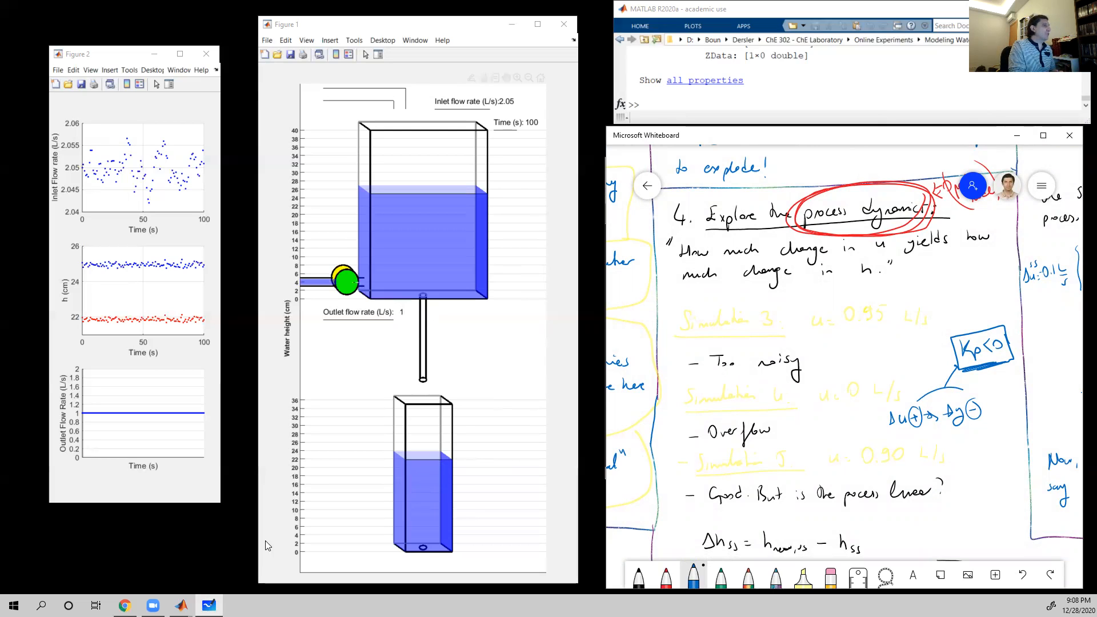
click(209, 605)
click(209, 605)
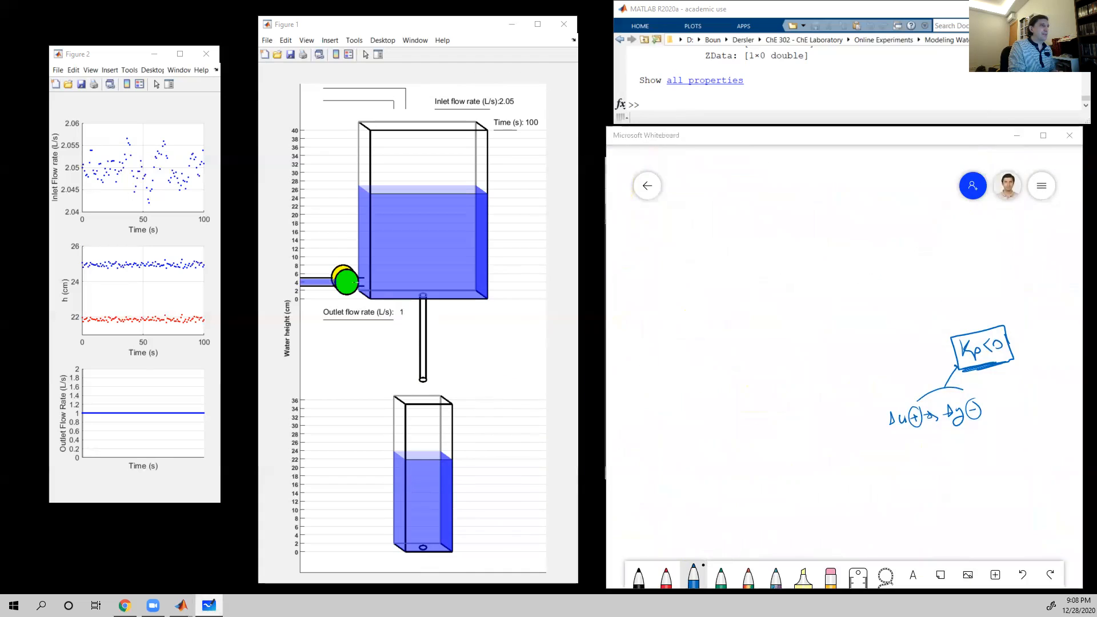
click(209, 606)
click(719, 367)
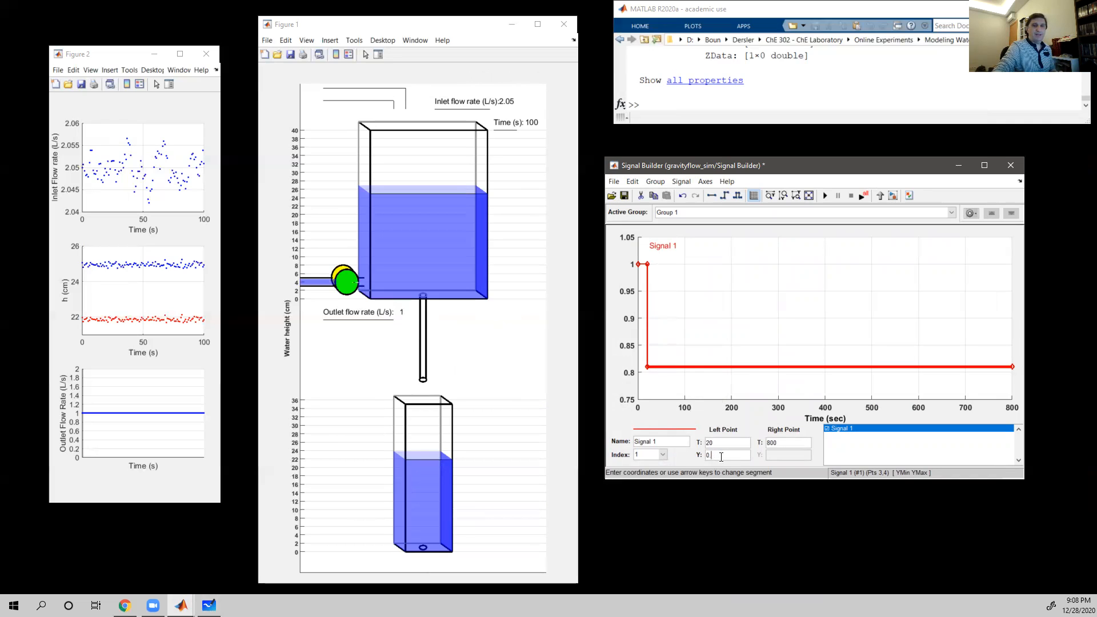
click(722, 456)
text(0.99)
key(Return)
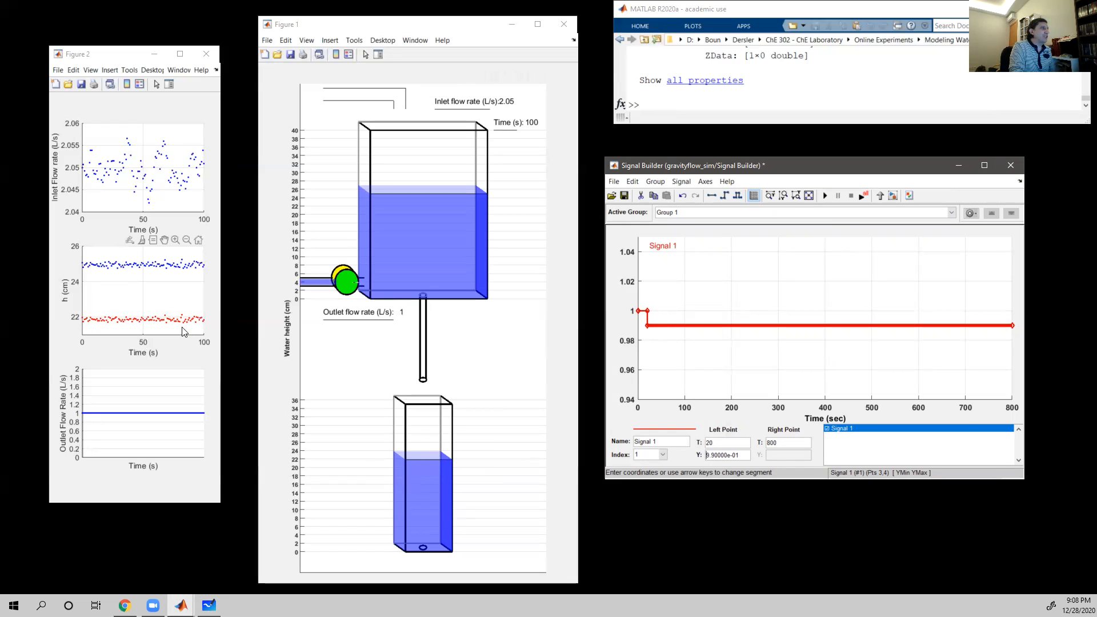
- Run the gravityflow_sim simulation with the 0.99 step and execute animateTank(data, data1, Uflow, flow, x0, []) in the command window
click(825, 197)
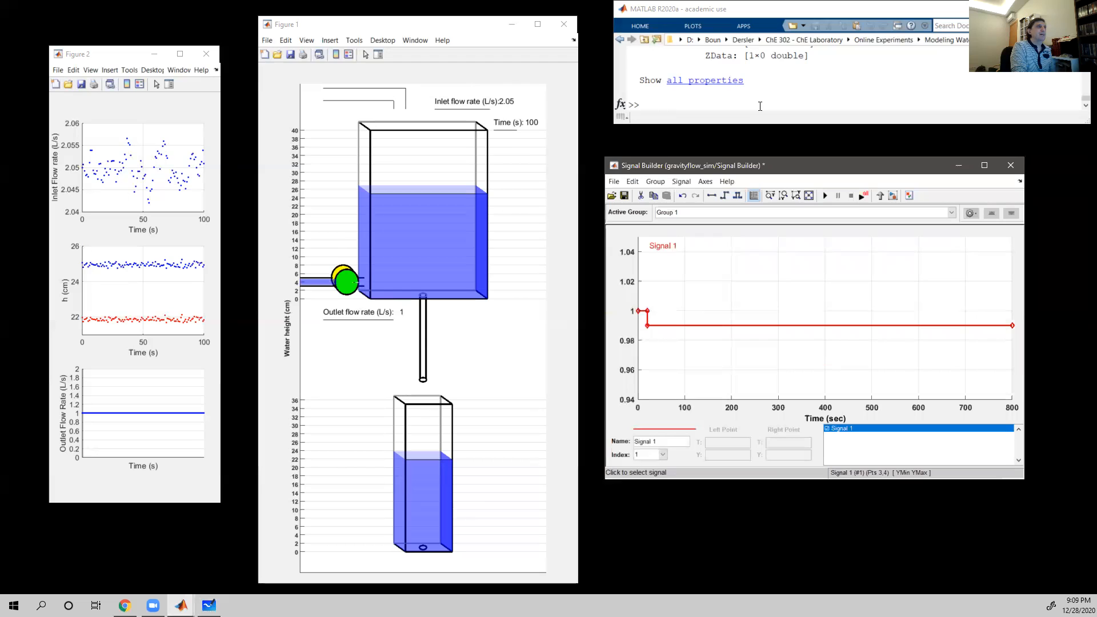
click(760, 106)
key(Up)
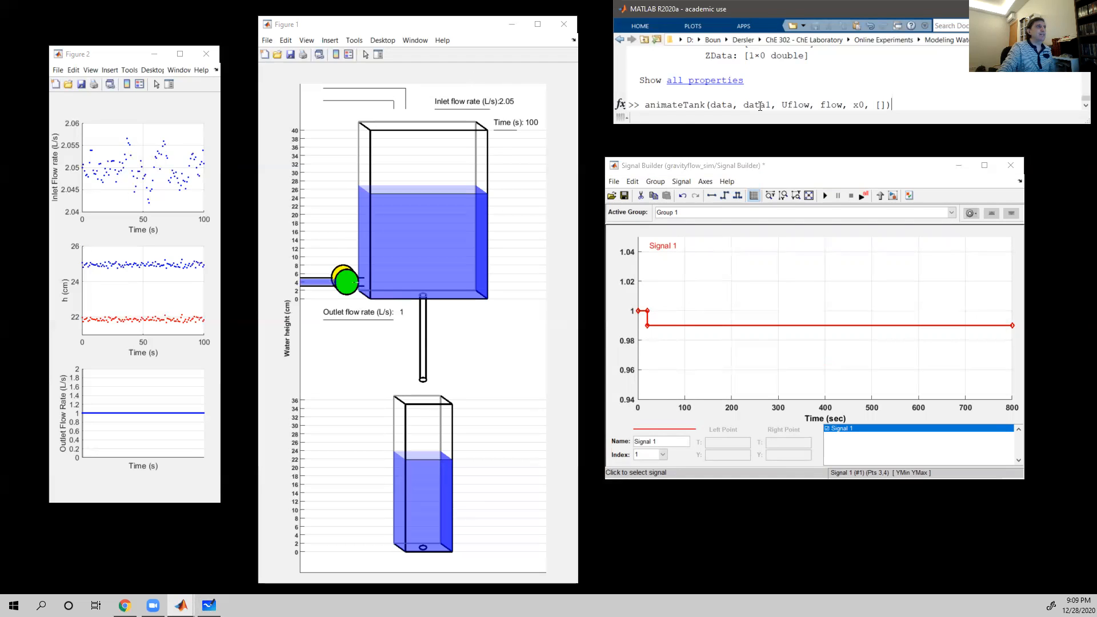
key(Return)
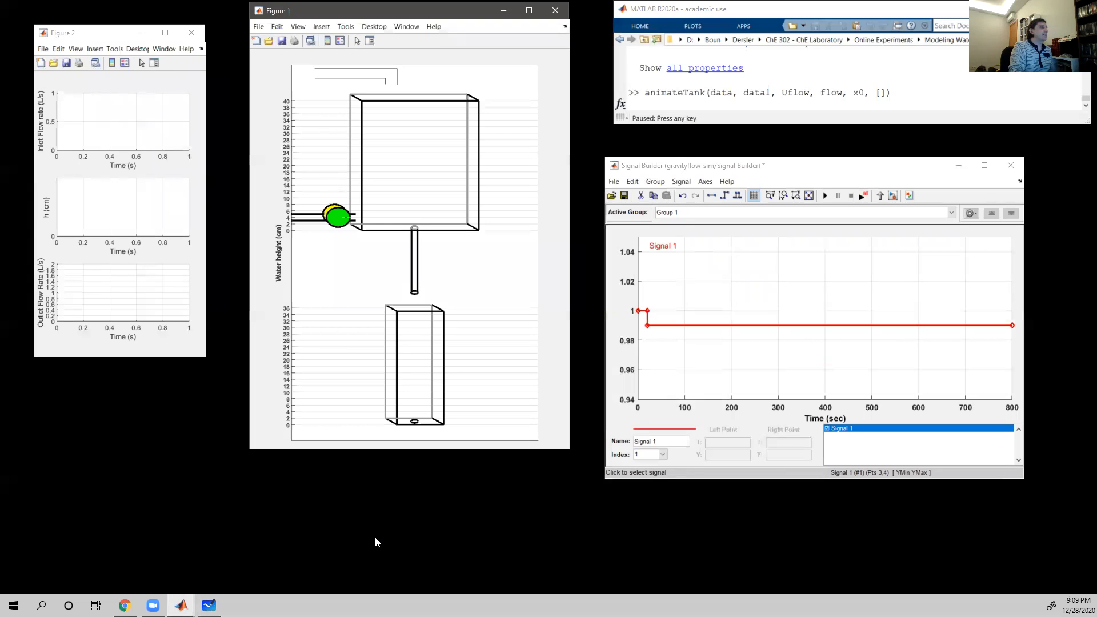
- Lengthen Figure 1 and Figure 2 downward, and resume the paused tank animation
drag(394, 453, 393, 570)
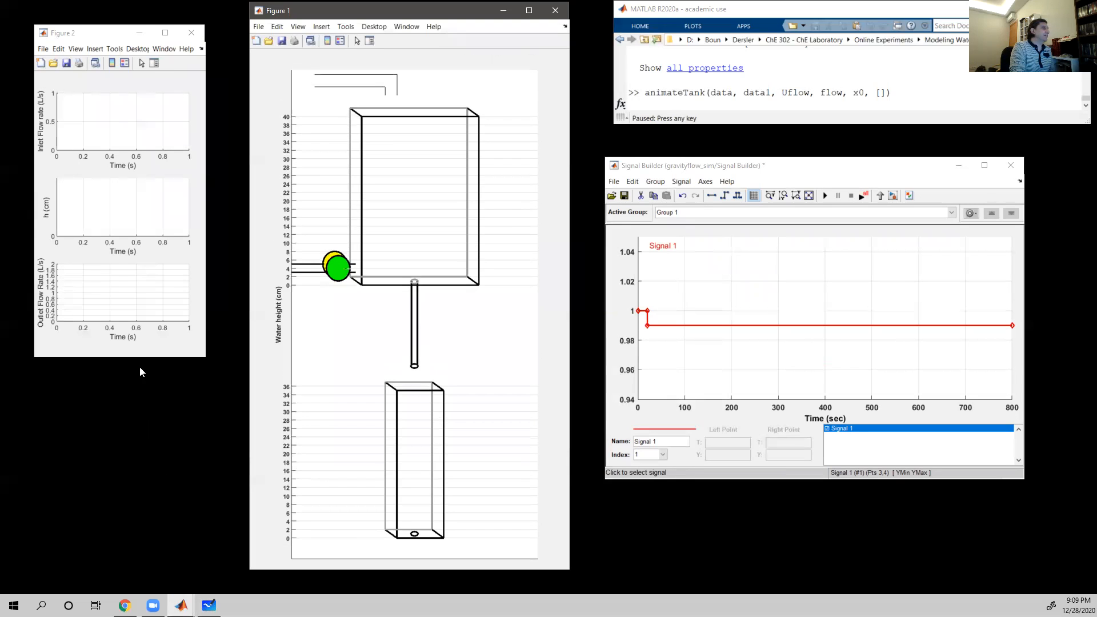
drag(130, 357, 130, 485)
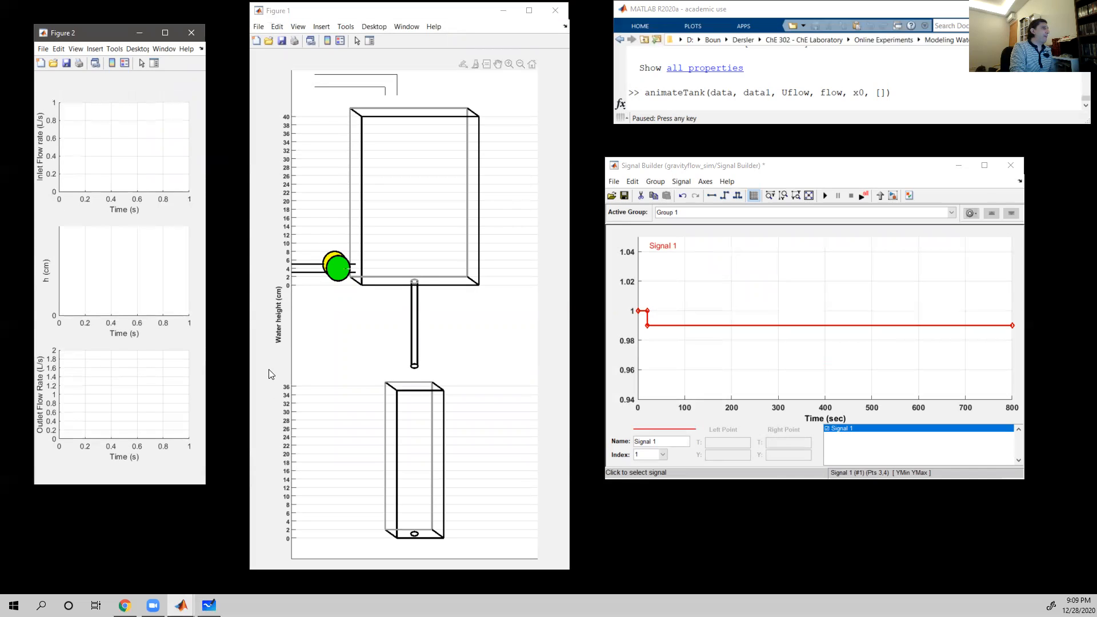
click(734, 95)
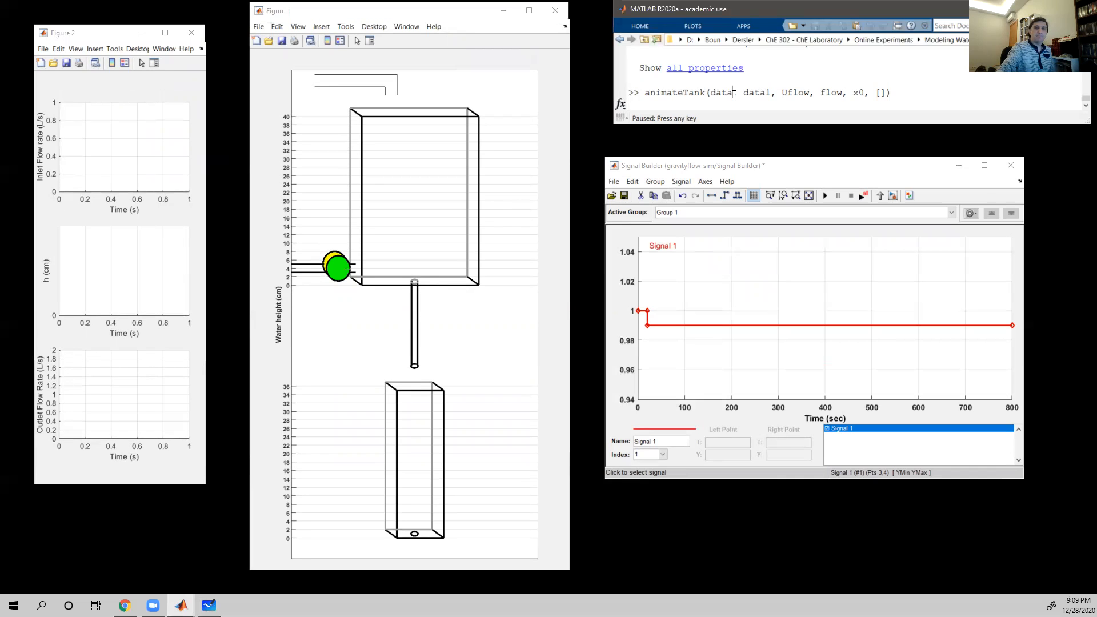
key(Return)
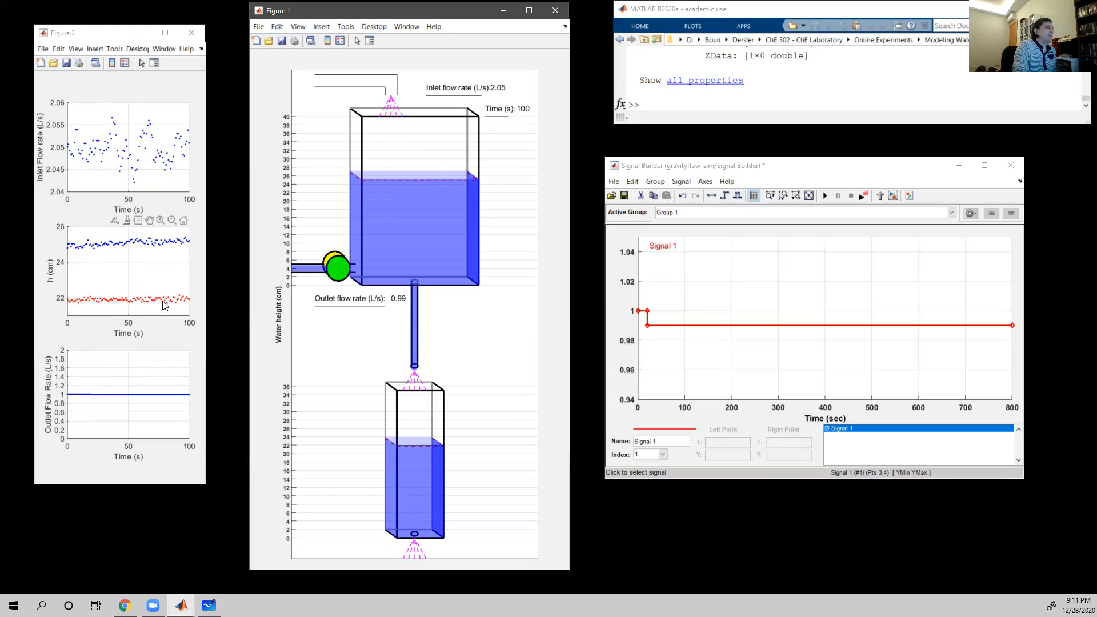
mouse_move(186, 302)
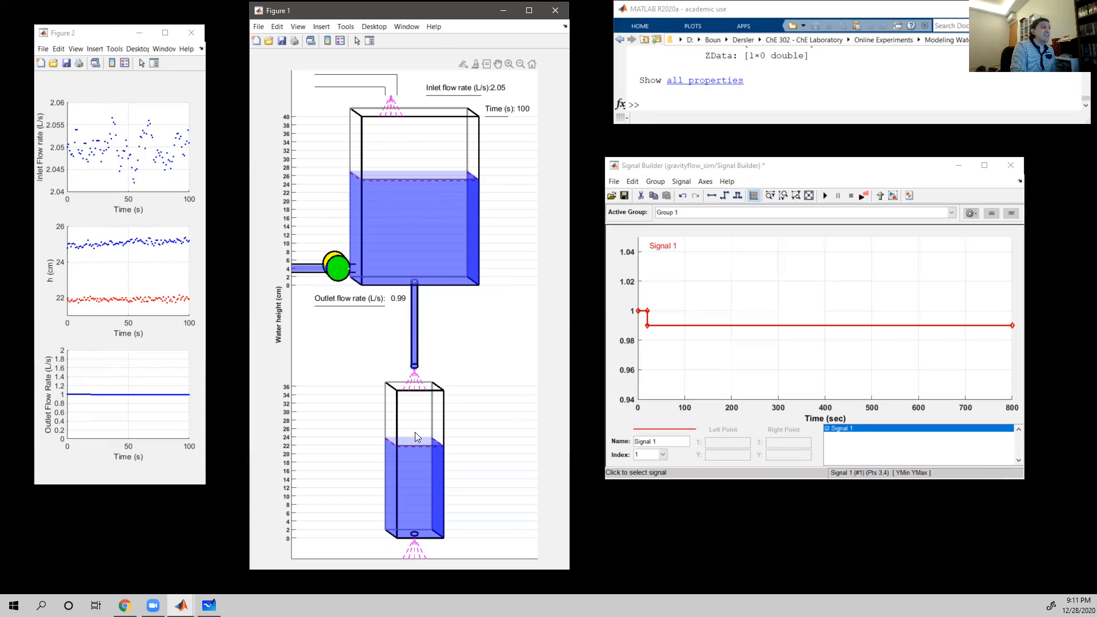
mouse_move(422, 453)
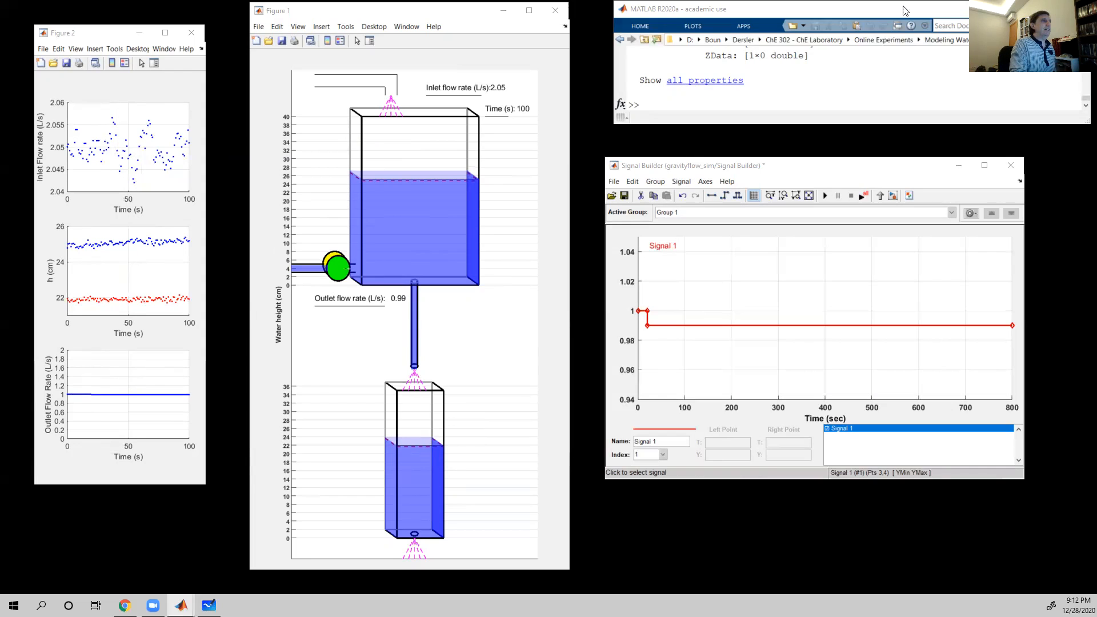
- Run animateTank(data, data1, Uflow, flow, x0, []) again past its pause, and enlarge Figure 1 to show both tanks
click(679, 98)
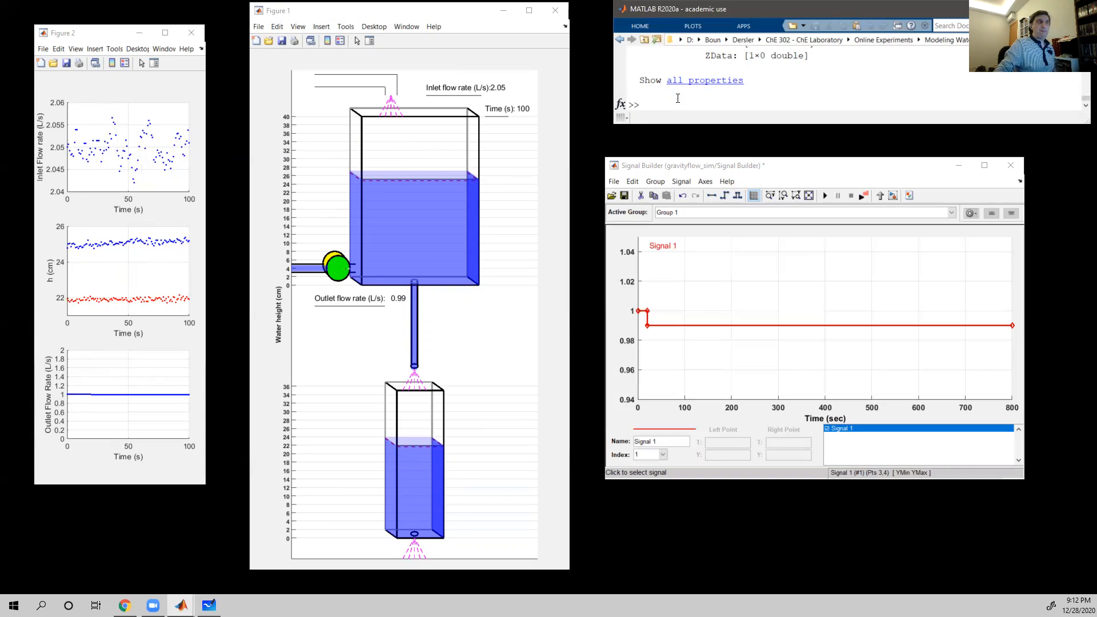
key(Up)
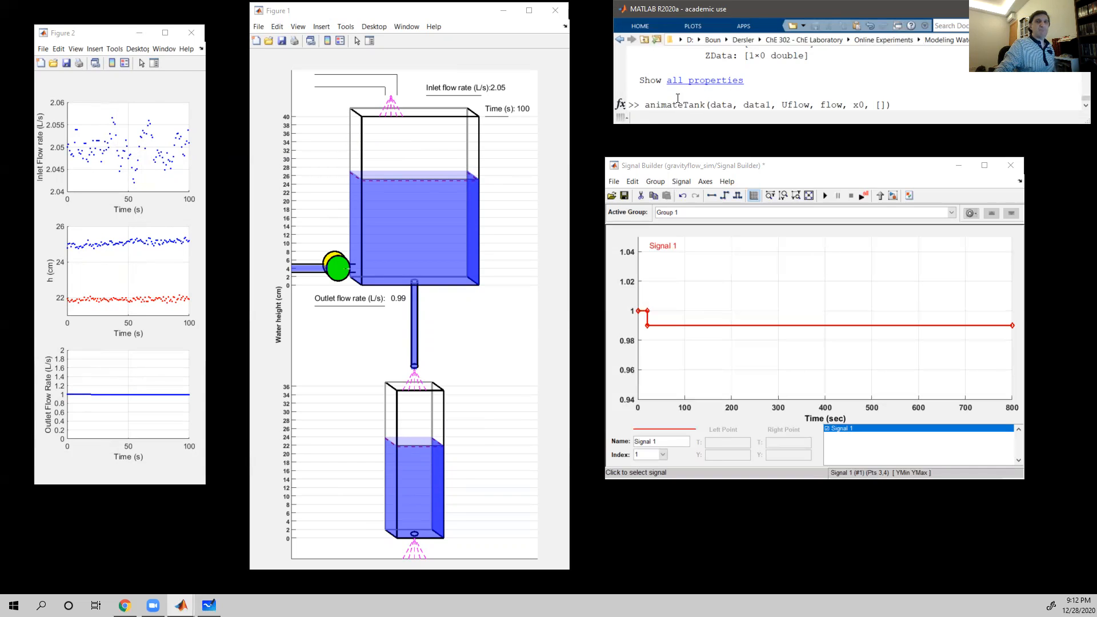
key(Return)
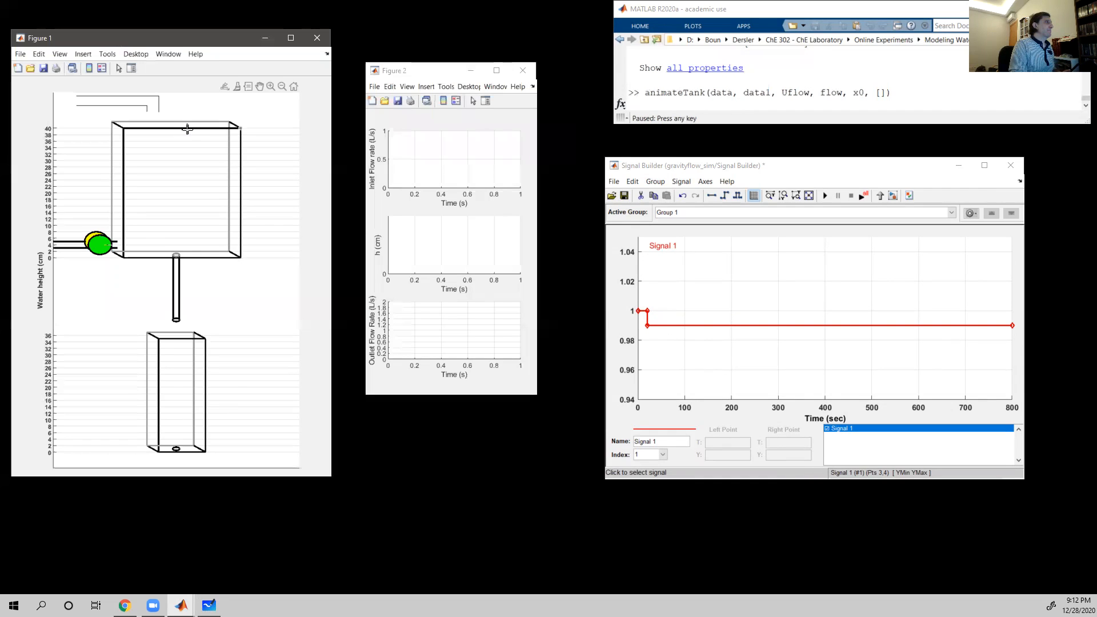
click(664, 98)
key(Return)
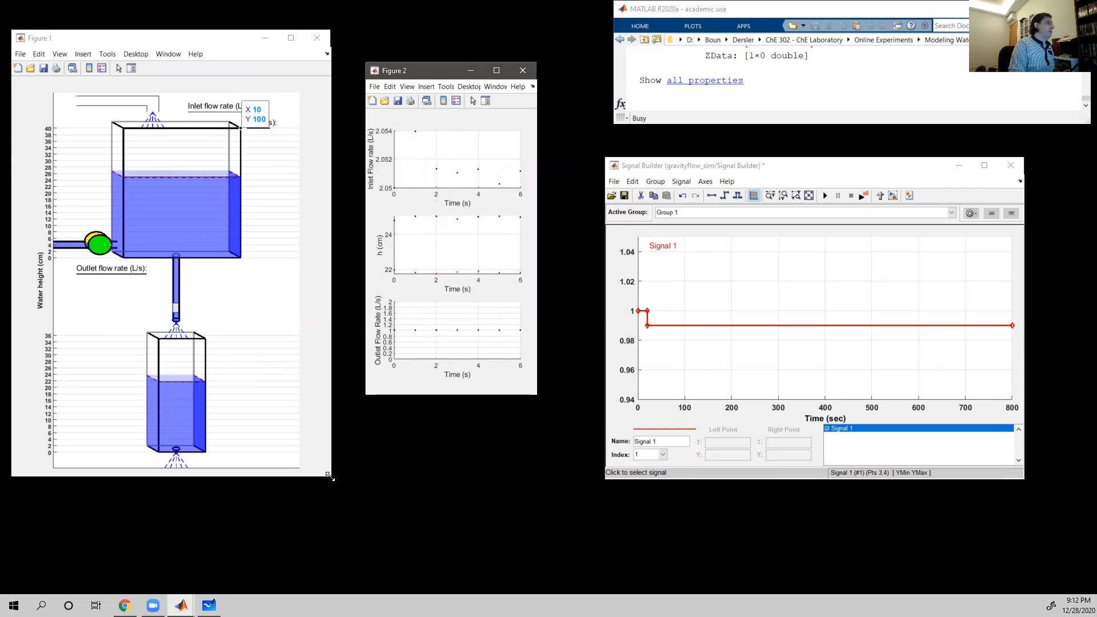
drag(330, 476, 354, 572)
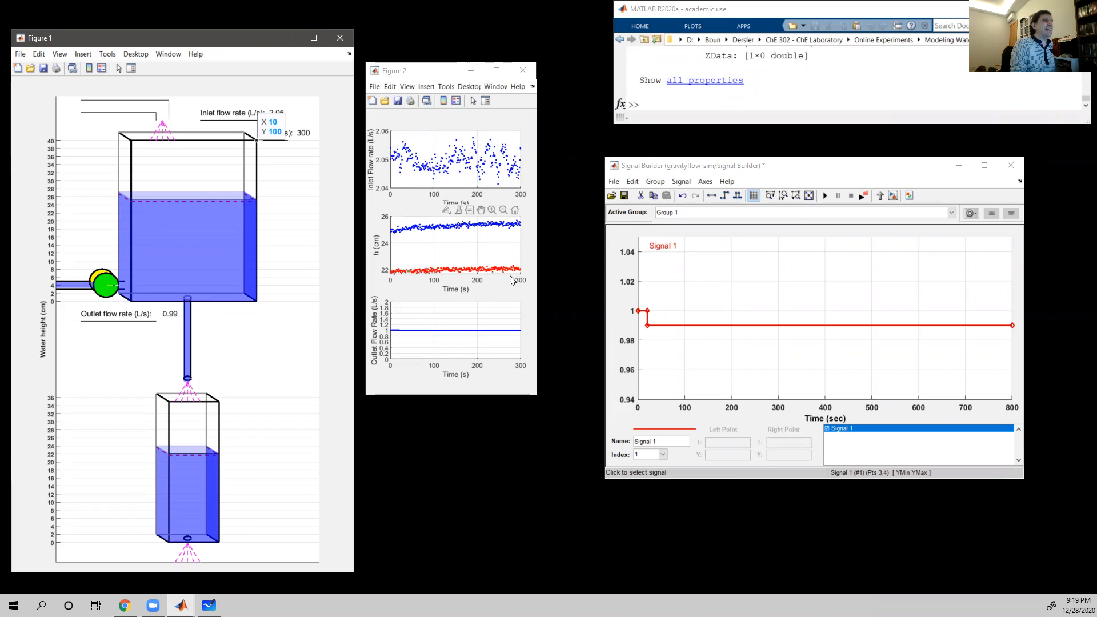
- Shorten the recalled plot command to plot(data1.data), without the index range and the 'x' marker, and execute it
click(679, 106)
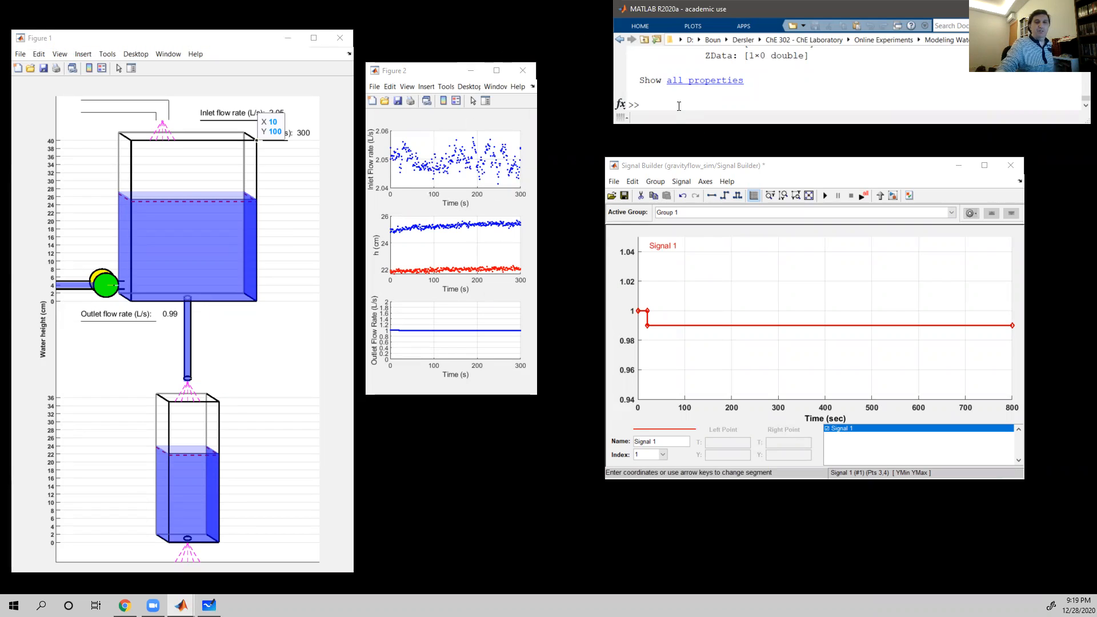
key(Up)
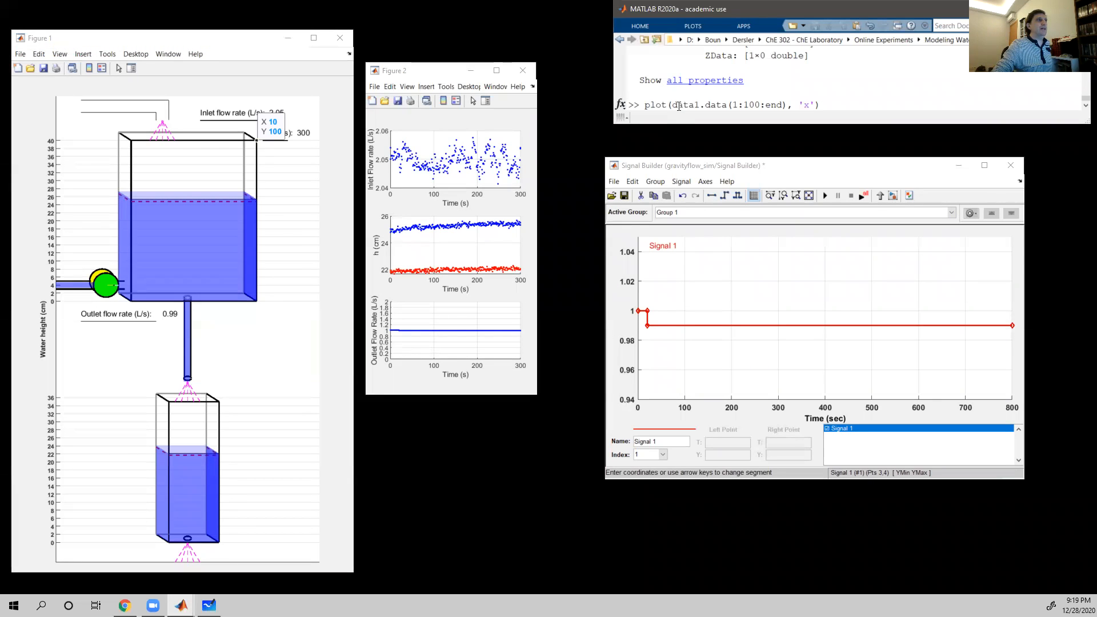
key(BackSpace)
key(BackSpace)
key(BackSpace)
key(BackSpace)
key(BackSpace)
key(BackSpace)
key(BackSpace)
key(BackSpace)
key(BackSpace)
key(BackSpace)
key(BackSpace)
key(BackSpace)
key(BackSpace)
key(BackSpace)
key(BackSpace)
key(BackSpace)
key(BackSpace)
text())
key(Return)
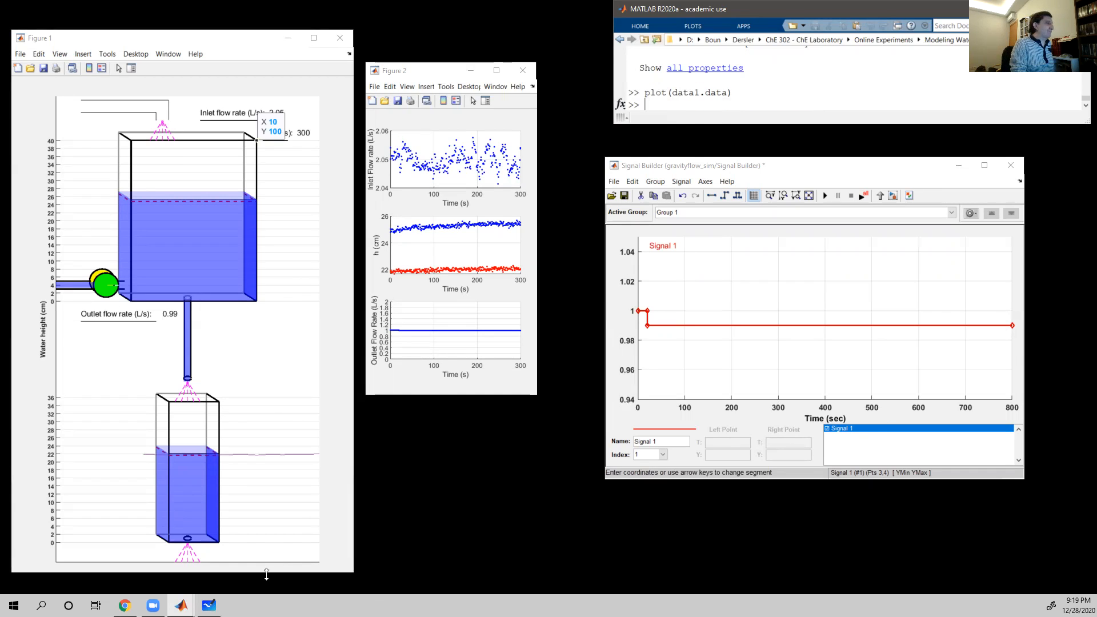
- Open a new figure window, plot data1.data in it, and inspect the noisy level trend
mouse_move(181, 606)
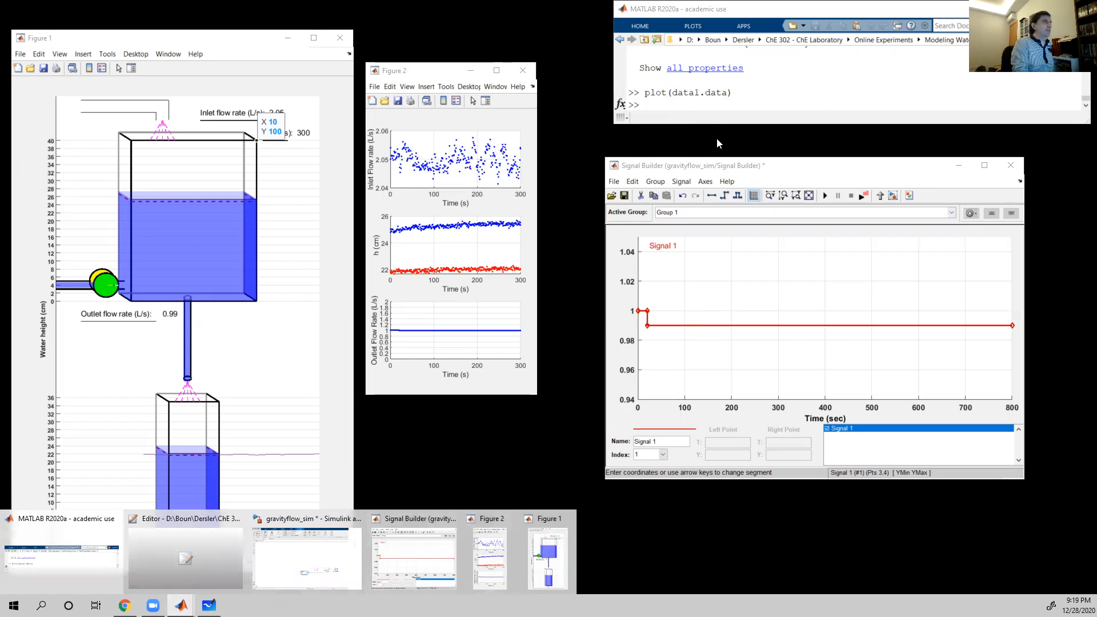
click(705, 109)
text(figure)
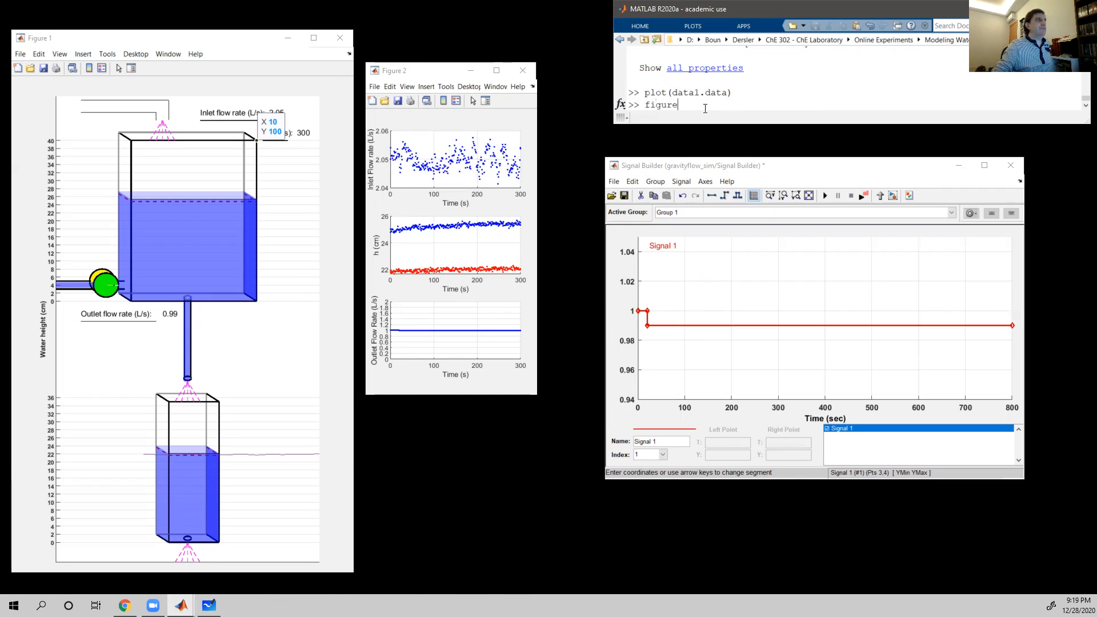
key(Return)
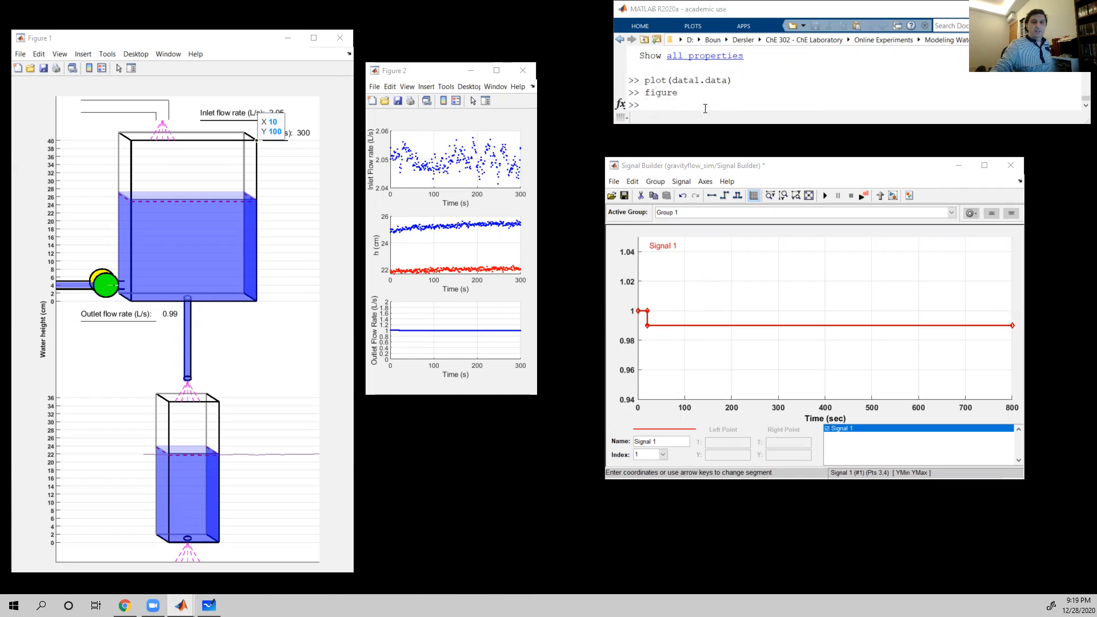
text(pl)
key(Up)
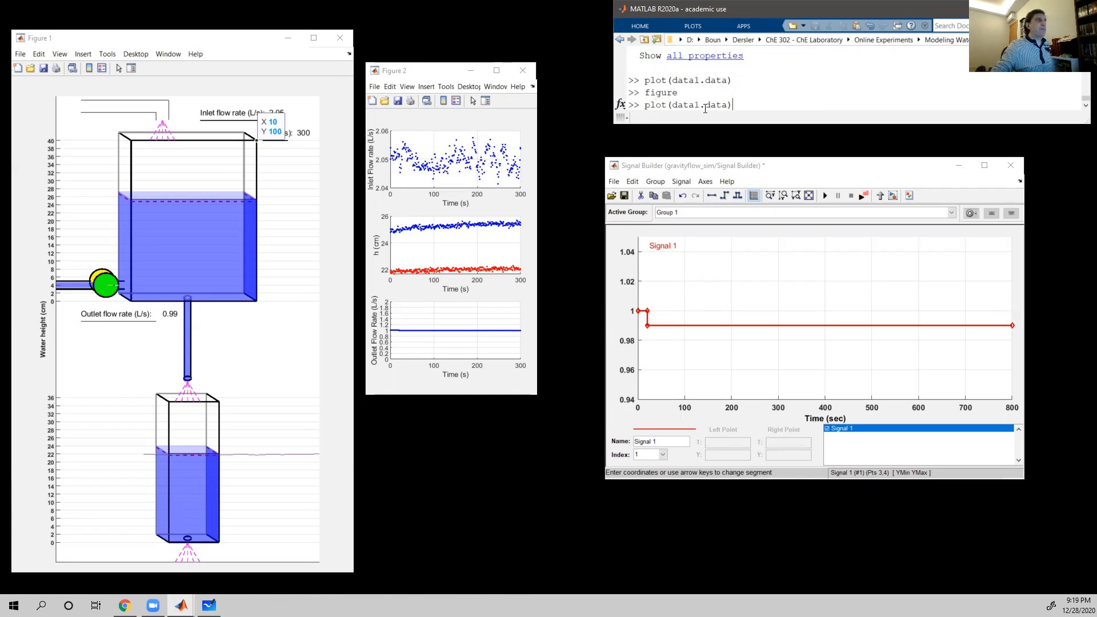
key(Return)
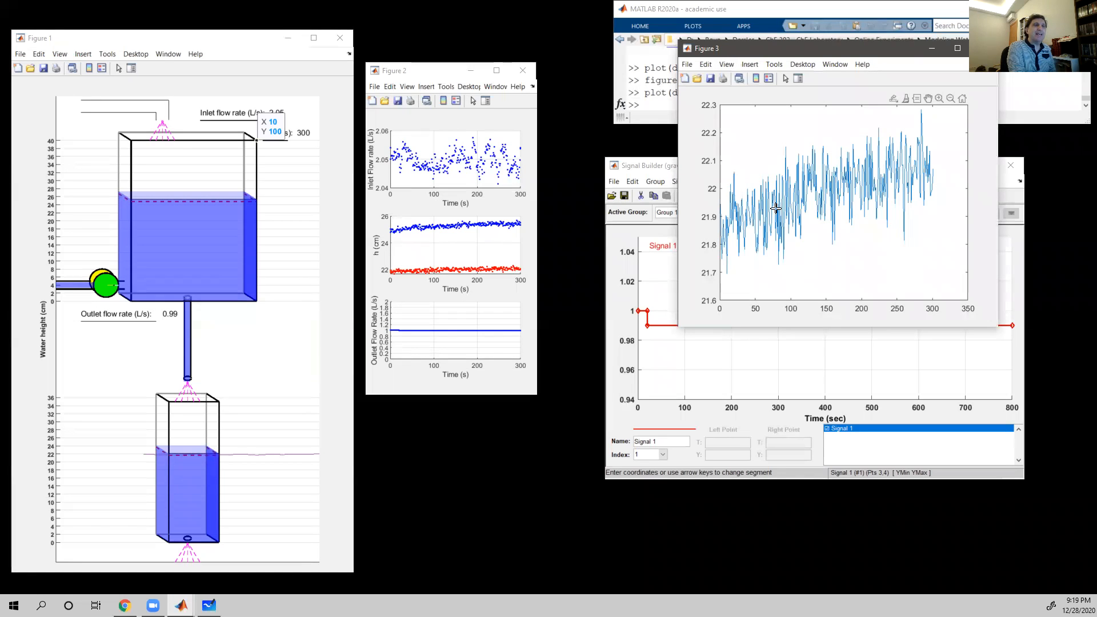
click(726, 236)
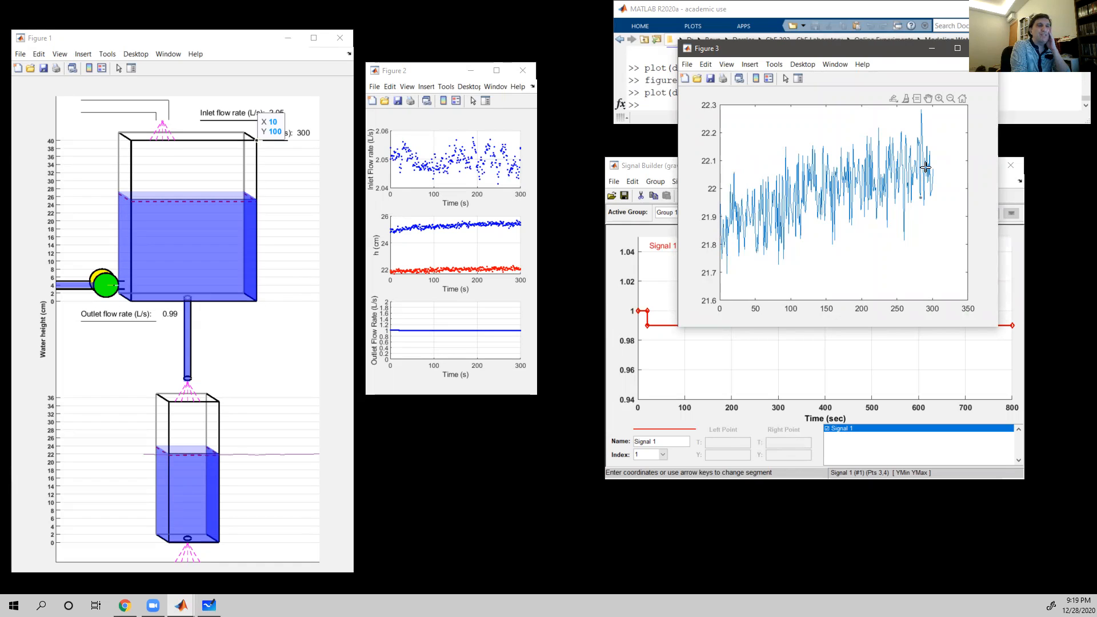
mouse_move(926, 166)
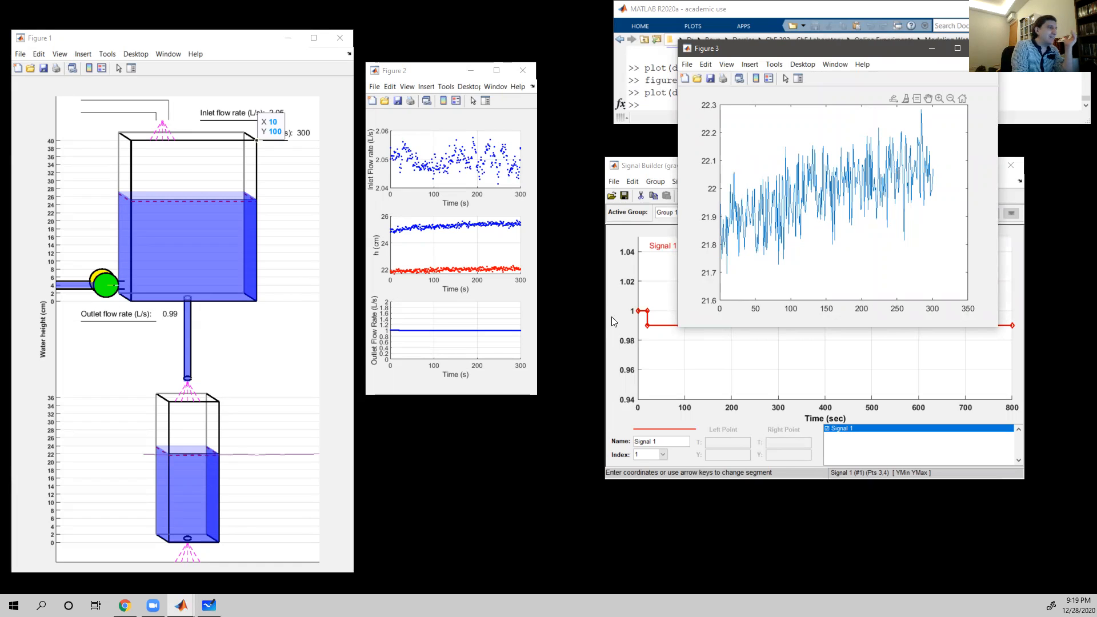
- Switch to Microsoft Whiteboard and handwrite Kp = Δh/Δu in the blank area below the last Δhss note
click(210, 606)
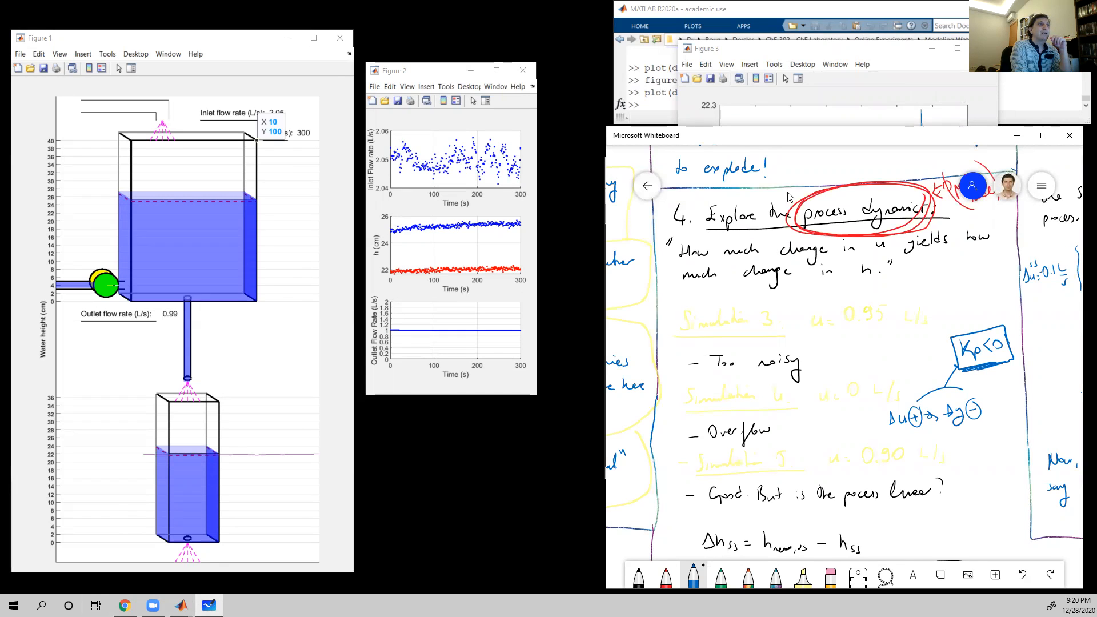
scroll(962, 532, down, 6)
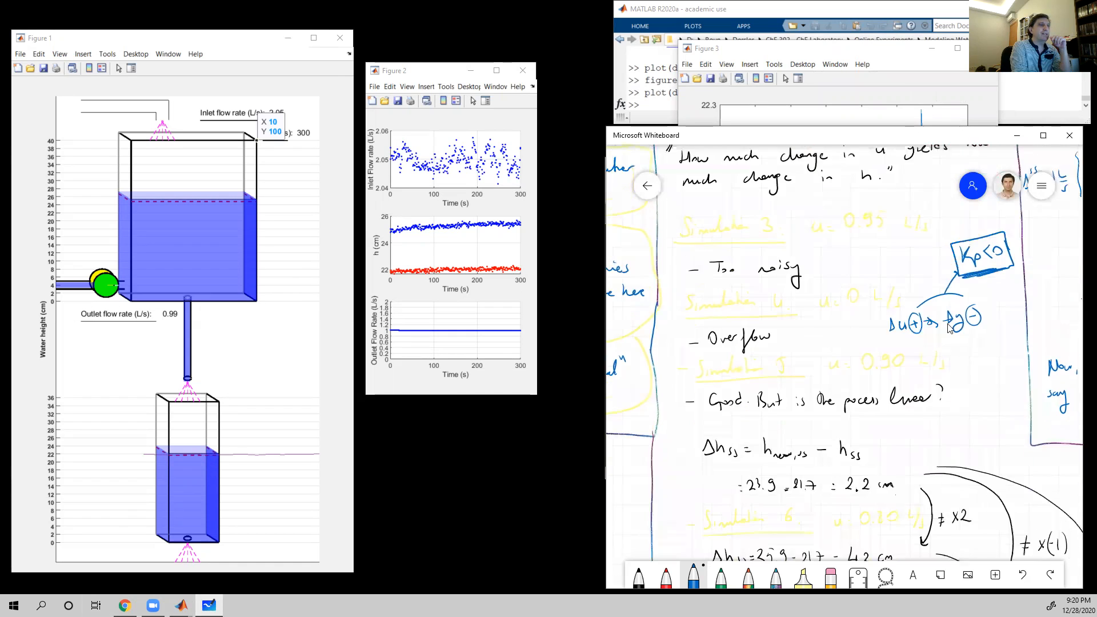
scroll(868, 528, down, 6)
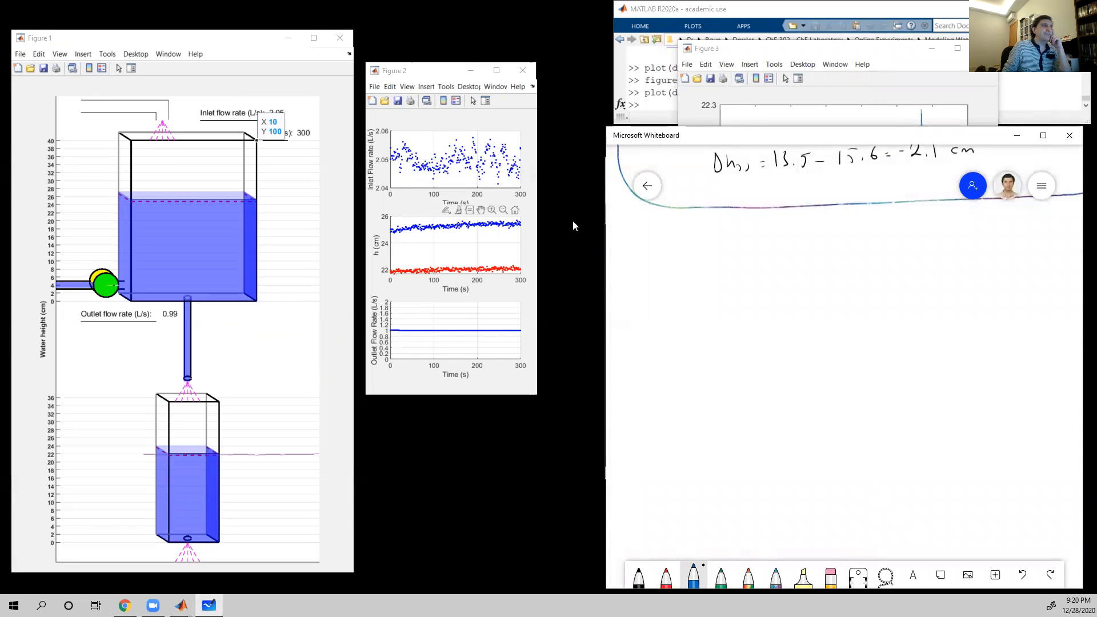
click(743, 55)
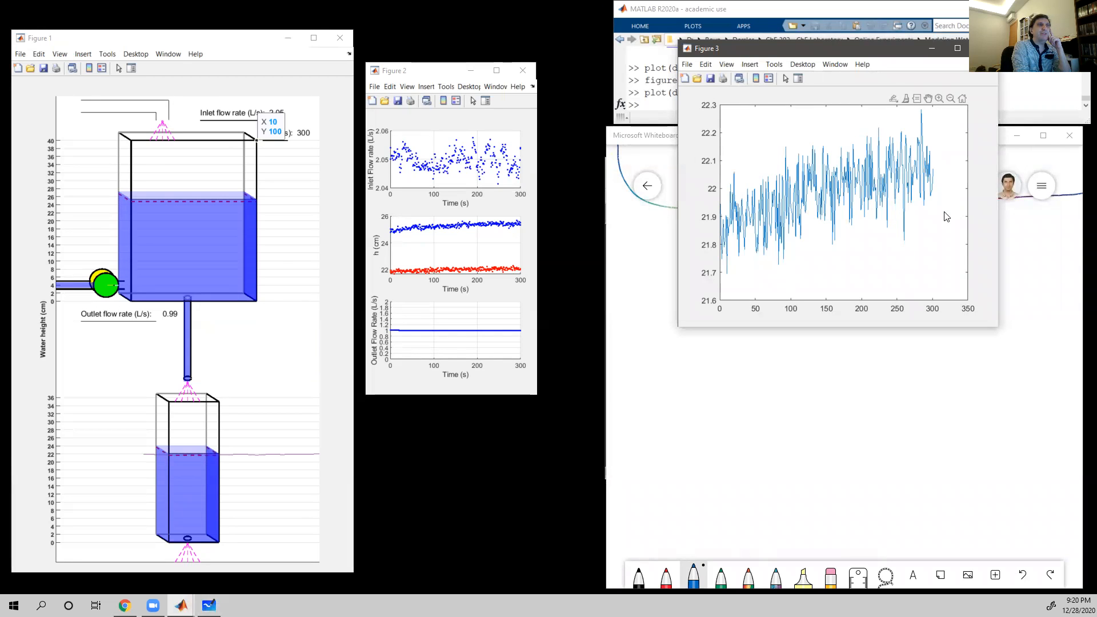
click(834, 416)
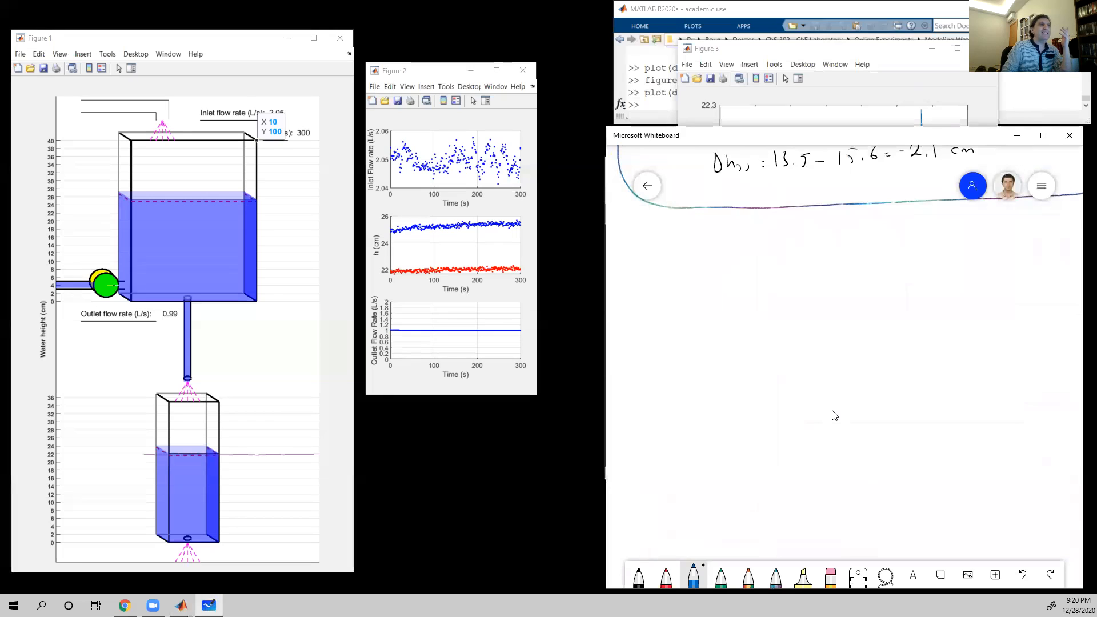
drag(690, 248, 692, 266)
mouse_move(694, 259)
mouse_down()
mouse_move(695, 276)
mouse_move(716, 259)
mouse_up()
mouse_move(710, 265)
mouse_down()
mouse_move(756, 255)
mouse_move(757, 268)
mouse_up()
mouse_move(732, 266)
mouse_down()
mouse_move(764, 259)
mouse_move(750, 286)
mouse_move(760, 285)
mouse_up()
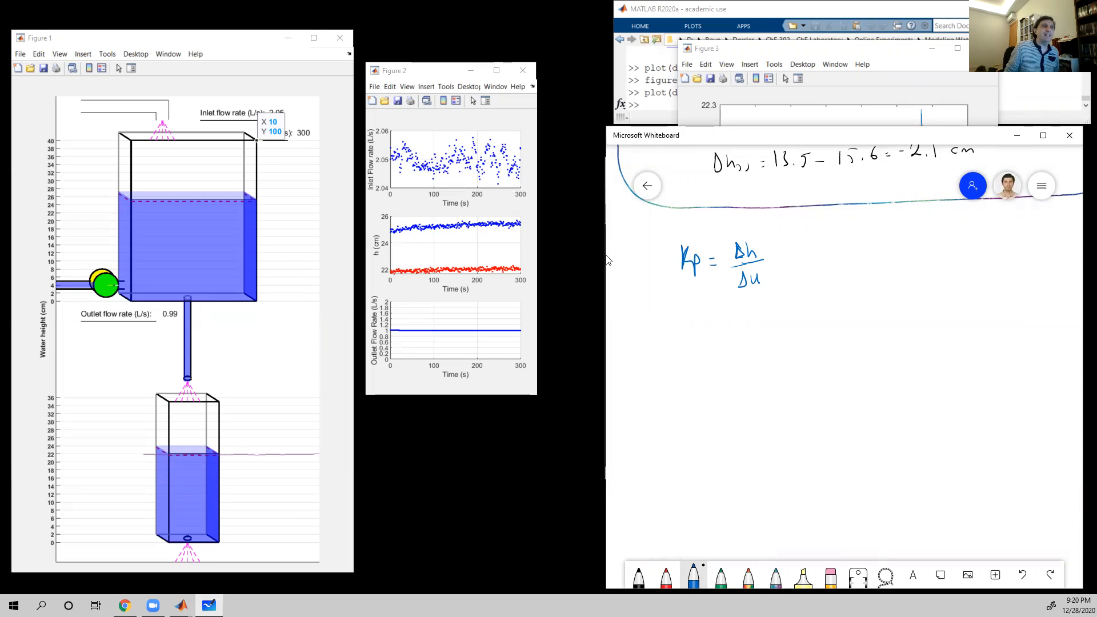
- Circle Δu in the Kp formula and extend the equation with = (Δh^real + ε)/Δu
mouse_move(749, 265)
mouse_down()
mouse_move(741, 294)
mouse_move(763, 270)
mouse_up()
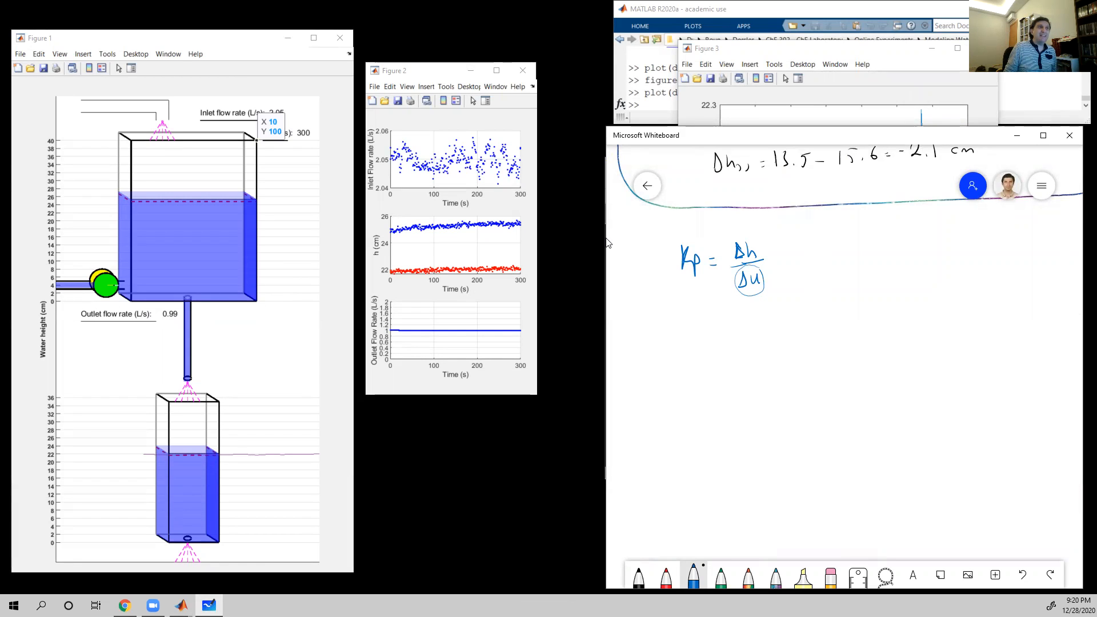
mouse_move(759, 267)
mouse_down()
mouse_move(744, 267)
mouse_move(745, 296)
mouse_move(764, 281)
mouse_up()
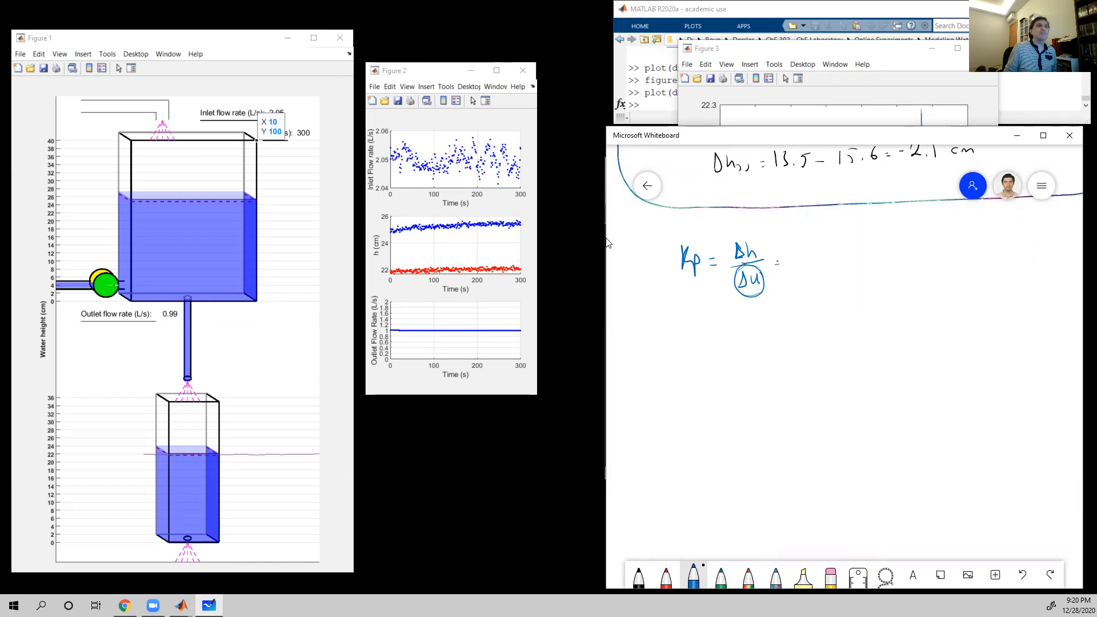
drag(807, 244, 819, 257)
mouse_move(861, 244)
mouse_down()
mouse_move(860, 258)
mouse_move(872, 260)
mouse_move(840, 287)
mouse_move(854, 285)
mouse_up()
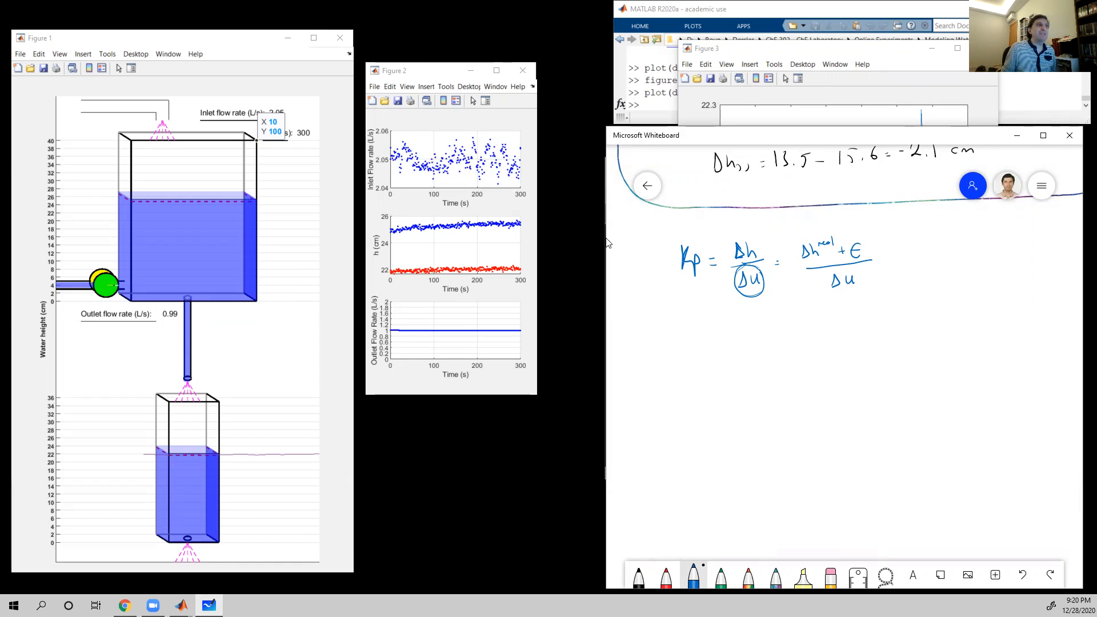
- Handwrite K̂p = below the Kp formula and circle Δh, Δh^real and ε in the line above
drag(688, 329, 688, 344)
mouse_move(695, 330)
mouse_down()
mouse_move(703, 350)
mouse_move(694, 315)
mouse_up()
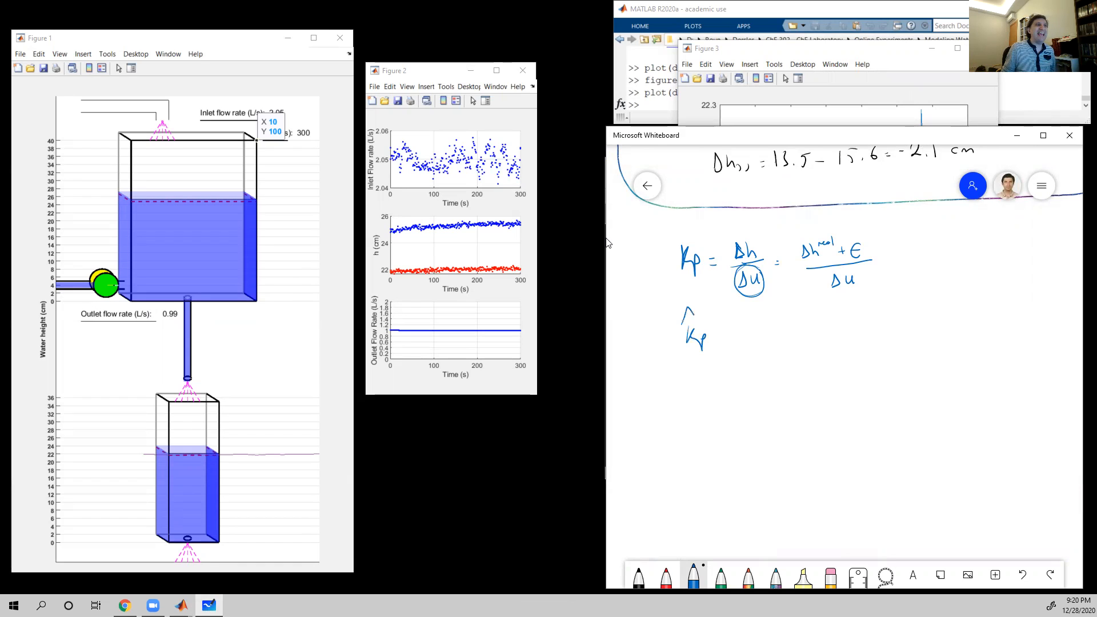
mouse_move(752, 237)
mouse_down()
mouse_move(733, 234)
mouse_move(732, 255)
mouse_up()
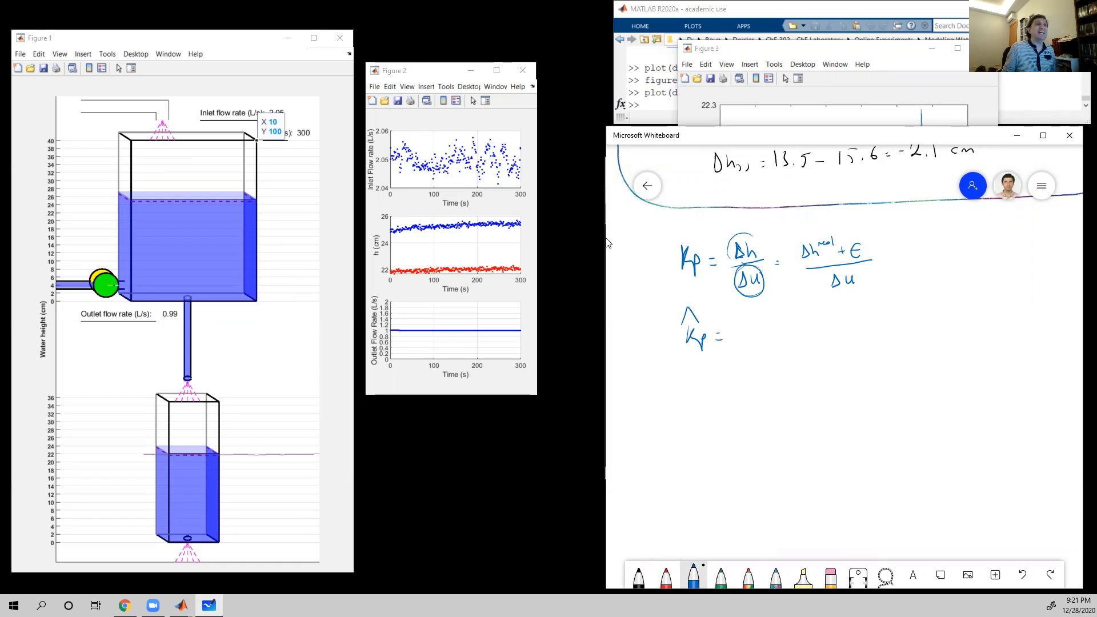
mouse_move(803, 236)
mouse_down()
mouse_move(795, 262)
mouse_move(840, 250)
mouse_move(804, 232)
mouse_up()
drag(731, 256, 760, 238)
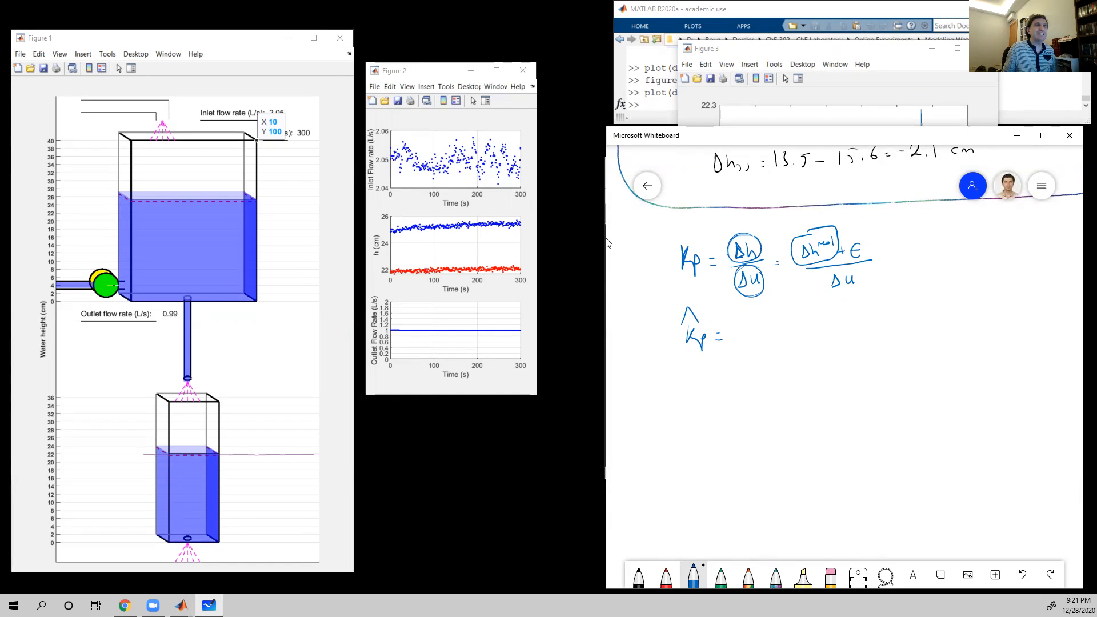
mouse_move(867, 229)
mouse_down()
mouse_move(793, 254)
mouse_move(856, 261)
mouse_move(872, 231)
mouse_move(849, 260)
mouse_move(861, 236)
mouse_up()
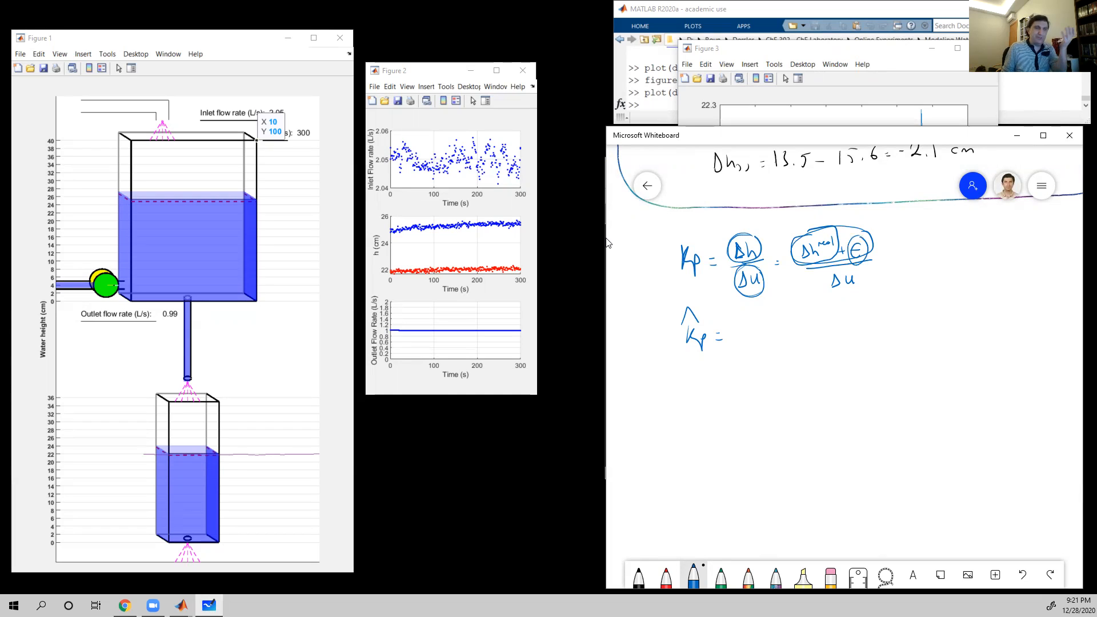
- Extend the Kp formula with = Δh^real/Δu, brace that fraction as Kp^real, and add + ε/Δu beside it
click(881, 259)
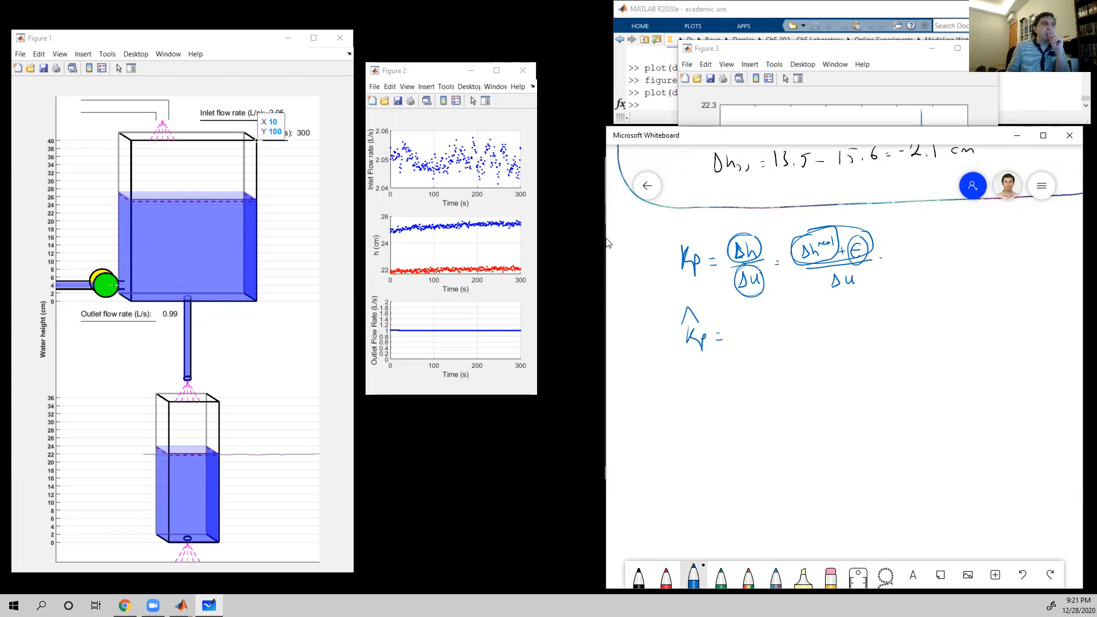
mouse_move(907, 242)
mouse_down()
mouse_move(910, 258)
mouse_move(941, 263)
mouse_move(922, 283)
mouse_up()
mouse_move(924, 274)
mouse_down()
mouse_move(942, 288)
mouse_move(916, 314)
mouse_up()
drag(922, 300, 925, 312)
drag(927, 306, 928, 319)
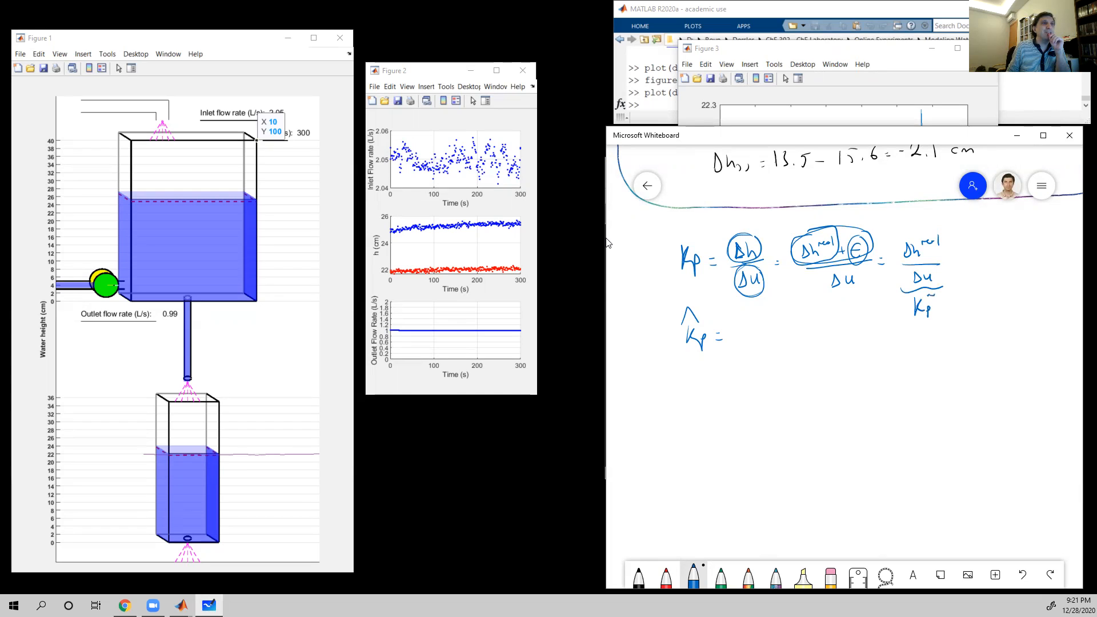
drag(979, 294, 980, 301)
mouse_move(966, 314)
mouse_down()
mouse_move(987, 312)
mouse_move(980, 326)
mouse_up()
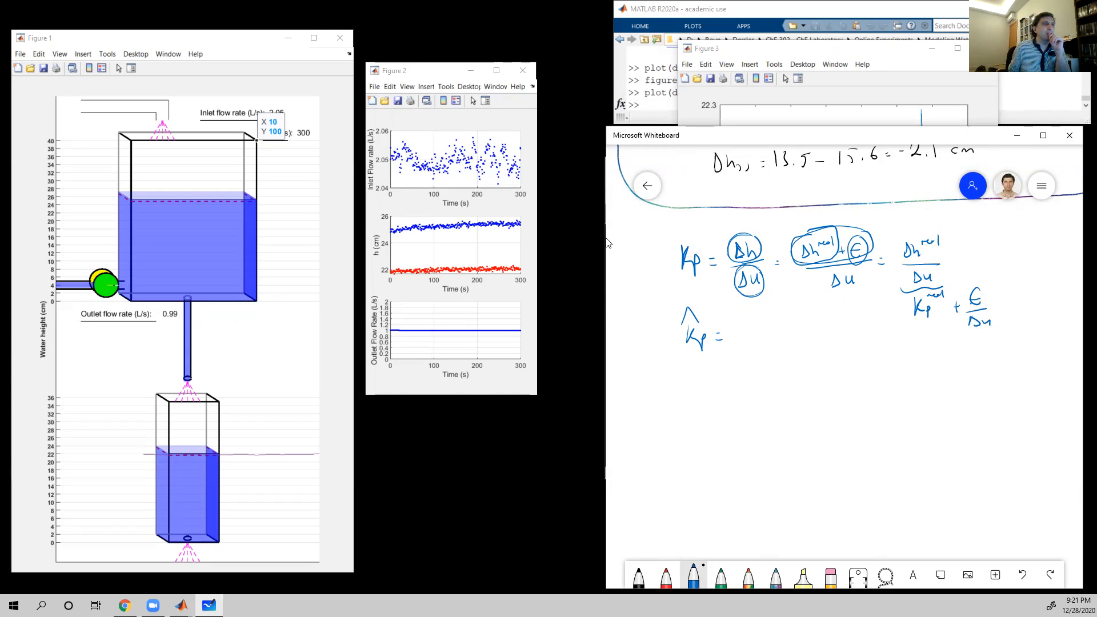
- Complete the second line as K̂p = Kp^real + ε/Δu
drag(734, 321, 733, 340)
drag(743, 328, 747, 349)
drag(746, 335, 760, 320)
mouse_move(760, 322)
mouse_down()
mouse_move(787, 342)
mouse_move(830, 340)
mouse_move(818, 361)
mouse_move(830, 357)
mouse_up()
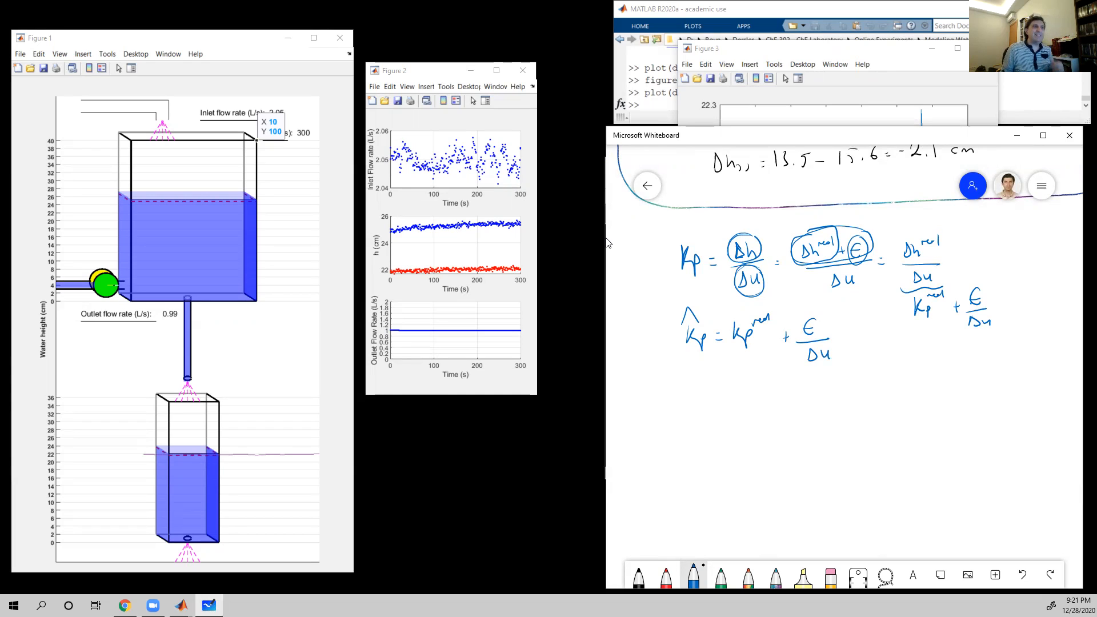
- Circle K̂p, Kp^real and ε/Δu in the second line and draw an arrow from Kp^real to K̂p
mouse_move(676, 311)
mouse_down()
mouse_move(702, 310)
mouse_move(769, 350)
mouse_move(734, 307)
mouse_up()
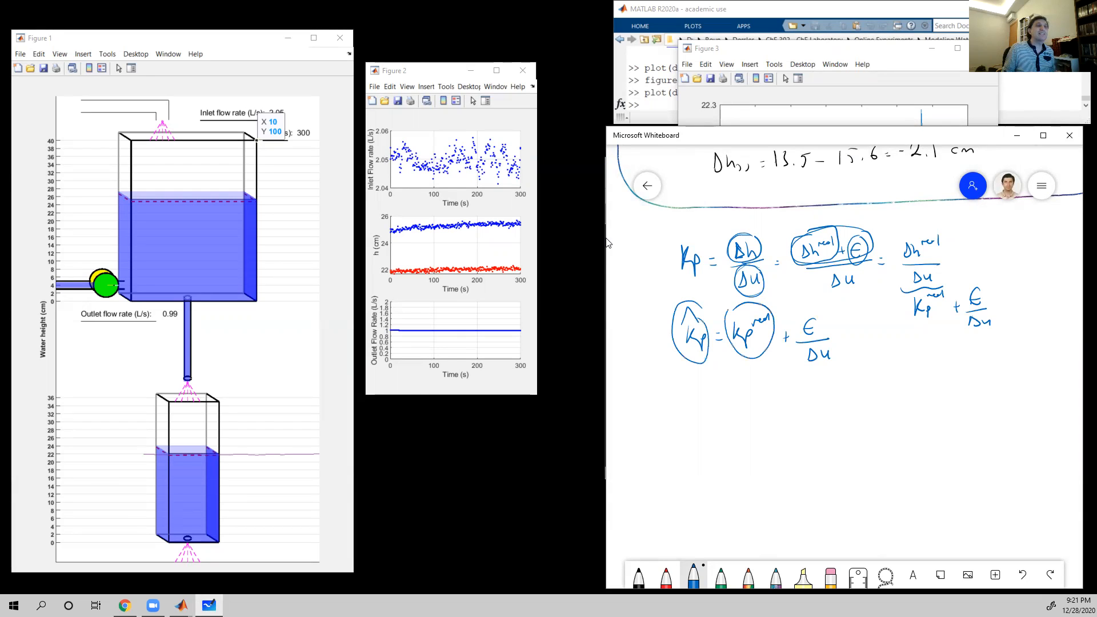
drag(746, 352, 712, 362)
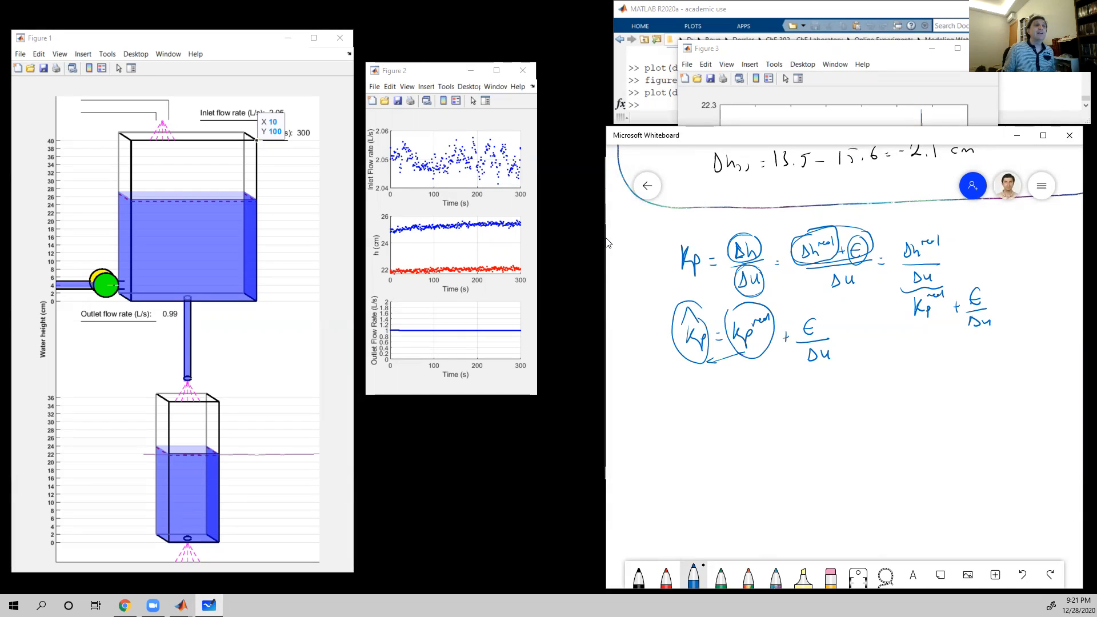
mouse_move(812, 306)
mouse_down()
mouse_move(801, 358)
mouse_move(836, 313)
mouse_up()
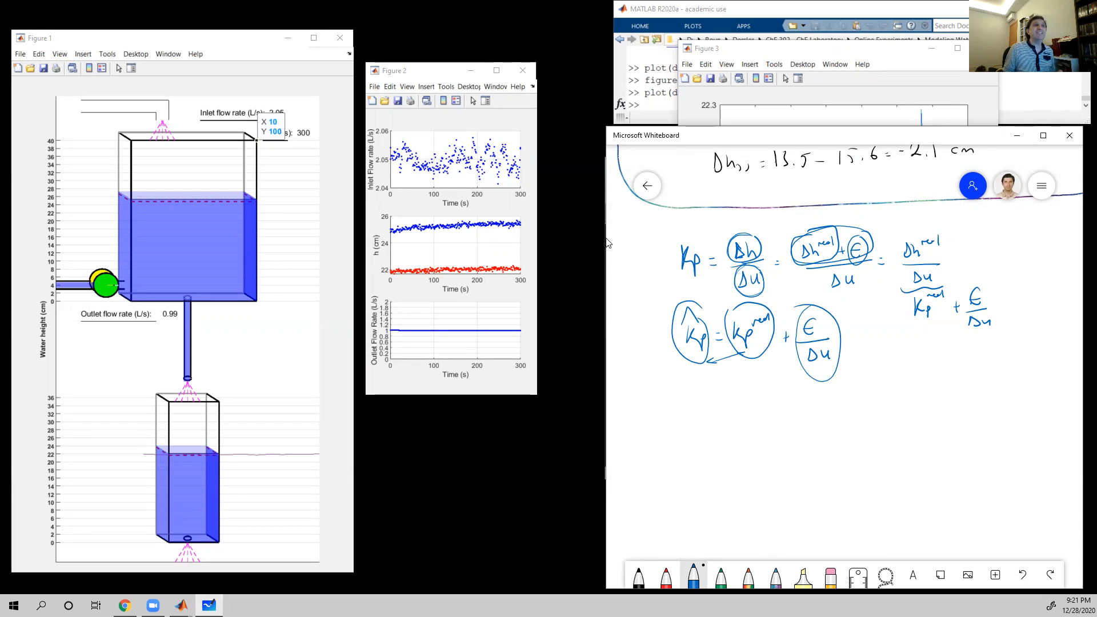
- Emphasize Δh, Δh^real, ε, Δu and K̂p in both equations with extra circles and arrows, linking Kp^real to K̂p again
mouse_move(813, 232)
mouse_down()
mouse_move(795, 265)
mouse_move(843, 240)
mouse_move(822, 226)
mouse_move(841, 216)
mouse_up()
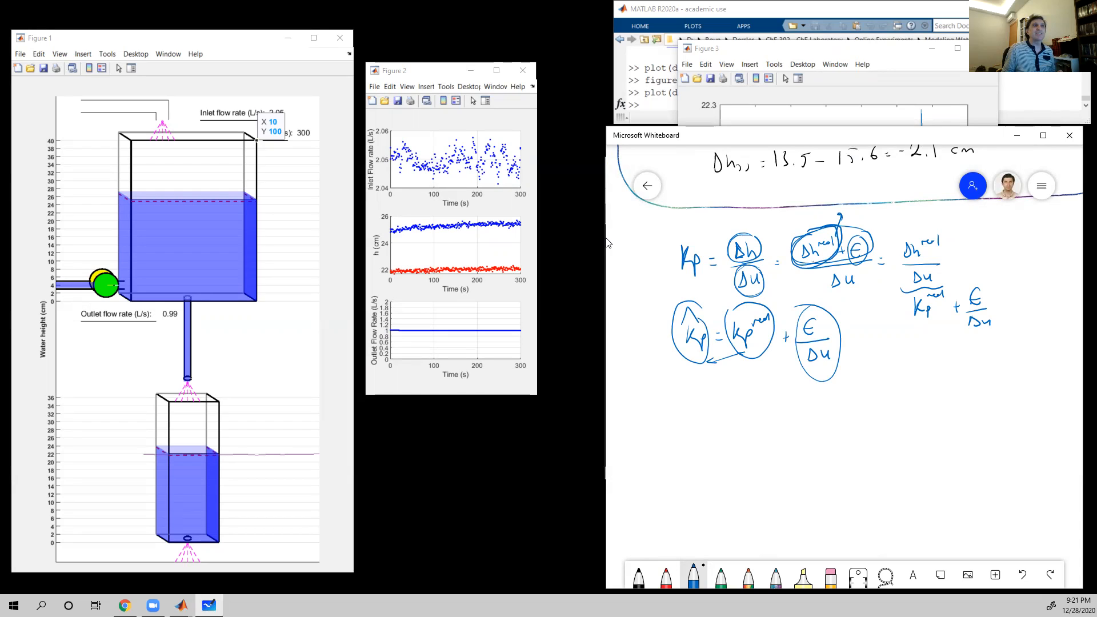
drag(843, 241, 859, 233)
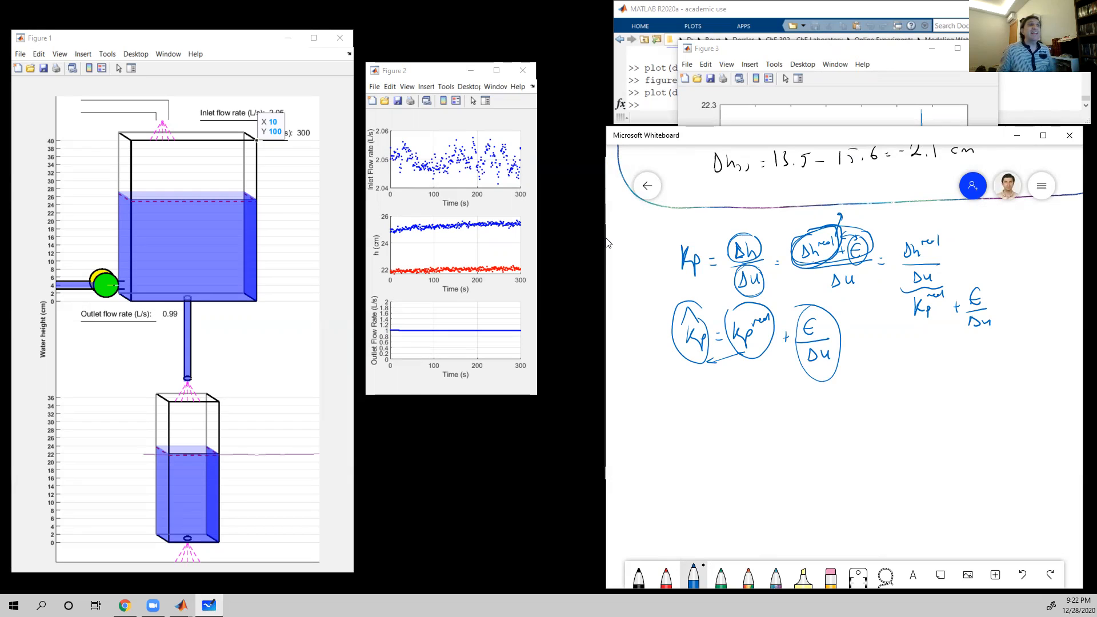
mouse_move(856, 270)
mouse_down()
mouse_move(838, 267)
mouse_move(860, 286)
mouse_up()
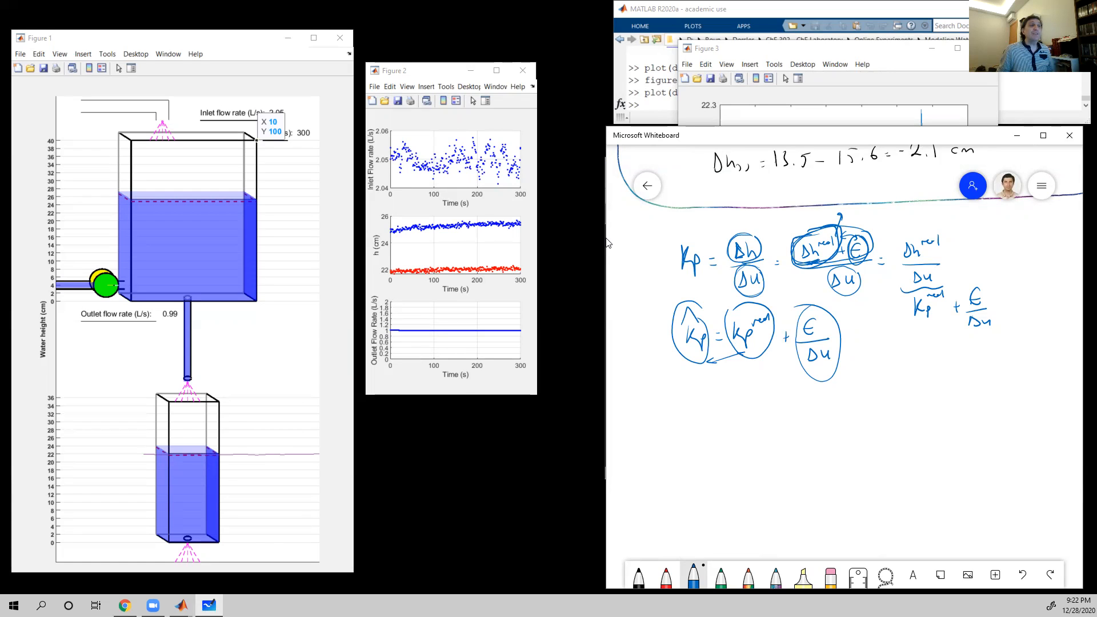
mouse_move(743, 263)
mouse_down()
mouse_move(732, 281)
mouse_move(760, 272)
mouse_up()
drag(759, 253, 752, 229)
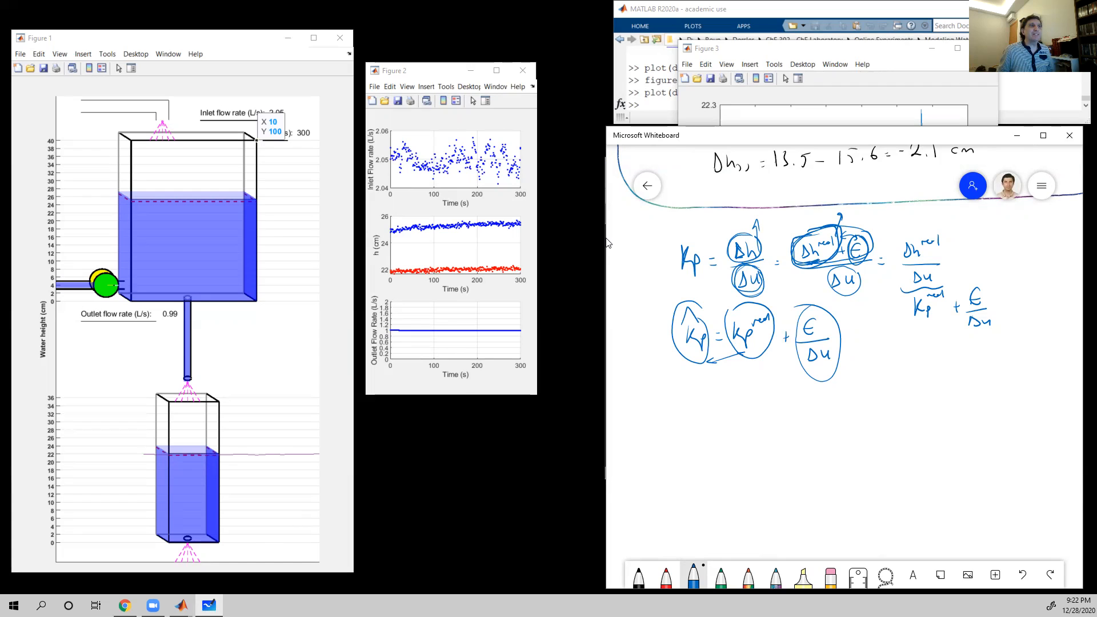
mouse_move(704, 299)
mouse_down()
mouse_move(678, 304)
mouse_move(707, 364)
mouse_move(713, 310)
mouse_up()
mouse_move(712, 359)
mouse_down()
mouse_move(693, 366)
mouse_move(725, 381)
mouse_move(748, 350)
mouse_up()
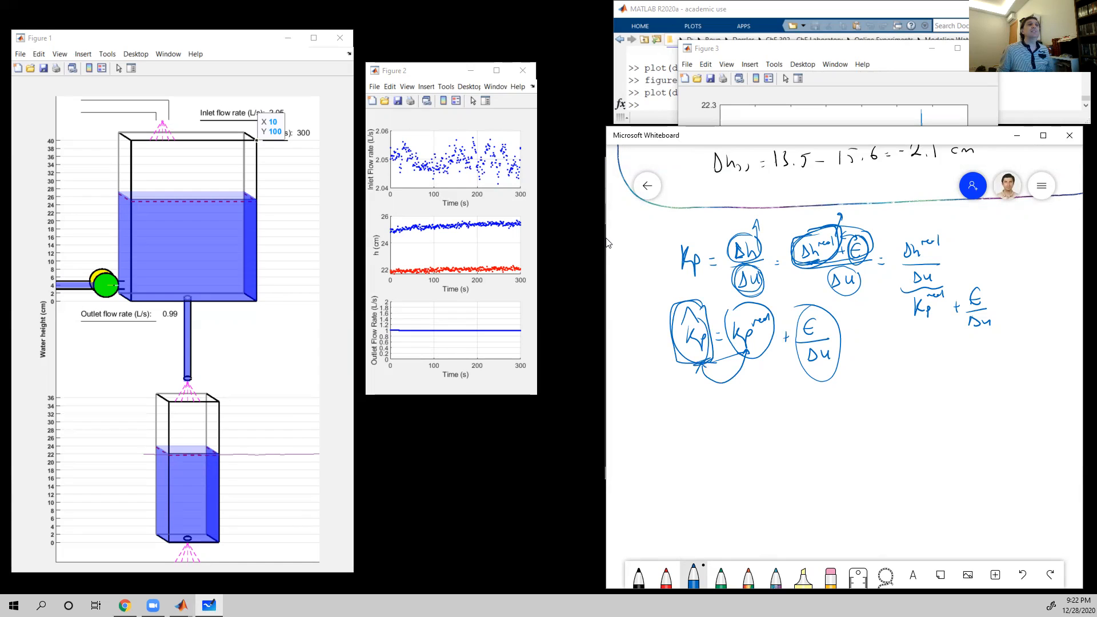
mouse_move(819, 232)
mouse_down()
mouse_move(796, 245)
mouse_move(840, 231)
mouse_move(840, 220)
mouse_up()
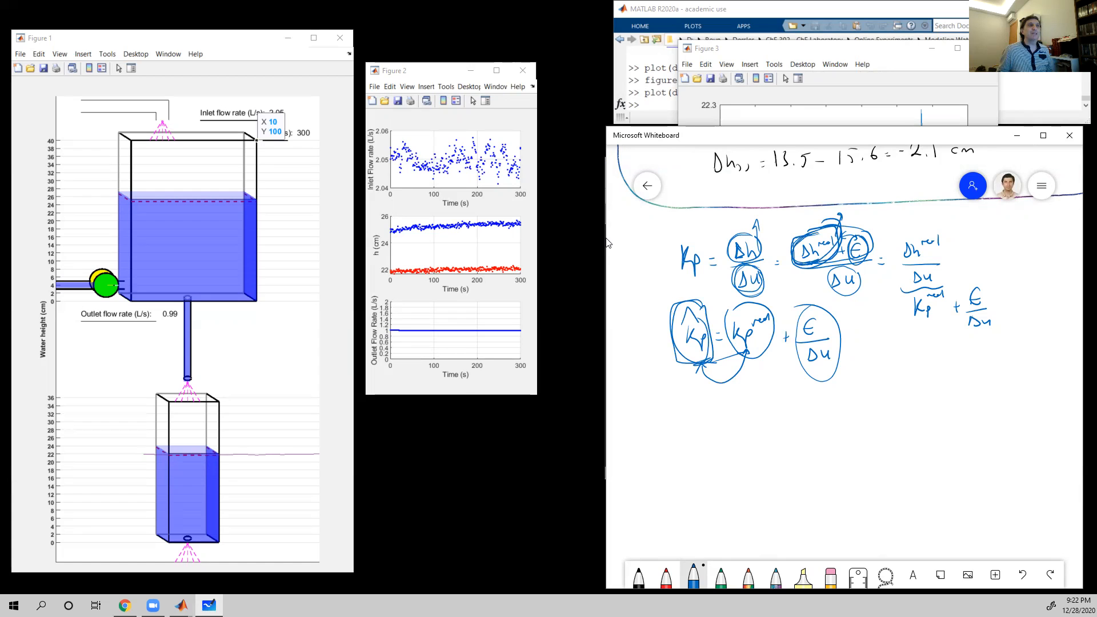
- Write (Δh^real + ε)/Δu separately below the Kp^real term, circle its three terms, and mark Δh^real with an upward arrow
drag(896, 367, 896, 383)
drag(909, 370, 916, 377)
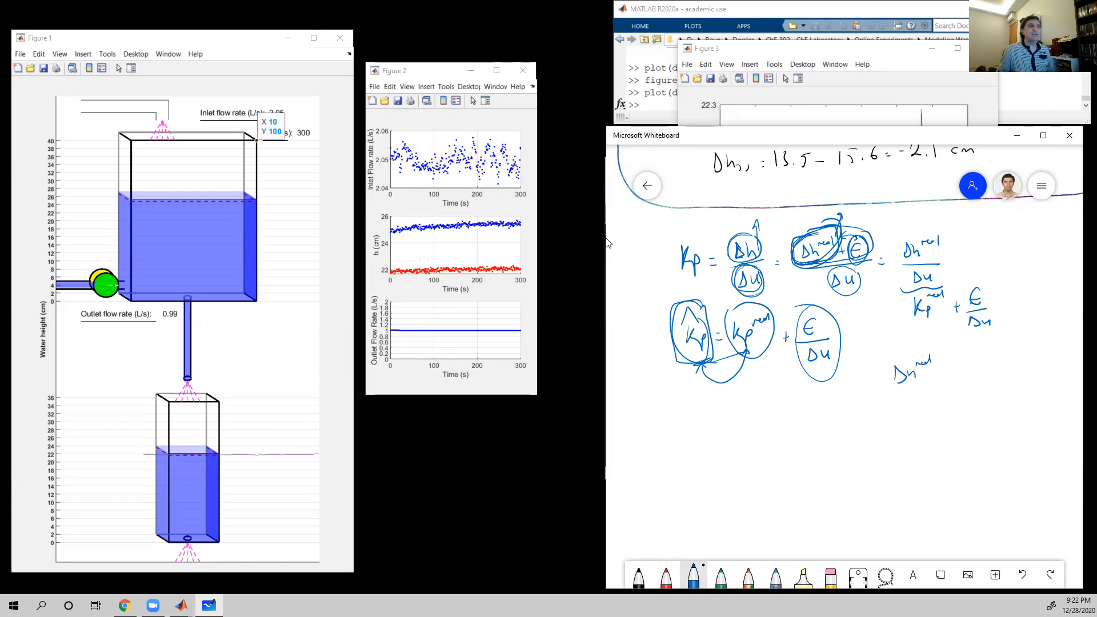
drag(956, 370, 966, 370)
mouse_move(898, 398)
mouse_down()
mouse_move(989, 383)
mouse_move(952, 416)
mouse_move(961, 419)
mouse_up()
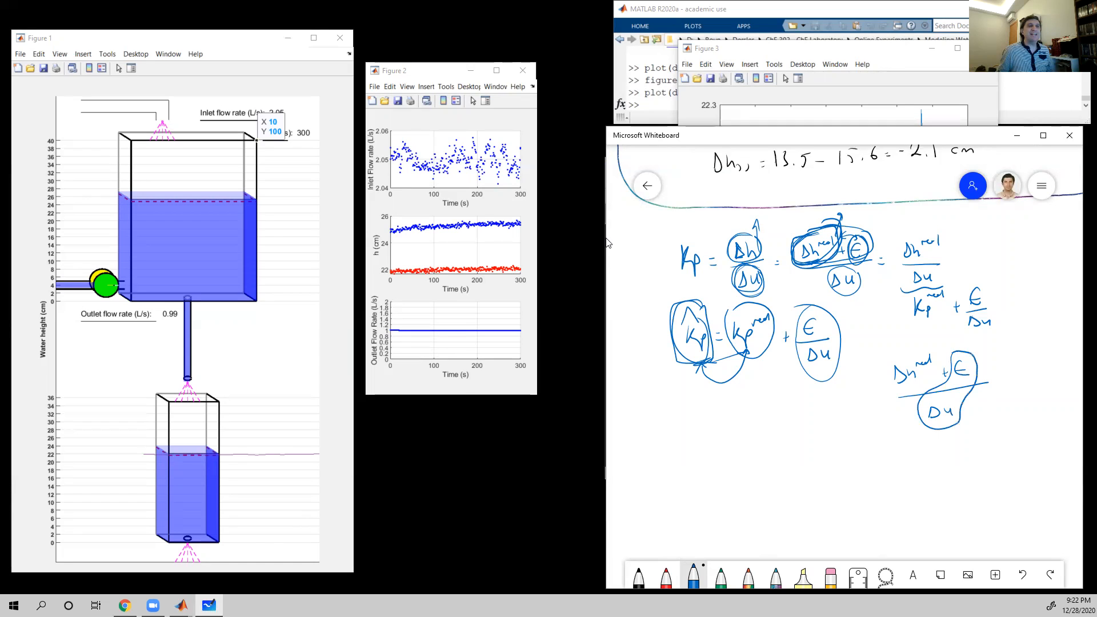
drag(966, 351, 952, 383)
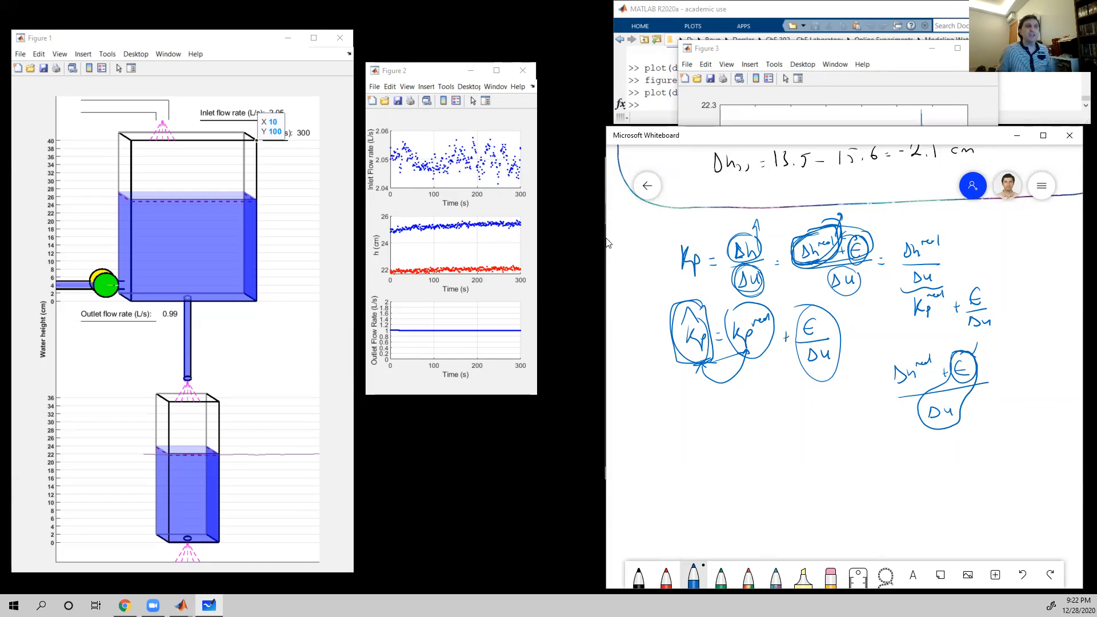
mouse_move(902, 350)
mouse_down()
mouse_move(891, 393)
mouse_move(937, 350)
mouse_move(898, 349)
mouse_up()
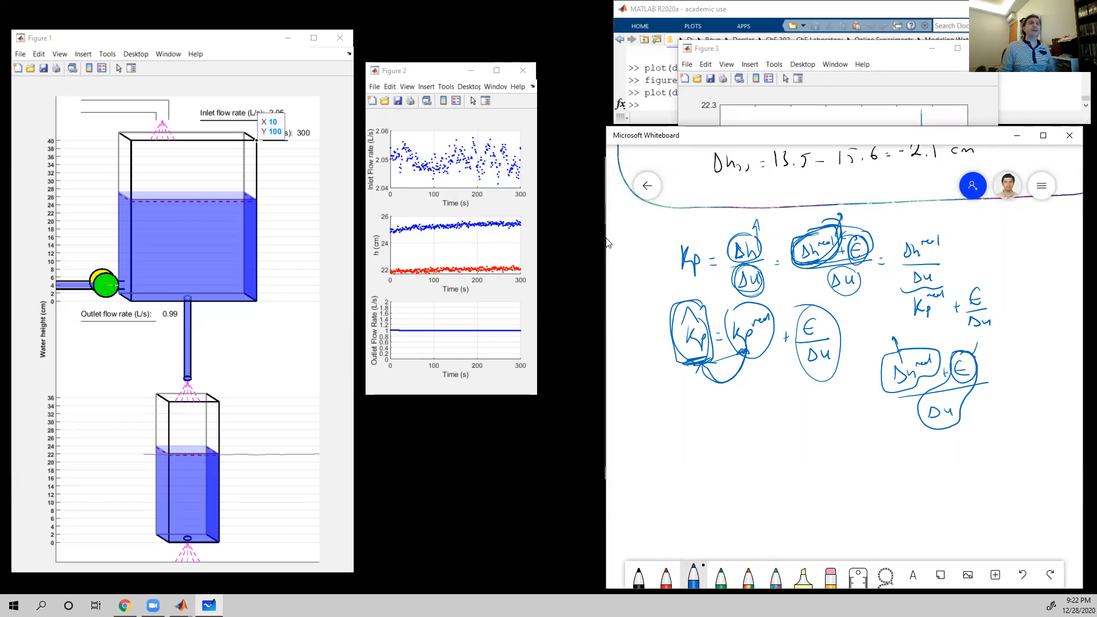
- Sketch a pair of axes below the K̂p equation with a small, slightly rising noisy response curve
drag(685, 414, 692, 477)
drag(669, 464, 809, 443)
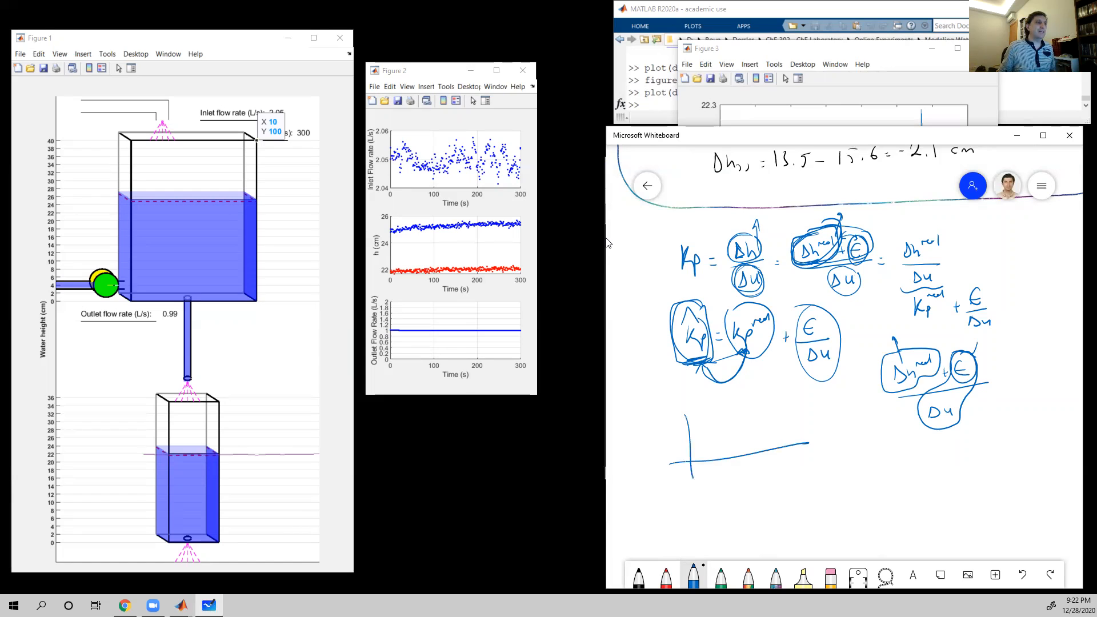
drag(743, 434, 781, 421)
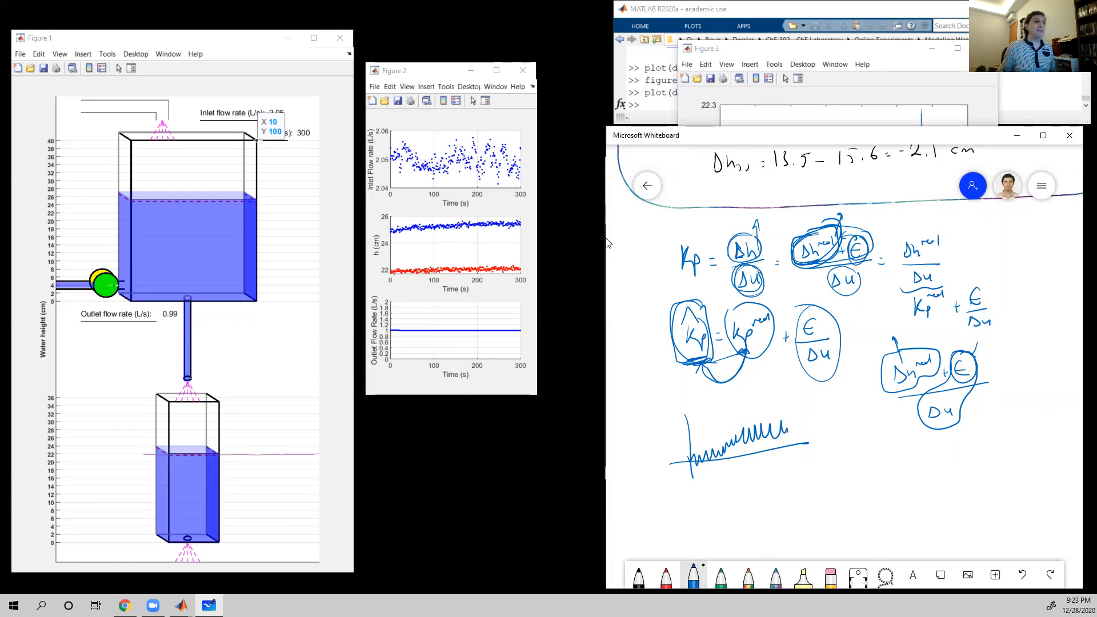
- Sketch larger axes underneath with a steep noisy response that levels off, and mark the output change Δy on both sketches
mouse_move(695, 485)
mouse_down()
mouse_move(697, 529)
mouse_move(845, 533)
mouse_move(690, 550)
mouse_move(700, 543)
mouse_up()
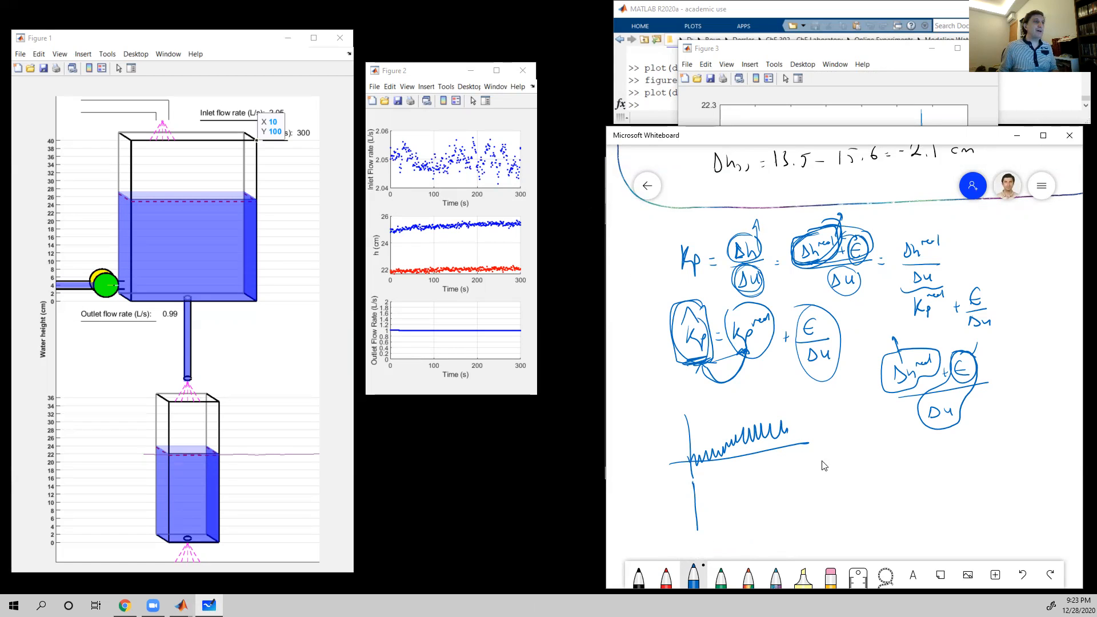
scroll(846, 437, down, 2)
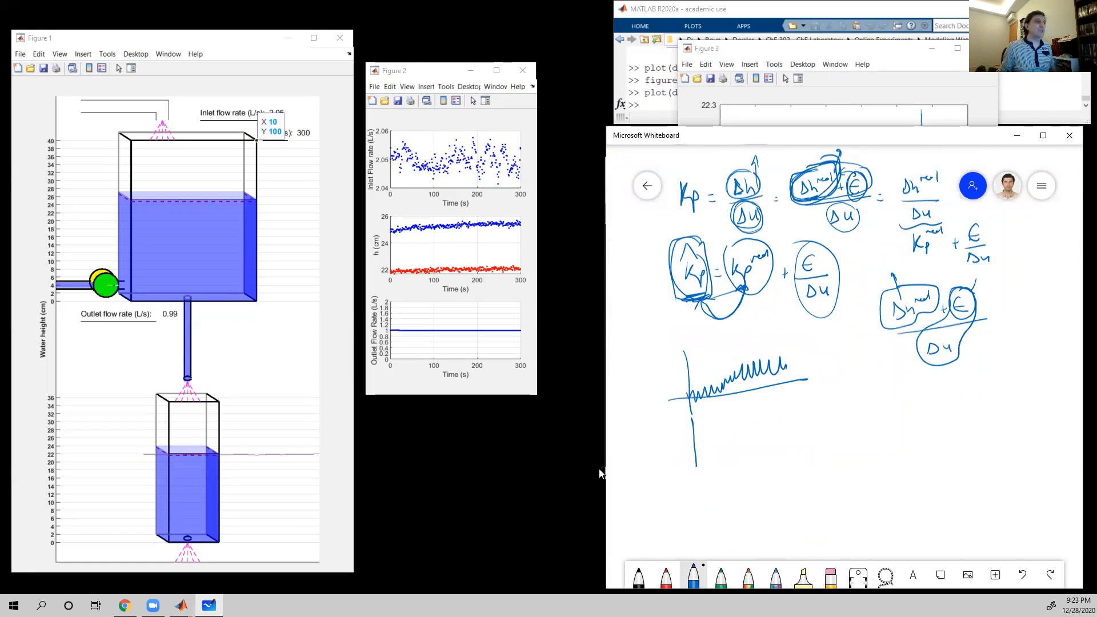
mouse_move(691, 421)
mouse_down()
mouse_move(697, 532)
mouse_move(859, 514)
mouse_up()
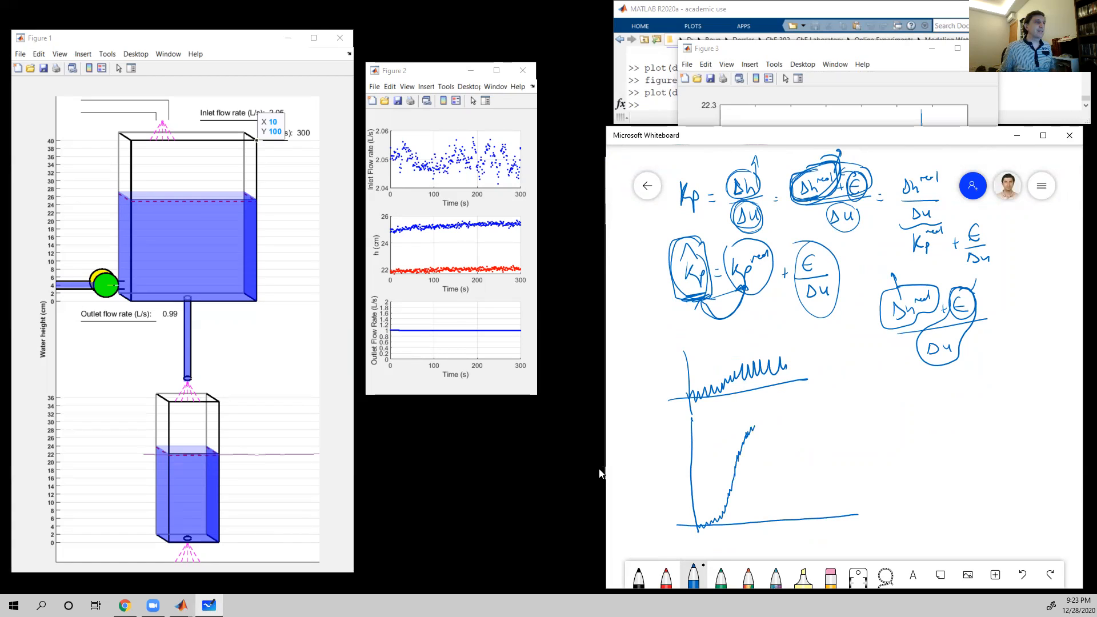
drag(756, 435, 772, 426)
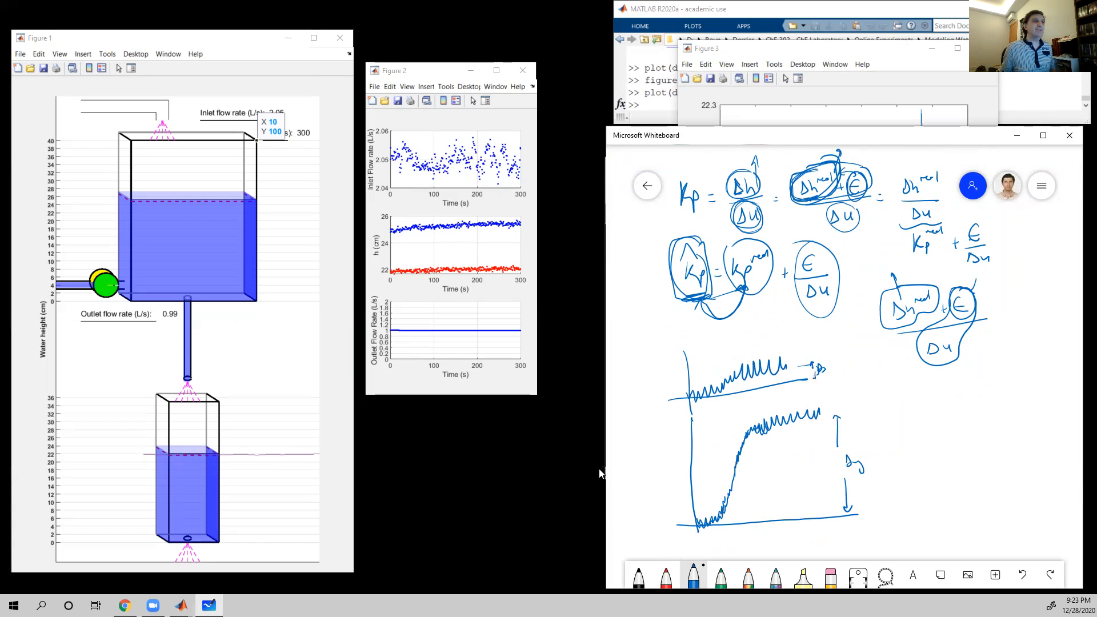
- Circle the two output changes, link them with an arrow, and write a circled, underlined K̂p beside the sketches
mouse_move(857, 443)
mouse_down()
mouse_move(870, 457)
mouse_move(832, 369)
mouse_move(811, 355)
mouse_up()
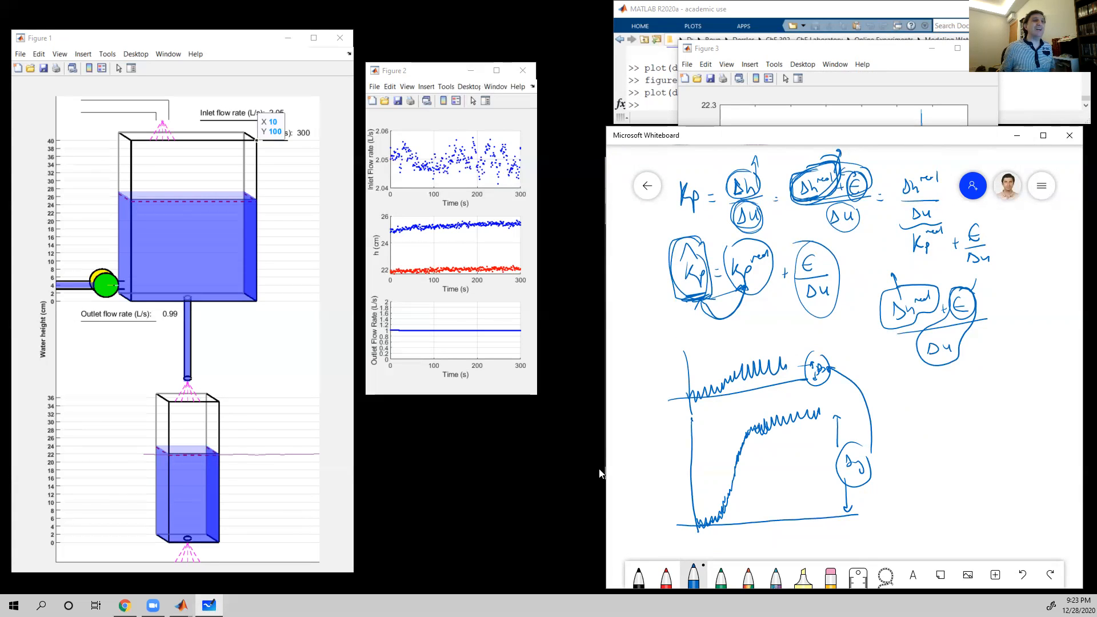
mouse_move(915, 373)
mouse_down()
mouse_move(880, 429)
mouse_move(929, 389)
mouse_up()
drag(902, 430, 917, 426)
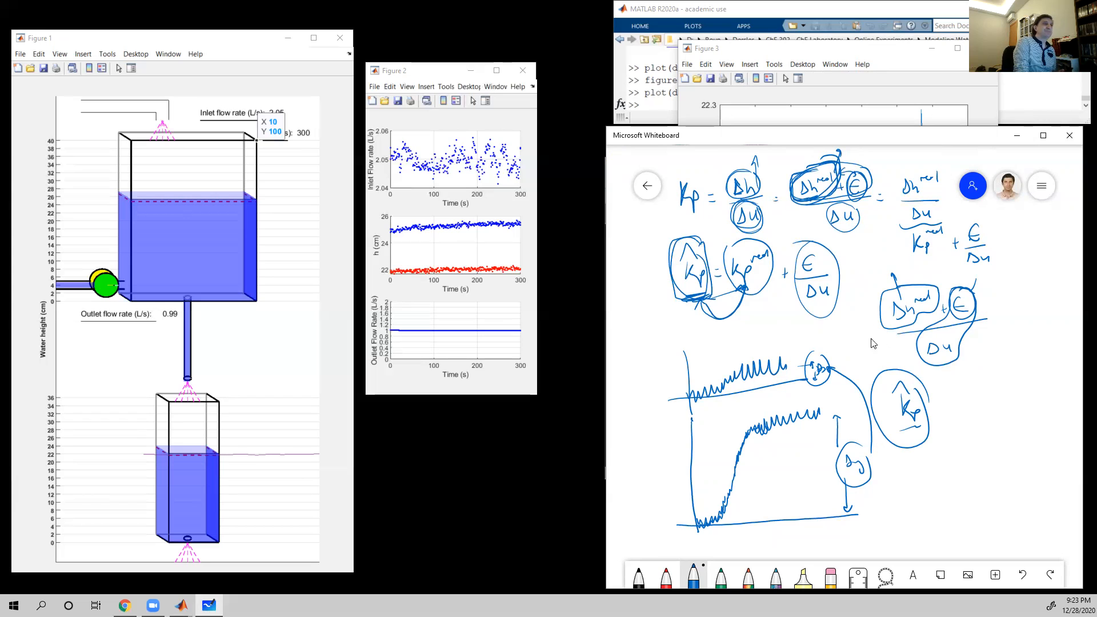
- Look back over the earlier simulation notes, and minimize the whiteboard and Figure 3 to return to Signal Builder
scroll(945, 345, up, 3)
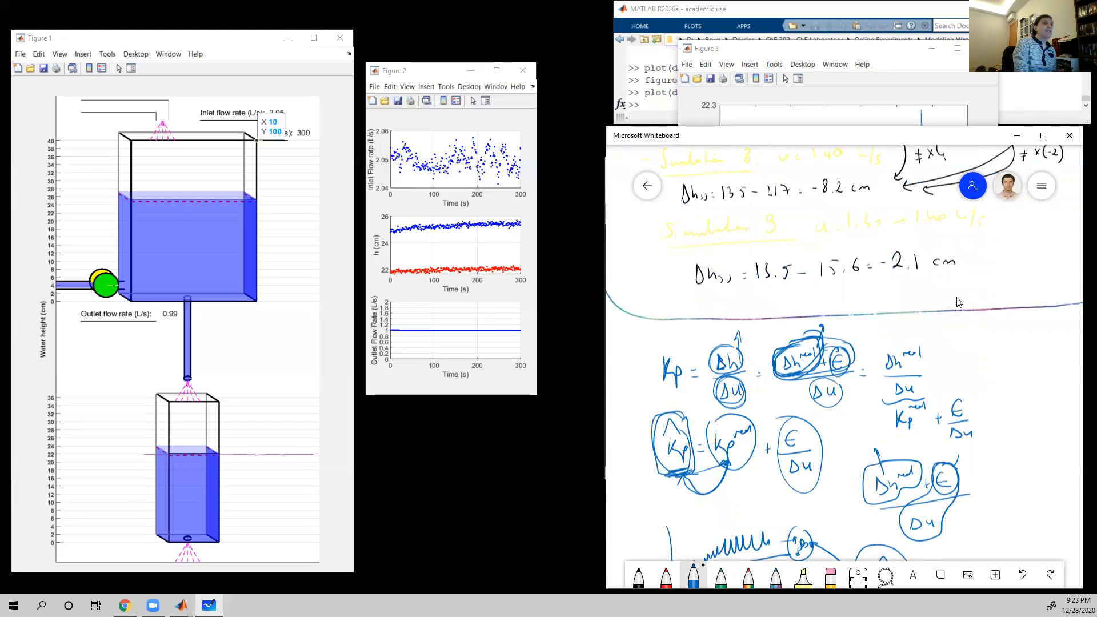
scroll(944, 345, up, 2)
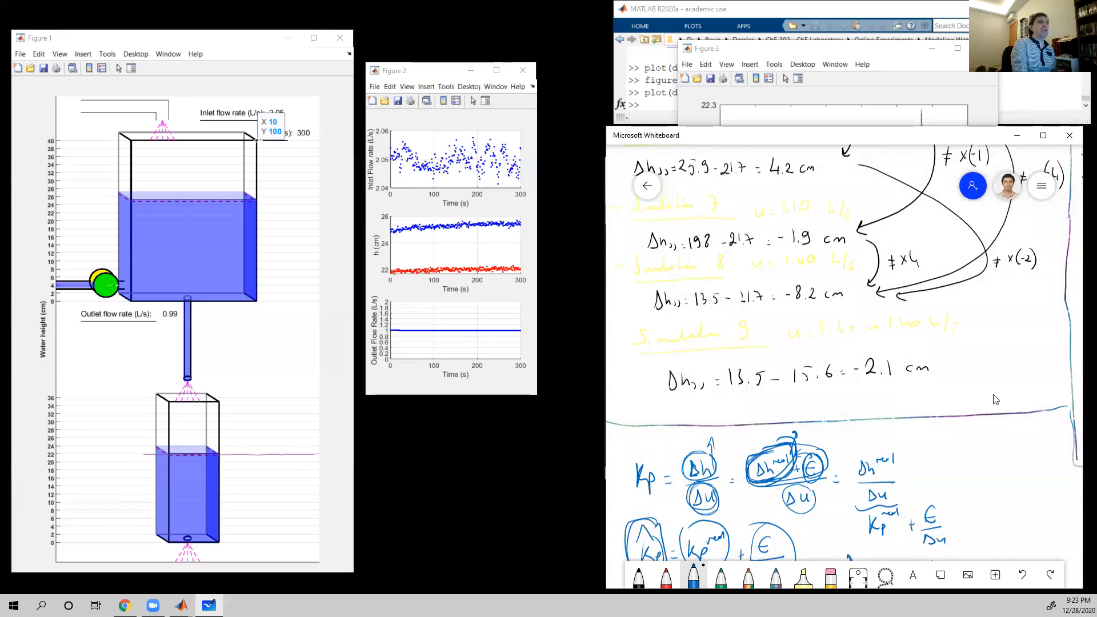
scroll(994, 393, up, 2)
scroll(996, 494, up, 2)
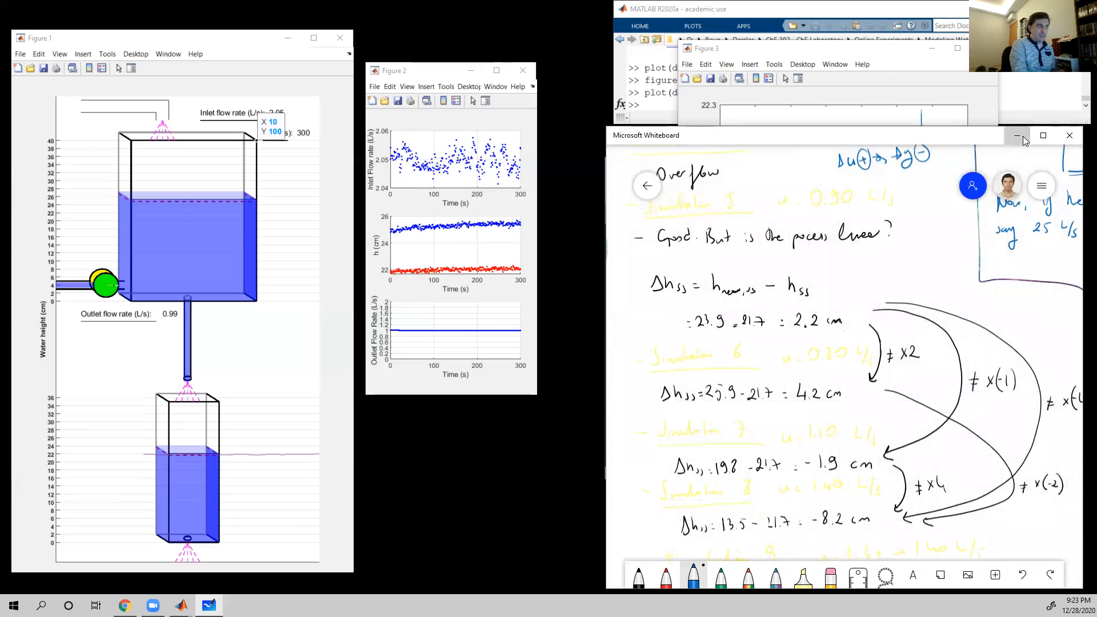
click(1017, 135)
click(952, 48)
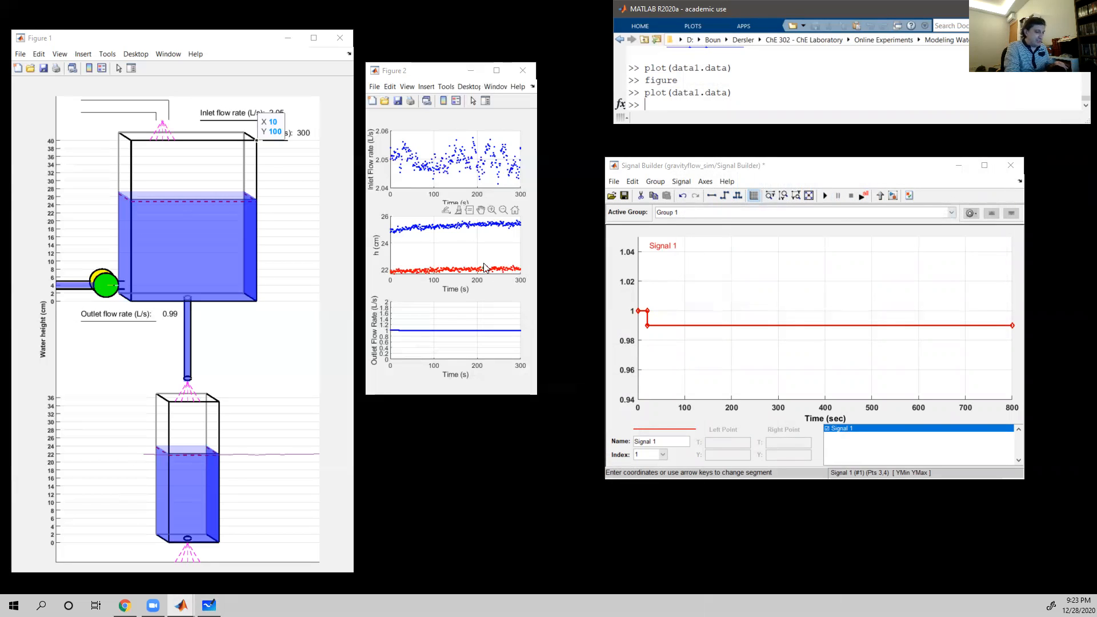
- Check the operating limits on the whiteboard and set the outlet-flow signal's segment from 20 to 800 s to 0
click(686, 326)
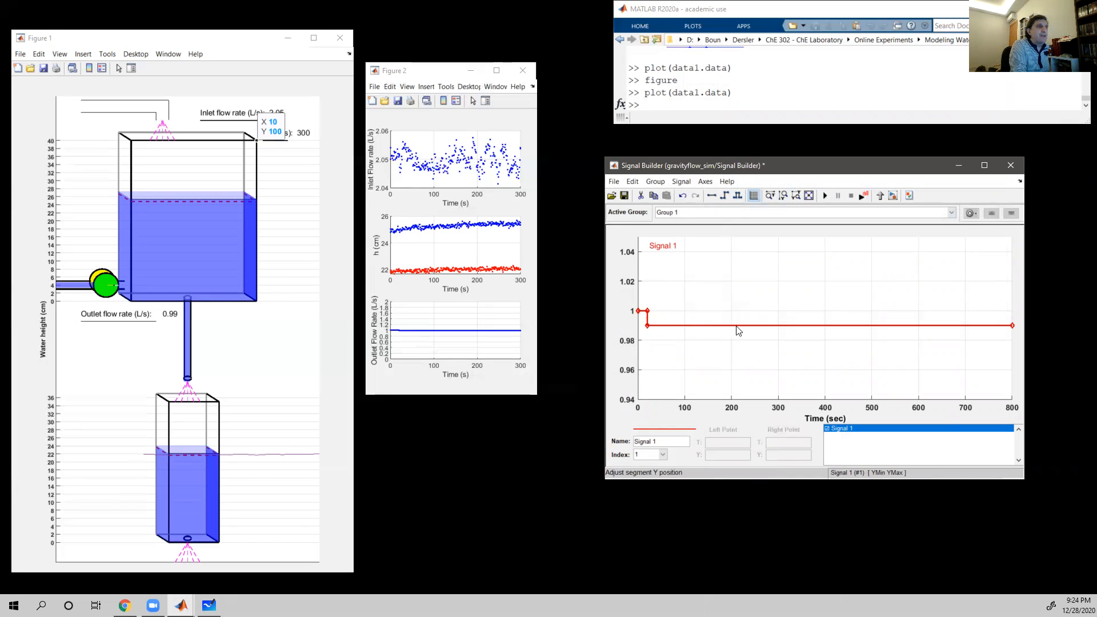
click(768, 326)
click(725, 456)
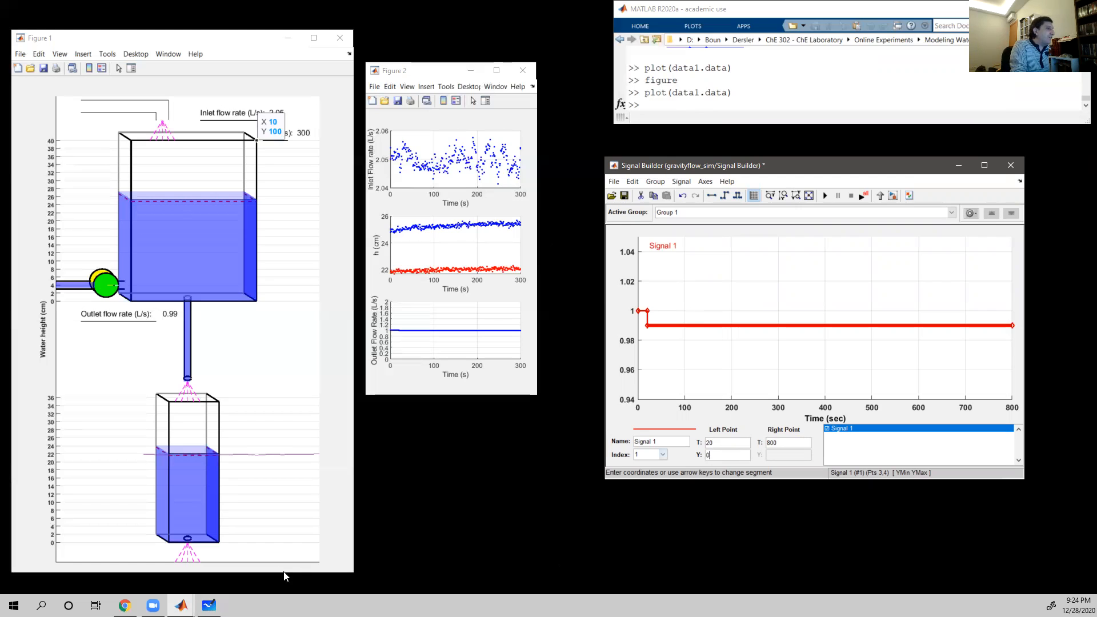
click(209, 605)
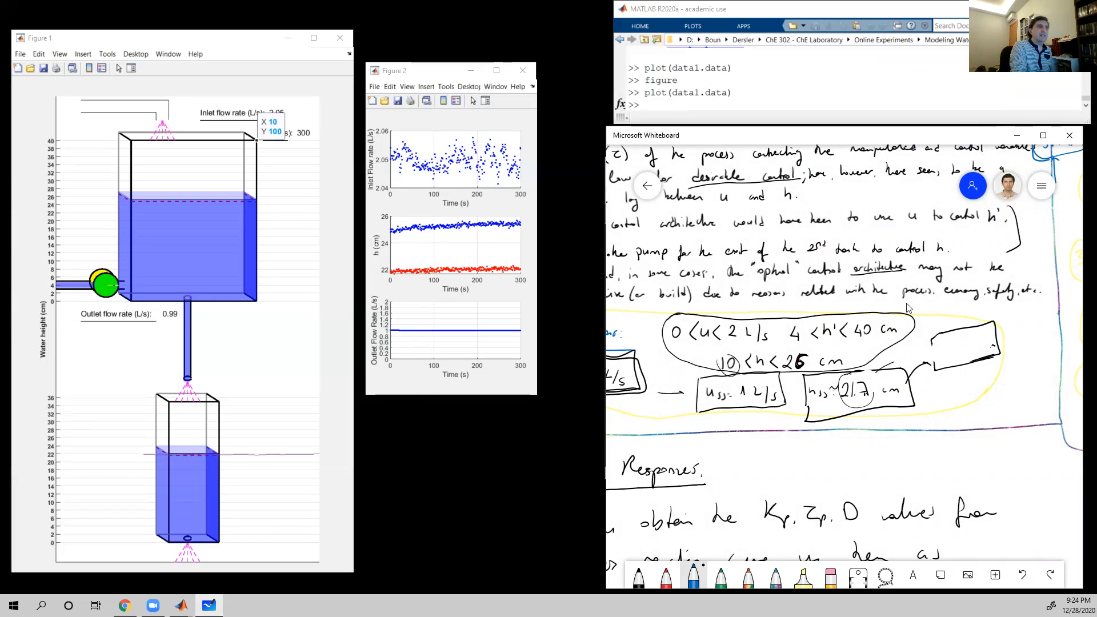
click(1018, 136)
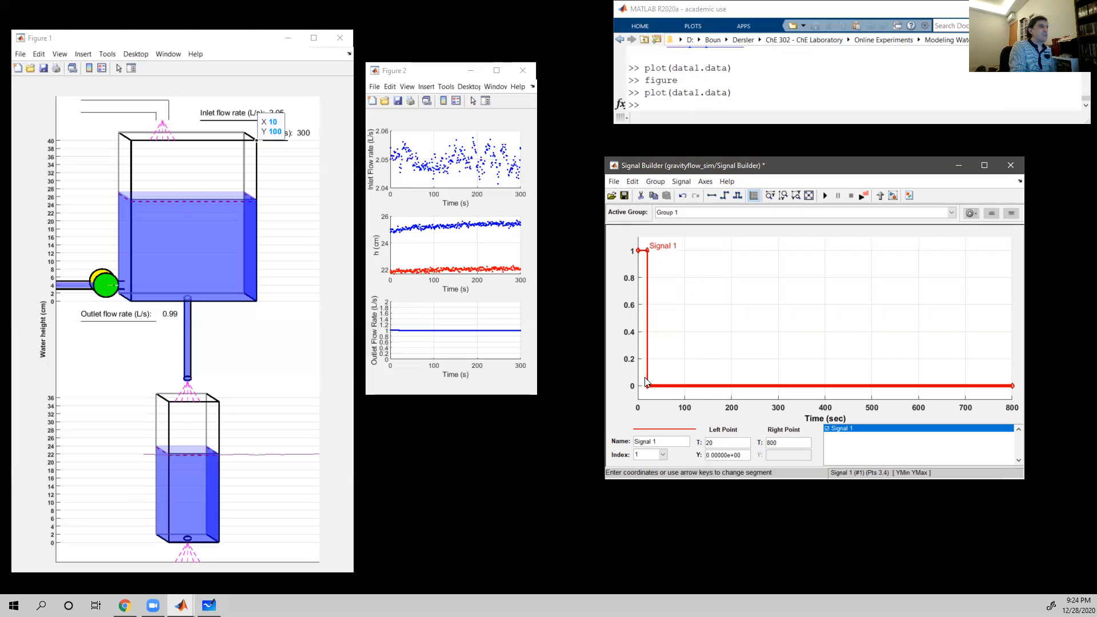
click(673, 389)
click(673, 388)
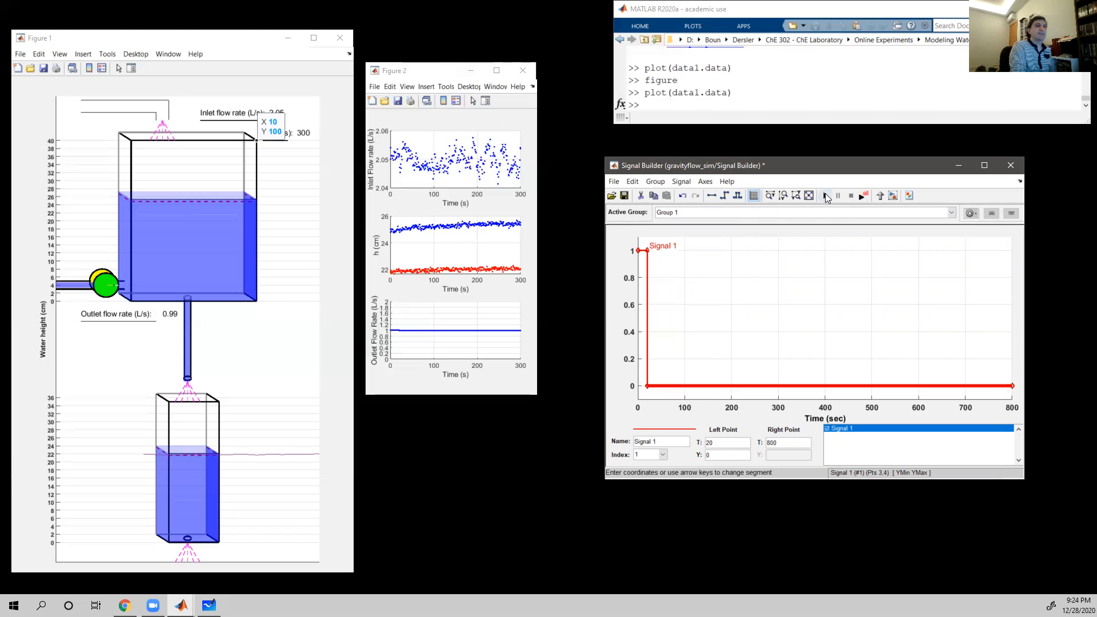
- Run the simulation with the zero outlet-flow step and close Figure 2 and Figure 1 from the previous run
click(826, 196)
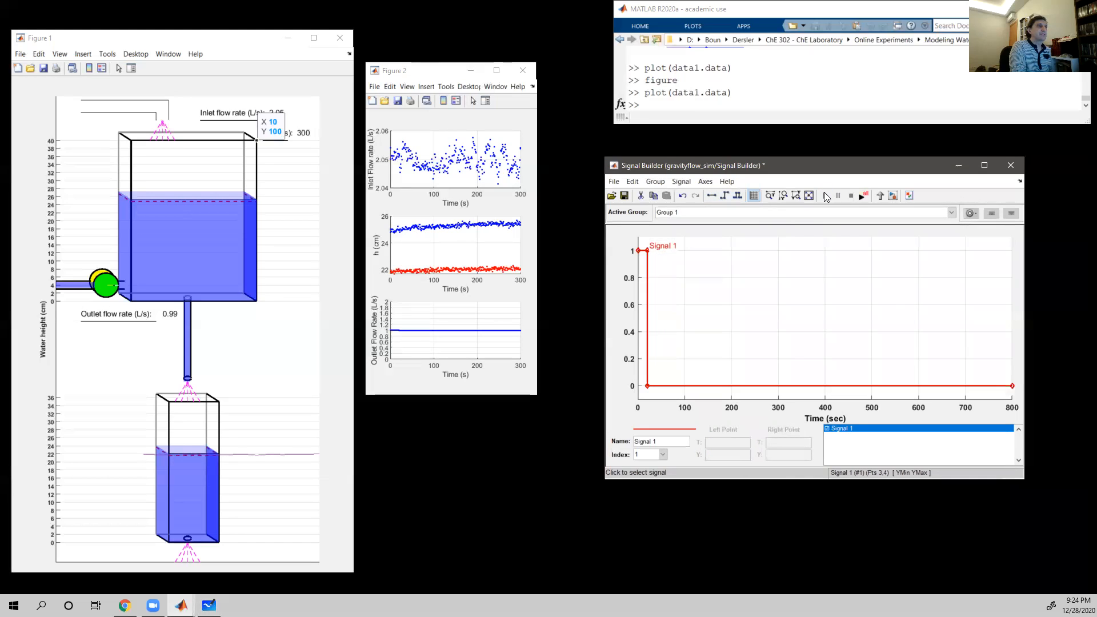
click(522, 71)
click(339, 38)
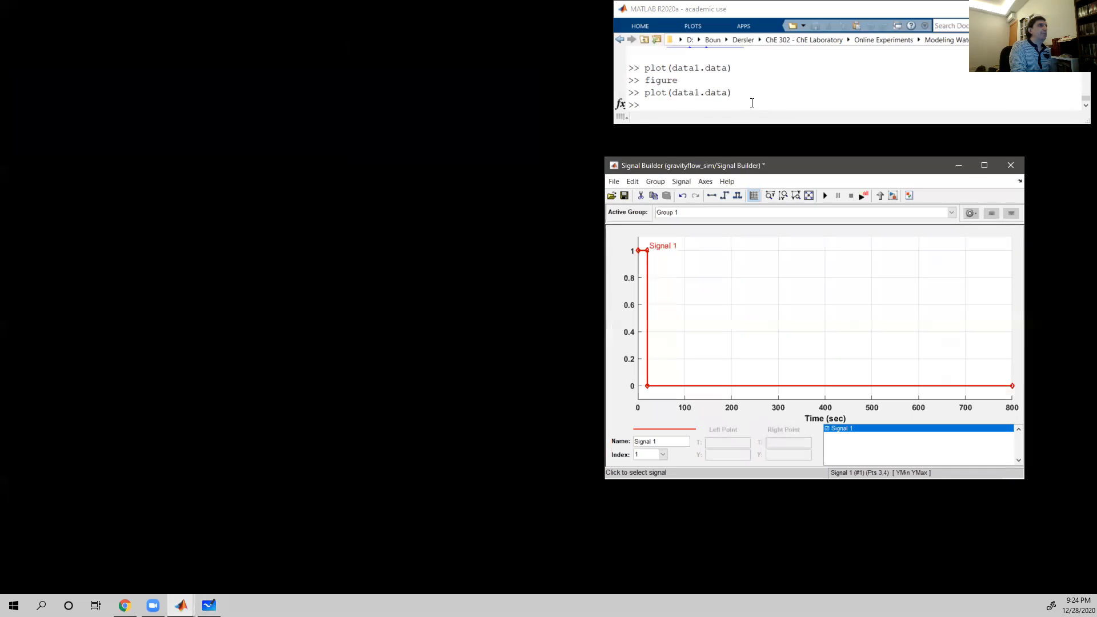
- Rerun the command animateTank(data, data1, Uflow, flow, x0, []) for the new simulation data
click(754, 103)
key(Up)
key(Up)
key(Up)
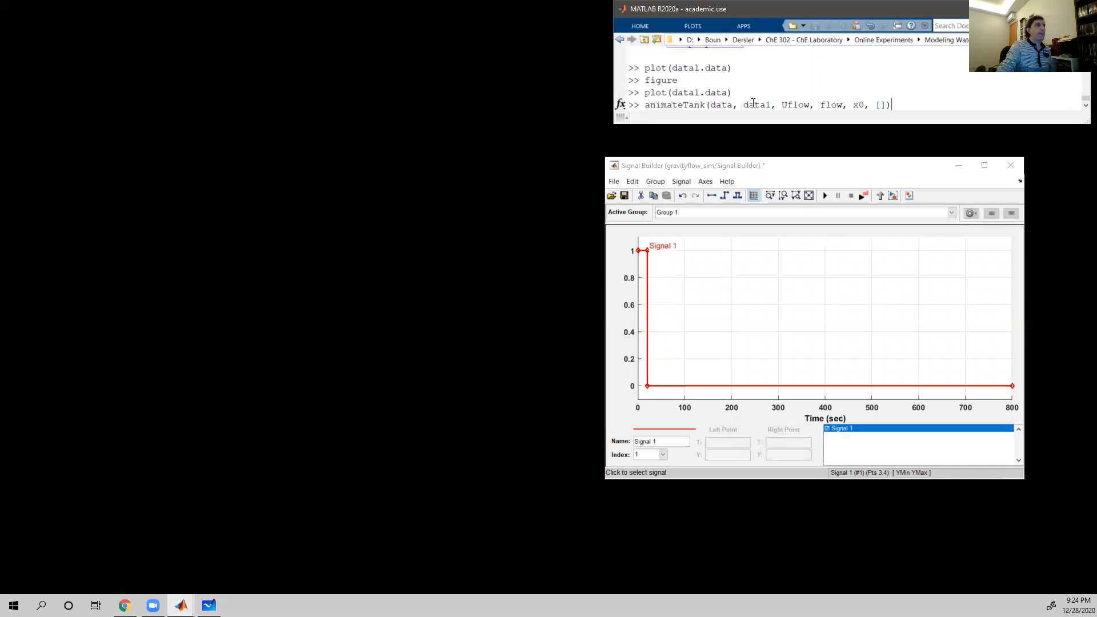
key(Return)
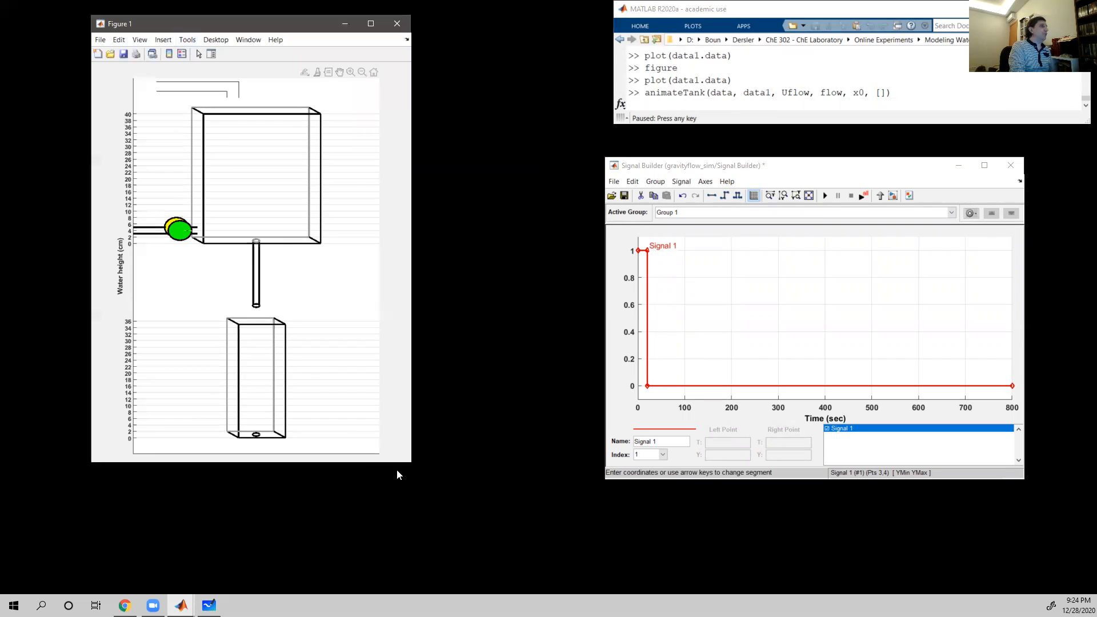
- Enlarge the Figure 1 tank drawing and start the paused animation
drag(413, 465, 565, 593)
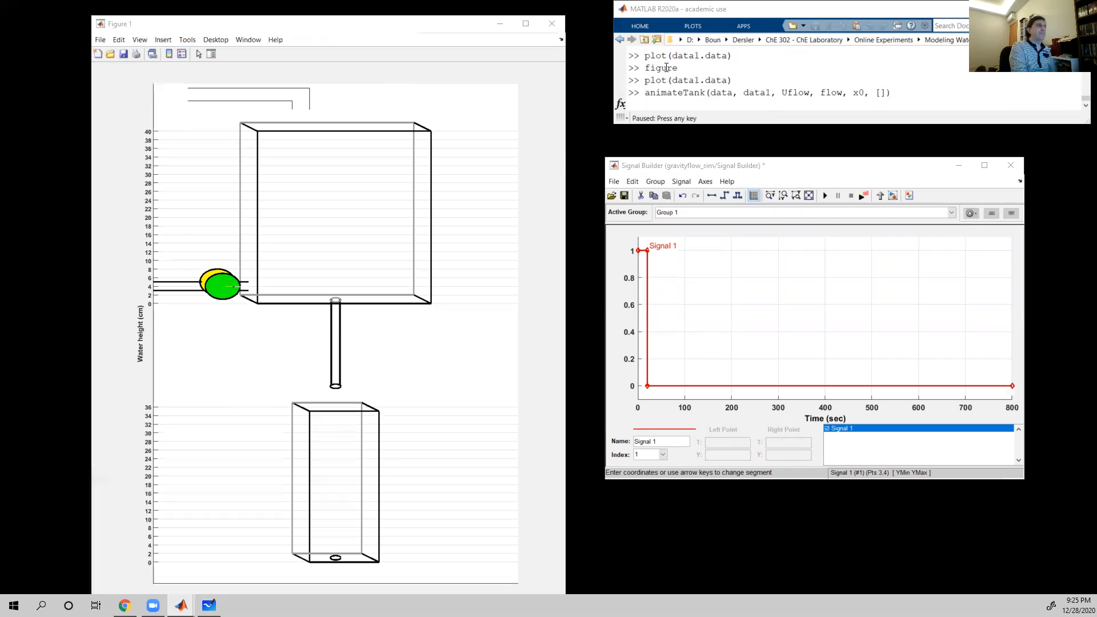
click(704, 94)
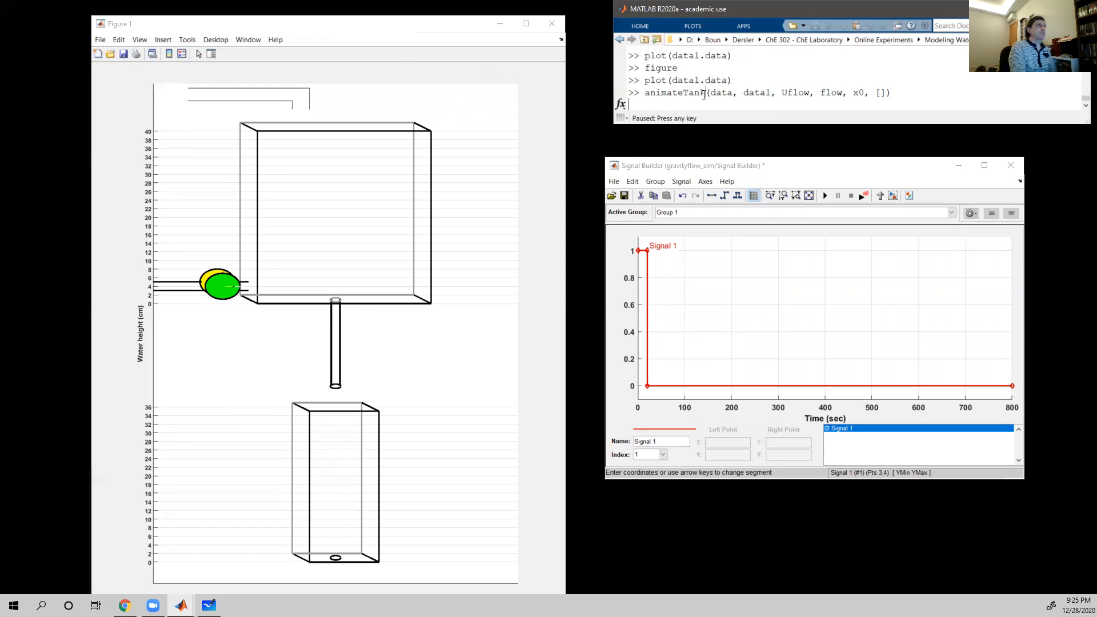
click(681, 93)
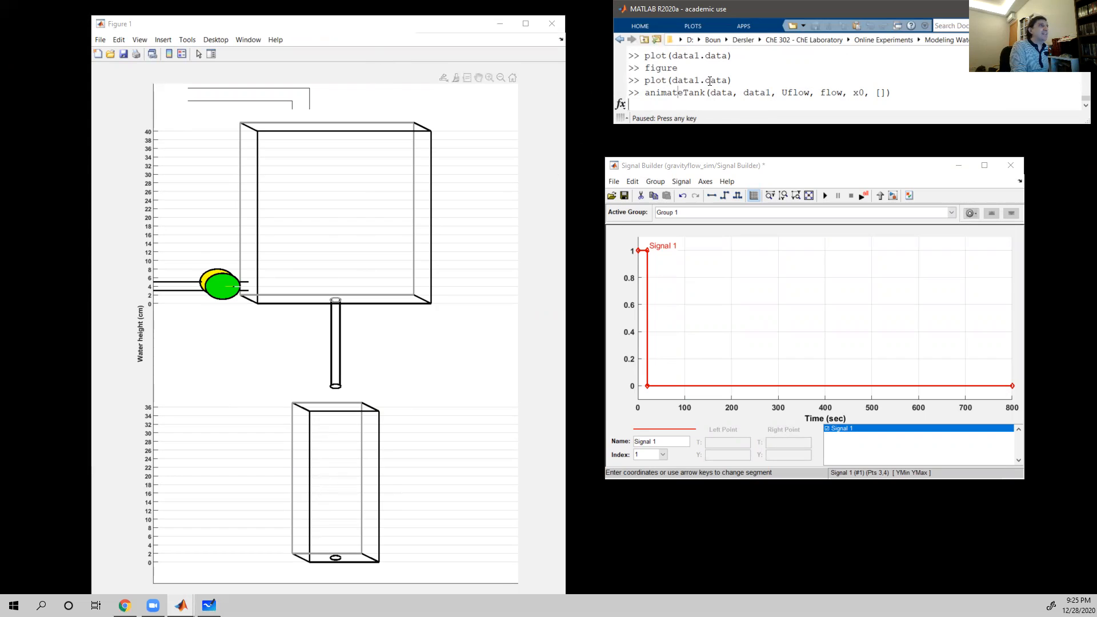
key(Return)
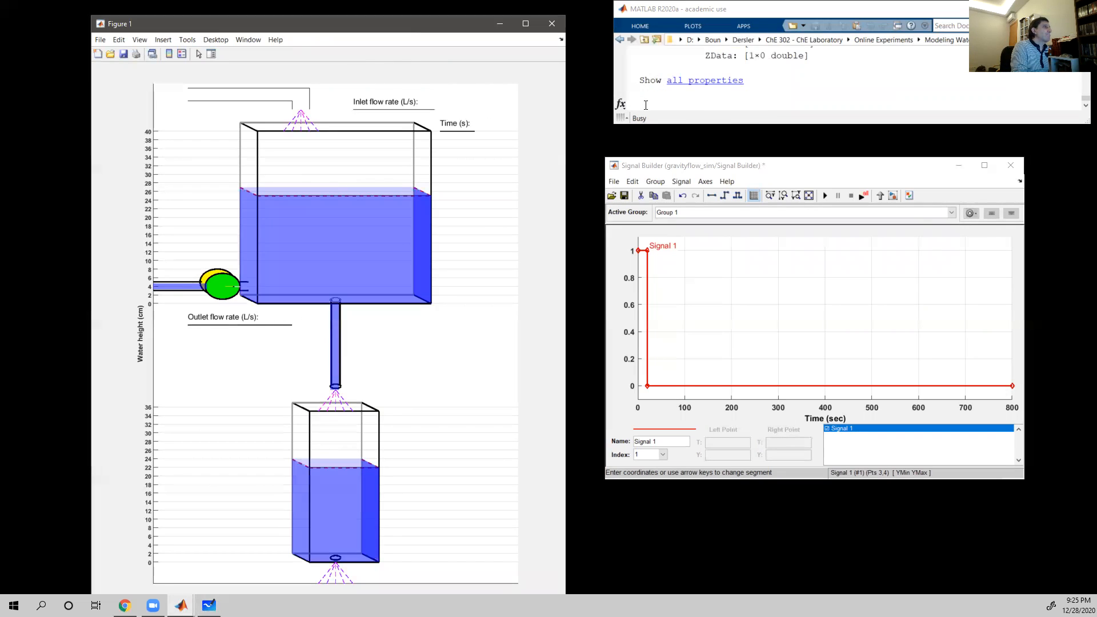
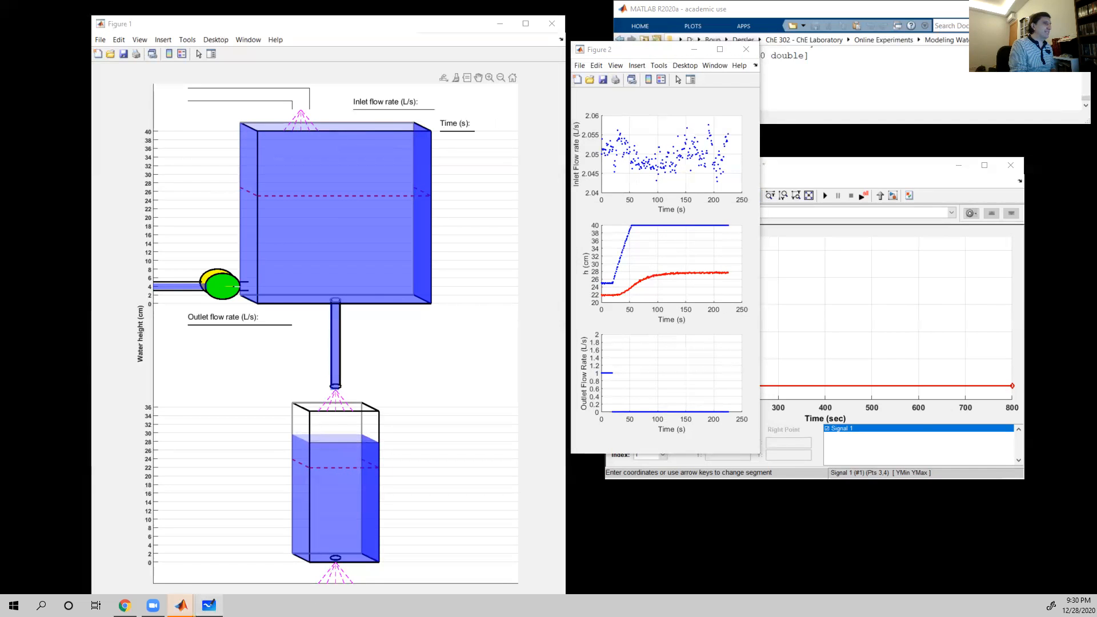
- Compare the level limits on the whiteboard with the tank level response in Figure 2
click(209, 605)
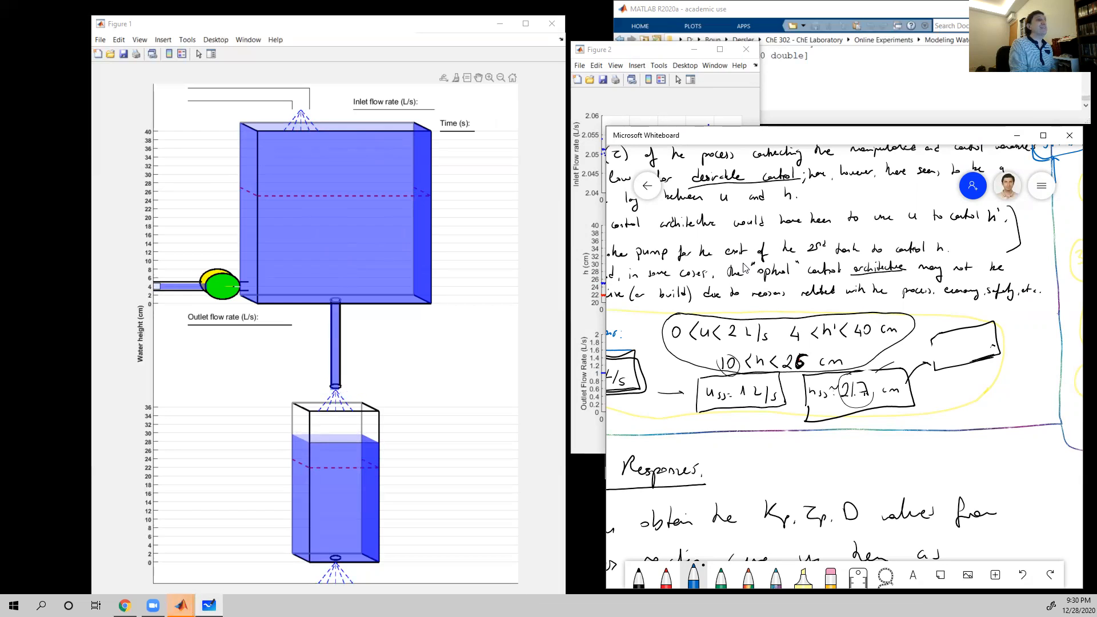
click(1022, 137)
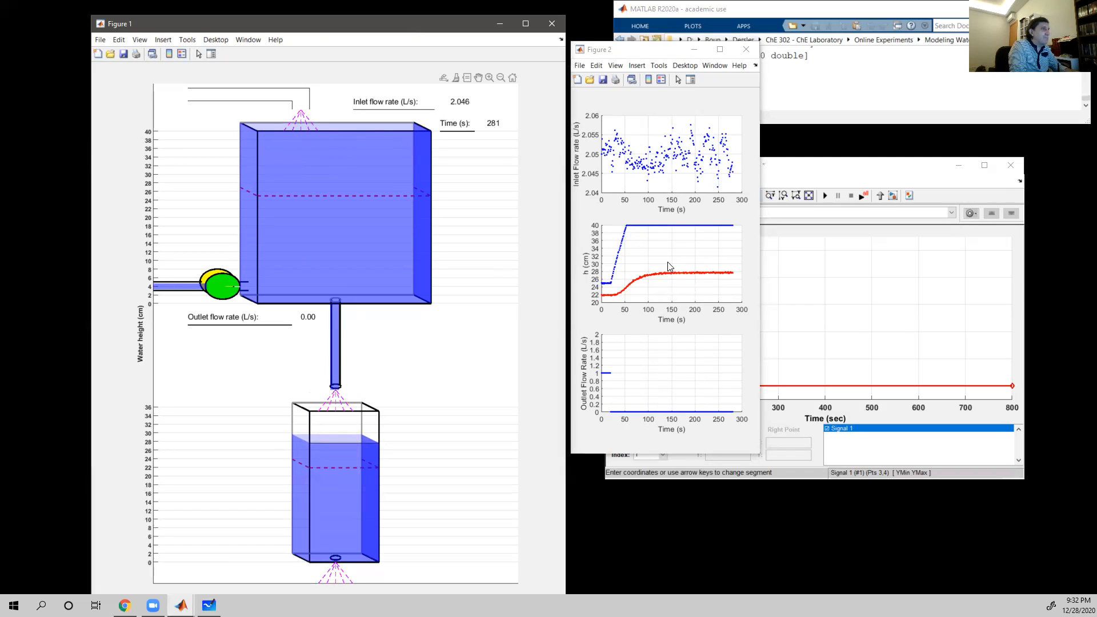
click(628, 273)
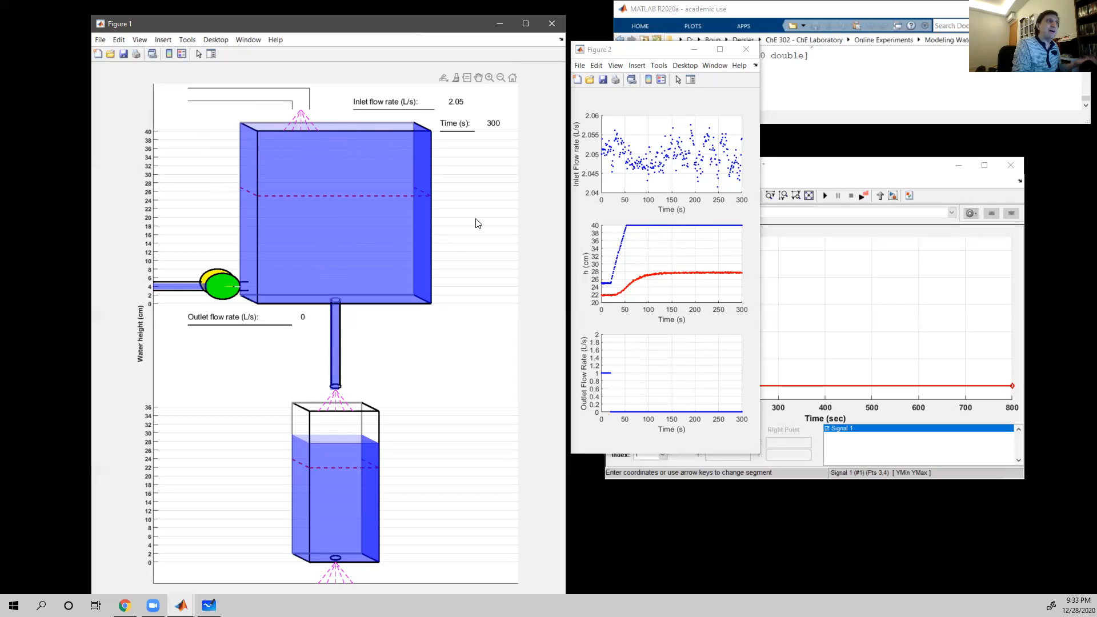
- Close both figures and set the outlet-flow signal's value after 20 s to 0.9
click(747, 52)
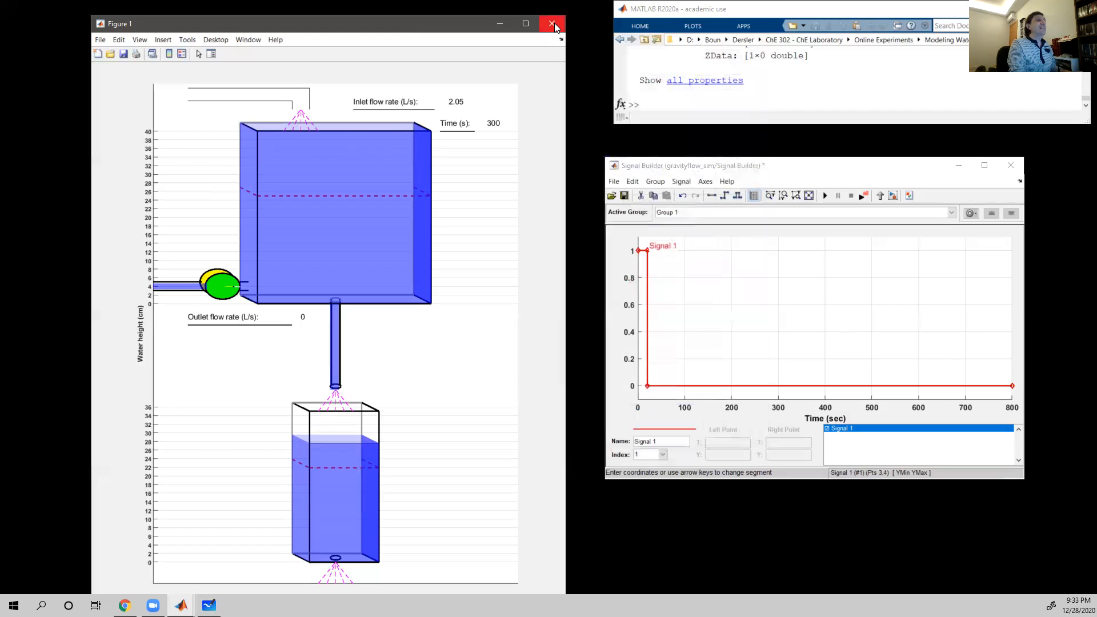
click(552, 24)
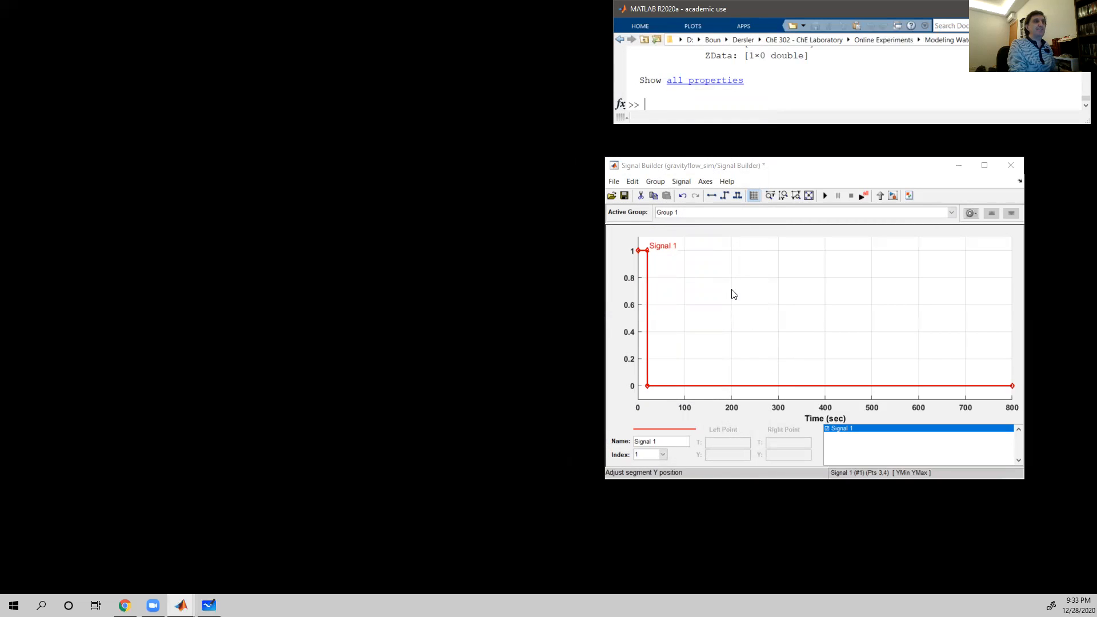
drag(738, 386, 742, 261)
click(717, 372)
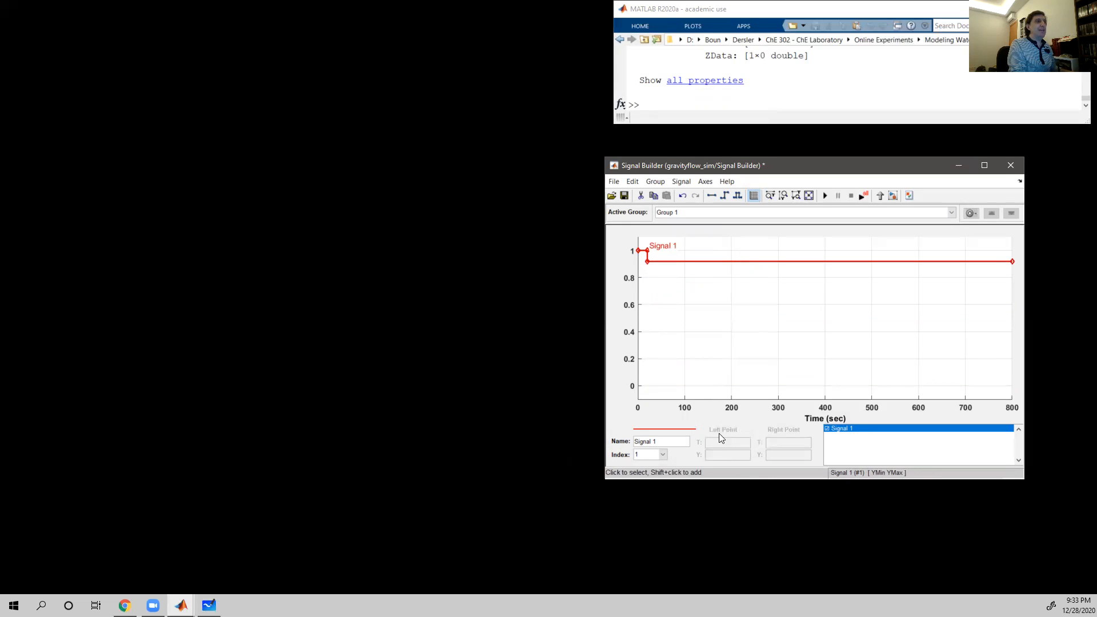
click(712, 262)
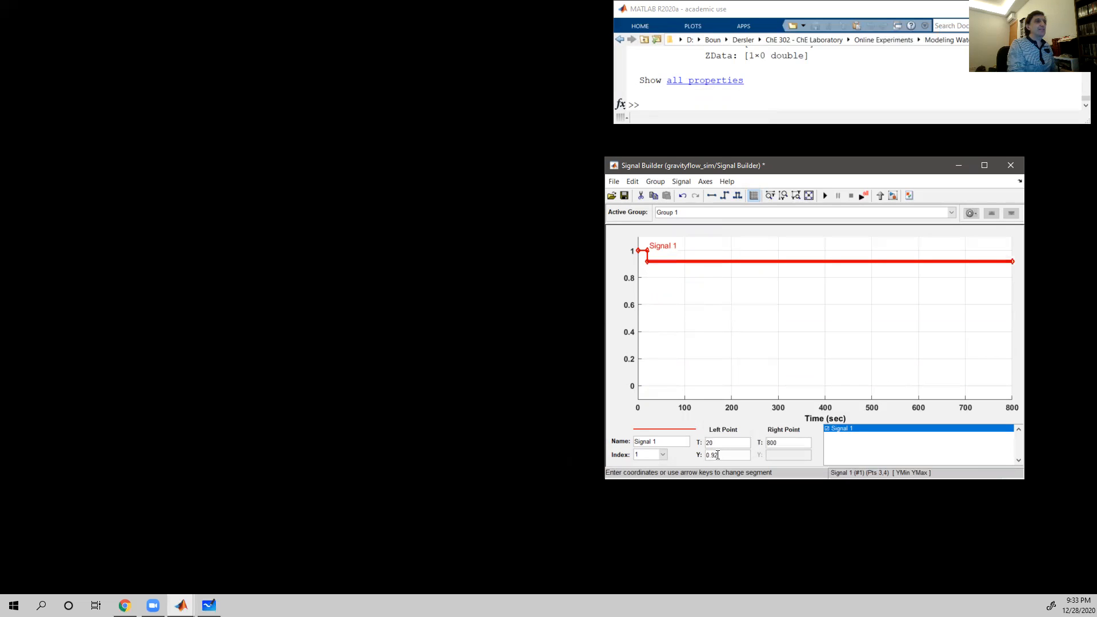
key(Return)
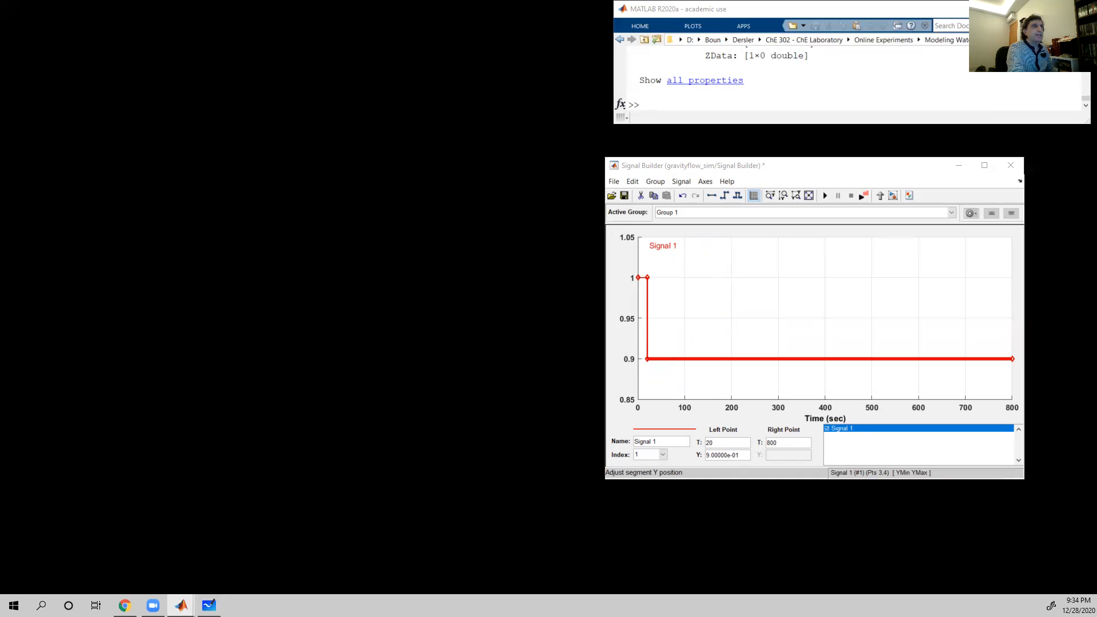
- Run the simulation with the 0.9 step and execute animateTank(data, data1, Uflow, flow, x0, []) again
click(825, 196)
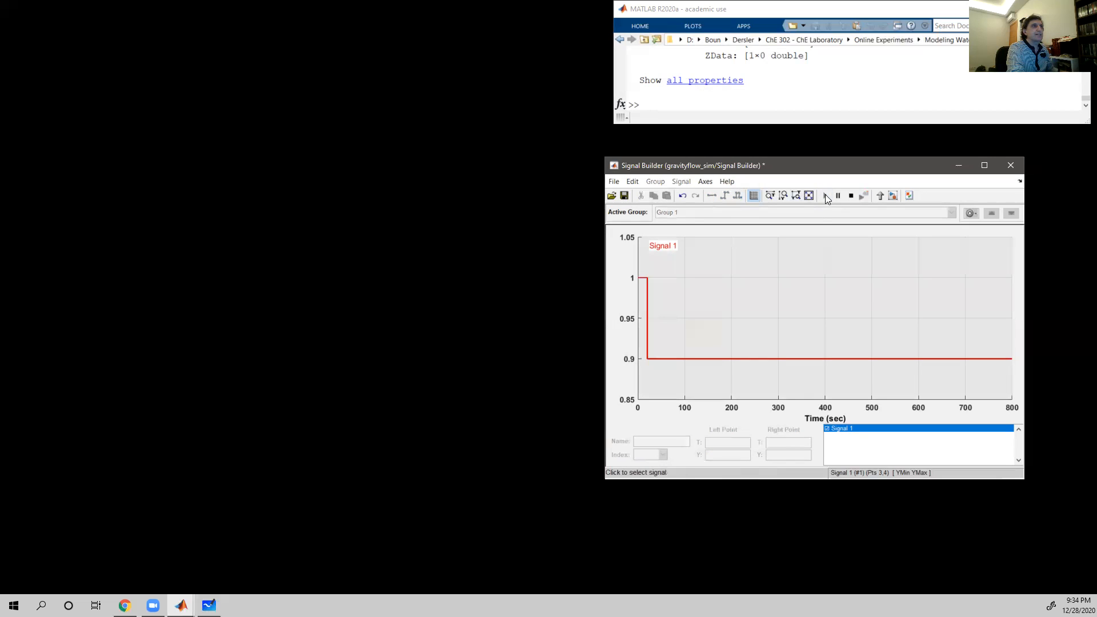
click(748, 99)
key(Up)
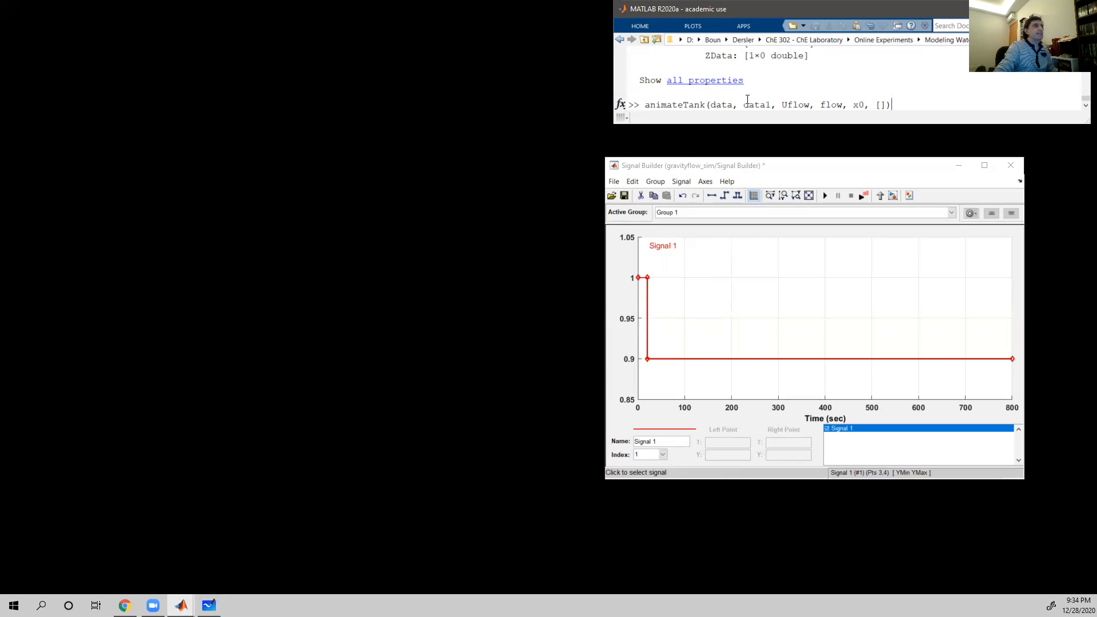
key(Return)
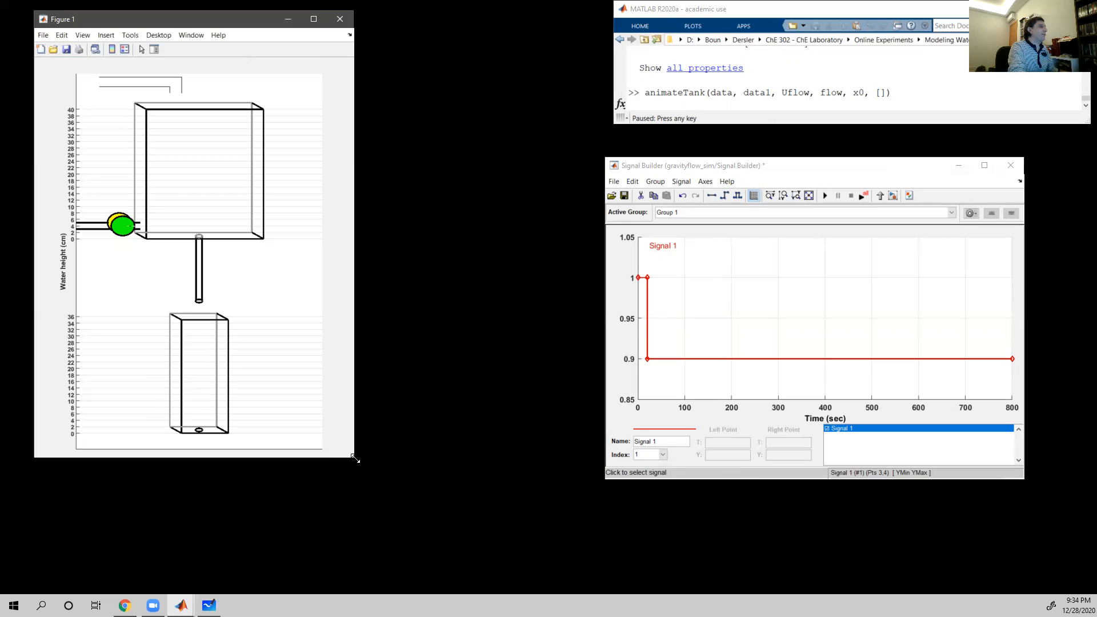
- Enlarge the new tank figure and continue the paused animation of the 0.9 step response
drag(354, 457, 431, 575)
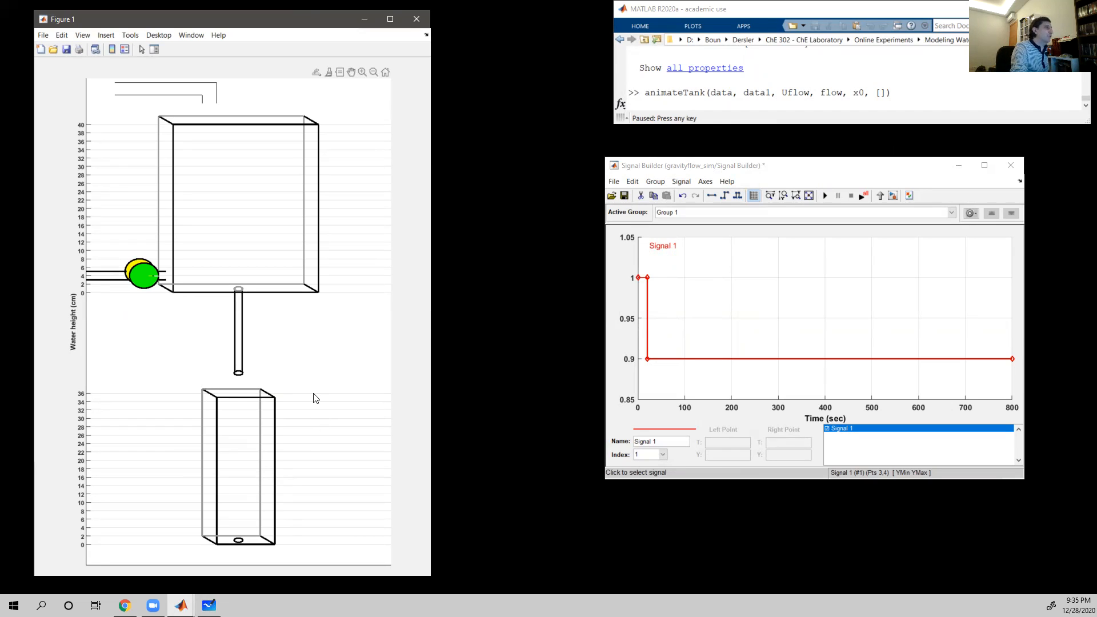
click(668, 91)
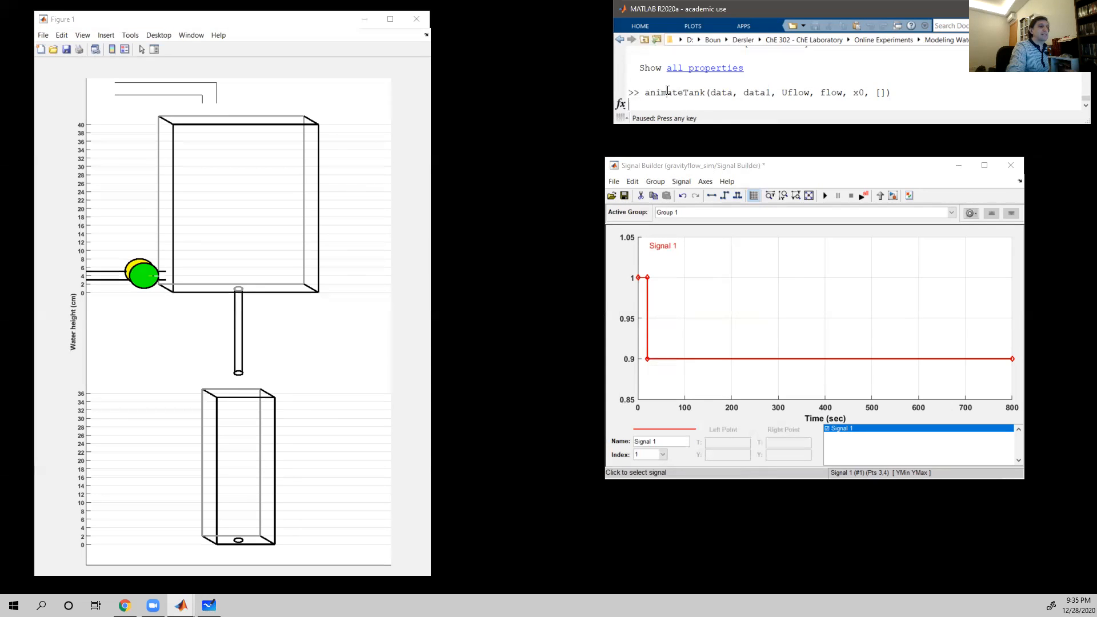
key(Return)
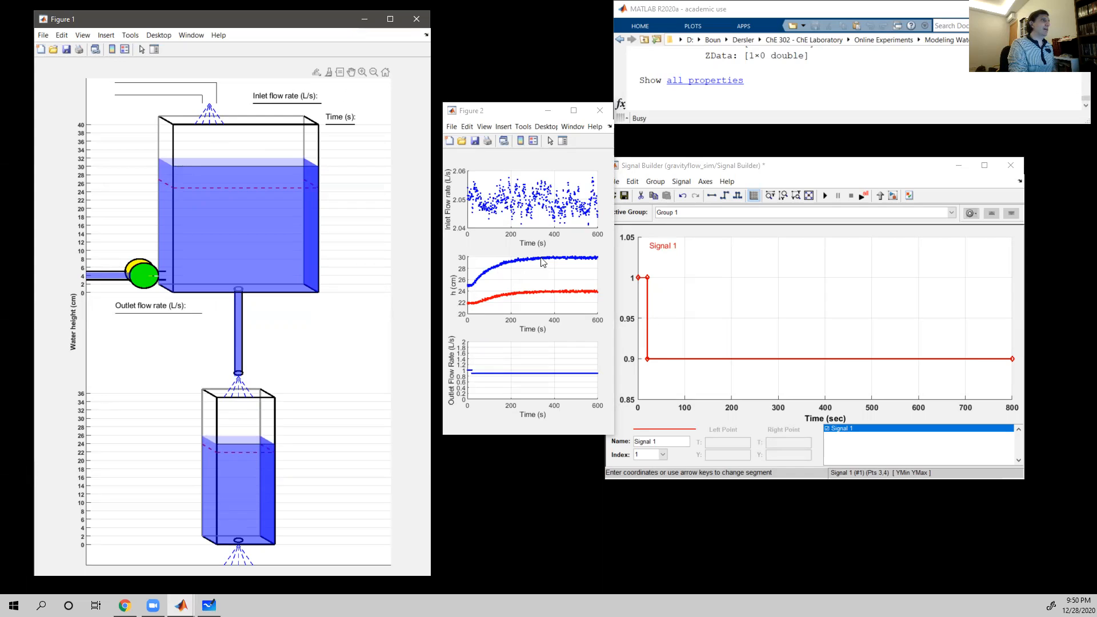
- Open a new figure, plot data1.data in it, and widen the figure window
click(668, 102)
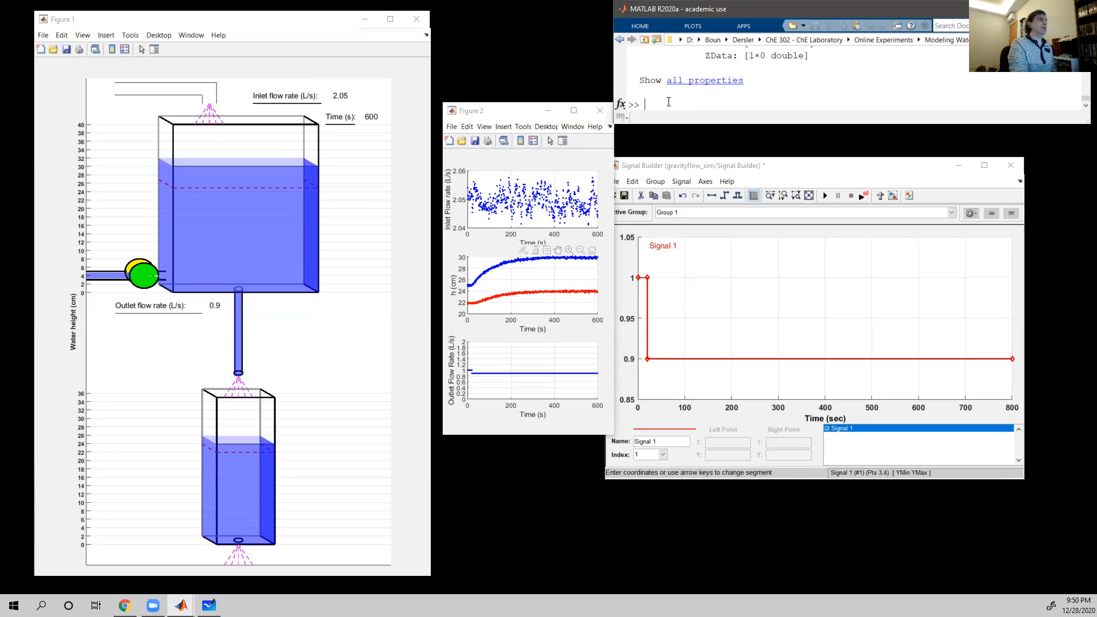
text(pl)
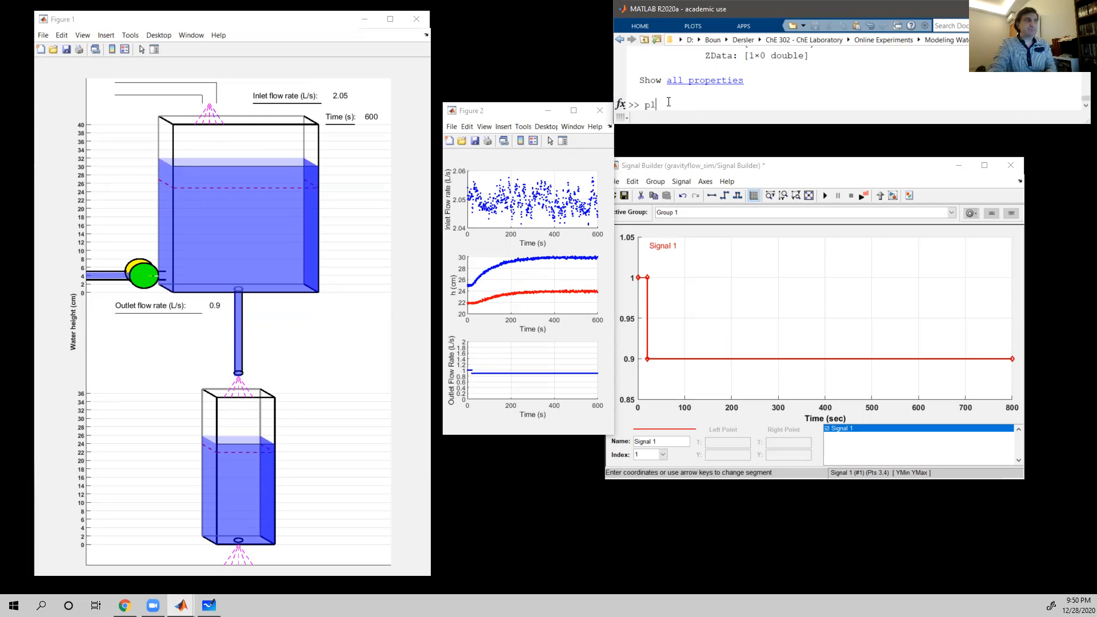
text(figure)
key(Return)
text(plot(data1.data))
key(Return)
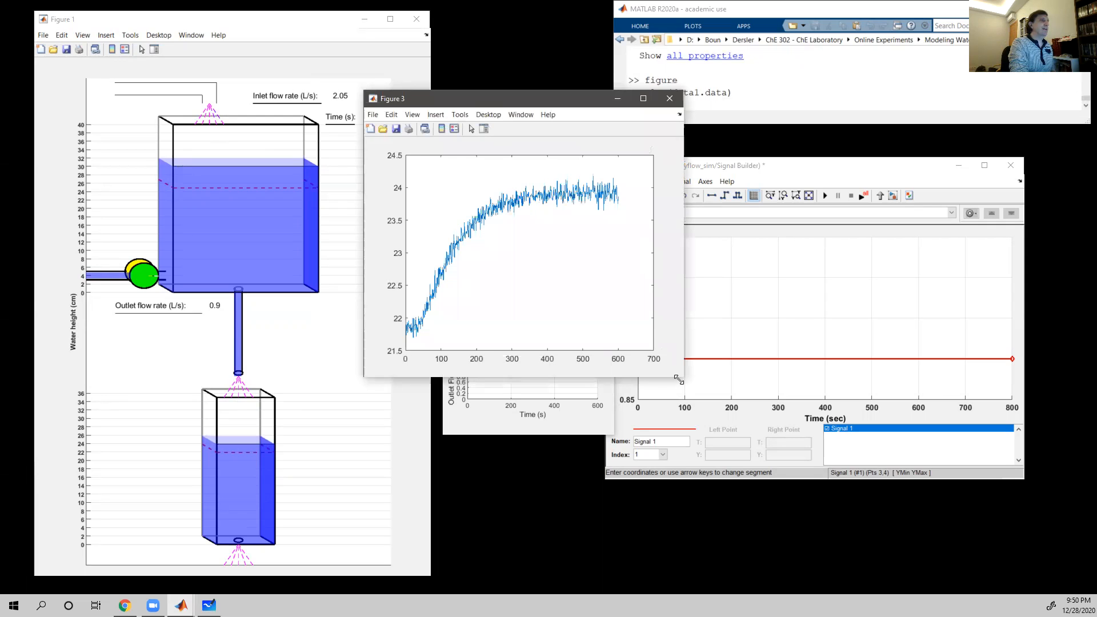
drag(679, 380, 1031, 460)
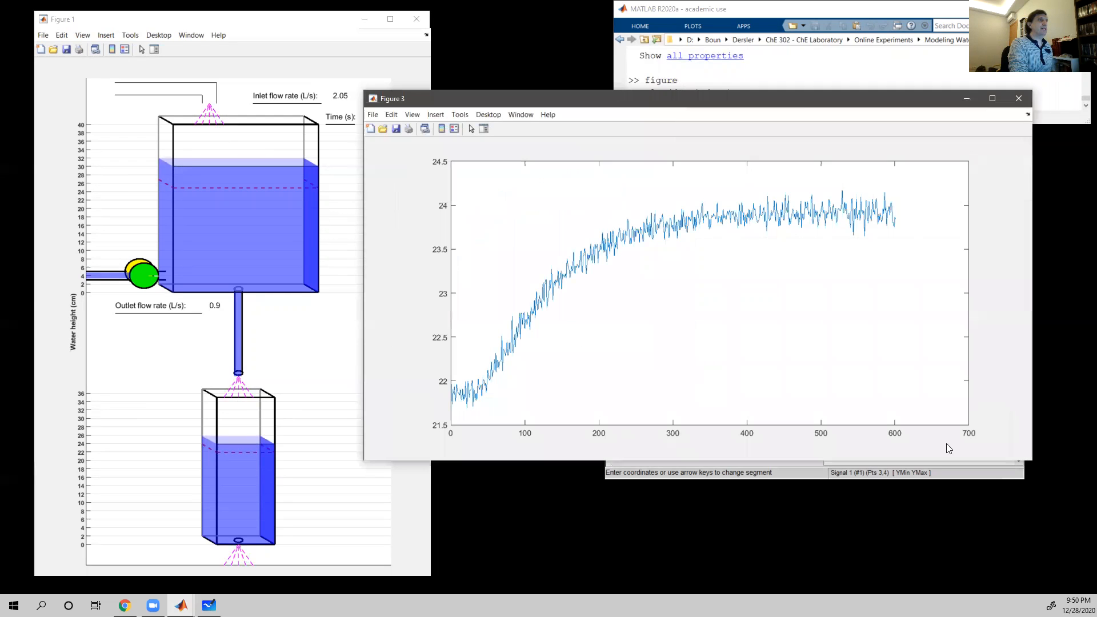
- Add grid lines to the data1.data plot with the grid command
click(823, 75)
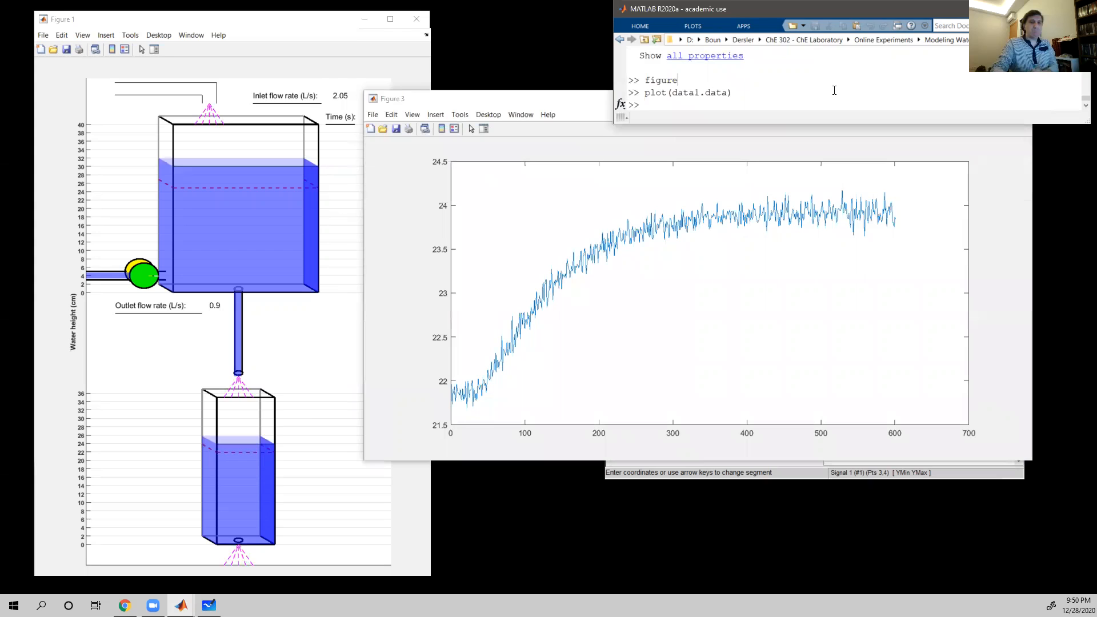
text(gr)
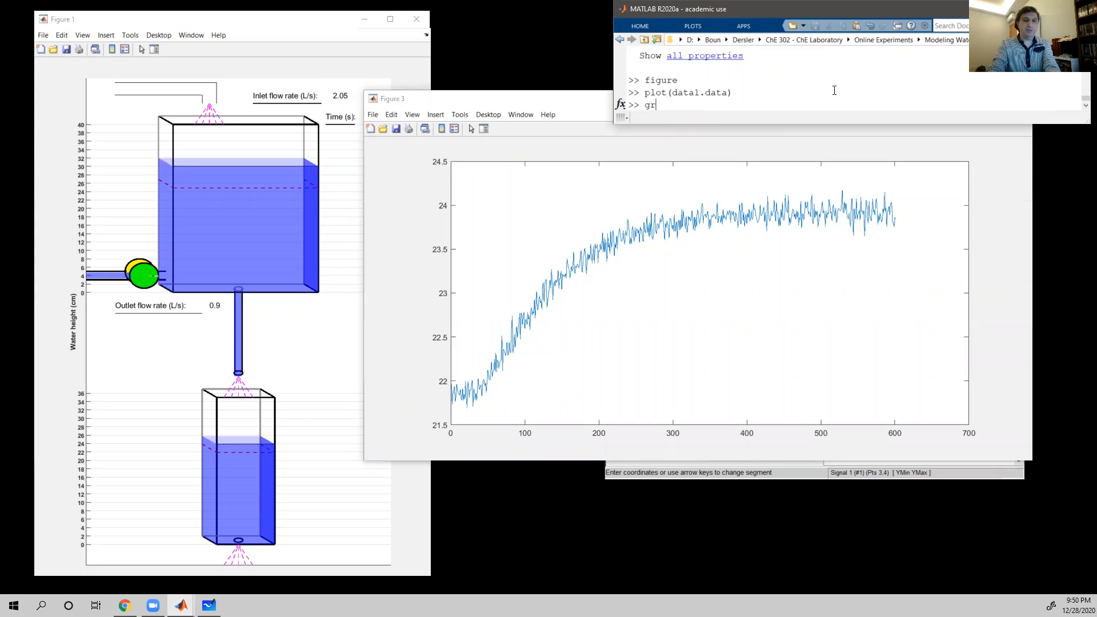
text(id)
key(Return)
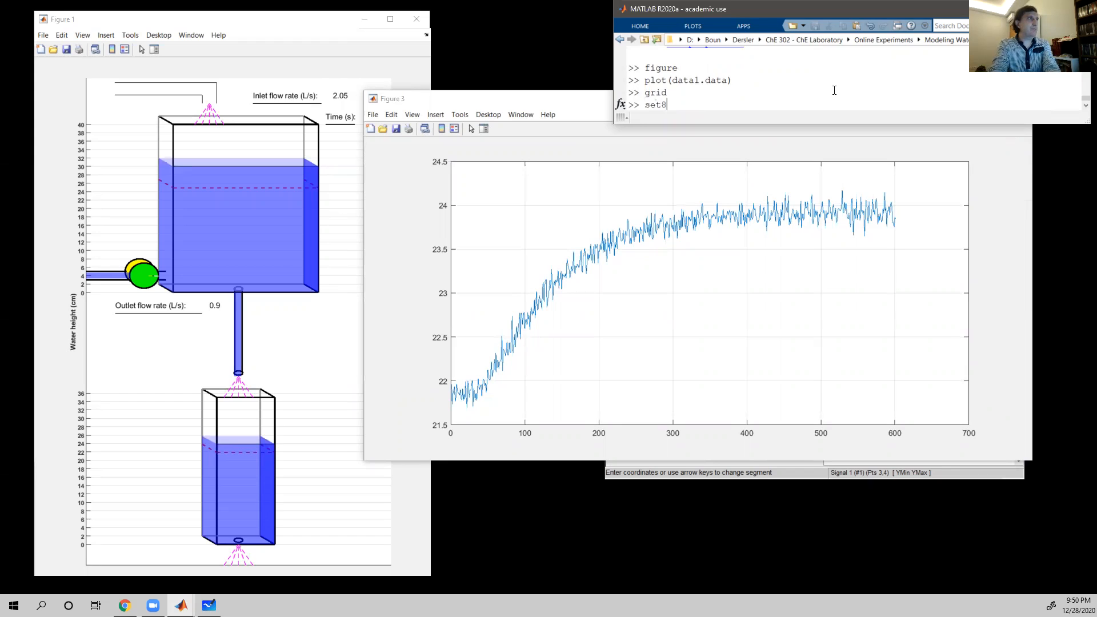
- Set the plot's x-axis ticks with set(gca, 'XTick', 0:50:600), and refine the spacing to 0:25:600
text(set(gca, 'XTick', 0:50:600))
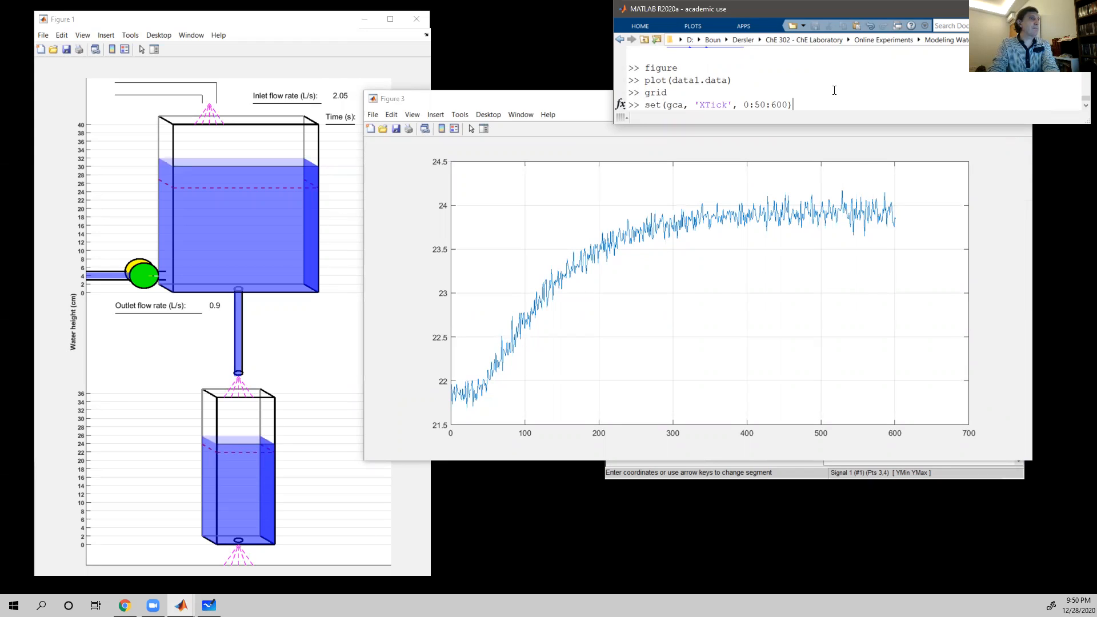
key(Return)
key(Up)
key(BackSpace)
text(25)
key(Return)
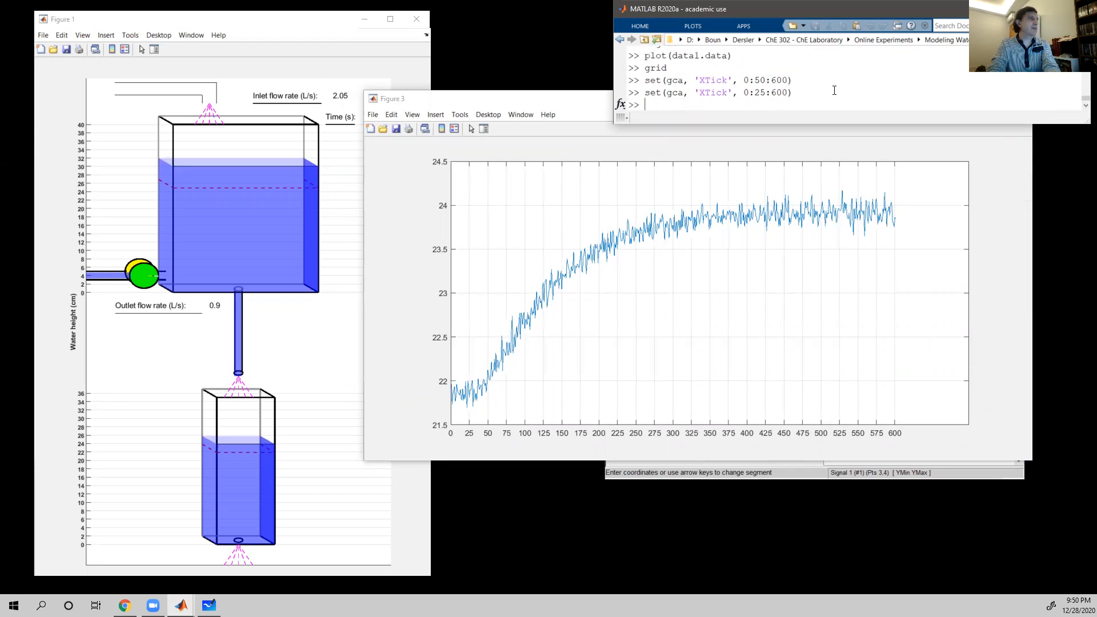
- Set the y-axis ticks with set(gca, 'YTick', 0:.1:30) and enlarge the Figure 3 window
key(Up)
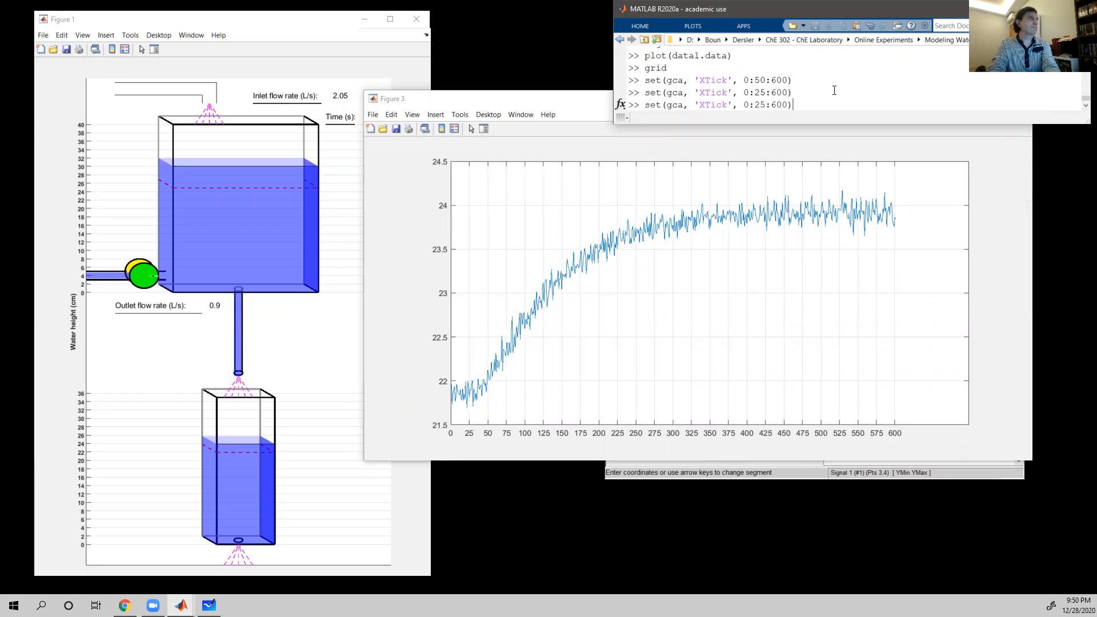
key(Escape)
text(sh)
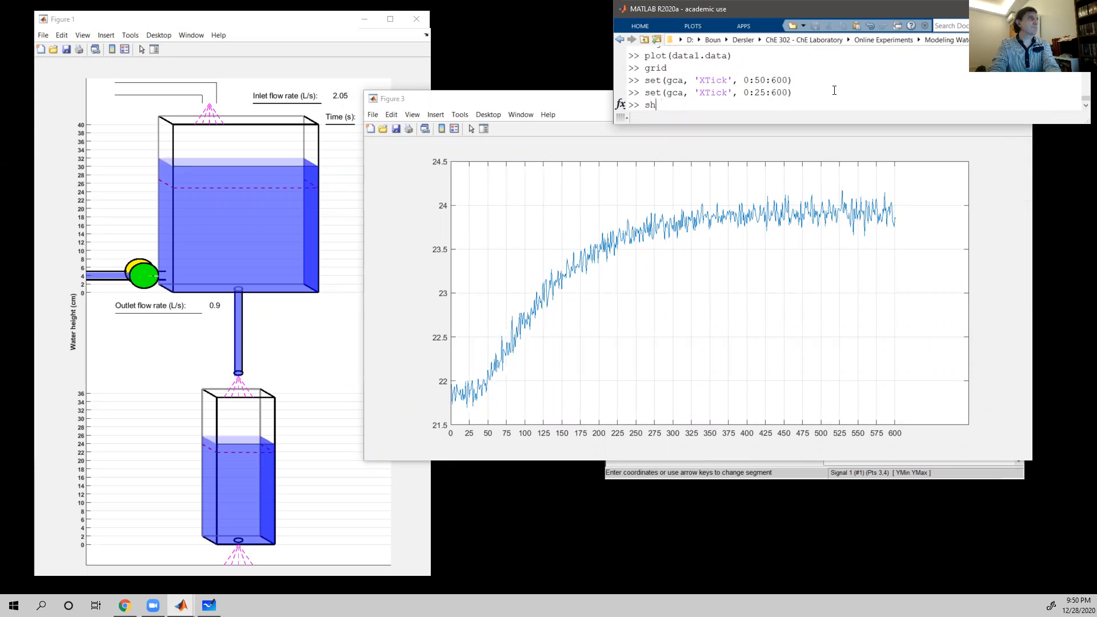
text(gete)
text((gca,)
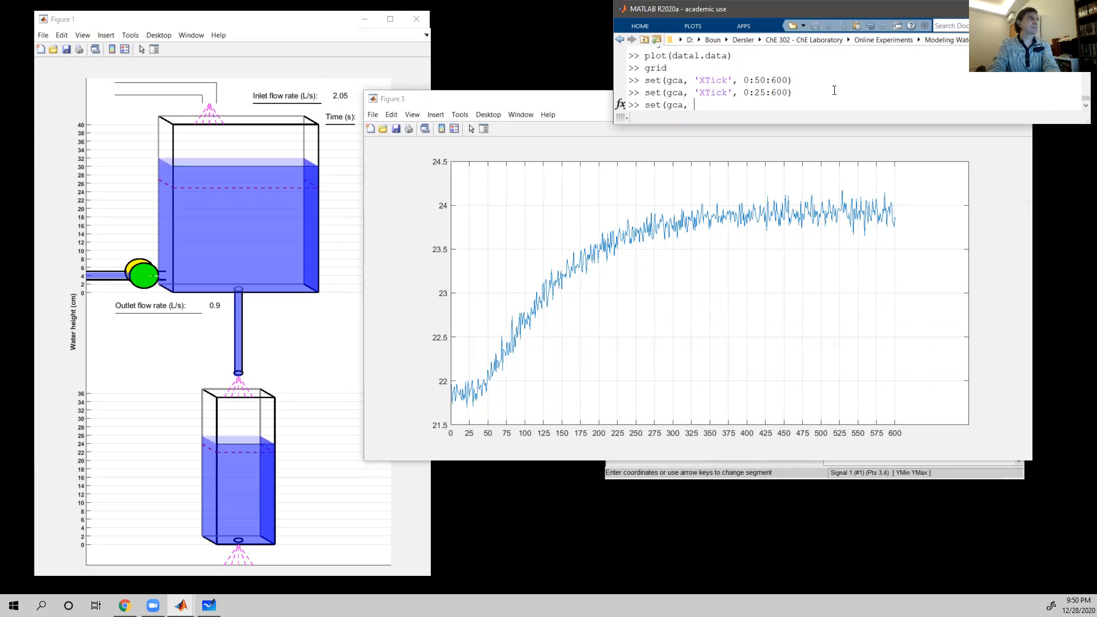
key(Up)
key(Up)
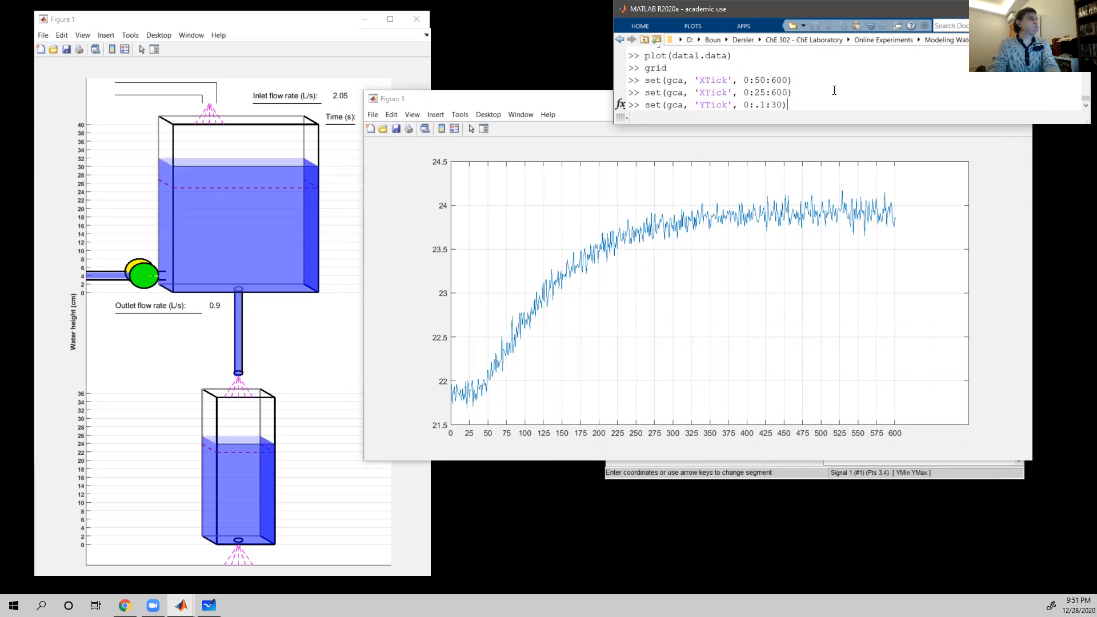
key(Return)
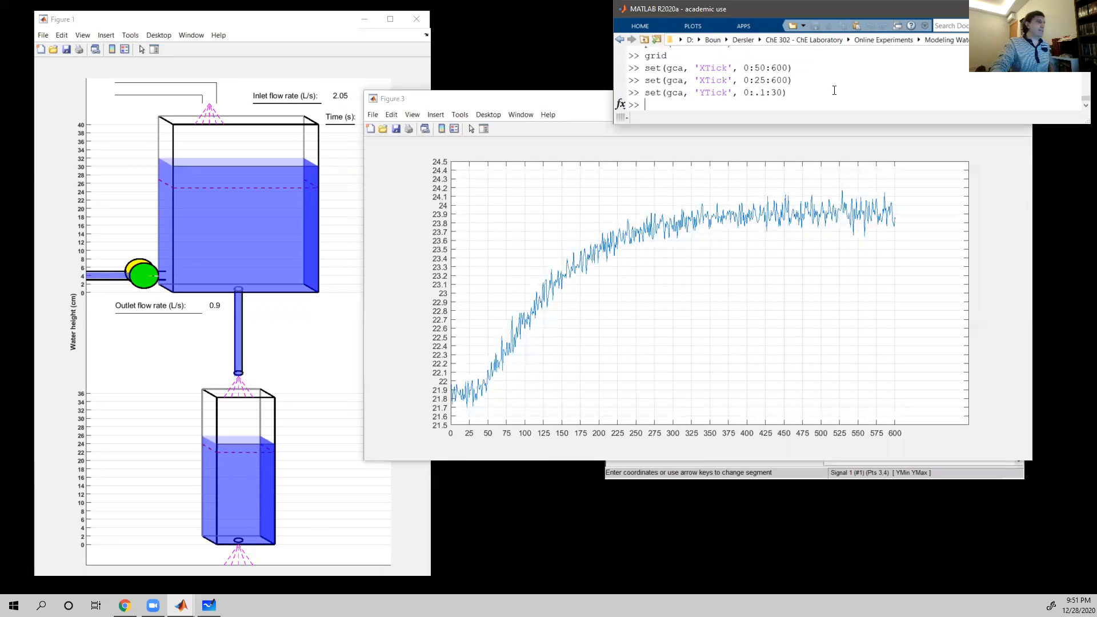
click(1030, 463)
drag(1078, 542, 1079, 541)
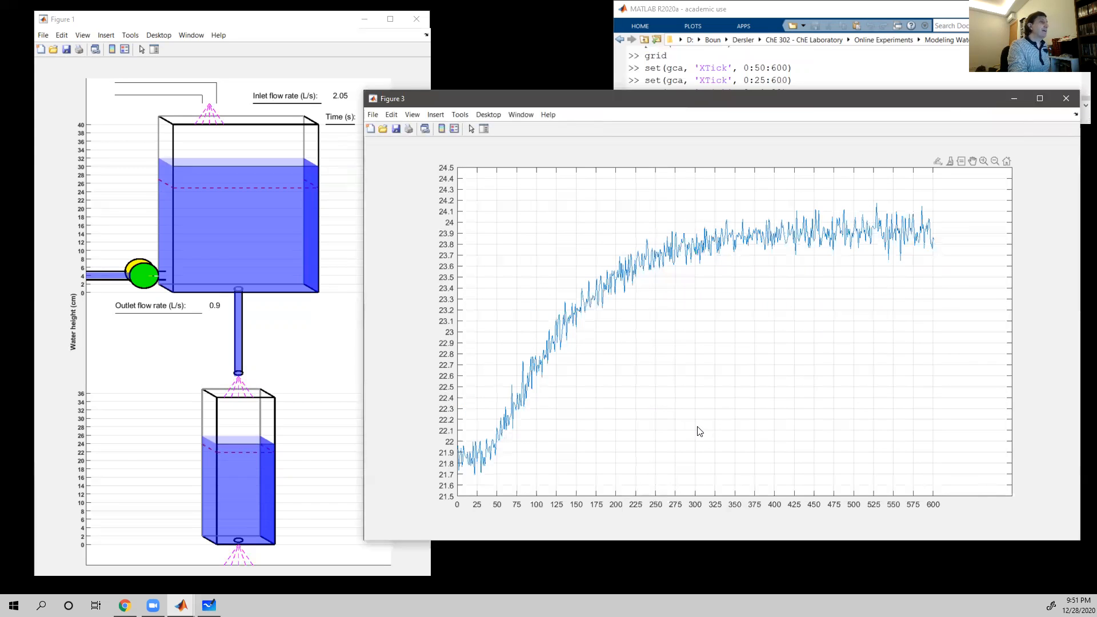
- Set the x-axis ticks to a spacing of 20 with set(gca, 'XTick', 0:20:600)
click(751, 89)
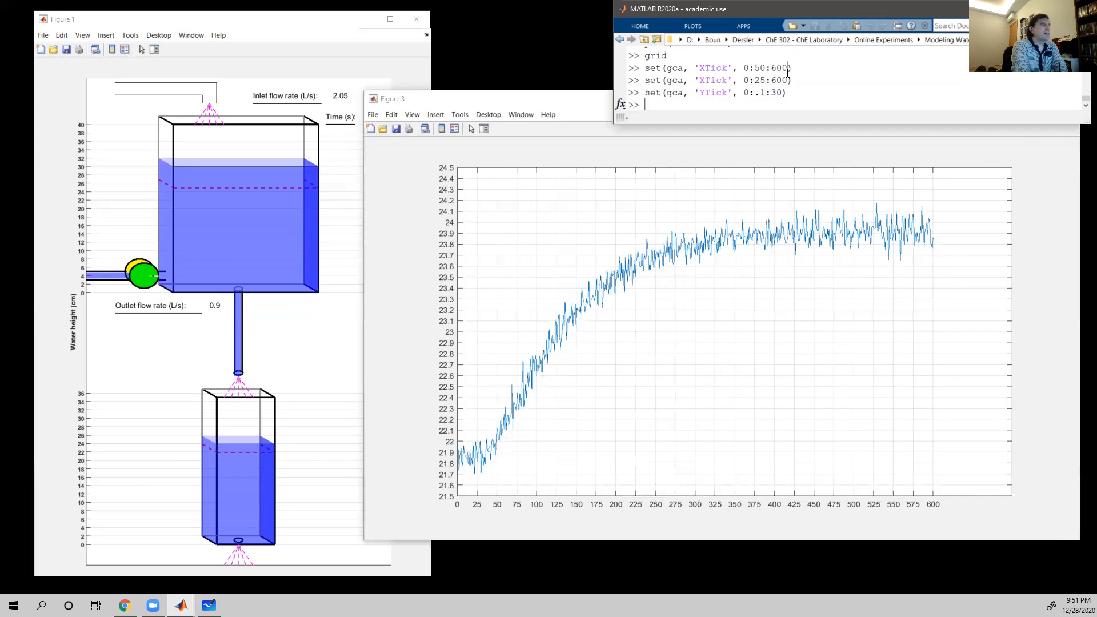
text(set)
key(Up)
key(Up)
key(BackSpace)
text(0)
key(Return)
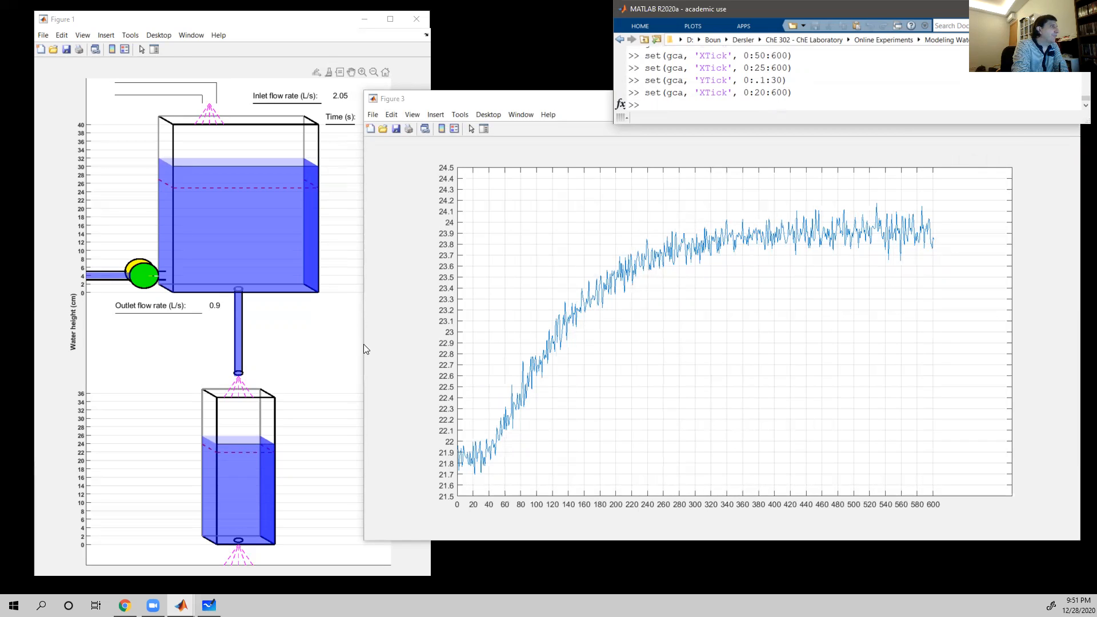
- Widen the Figure 3 window further and reposition it to give the response curve more room
drag(363, 343, 177, 343)
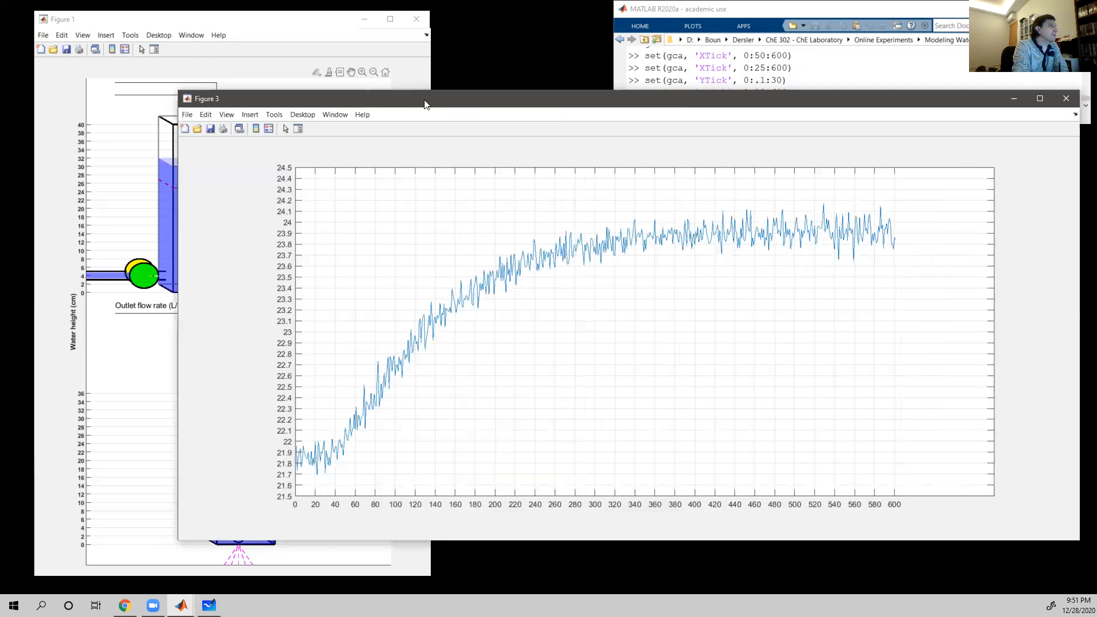
drag(395, 99, 538, 69)
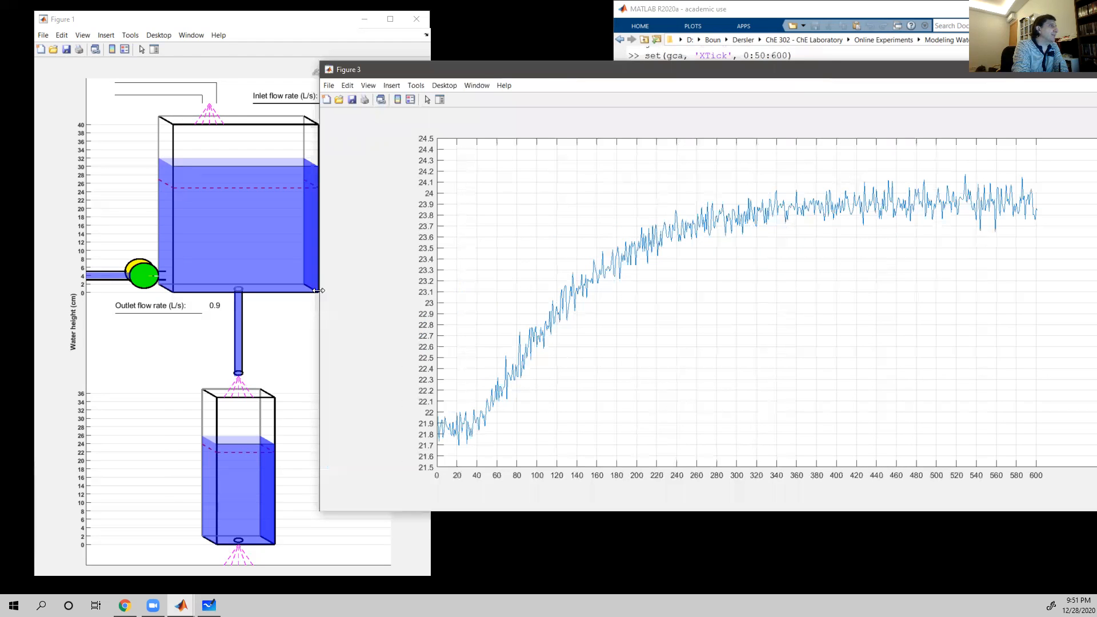
drag(319, 290, 227, 291)
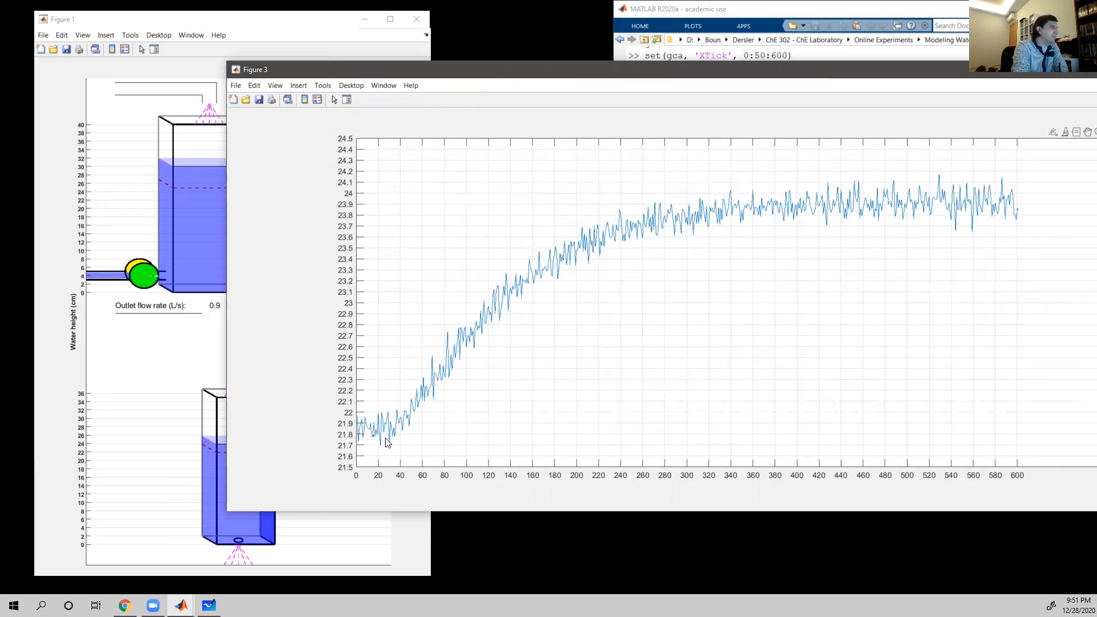
- Draw a horizontal line through the final steady level at about 23.9 and place a copy at the initial level of about 21.85
mouse_move(379, 433)
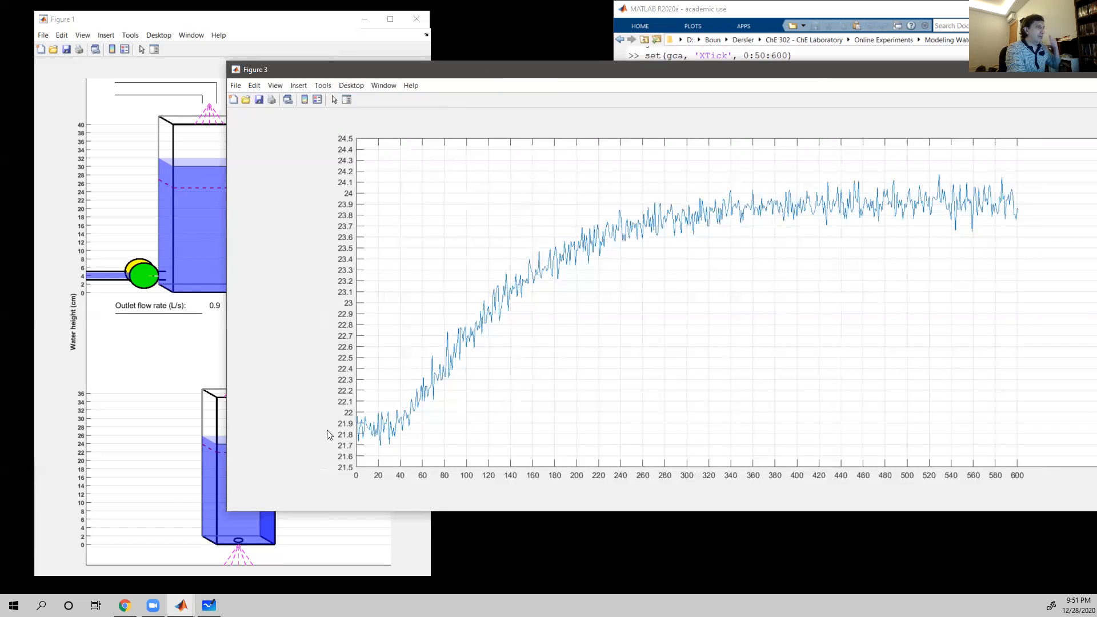
mouse_move(378, 434)
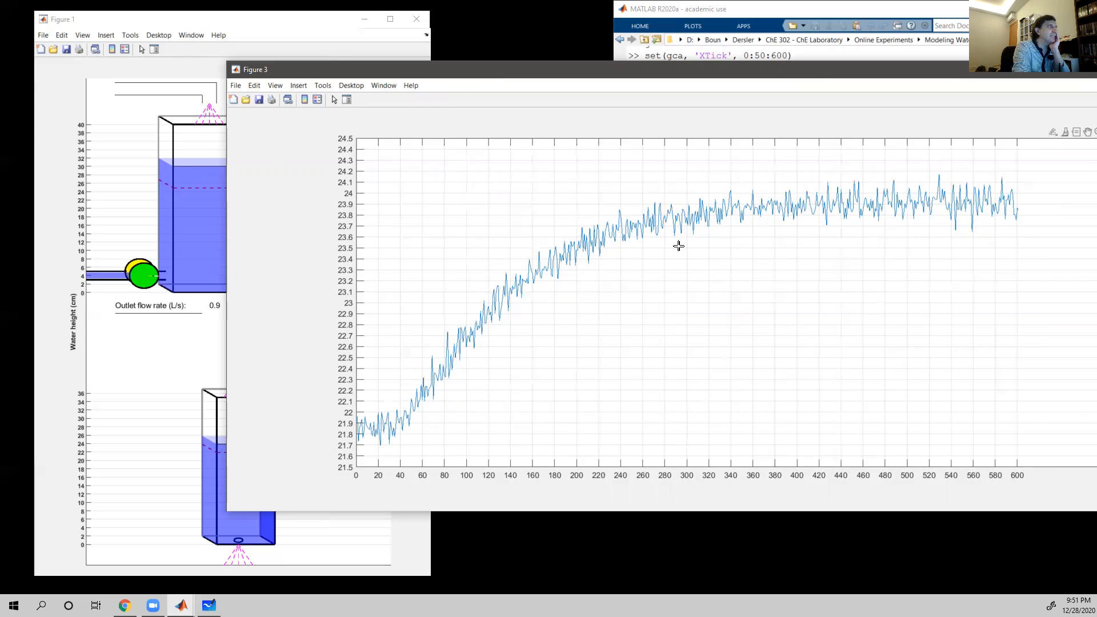
click(298, 85)
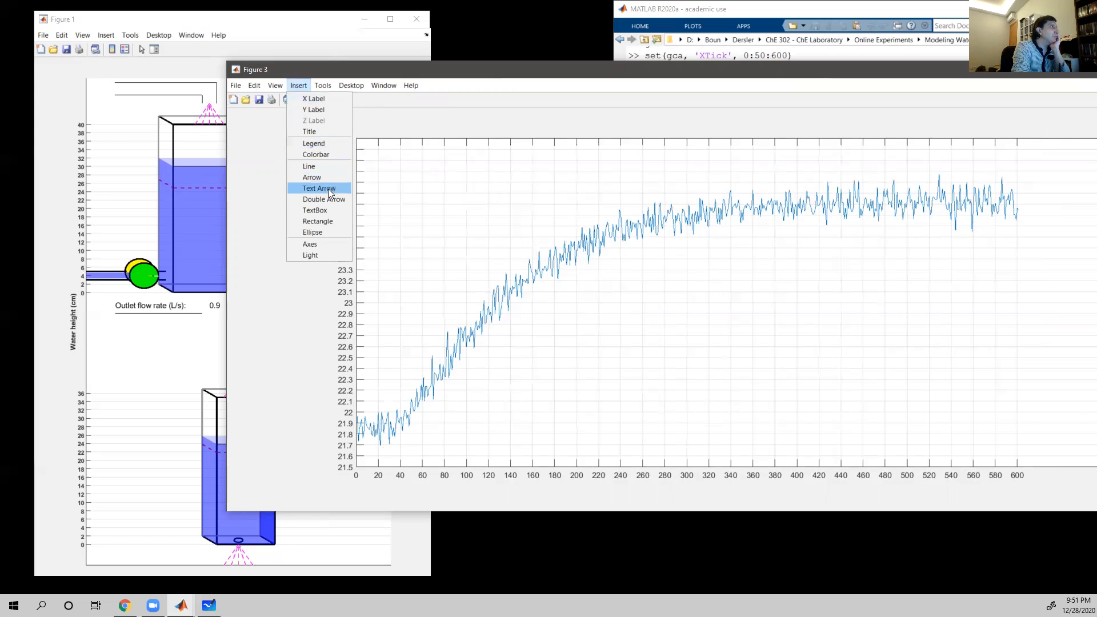
click(329, 168)
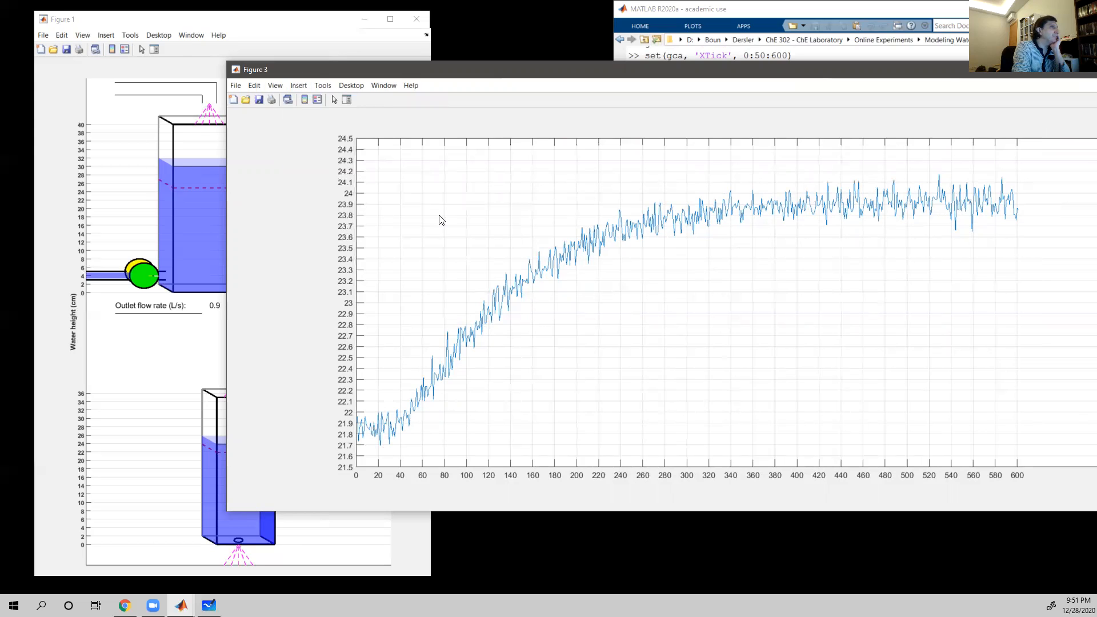
drag(1017, 202, 660, 203)
drag(534, 199, 451, 203)
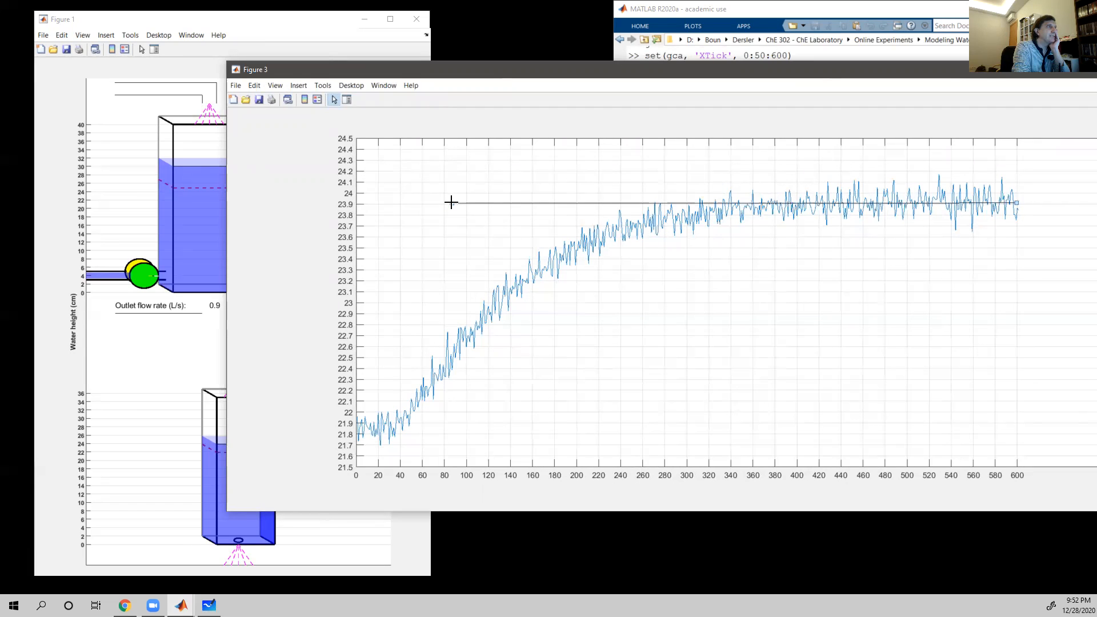
drag(451, 202, 452, 203)
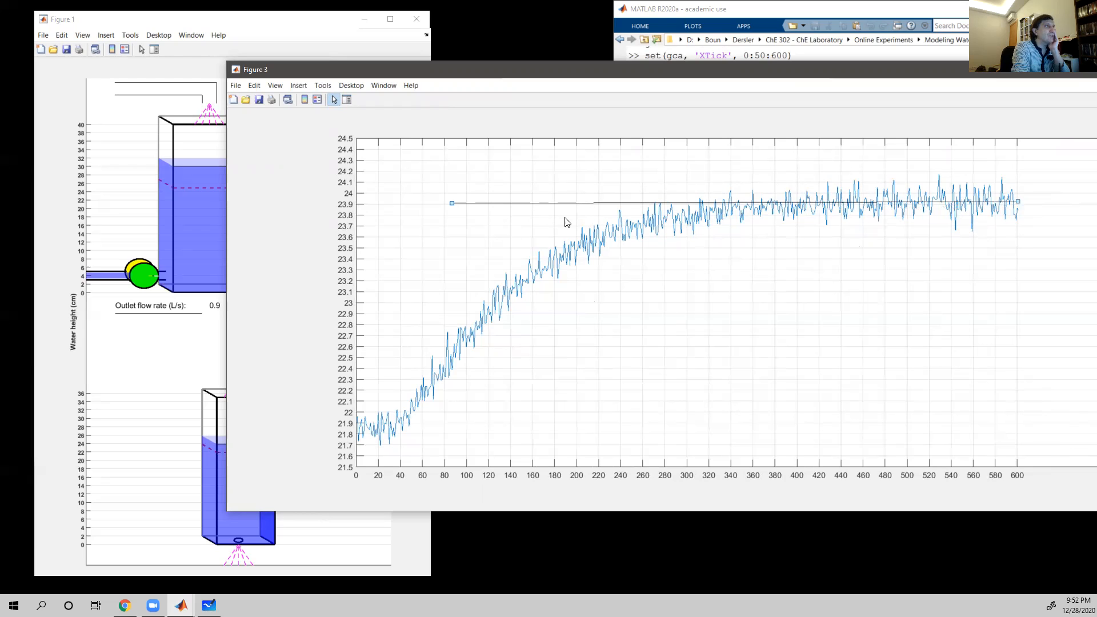
drag(449, 203, 449, 202)
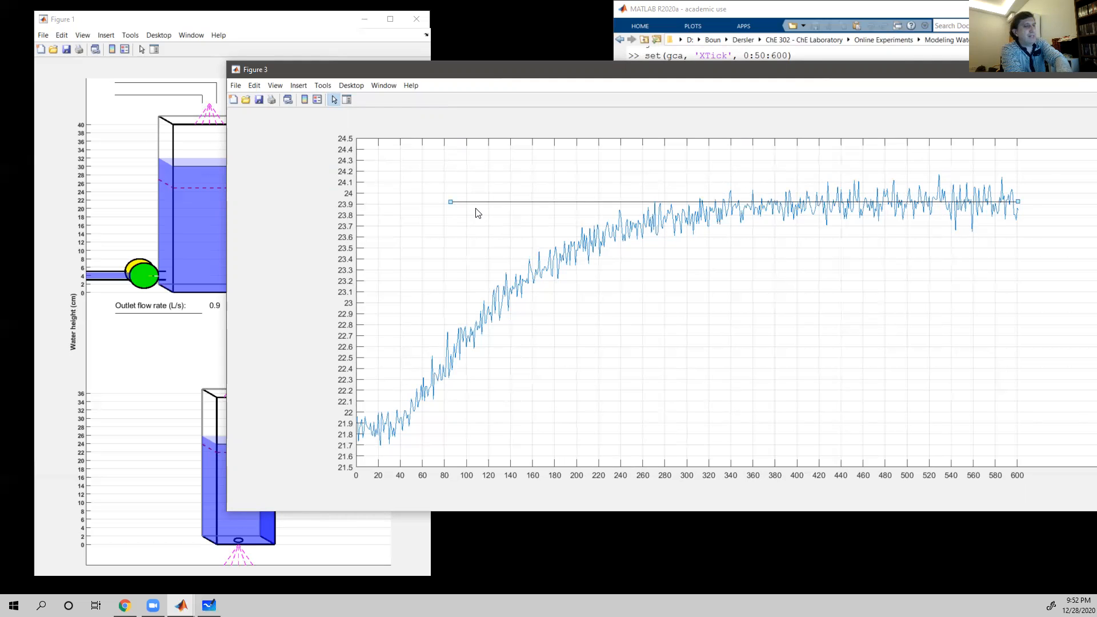
key(ctrl+v)
mouse_move(534, 207)
mouse_down()
mouse_move(399, 428)
mouse_move(452, 426)
mouse_move(435, 427)
mouse_up()
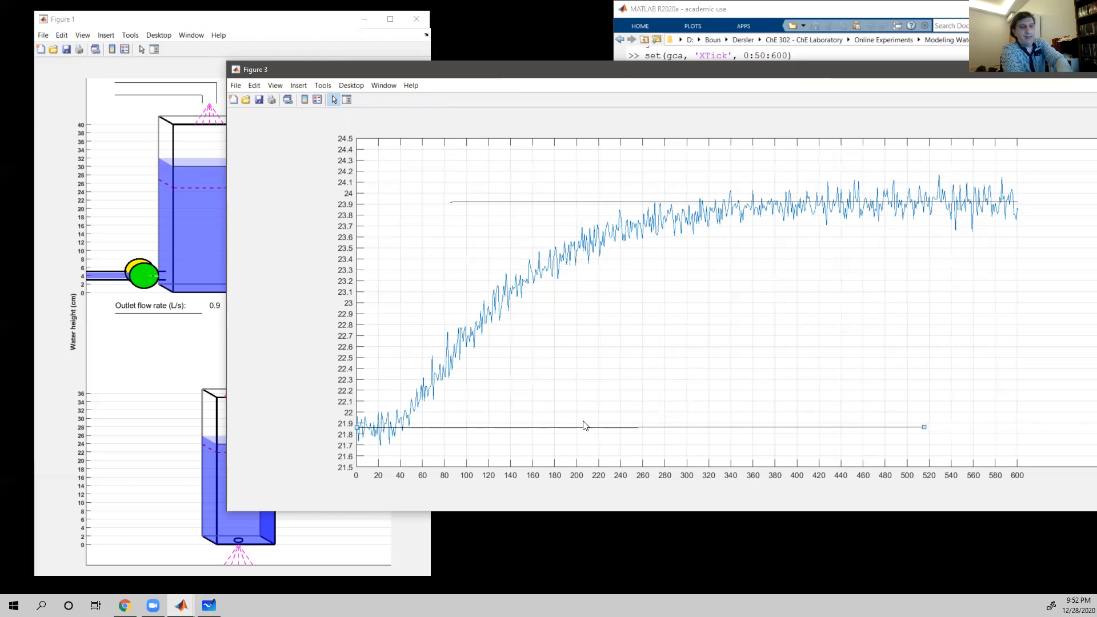
- Turn another copy of the line into a full-height vertical marker at time 20 and fine-tune the final-level line
key(ctrl+v)
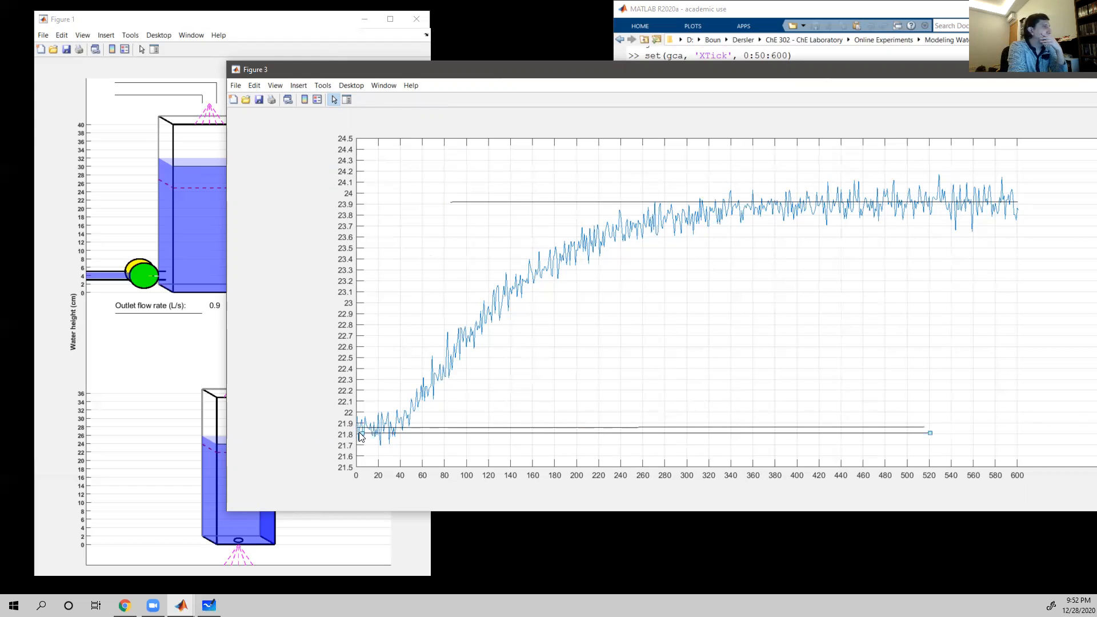
mouse_move(361, 433)
mouse_down()
mouse_move(681, 232)
mouse_move(492, 228)
mouse_move(377, 192)
mouse_move(406, 201)
mouse_up()
drag(628, 388, 367, 410)
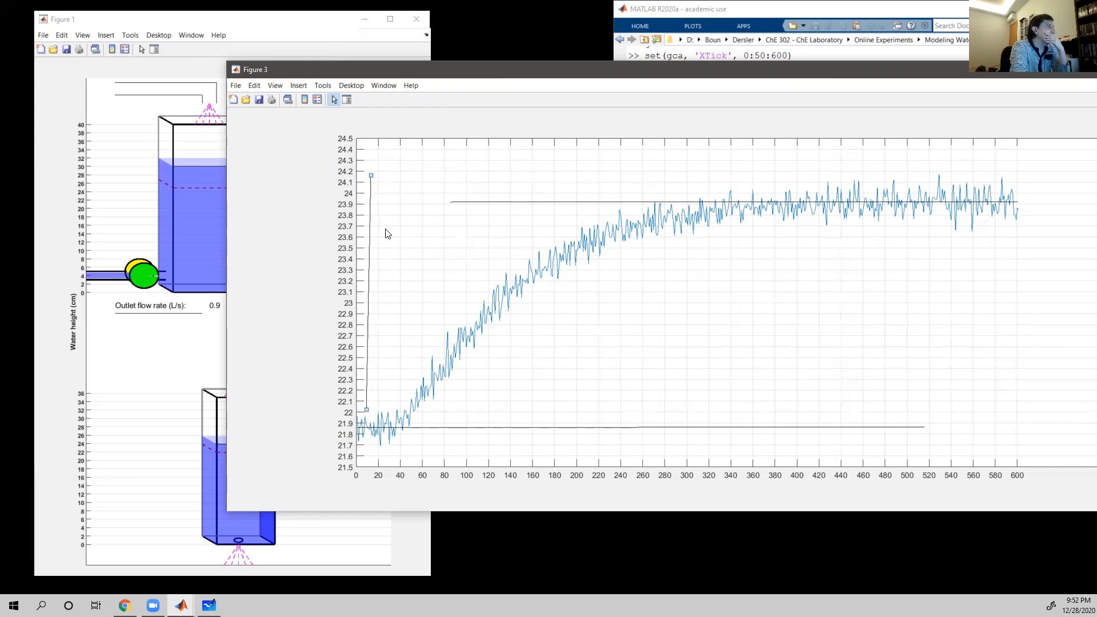
drag(370, 237, 380, 237)
drag(378, 426, 377, 469)
drag(381, 173, 378, 172)
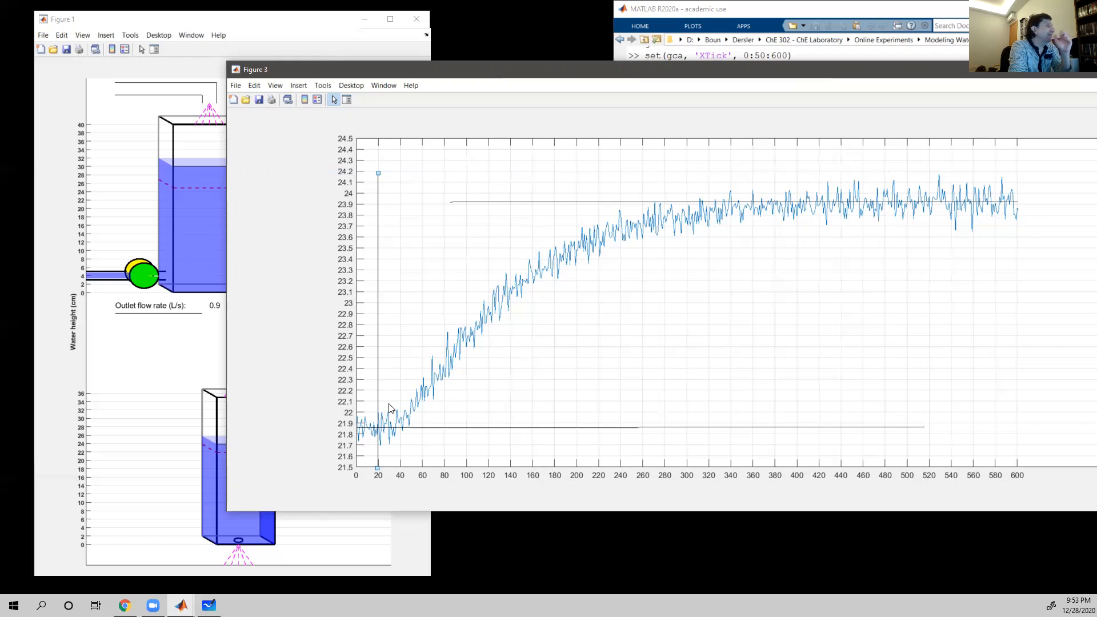
click(472, 203)
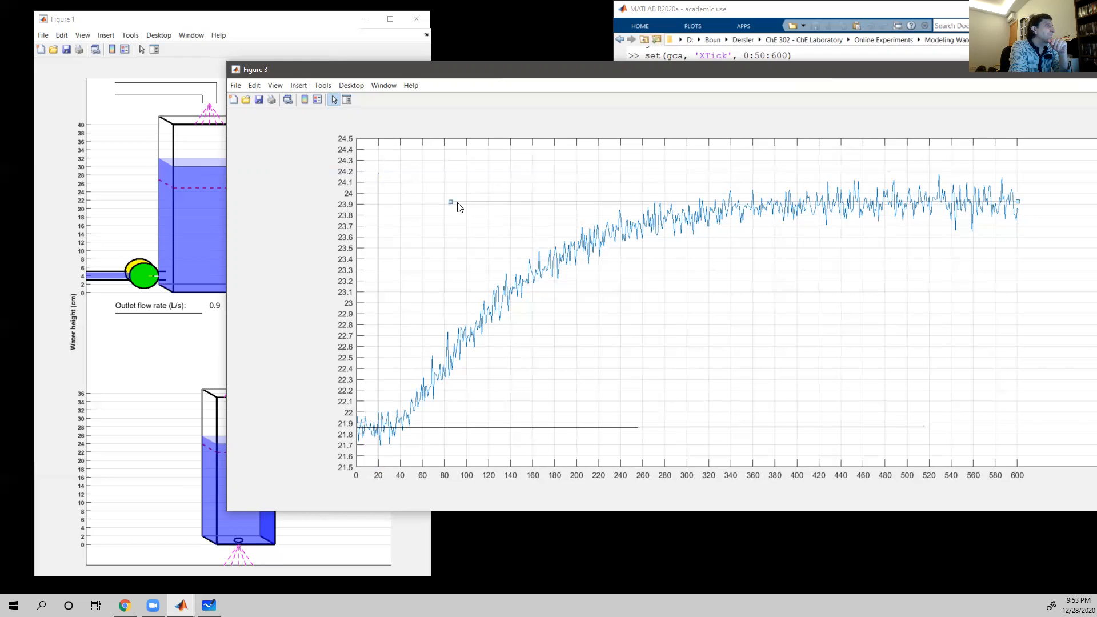
drag(451, 202, 450, 200)
- Copy the vertical line and fit it as a tangent to the curve's steep rise, from below the initial level to just above the final-level line
click(378, 223)
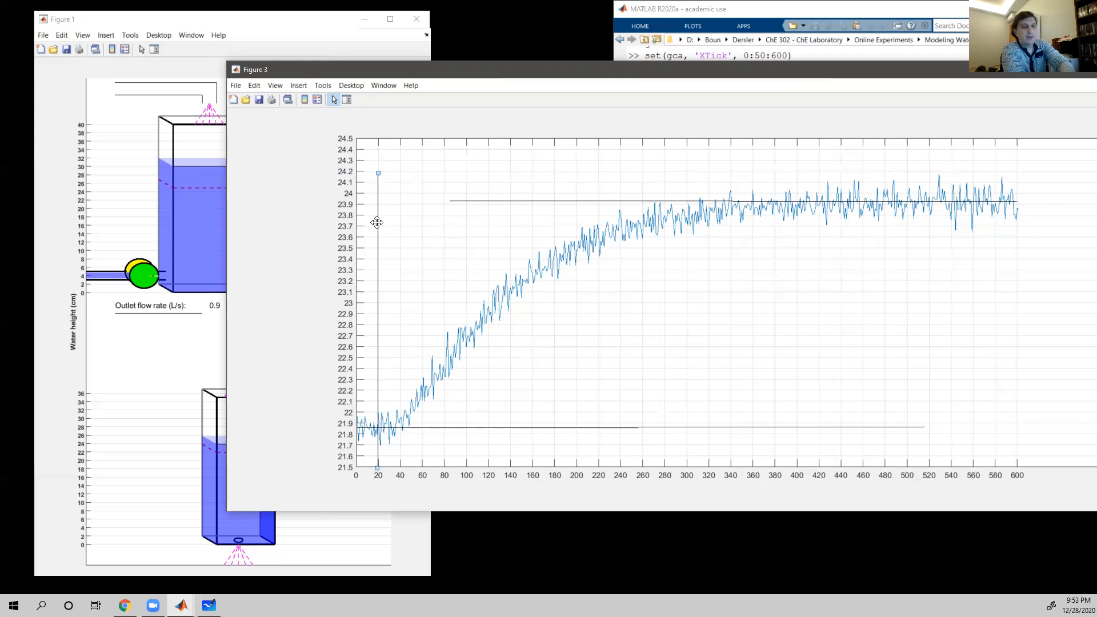
drag(377, 223, 383, 228)
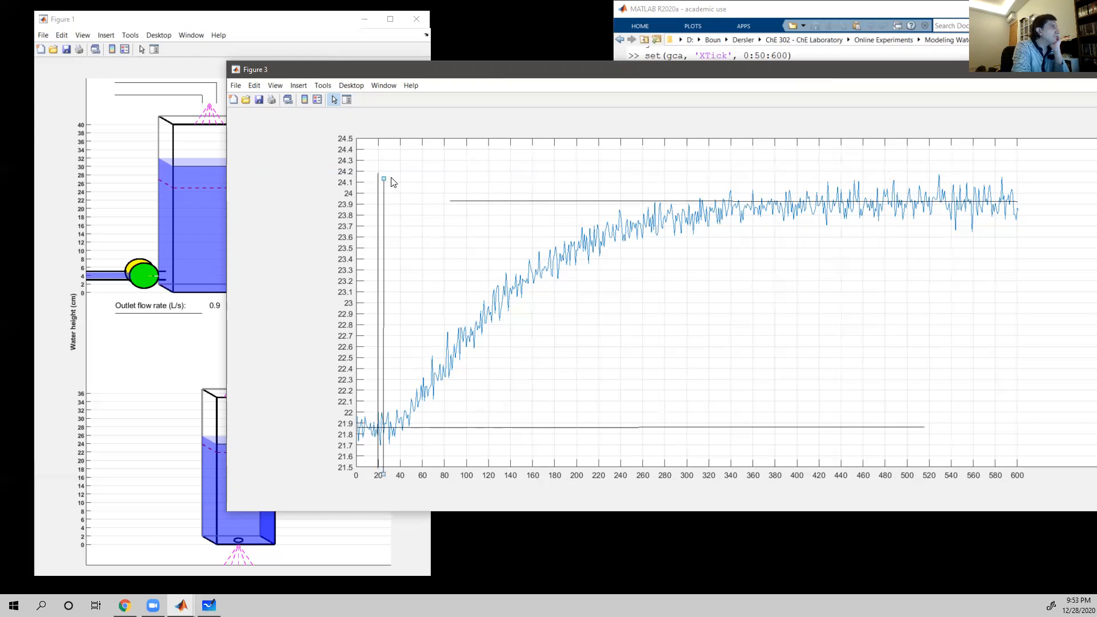
drag(385, 177, 575, 227)
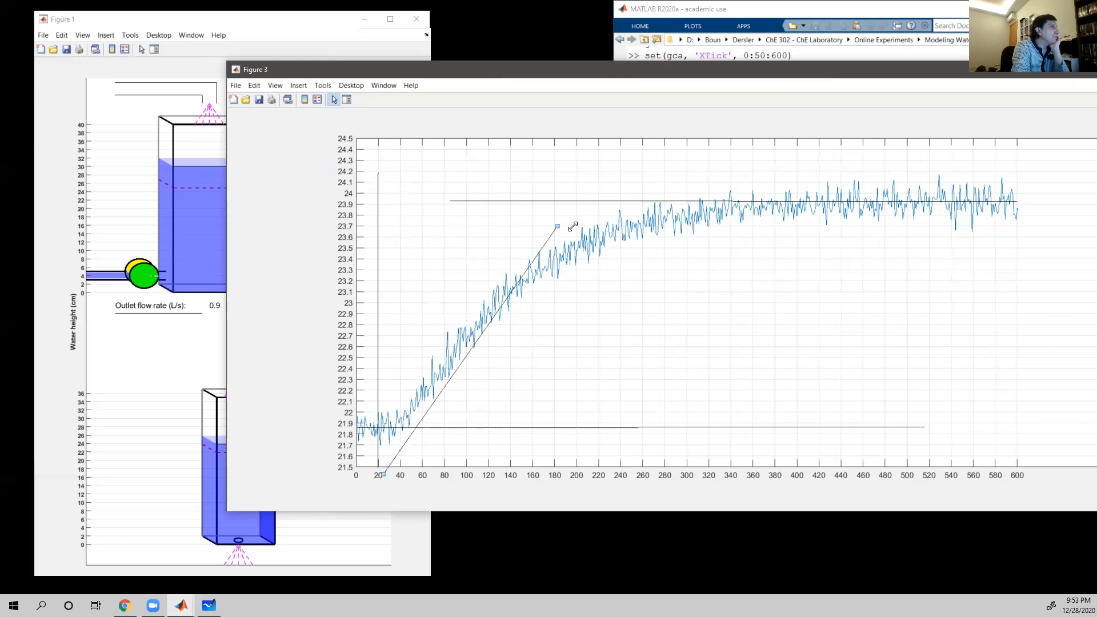
drag(383, 472, 388, 424)
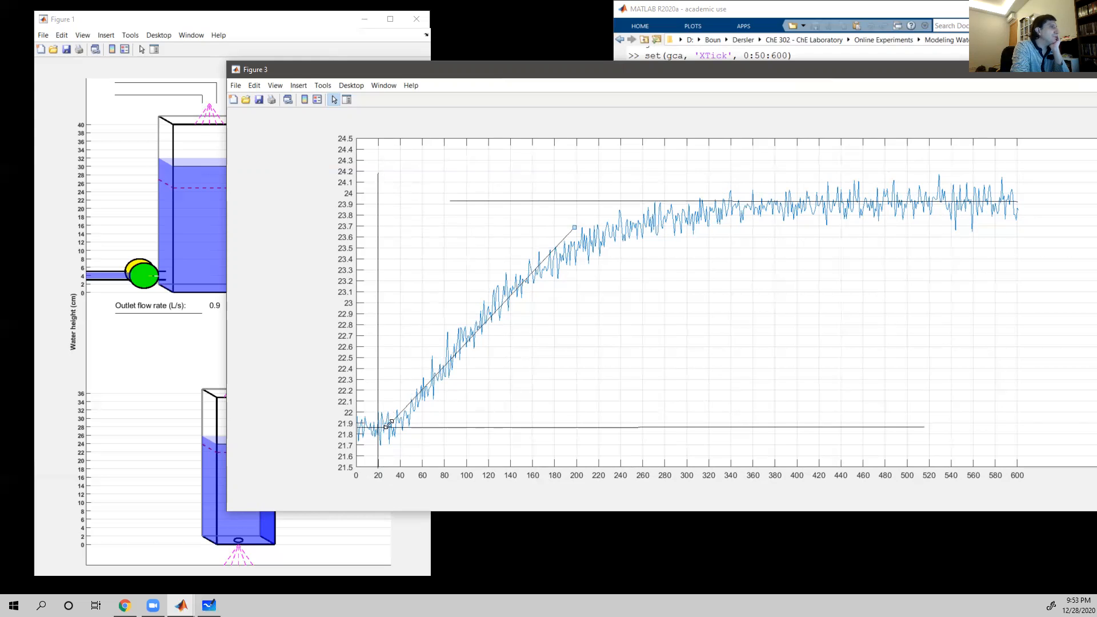
drag(576, 226, 578, 199)
drag(390, 425, 382, 443)
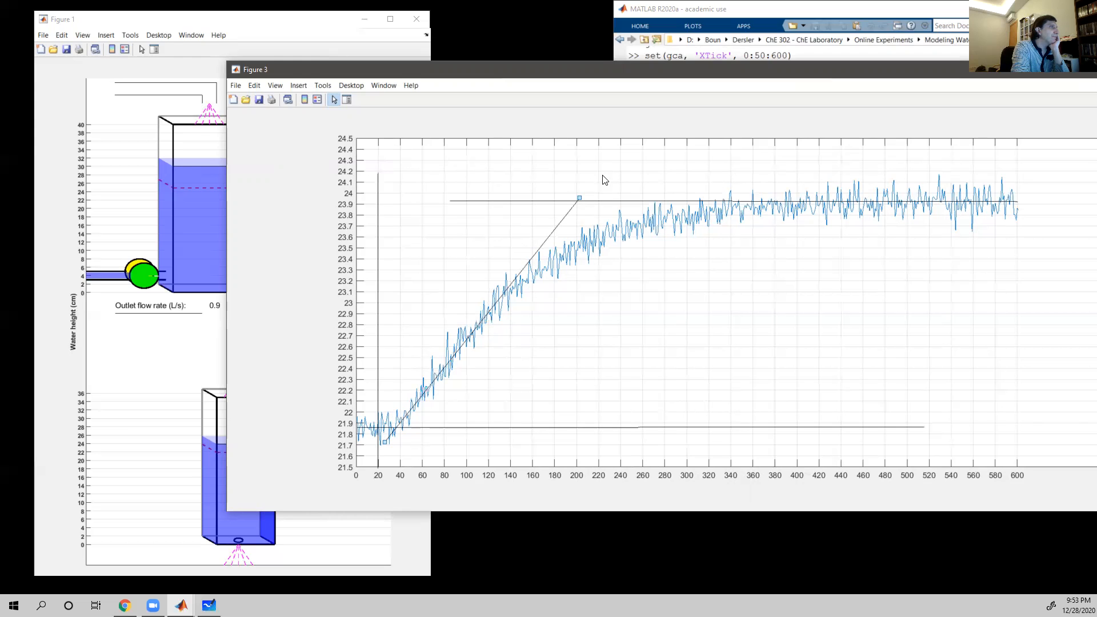
drag(579, 198, 578, 196)
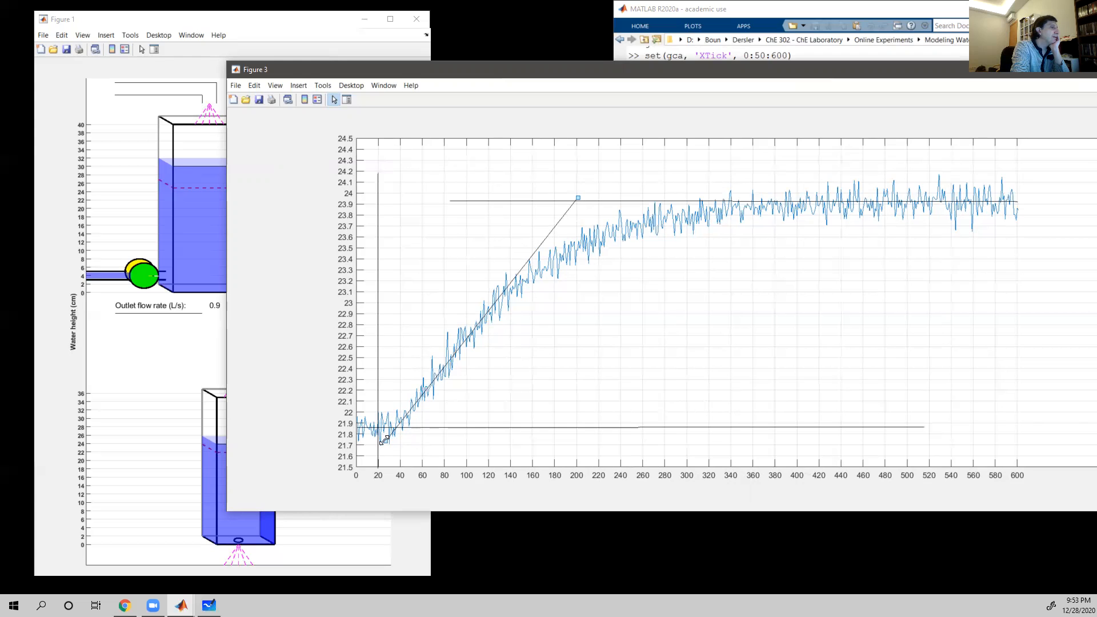
drag(578, 196, 580, 194)
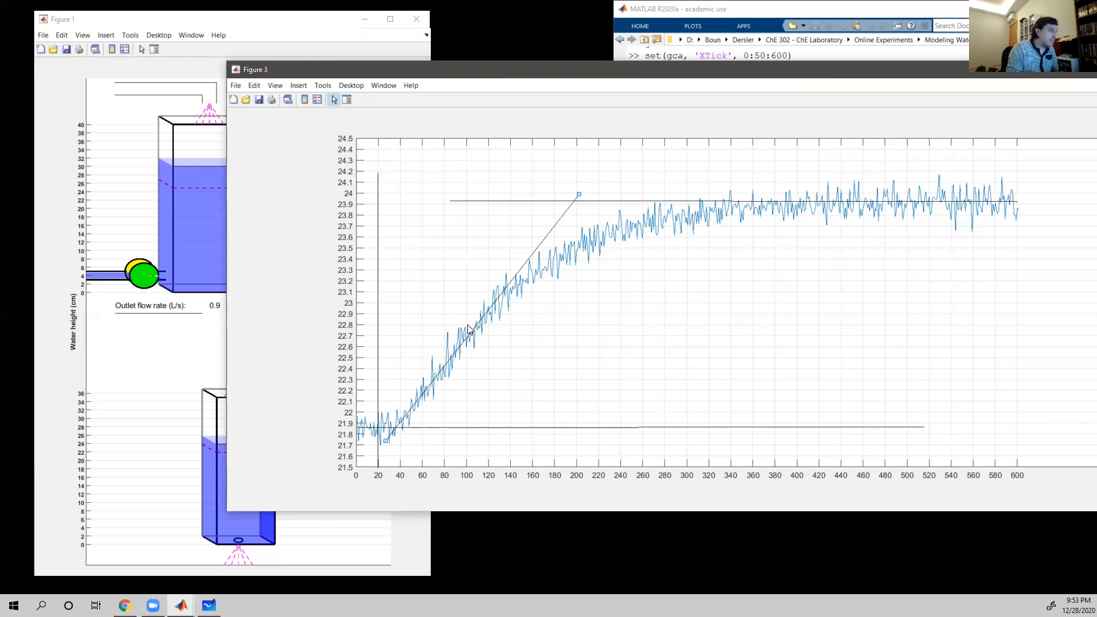
click(456, 454)
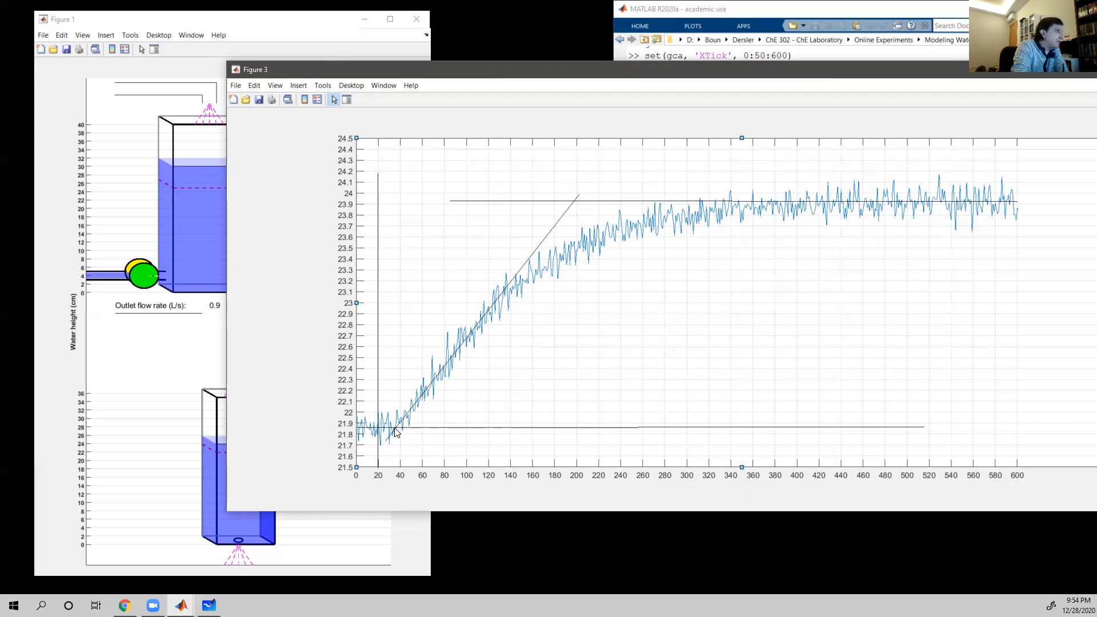
- Set the response plot's x-axis ticks to 0:10:600 with the command set(gca, 'XTick', 0:10:600)
click(719, 29)
text(se)
key(Up)
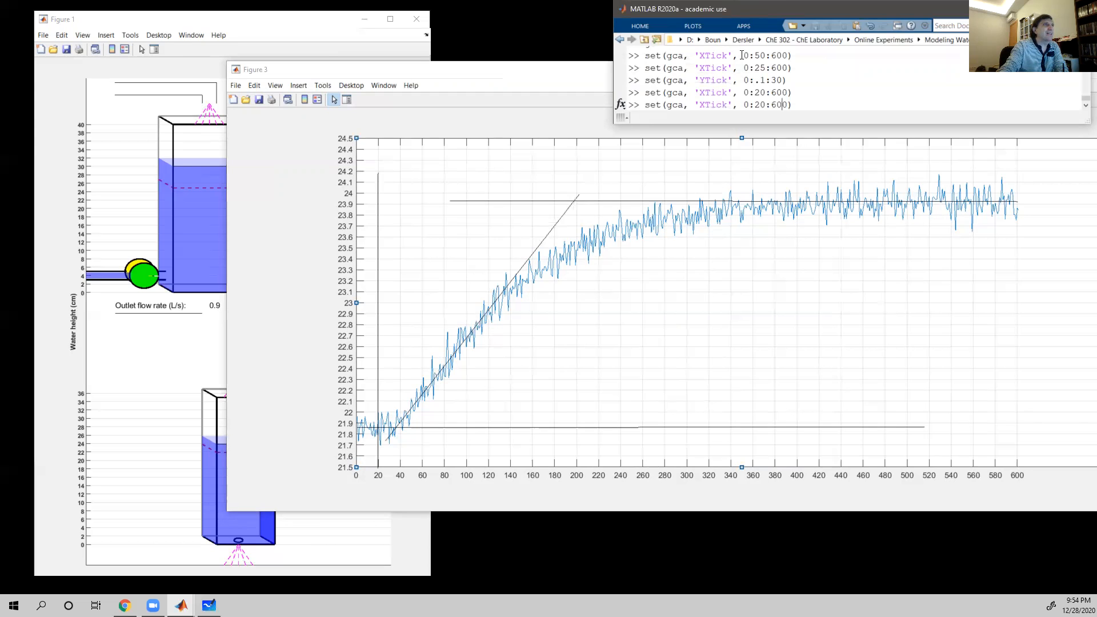
key(Left)
key(BackSpace)
text(1)
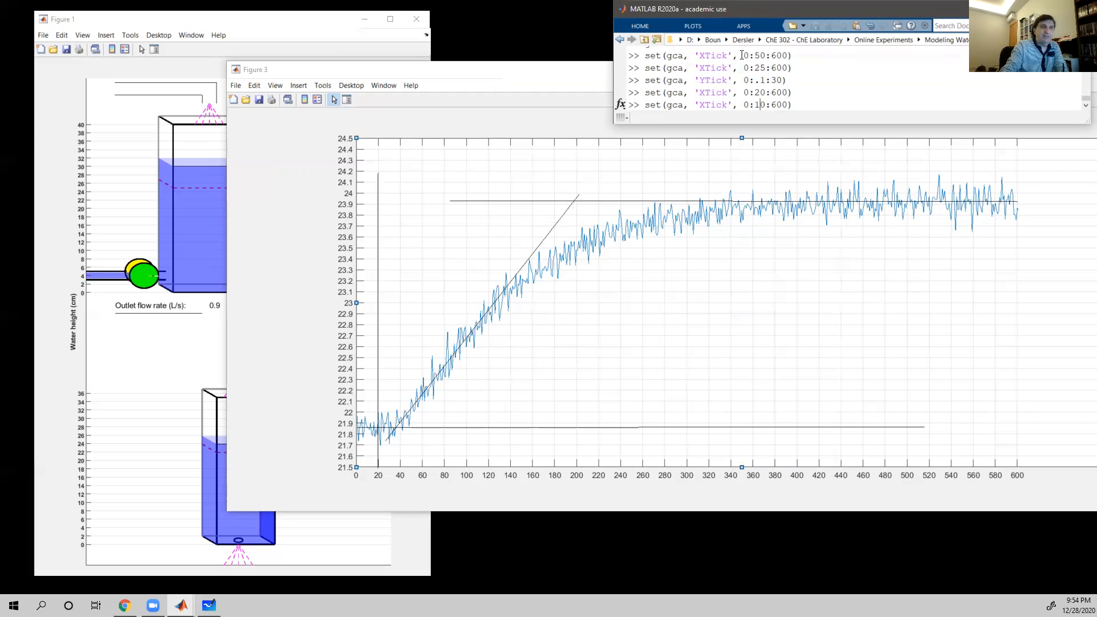
key(Return)
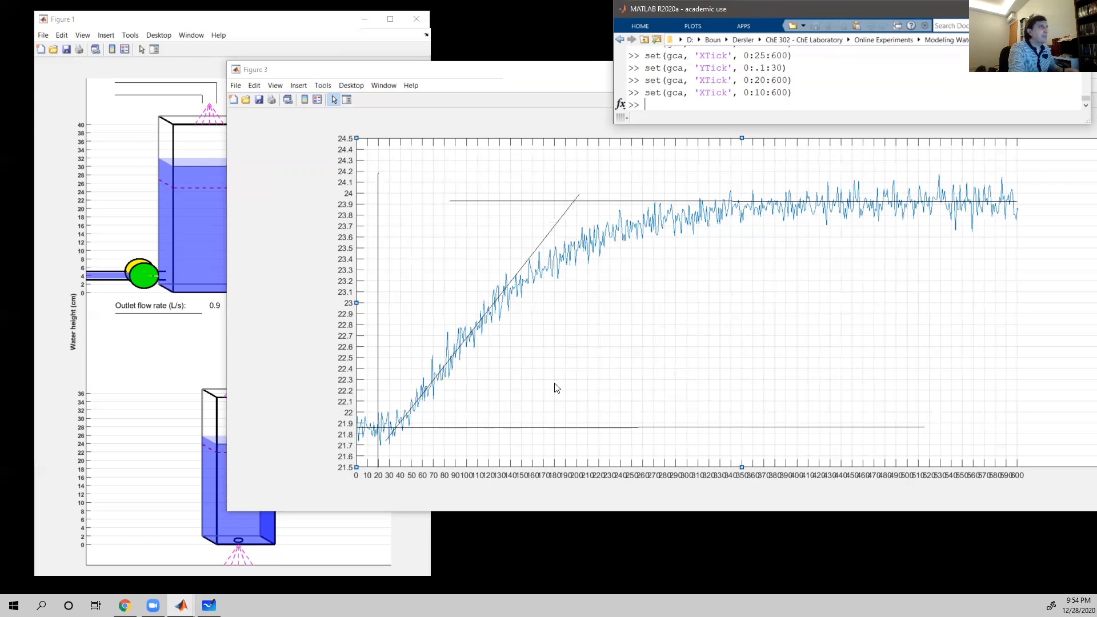
- Draw a vertical line at about time 197, from the tangent's intersection with the final-level line to below the initial-level line
click(295, 87)
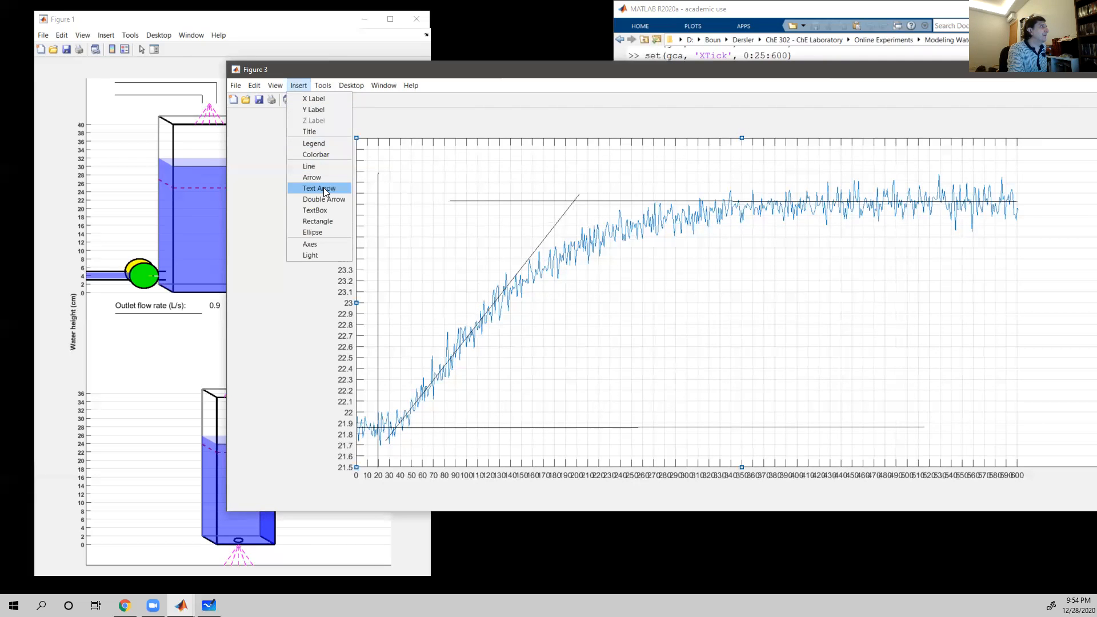
click(313, 178)
drag(573, 202, 573, 444)
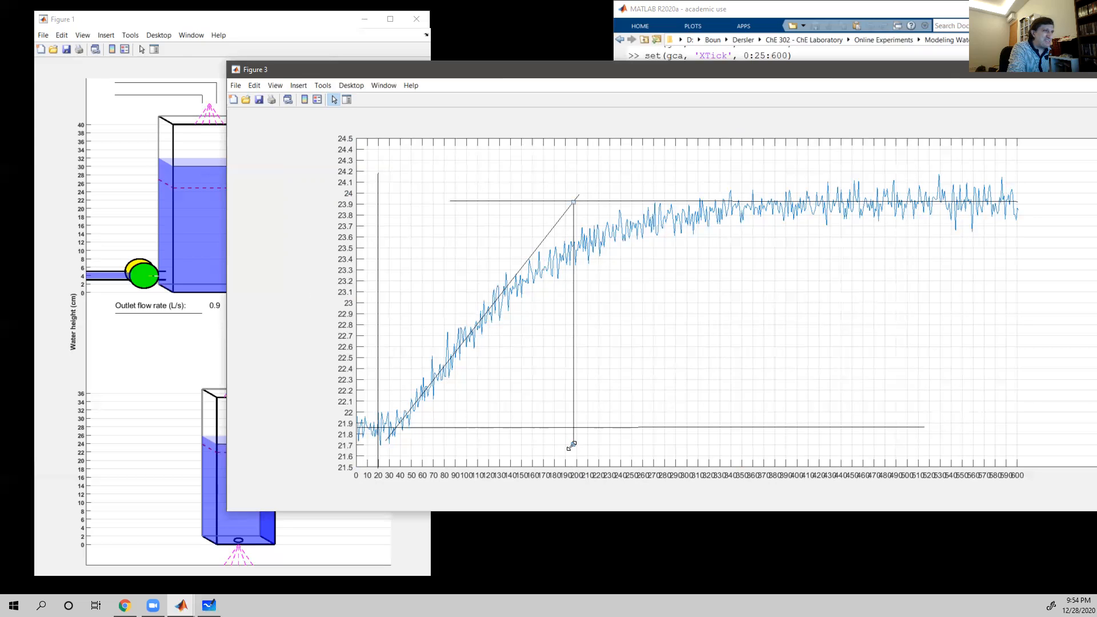
- Calculate the time constant in the command window as 197-35
click(687, 27)
text(1)
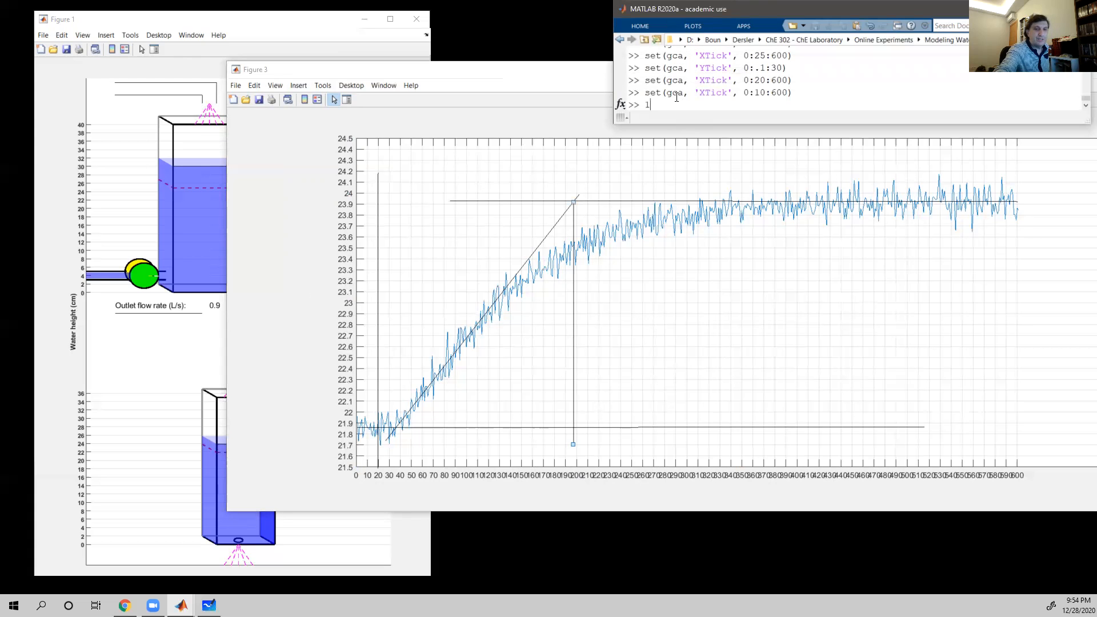
text(9)
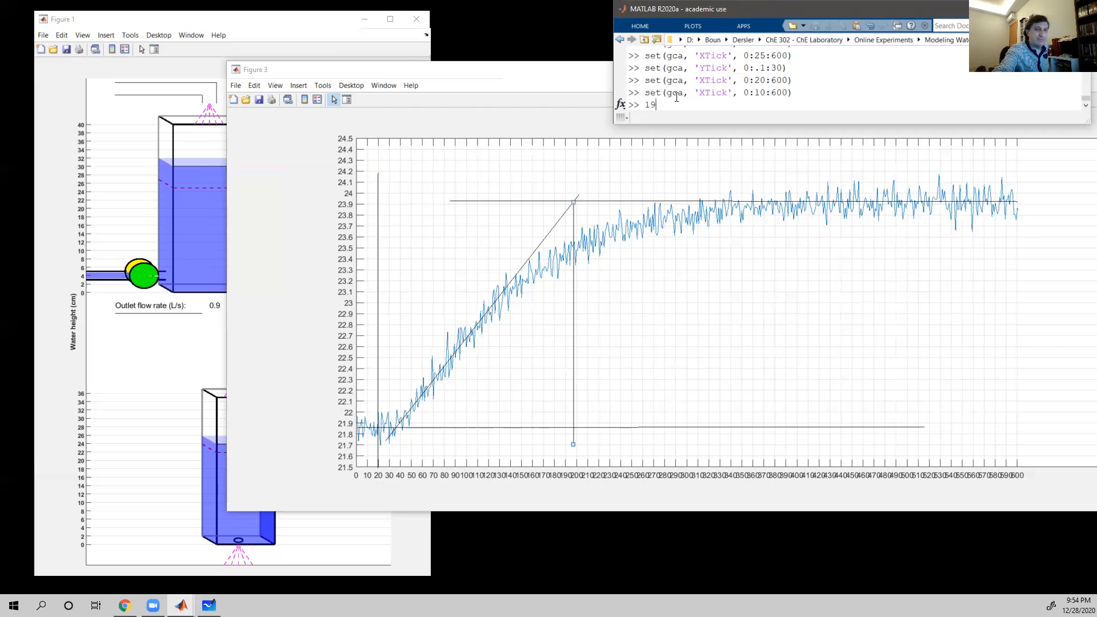
text(7-)
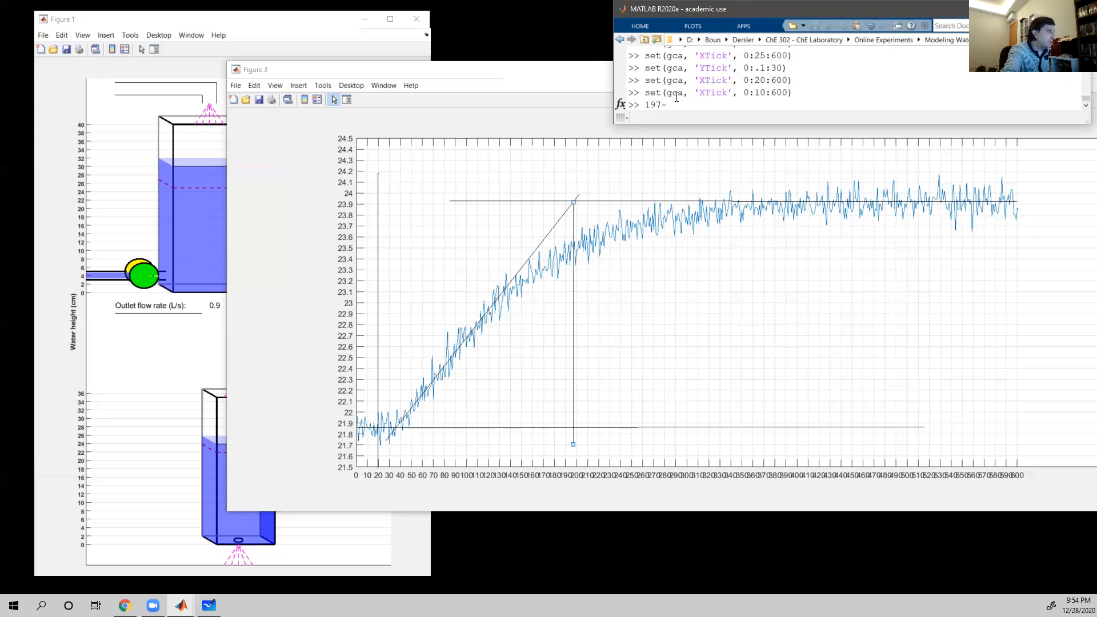
text(35)
key(Return)
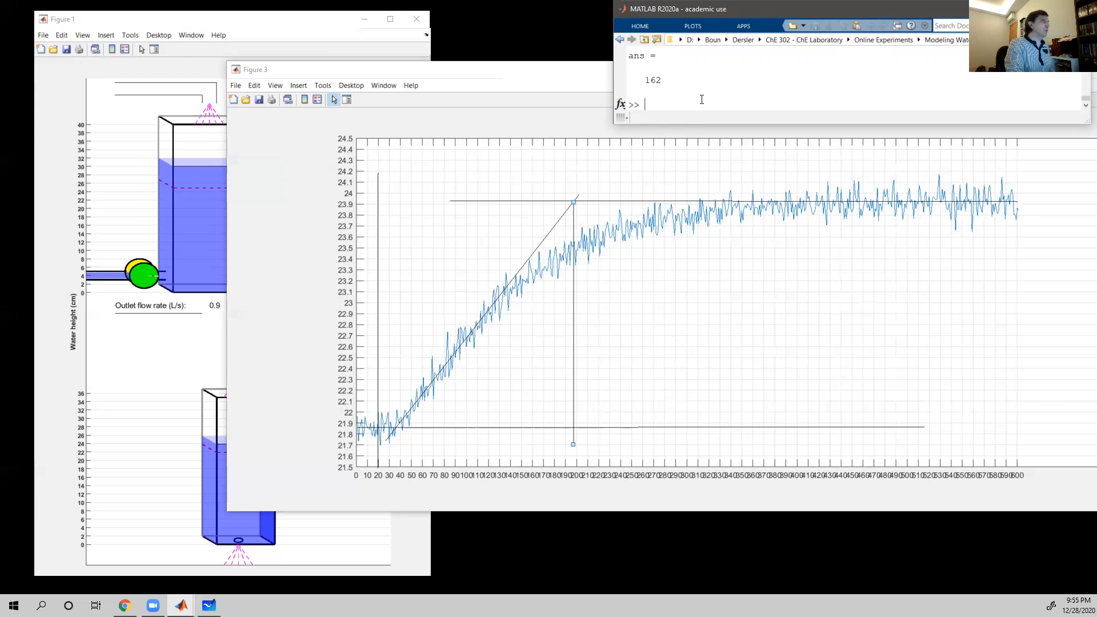
- Calculate the change in steady level as 23.93-21.85
text(23.9)
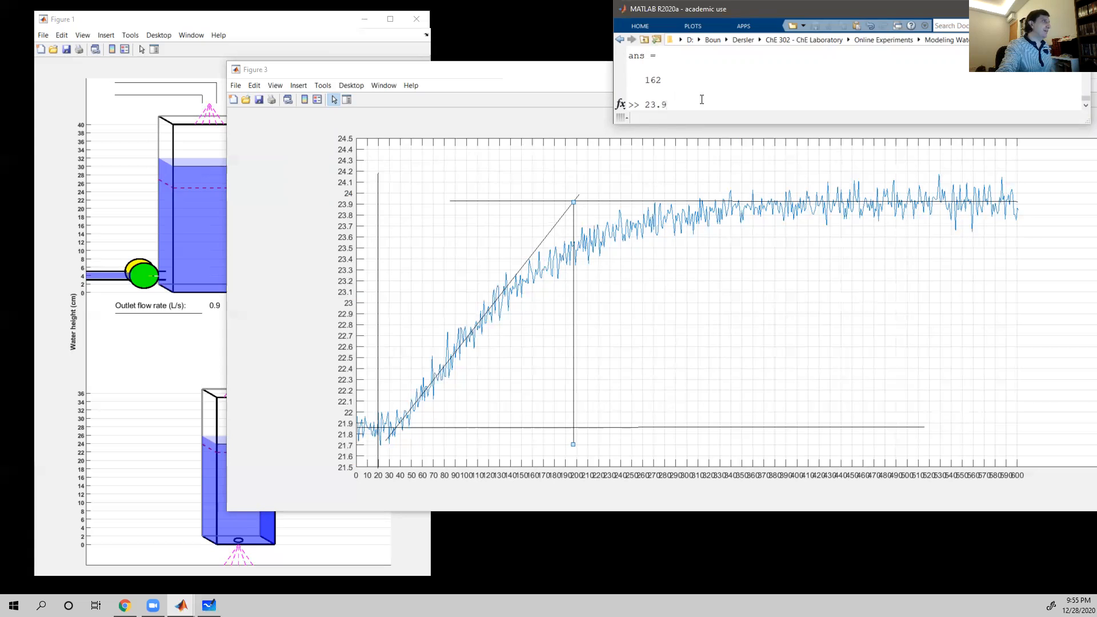
text(3)
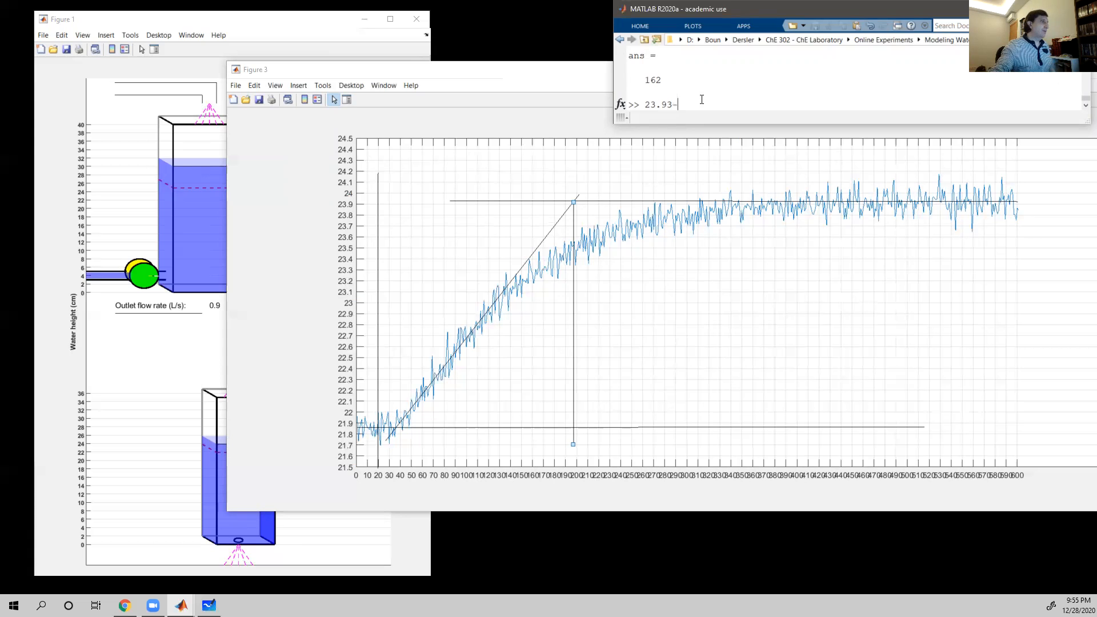
text(-21.85)
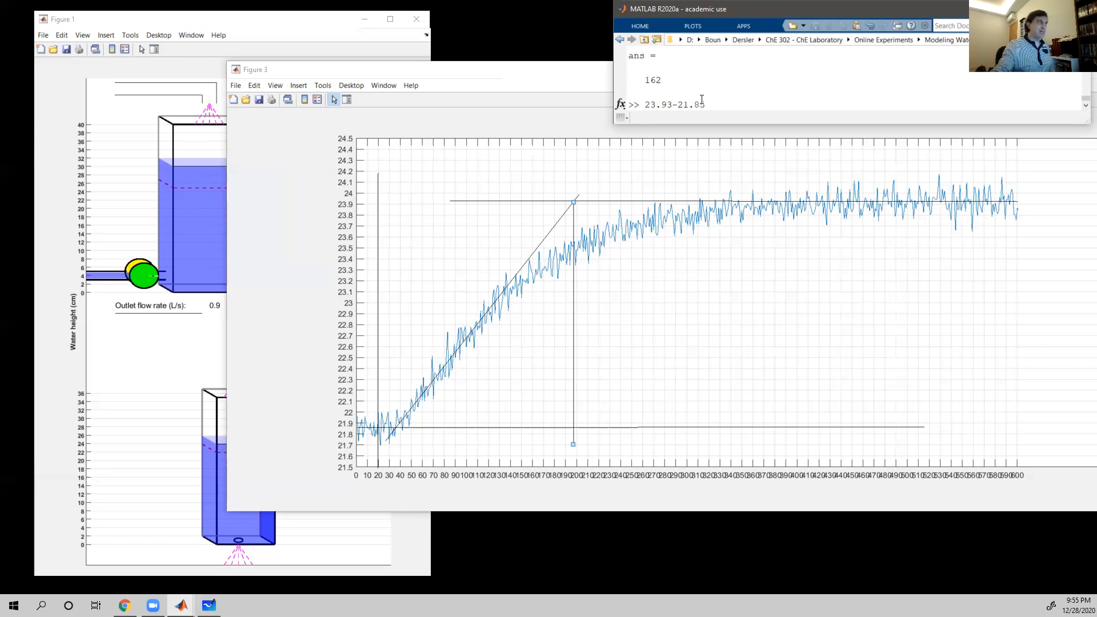
key(Return)
text(ans)
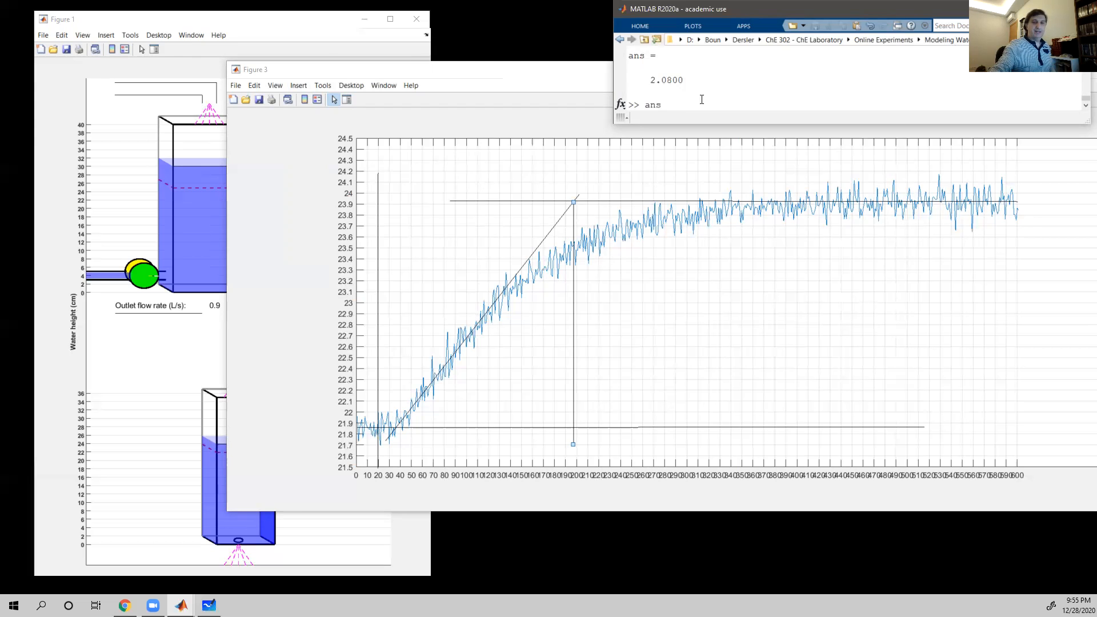
key(BackSpace)
key(BackSpace)
key(BackSpace)
- Calculate the process gain by extending the level difference to (23.93-21.85)/(.9-1)
key(Up)
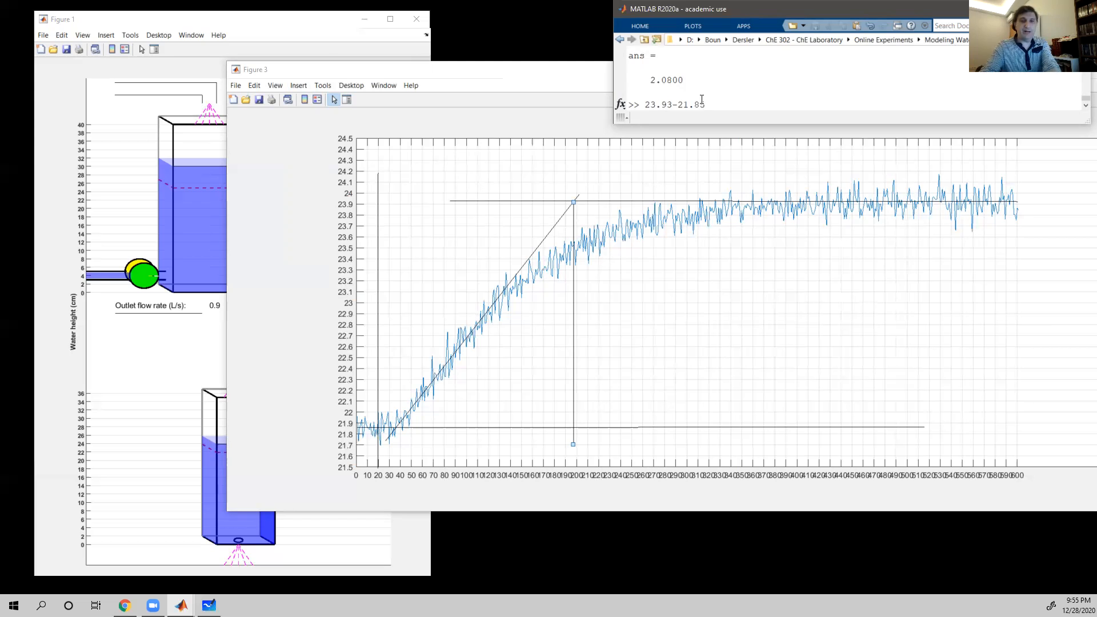
text(()
text())
key(BackSpace)
key(BackSpace)
text(()/)
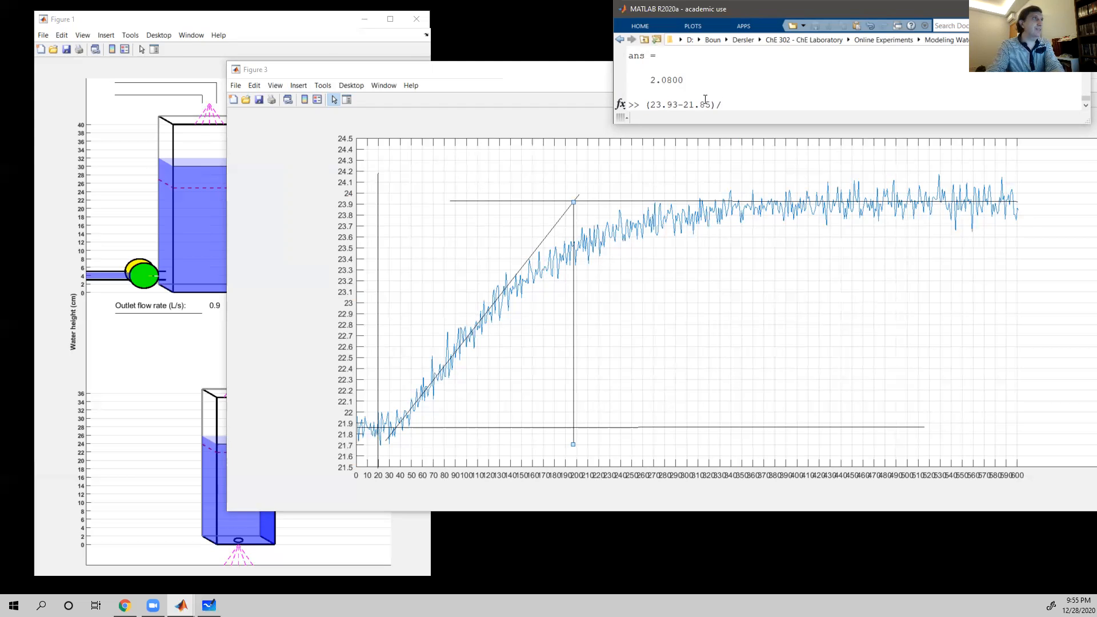
text((.9-)
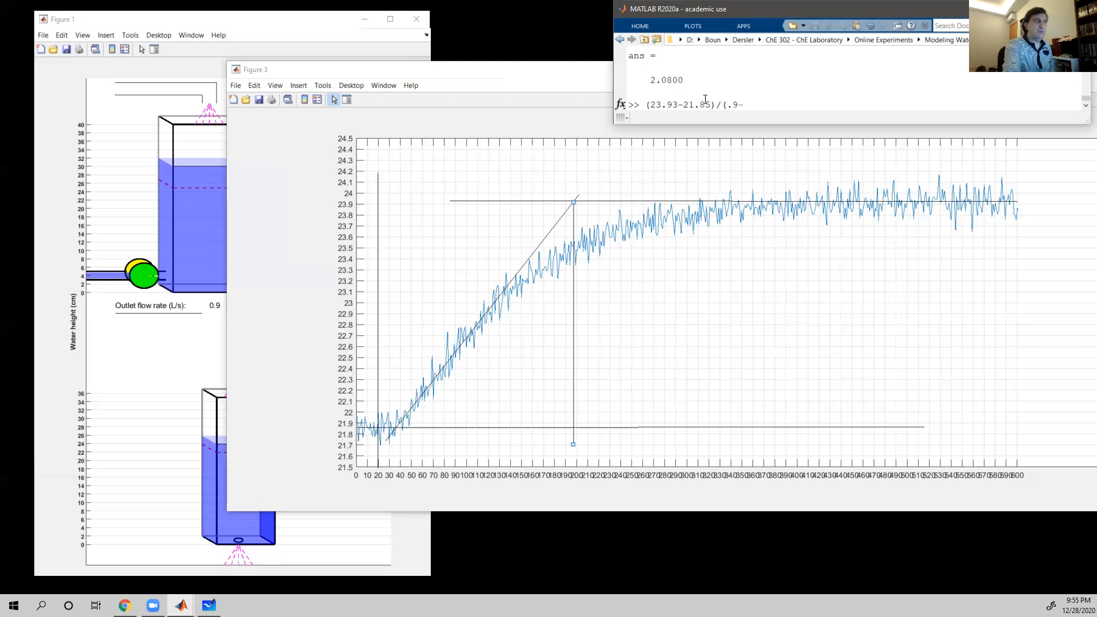
text(1))
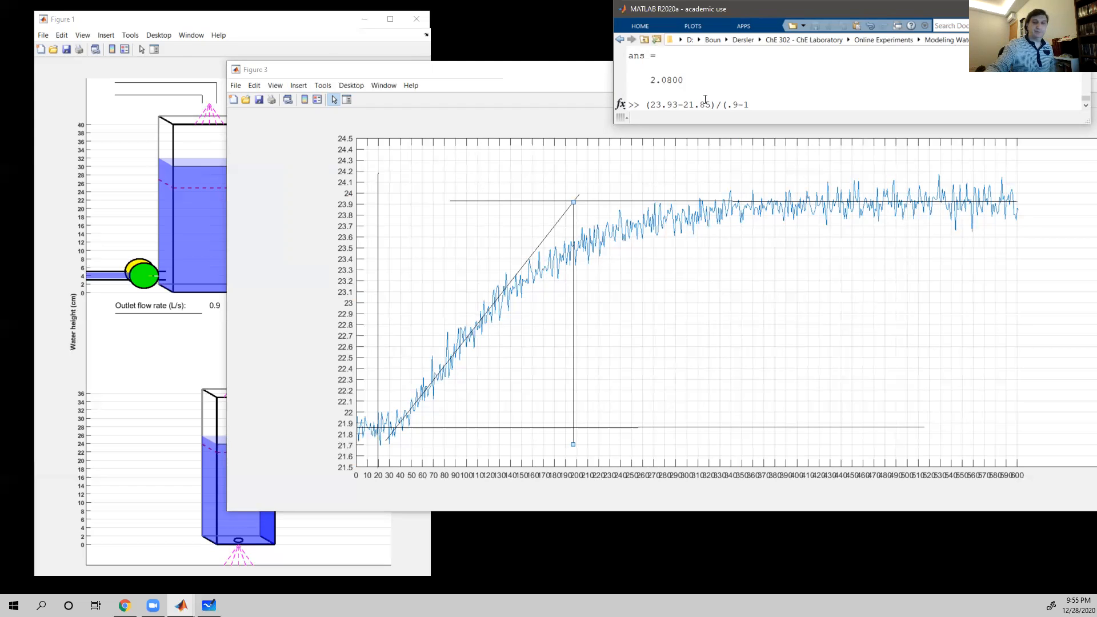
key(Return)
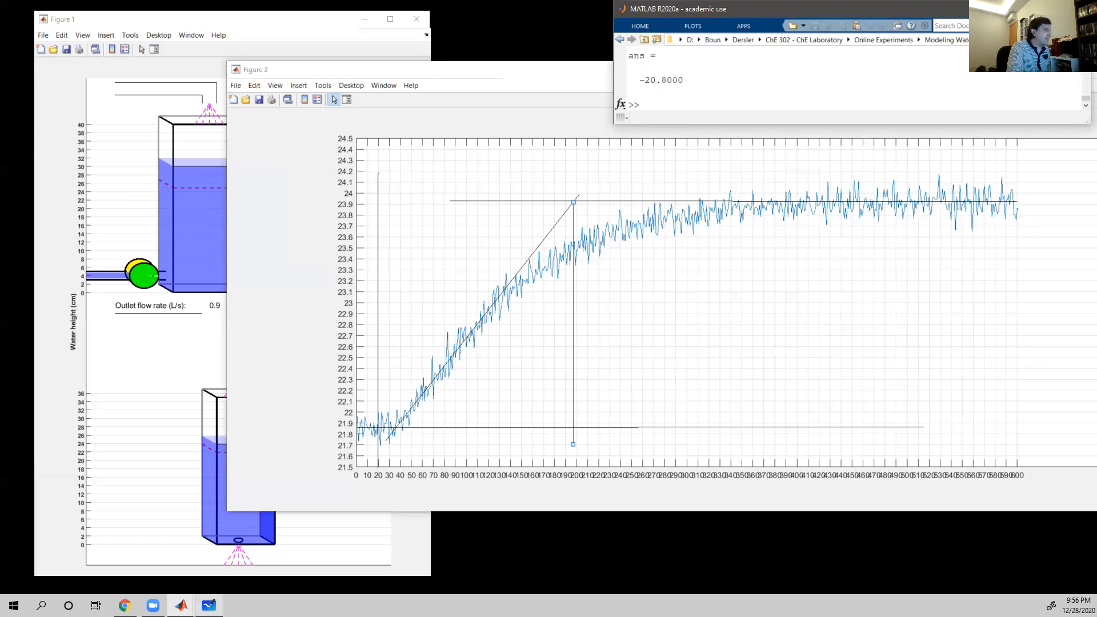
- Switch to Microsoft Whiteboard, leave the current board and create a new blank one
click(209, 605)
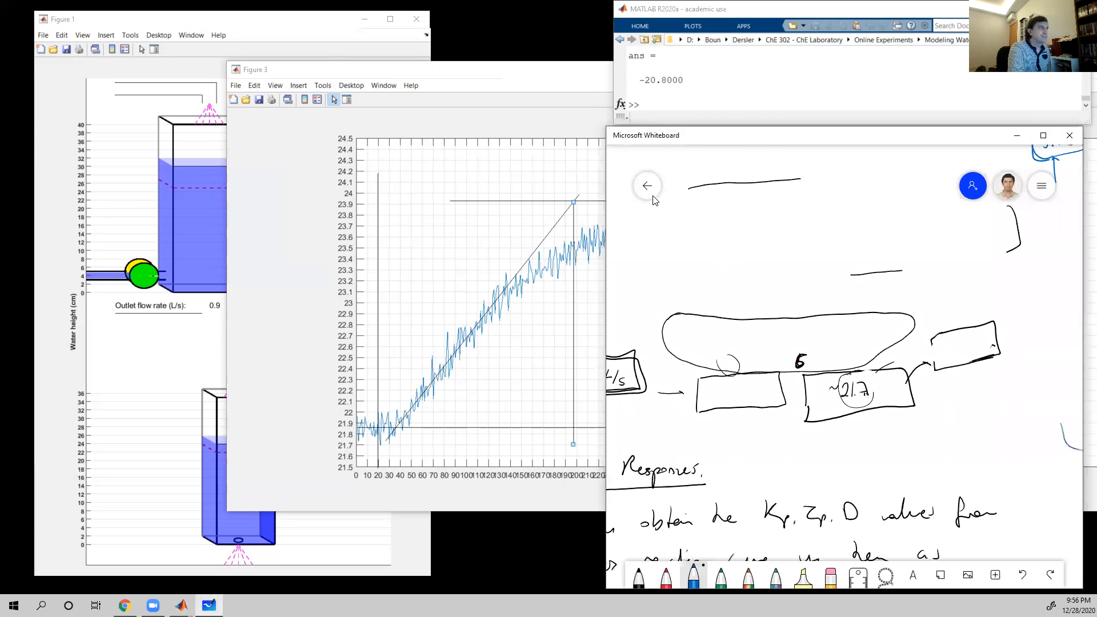
click(652, 193)
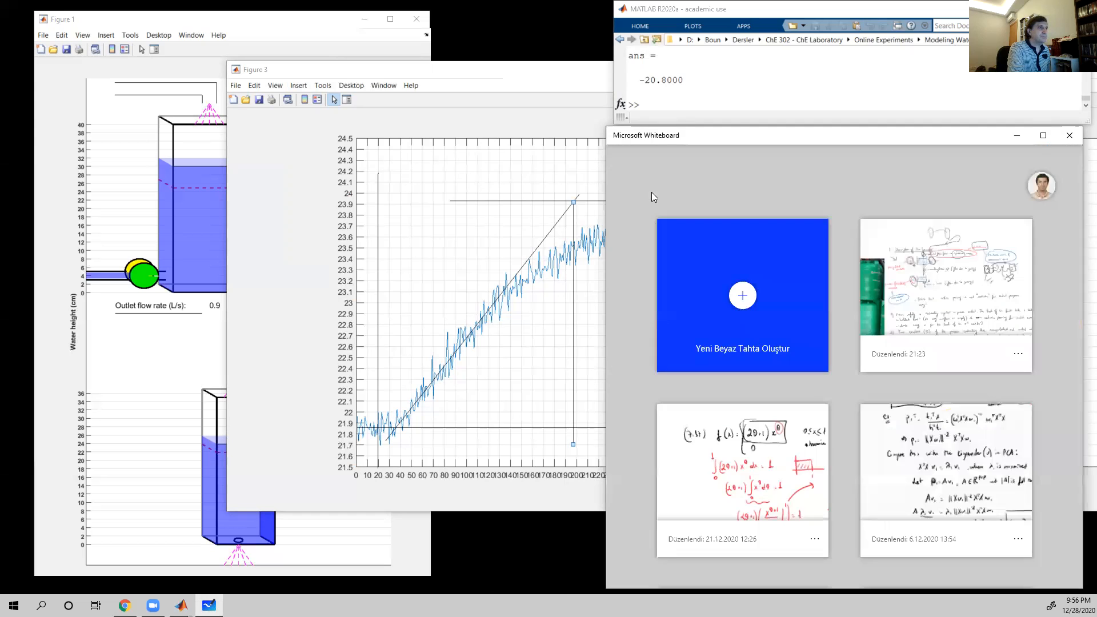
click(763, 318)
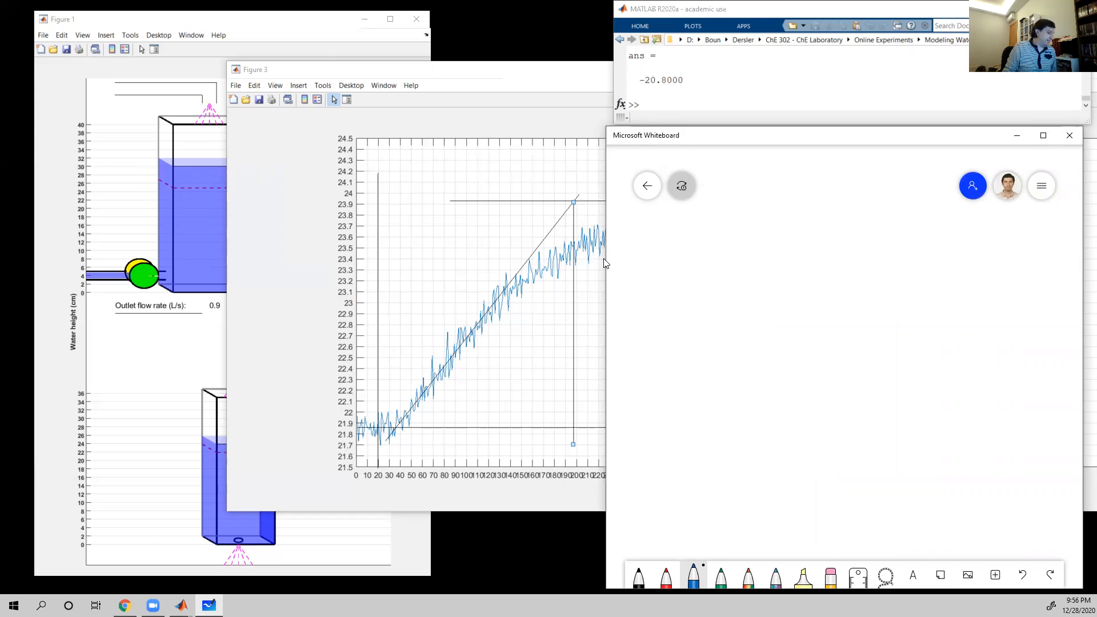
- Handwrite the estimated parameters on the board: D = 15 s, τp = 162 s and Kp = -20.8
mouse_move(677, 237)
mouse_down()
mouse_move(677, 251)
mouse_move(732, 252)
mouse_move(682, 285)
mouse_up()
drag(690, 284, 690, 293)
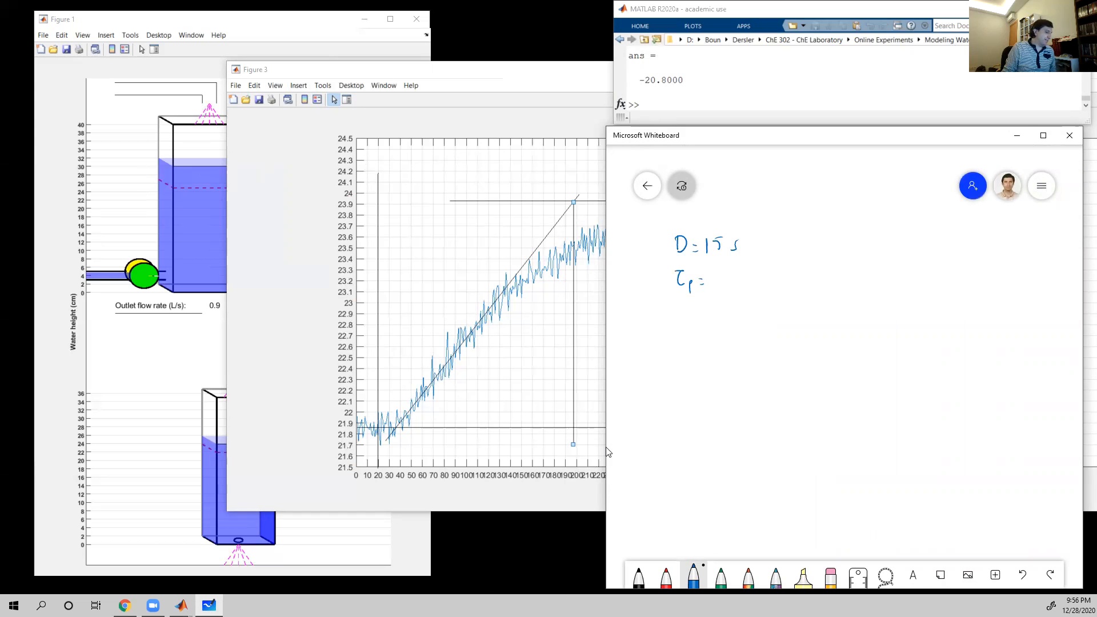
mouse_move(725, 267)
mouse_down()
mouse_move(719, 278)
mouse_move(734, 283)
mouse_move(689, 322)
mouse_up()
mouse_move(690, 315)
mouse_down()
mouse_move(693, 324)
mouse_move(724, 312)
mouse_up()
mouse_move(727, 305)
mouse_down()
mouse_move(755, 314)
mouse_move(756, 299)
mouse_up()
click(750, 313)
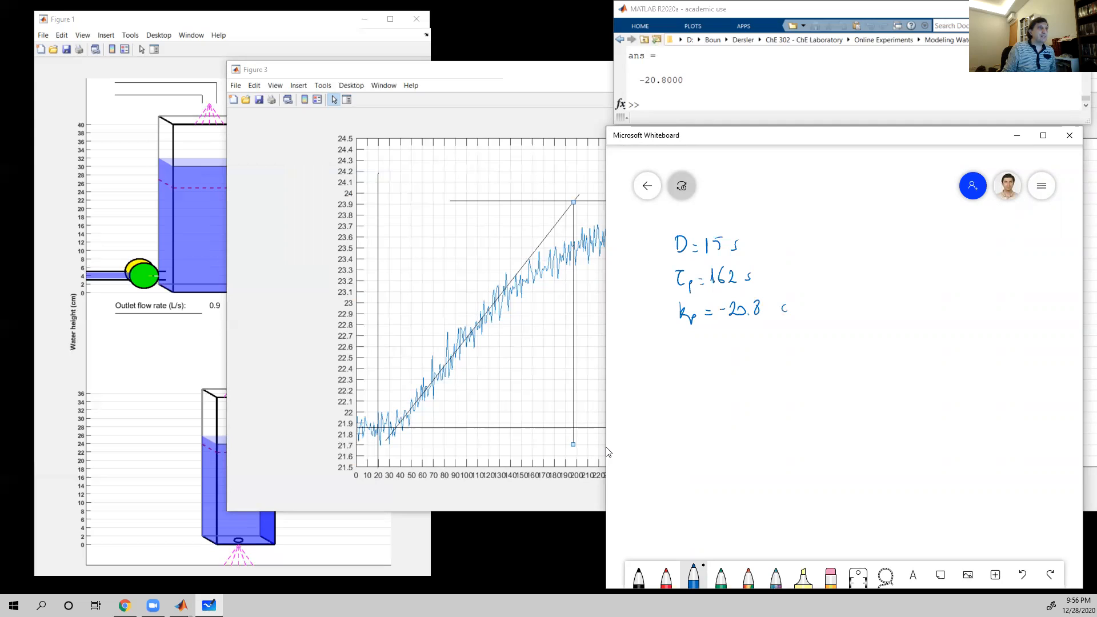
- Add the gain's units cm/(L/s), circle numerator and denominator, and label them with arrows as Δh and Δu
mouse_move(809, 295)
mouse_down()
mouse_move(797, 326)
mouse_move(813, 331)
mouse_move(828, 312)
mouse_up()
drag(833, 308, 836, 337)
mouse_move(791, 295)
mouse_down()
mouse_move(796, 270)
mouse_move(805, 274)
mouse_up()
mouse_move(804, 266)
mouse_down()
mouse_move(823, 348)
mouse_move(844, 299)
mouse_up()
drag(848, 292, 854, 284)
drag(855, 275, 855, 284)
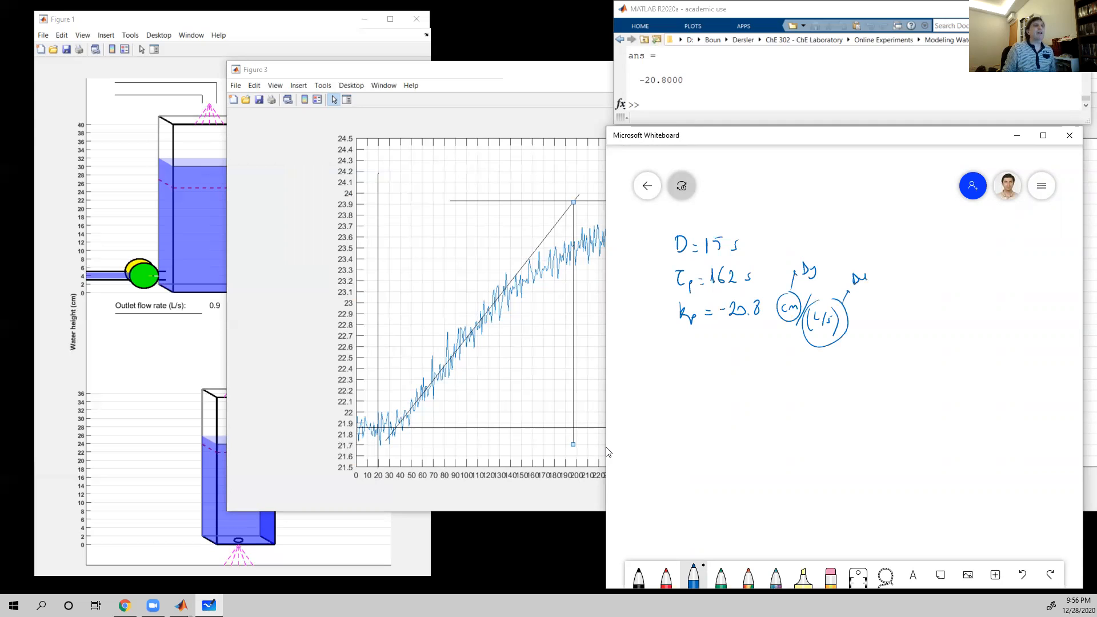
drag(821, 275, 818, 281)
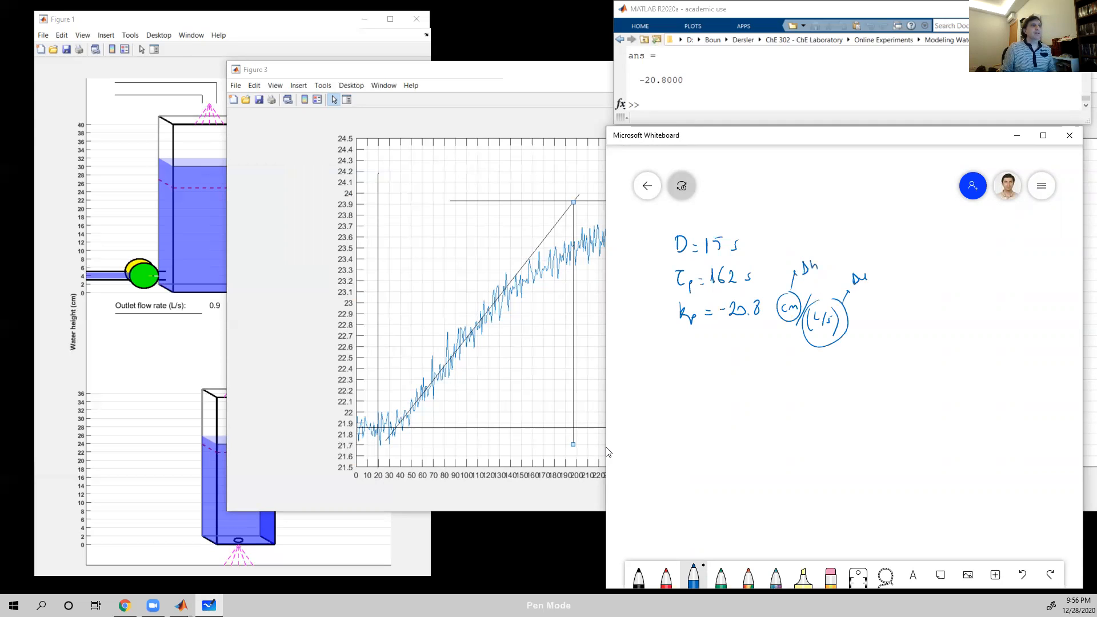
- Write the steady-state relation Δh^ss = Kp Δu^ss below the parameters and group all the notes with one tall bracket
mouse_move(689, 379)
mouse_down()
mouse_move(746, 381)
mouse_move(783, 369)
mouse_up()
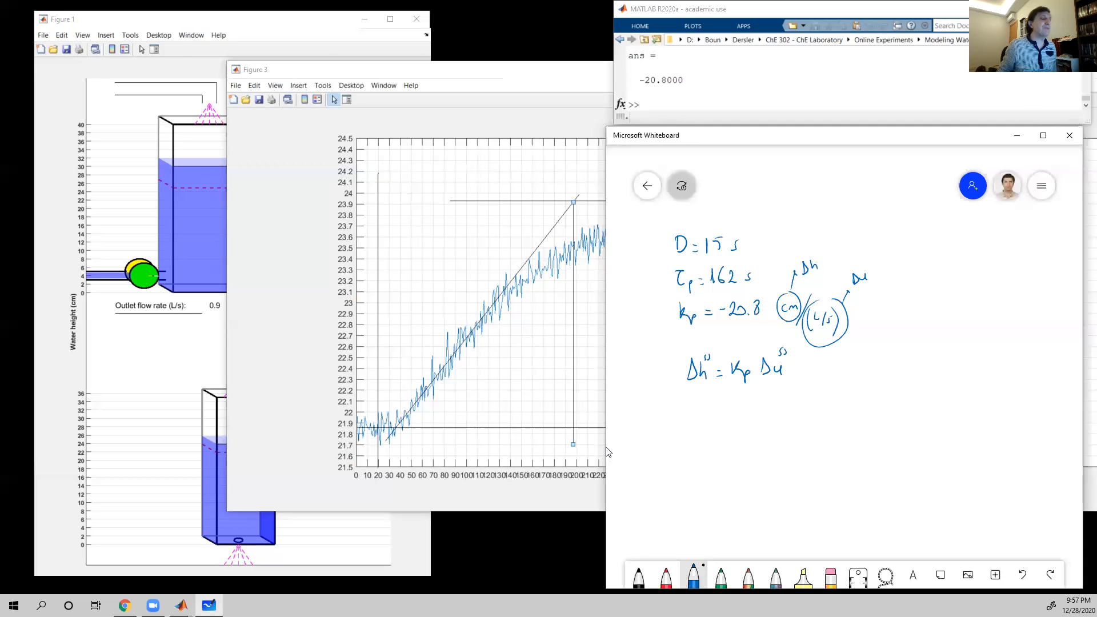
mouse_move(662, 227)
mouse_down()
mouse_move(659, 280)
mouse_move(686, 407)
mouse_up()
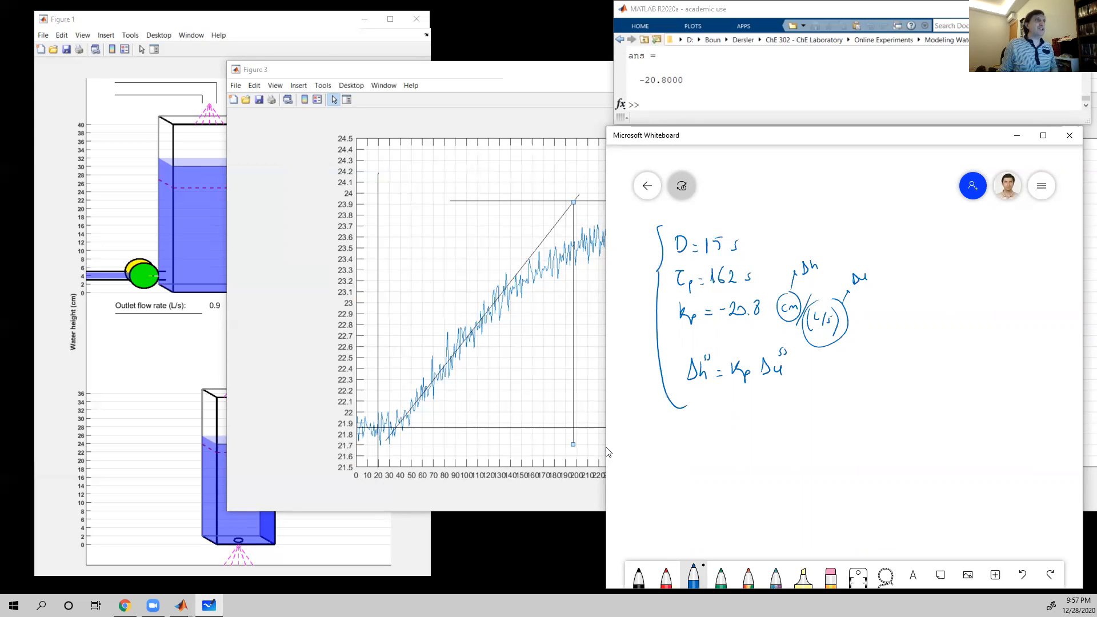
- Write the underlined heading u (1.0→0.9 L/s) above the parameters and draw a long separator line beneath the notes
mouse_move(749, 195)
mouse_down()
mouse_move(767, 213)
mouse_move(786, 197)
mouse_move(856, 202)
mouse_up()
click(780, 205)
click(826, 206)
drag(861, 188, 861, 209)
drag(871, 184, 868, 215)
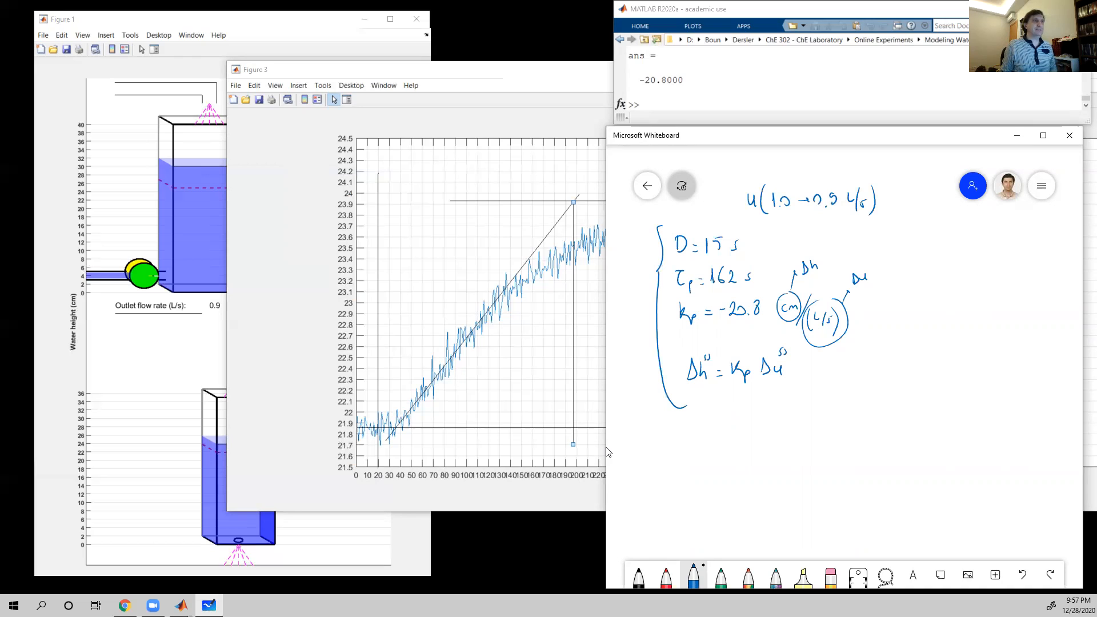
mouse_move(743, 218)
mouse_down()
mouse_move(900, 199)
mouse_move(817, 216)
mouse_up()
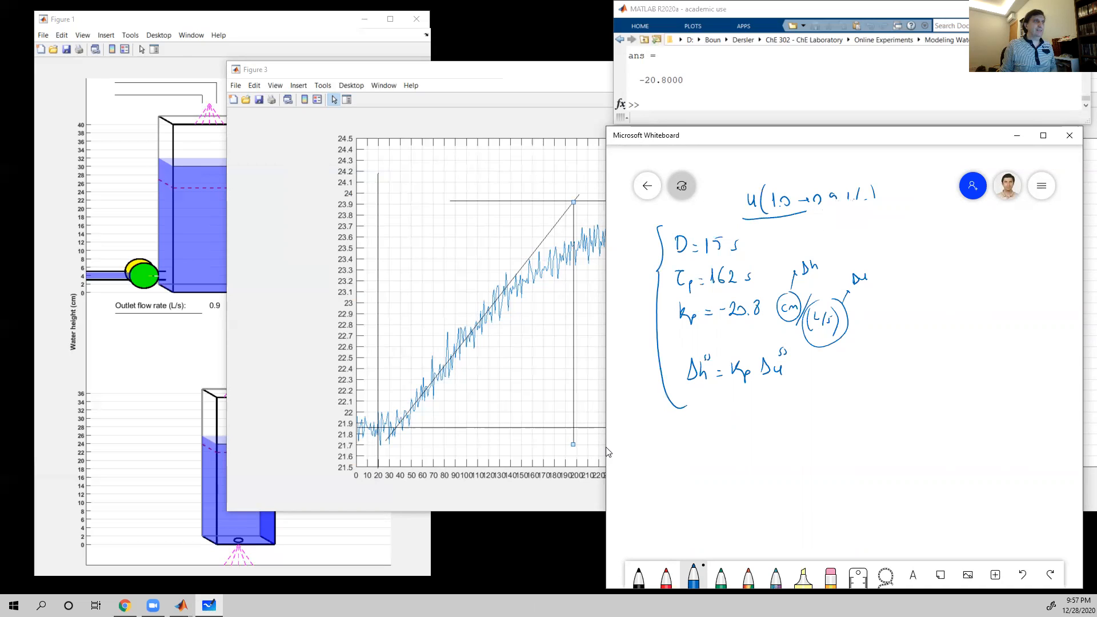
drag(815, 194, 873, 212)
drag(801, 214, 888, 210)
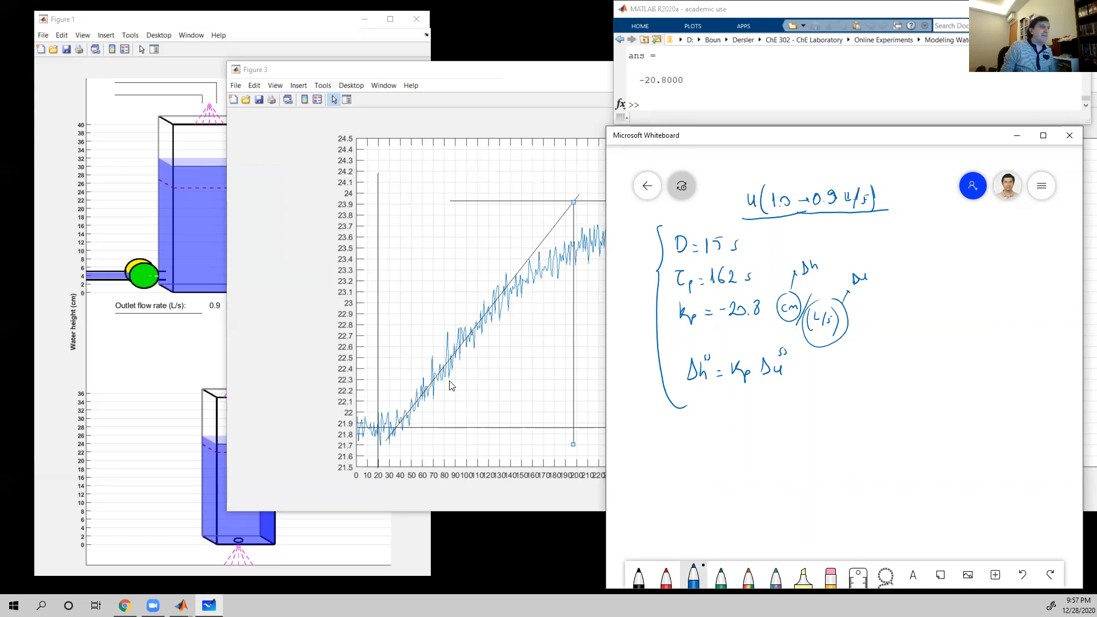
drag(634, 415, 1009, 392)
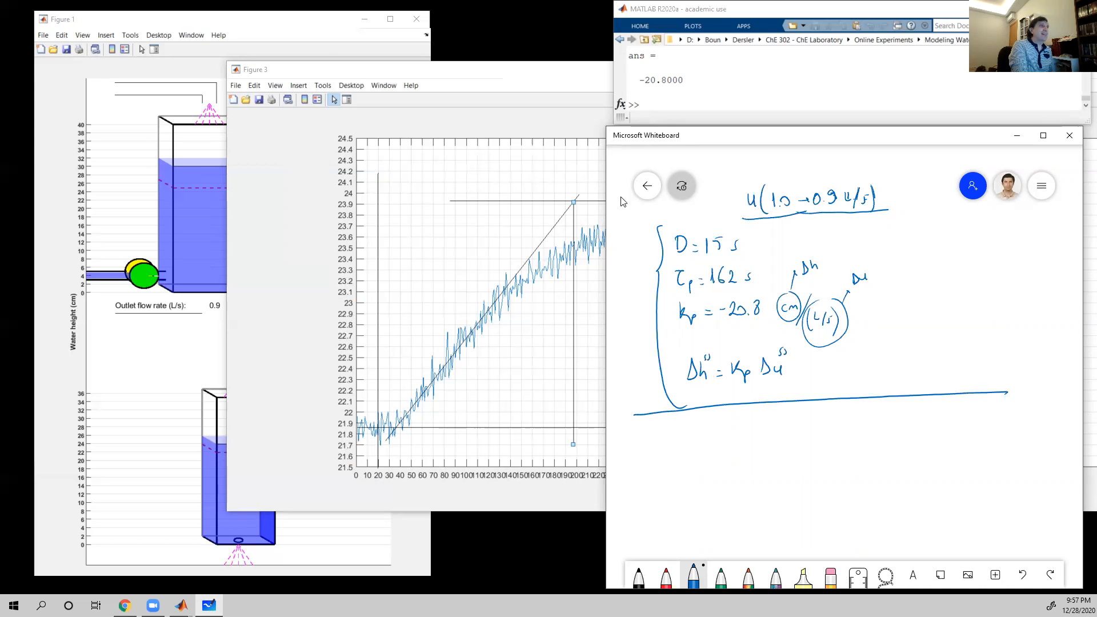
- Open the earlier lecture-notes board edited at 21:23, examine its section on exploring the process dynamics, and minimize the whiteboard
click(647, 186)
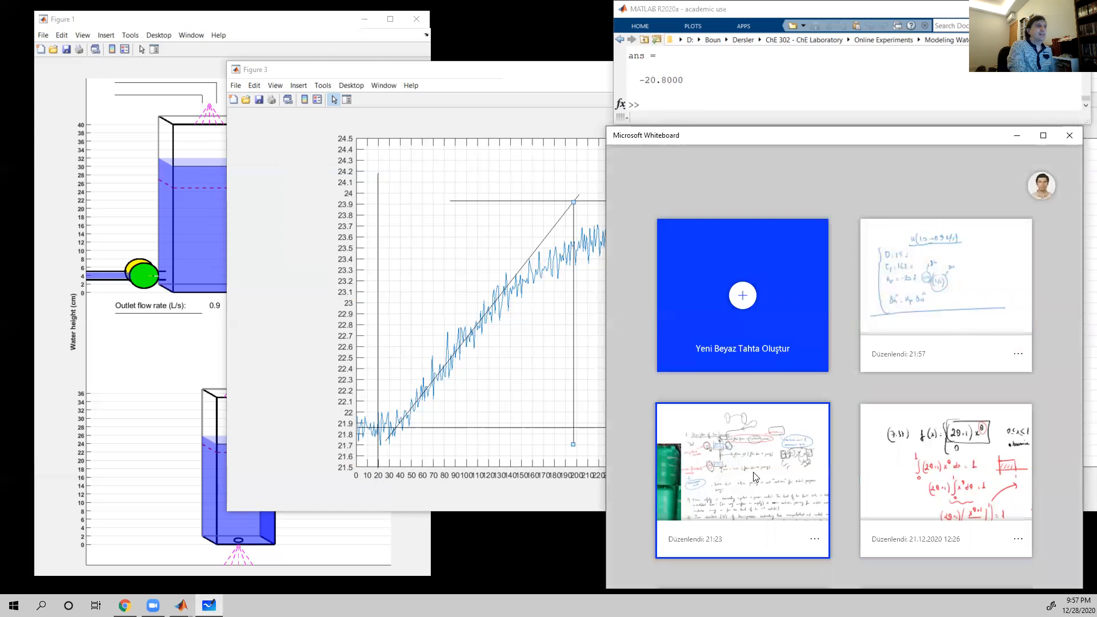
click(787, 446)
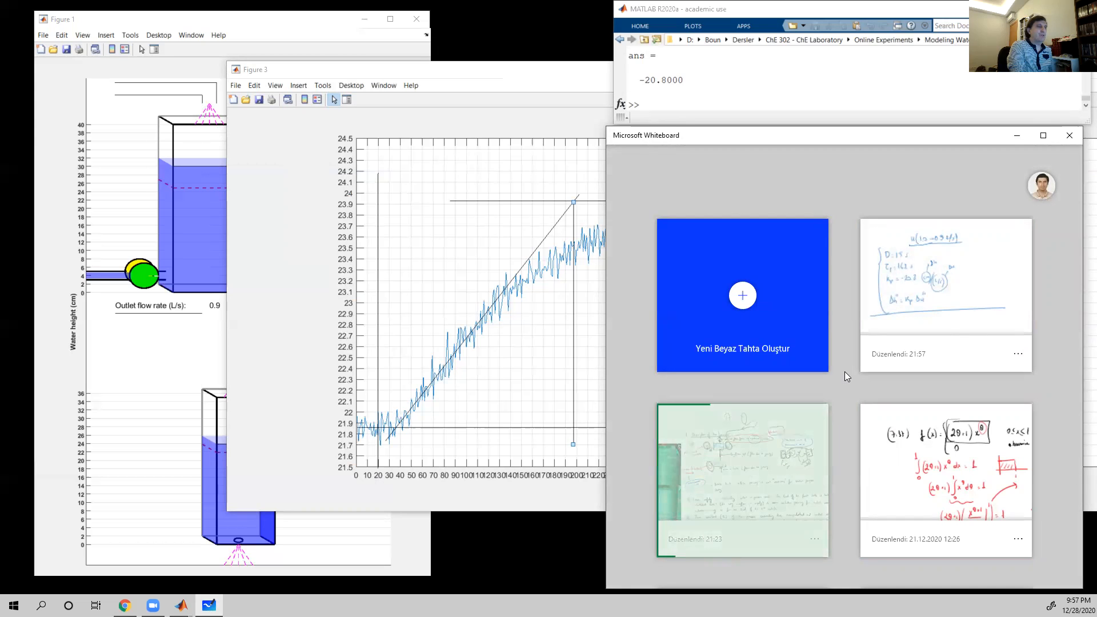
scroll(854, 333, down, 3)
scroll(966, 388, right, 10)
scroll(966, 388, down, 2)
scroll(946, 380, right, 8)
scroll(914, 360, down, 3)
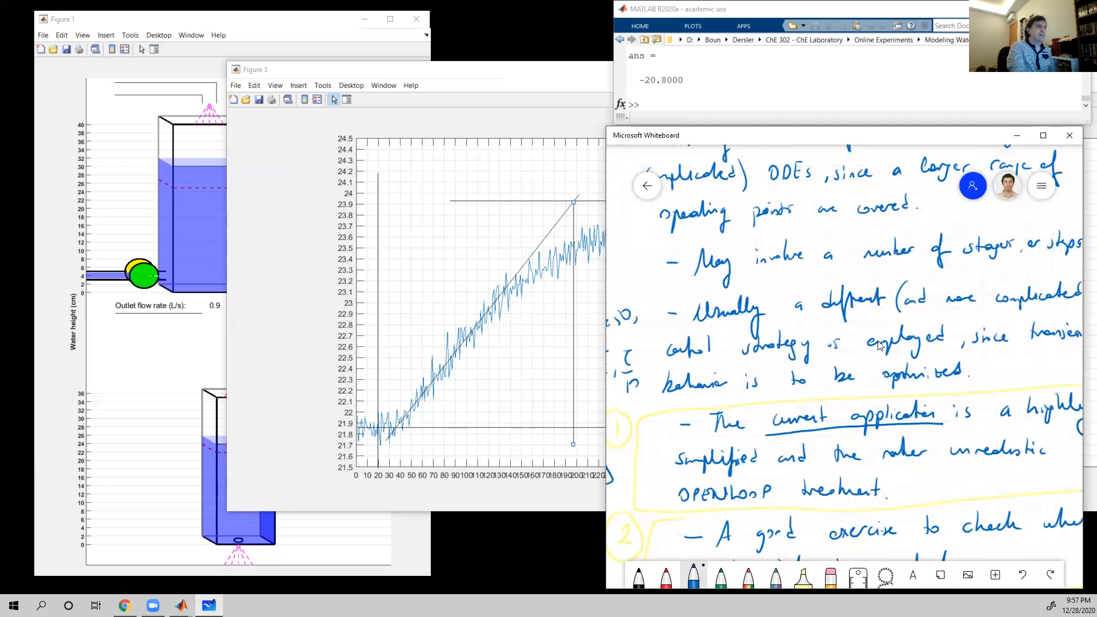
scroll(880, 320, down, 3)
scroll(834, 301, right, 6)
scroll(958, 302, down, 1)
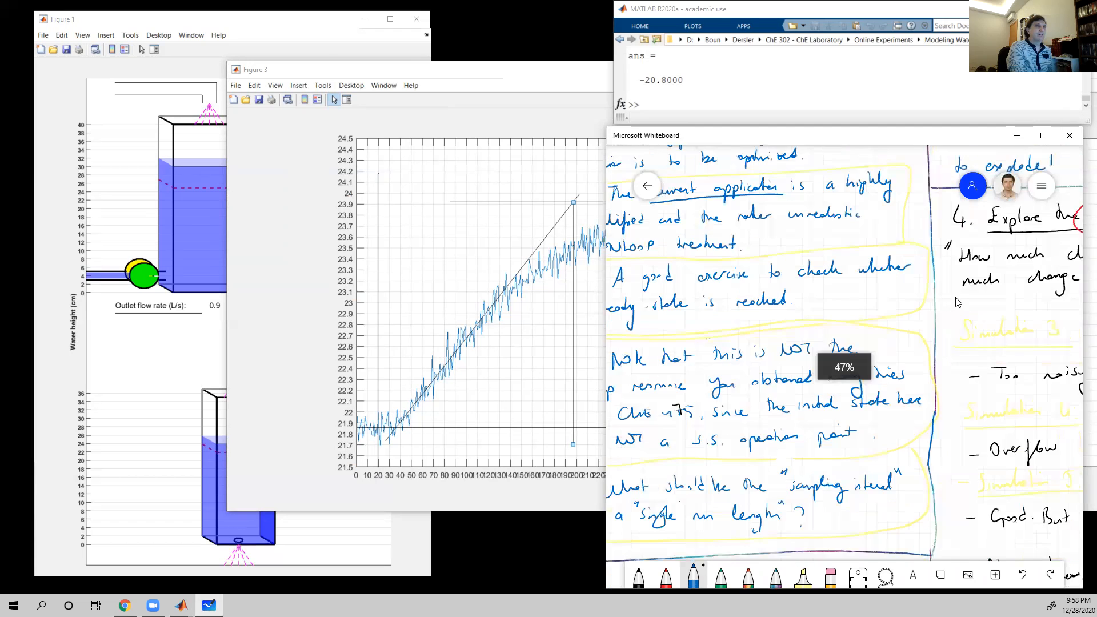
scroll(958, 302, down, 1)
scroll(783, 346, right, 5)
scroll(783, 345, right, 2)
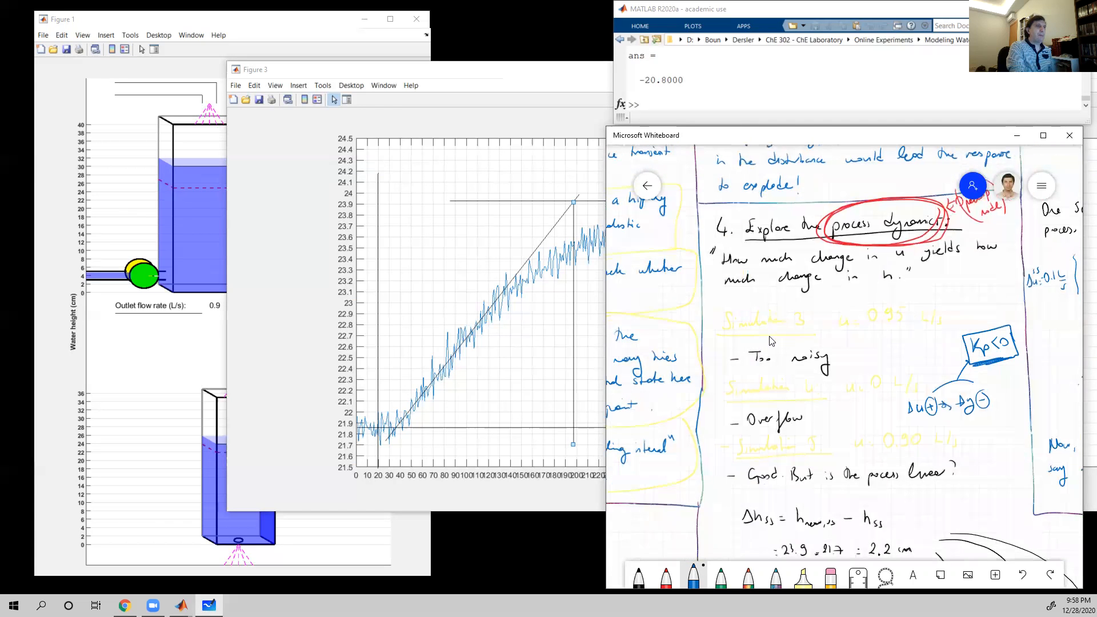
click(1018, 141)
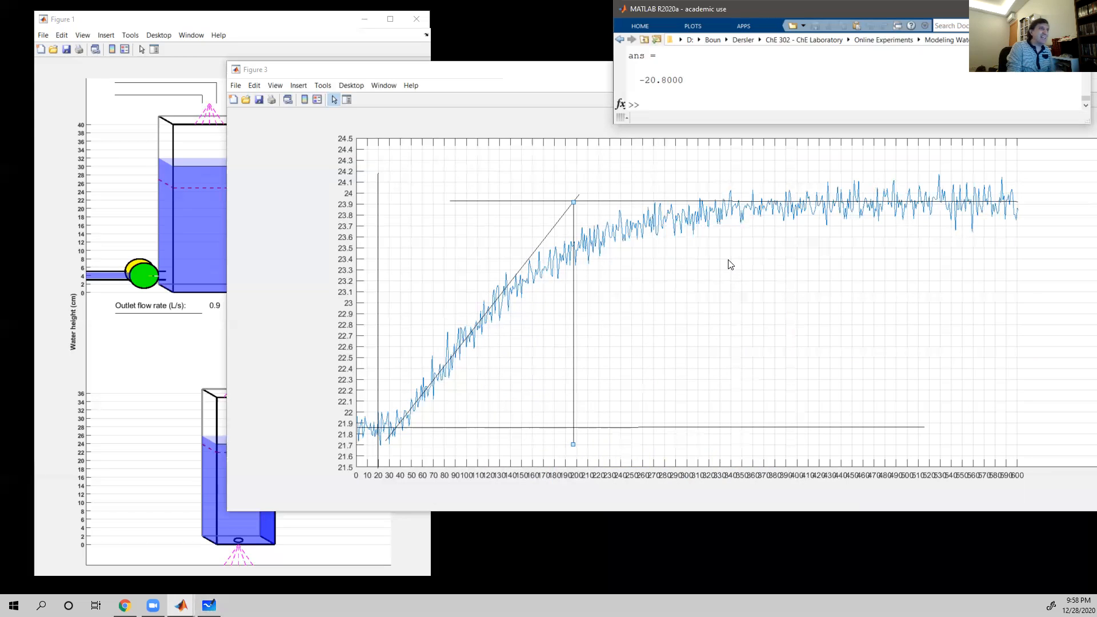
- Calculate the height change 23.93-21.85 and the process gain (23.93-21.85)/(.9-1) in the MATLAB command window
text(23.93-21.85)
key(Return)
text((23.93-21.85)/(.9-1))
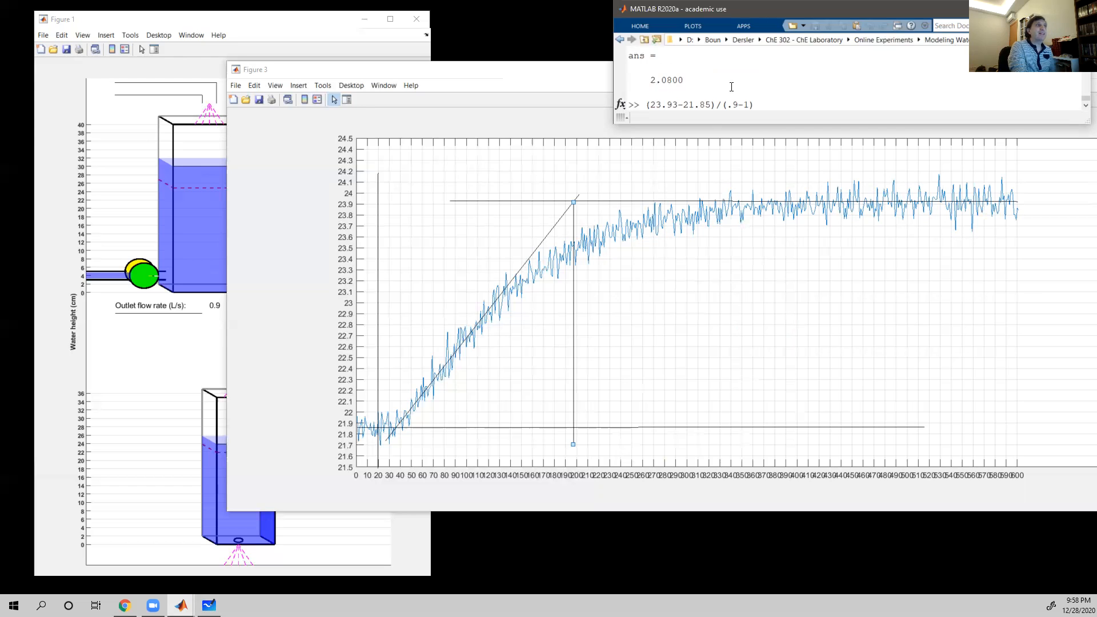
key(Return)
- Make the command window taller, move the Figure 3 response plot out of its way, and close that plot
drag(595, 74, 590, 170)
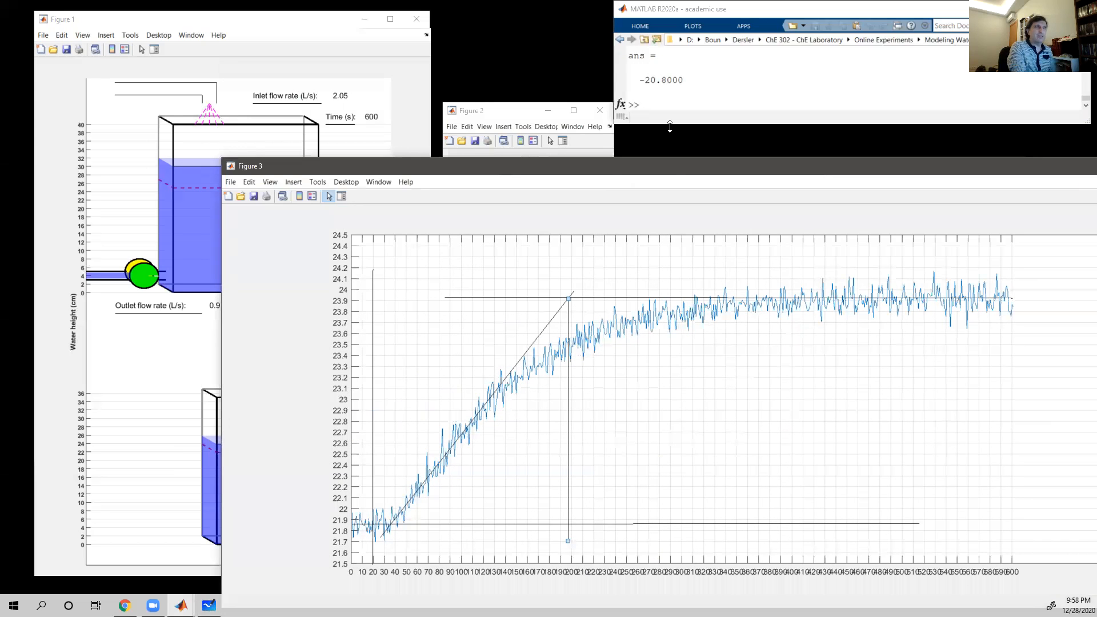
drag(669, 127, 670, 146)
drag(1067, 172, 793, 169)
click(934, 169)
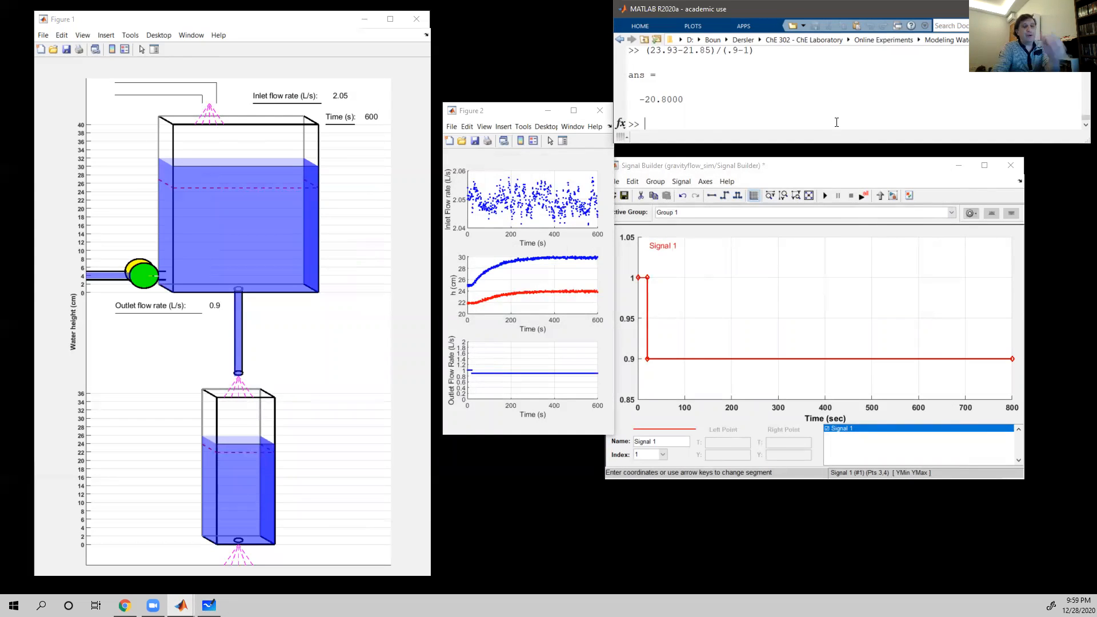
- Store the first step-response data in a variable by reusing an earlier command as y1 = data1.data;
key(Up)
key(Up)
key(Up)
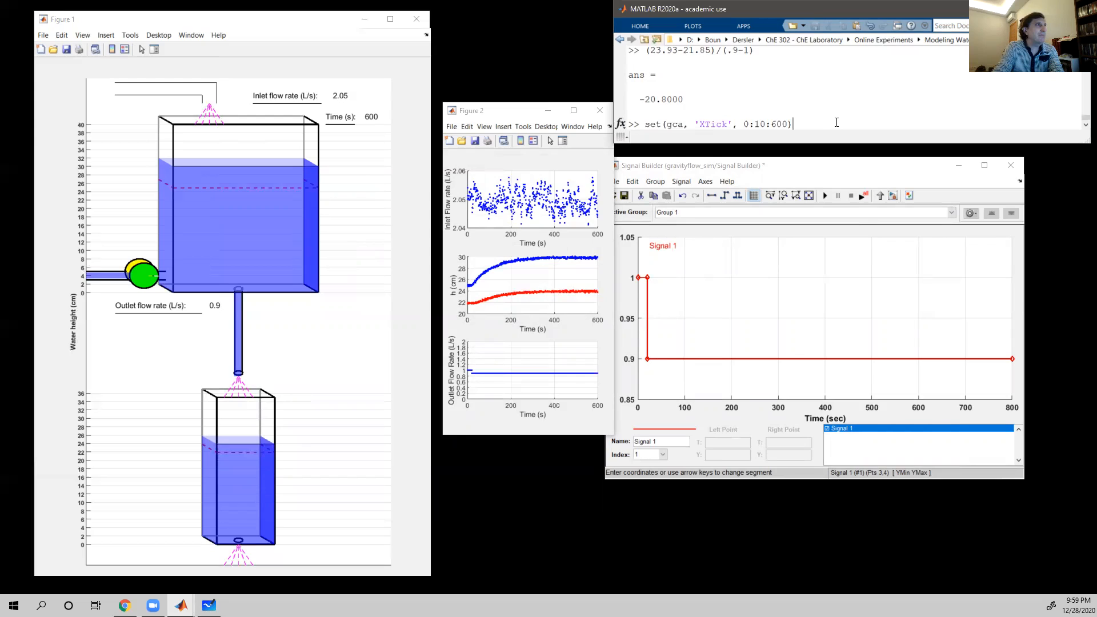
key(Up)
key(Up)
key(Up)
key(Up)
key(shift+Left)
key(shift+Left)
key(shift+Left)
key(shift+Left)
key(shift+Left)
key(BackSpace)
text(y1 )
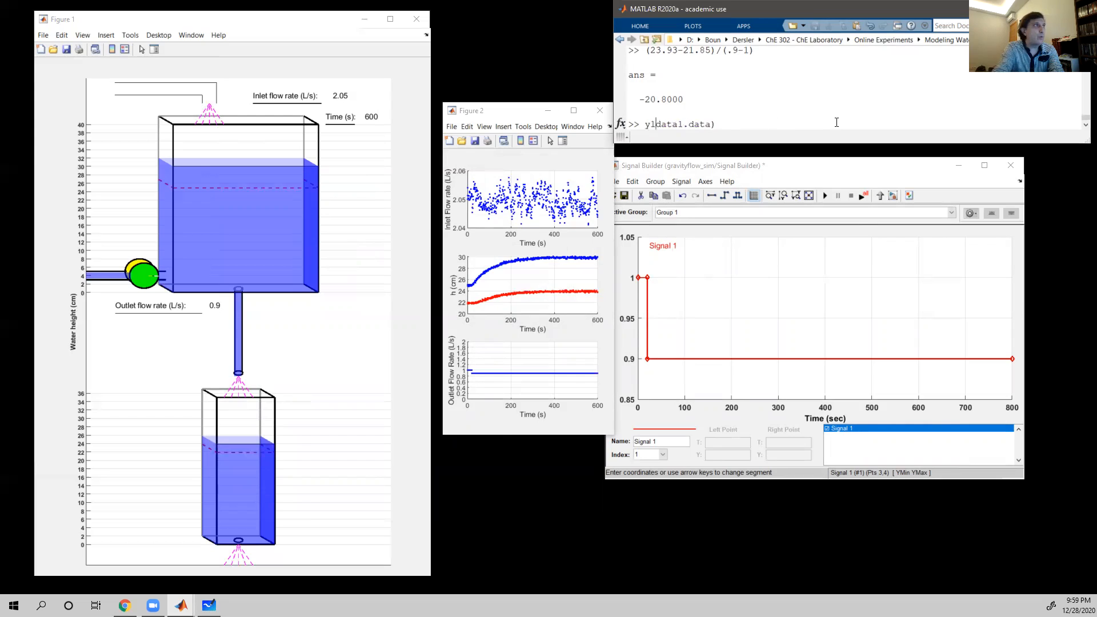
text(=)
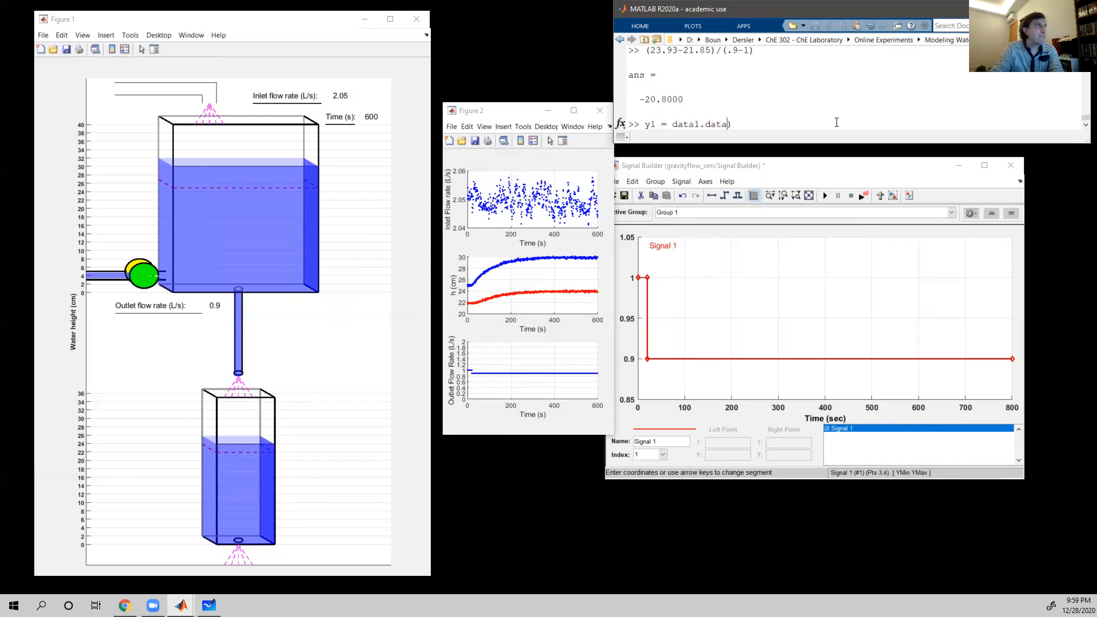
key(Delete)
text(;)
key(Return)
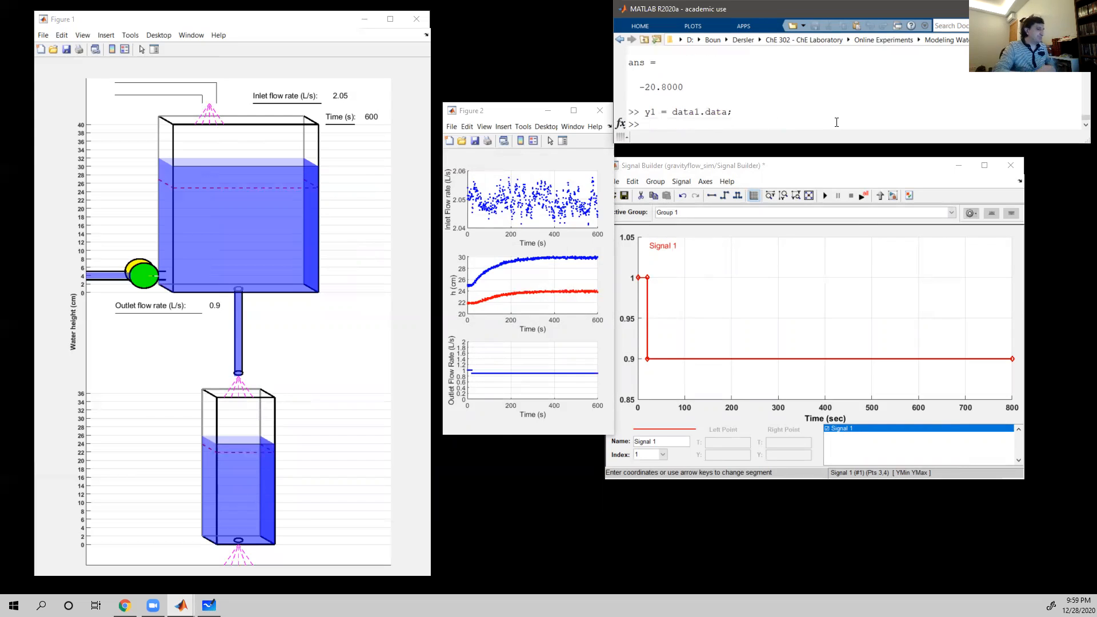
- Return to the parameter-notes board in Microsoft Whiteboard and write (y1) beside the heading u (1.0→0.9 L/s)
click(210, 605)
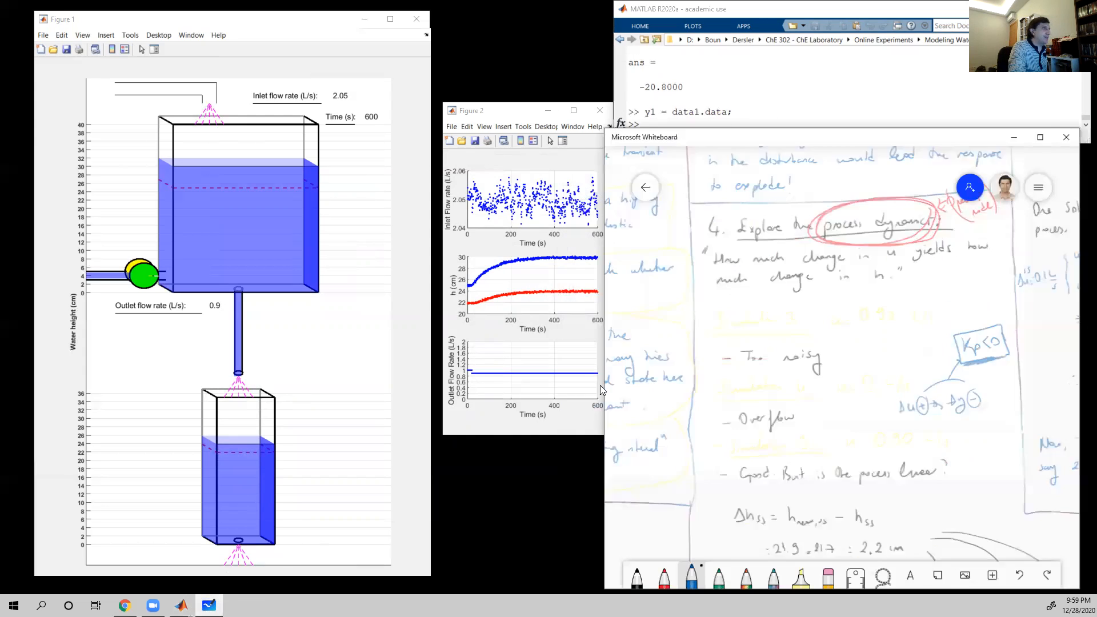
click(647, 187)
click(754, 312)
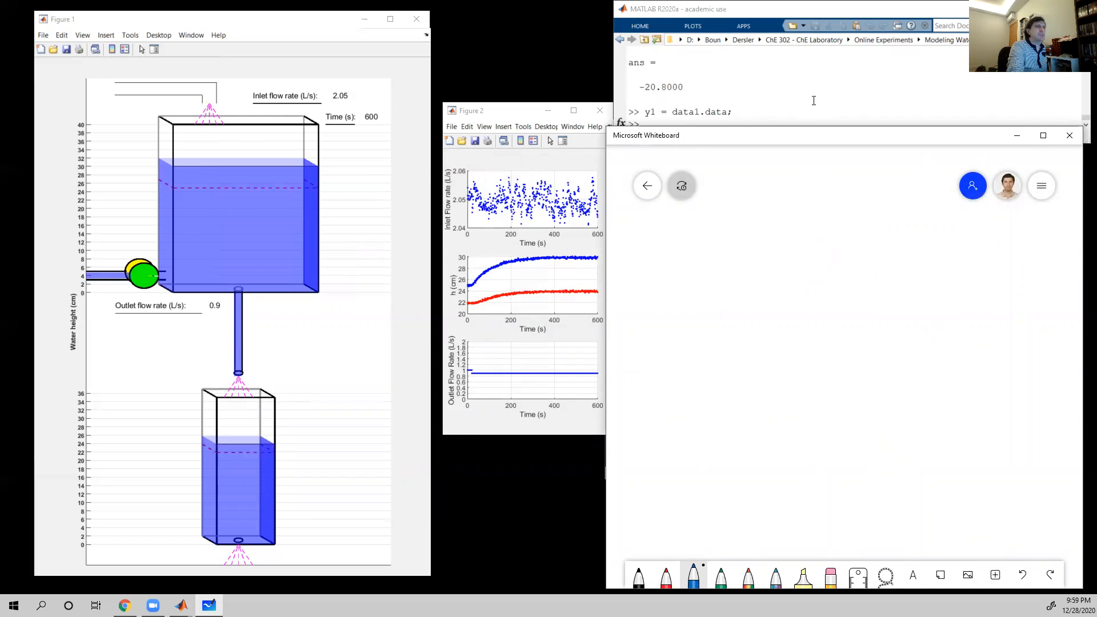
scroll(747, 269, down, 5)
click(659, 184)
click(770, 469)
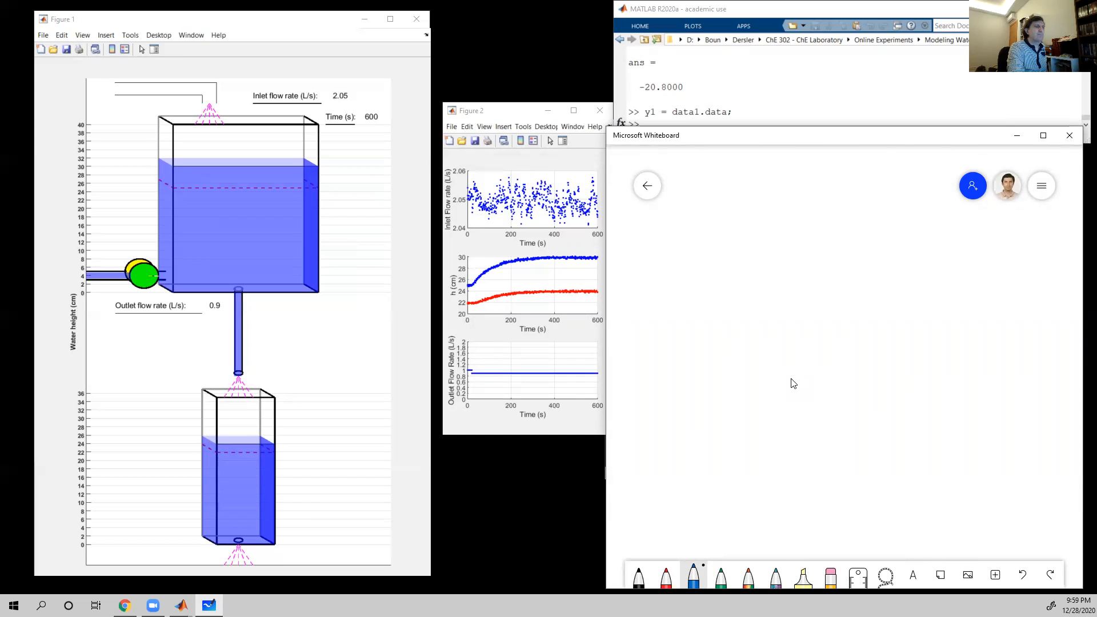
scroll(794, 380, down, 6)
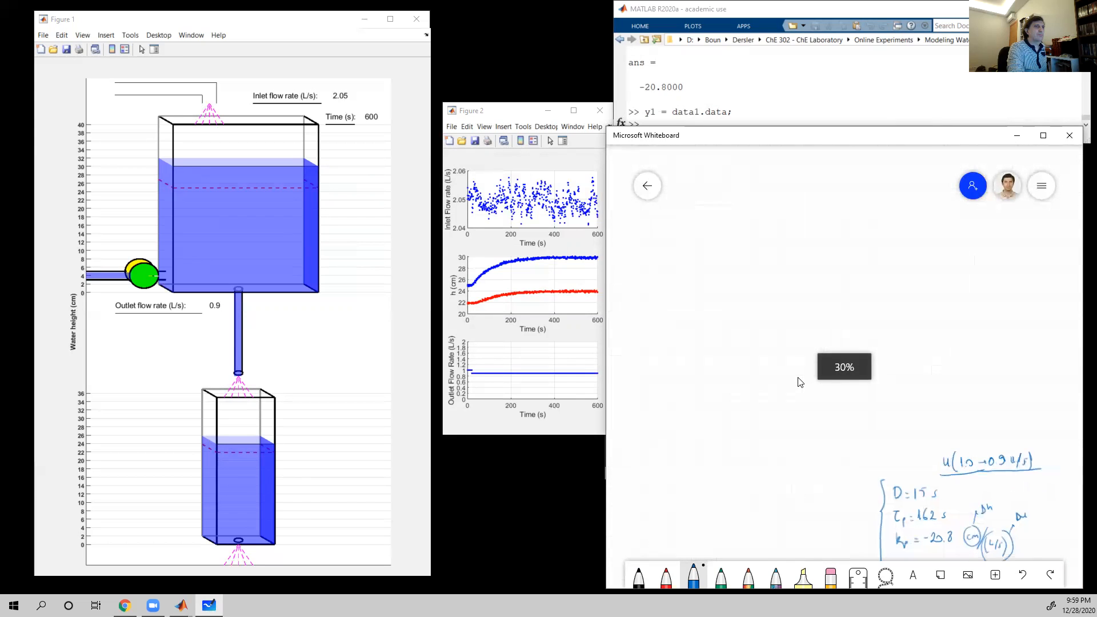
drag(824, 412, 676, 270)
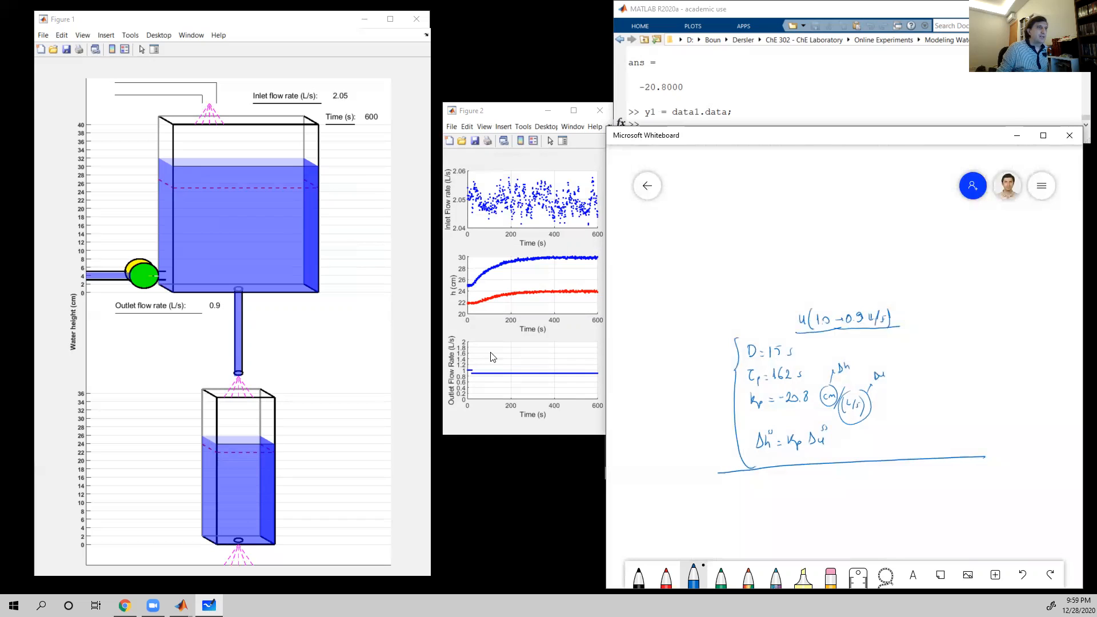
mouse_move(911, 317)
mouse_down()
mouse_move(910, 329)
mouse_move(928, 329)
mouse_up()
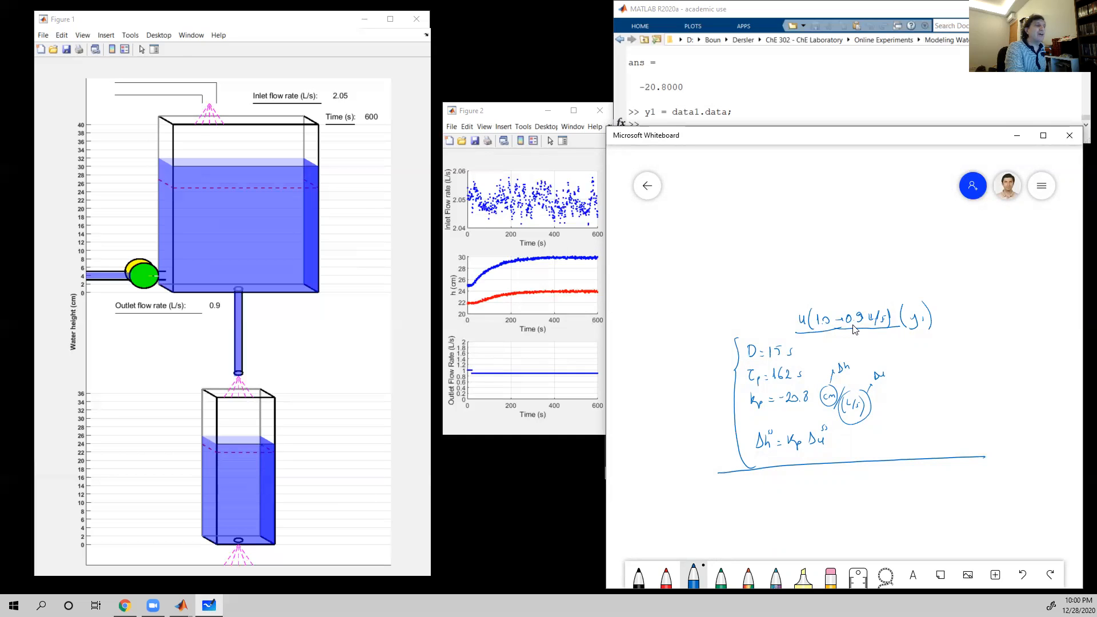
- Close the Figure 2 trend plots and the Figure 1 tank animation
click(599, 118)
click(599, 111)
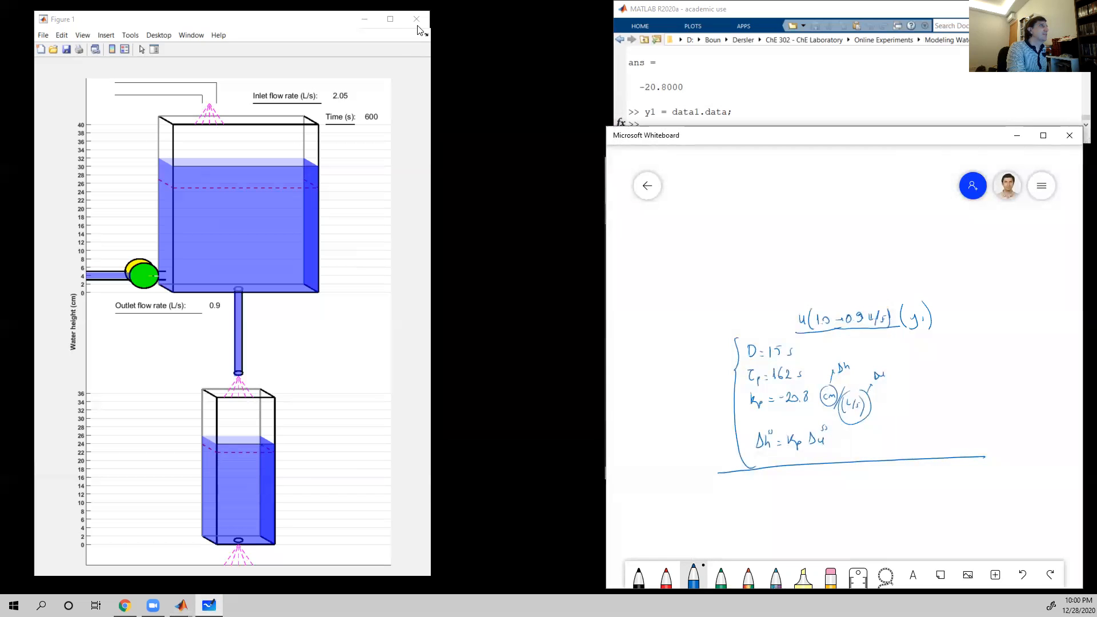
click(417, 19)
click(735, 109)
- Draw a vertical divider beside the first set of notes and write the underlined heading u (1.5→1.4 L/s) (y2) beyond it
drag(988, 380, 829, 385)
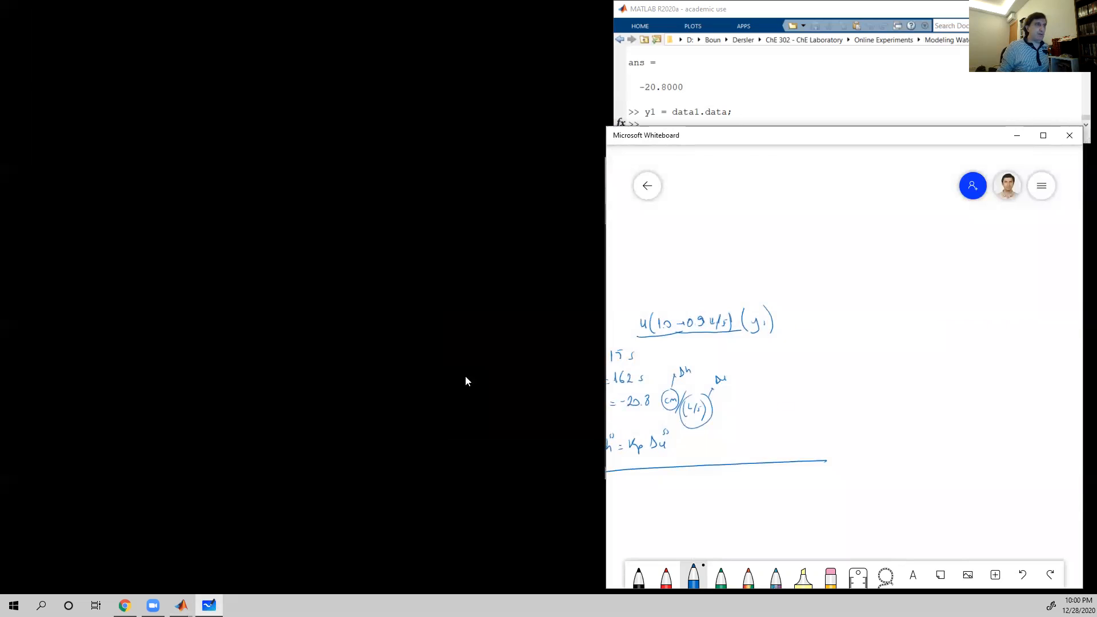
drag(845, 293, 850, 469)
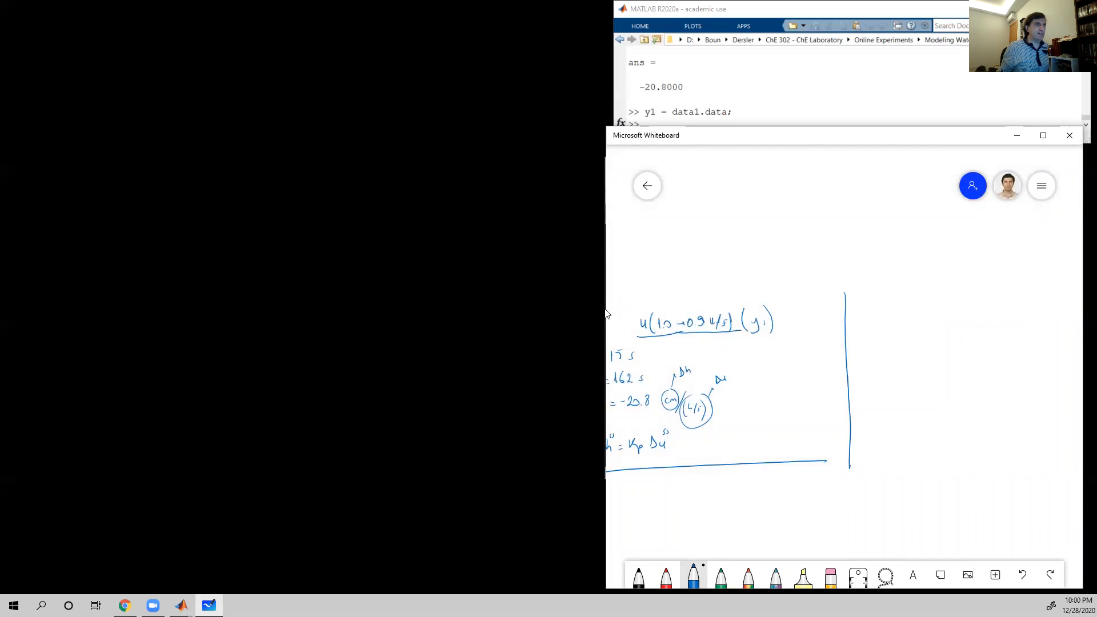
drag(898, 305, 897, 327)
click(911, 318)
click(954, 318)
drag(963, 309, 986, 317)
mouse_move(992, 305)
mouse_down()
mouse_move(988, 318)
mouse_move(1025, 321)
mouse_up()
drag(1029, 310, 1039, 323)
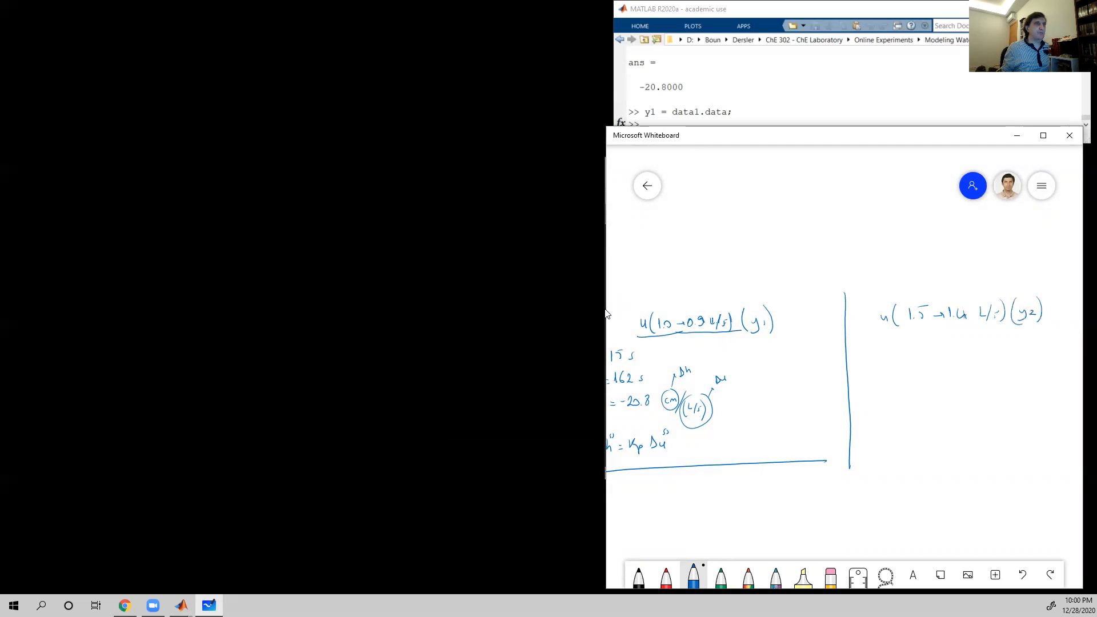
drag(881, 328, 1005, 319)
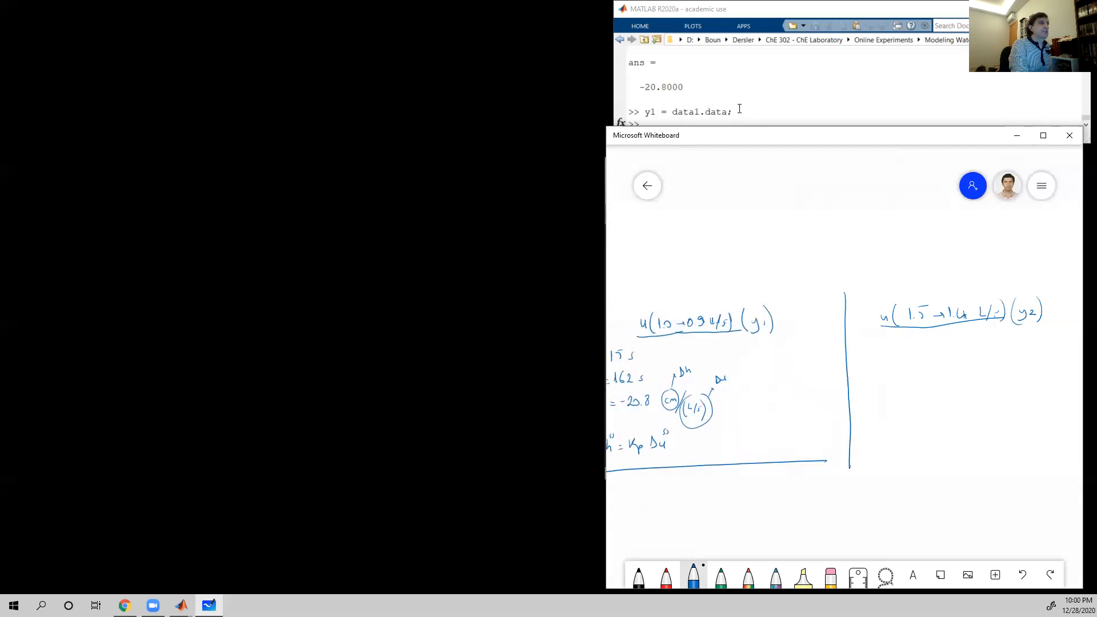
- Reset the initial state in the MATLAB command window with x0 = [0 0 0 0 0];
click(842, 107)
text(x0 = [0 0 0 0 0];)
key(Return)
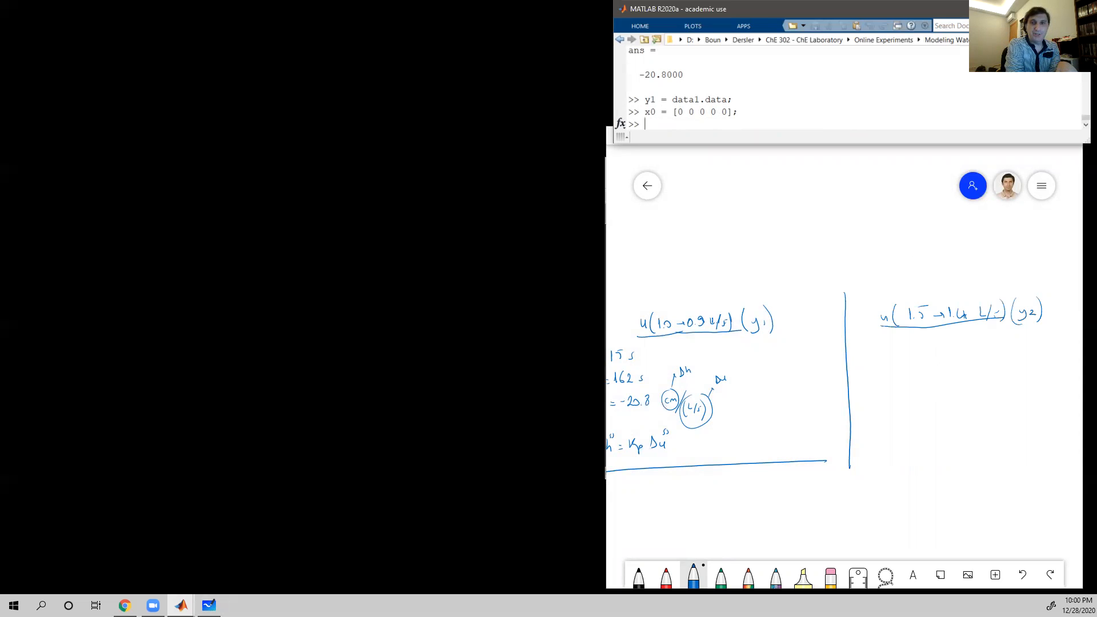
- Set both horizontal segments of Signal 1 to 1.5 in Signal Builder and run the simulation
key(alt+Tab)
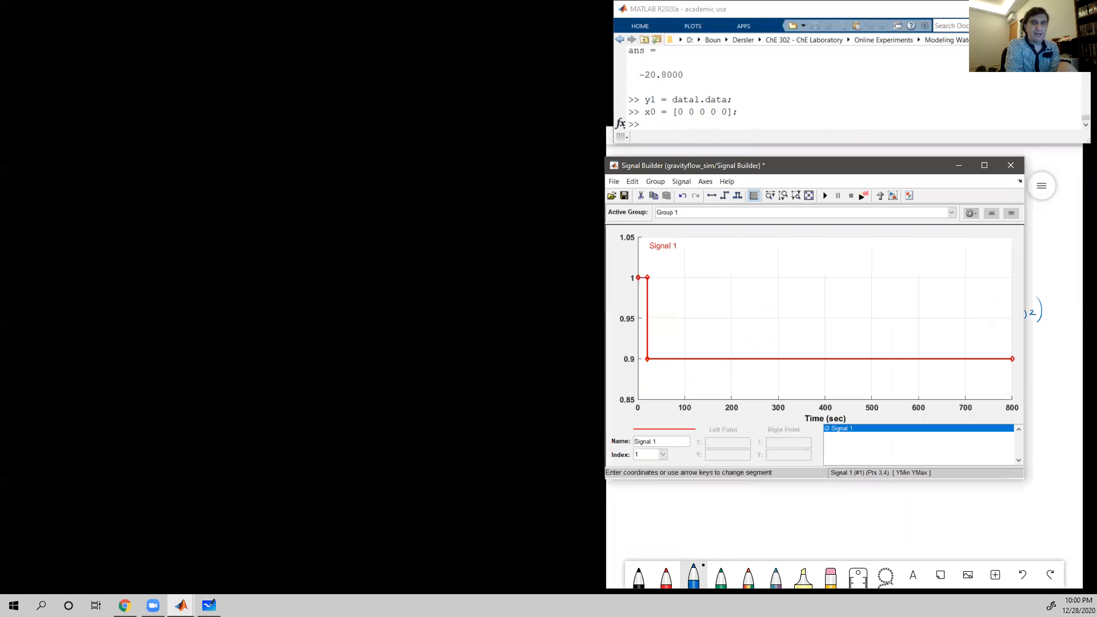
click(644, 277)
click(722, 453)
text(.5)
key(Return)
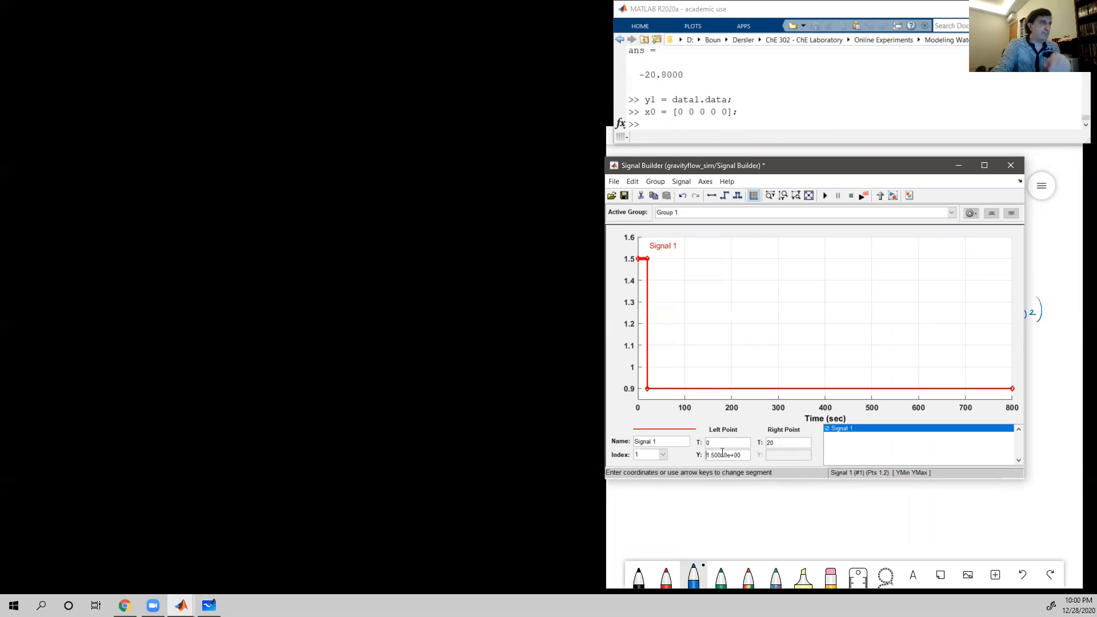
click(770, 393)
click(715, 455)
key(BackSpace)
key(BackSpace)
key(BackSpace)
text(1.5)
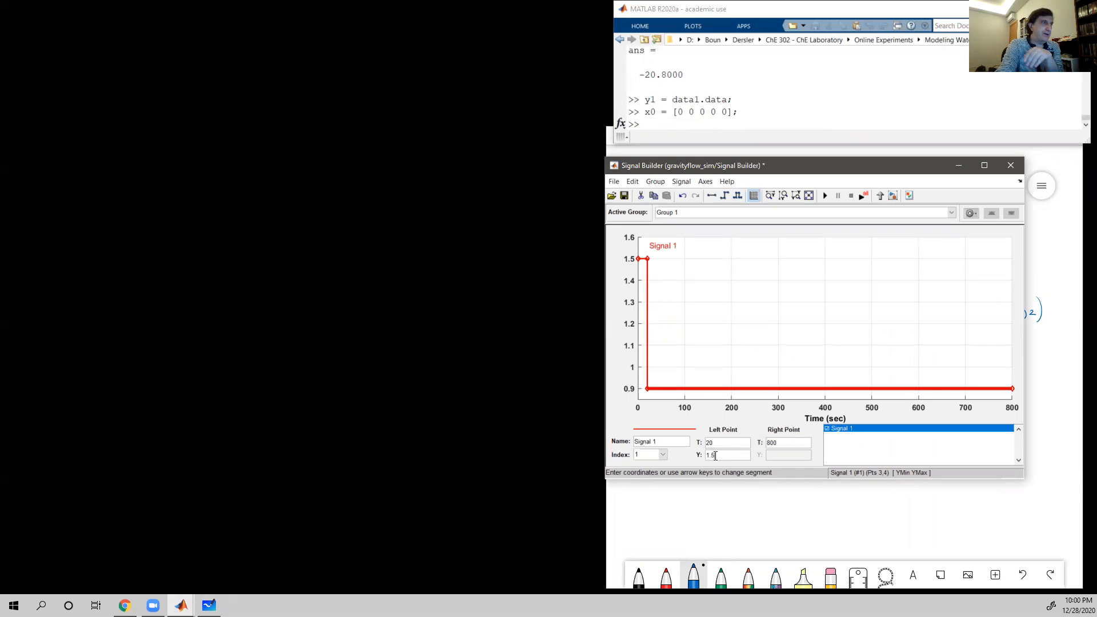
click(827, 195)
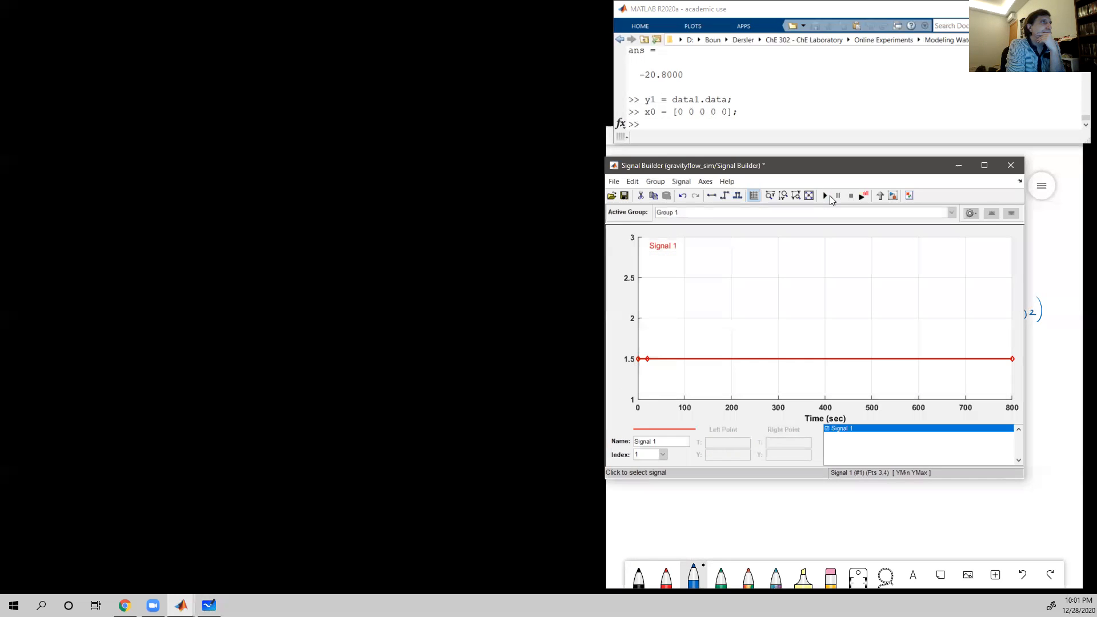
- Store the simulation's final outputs as the initial state with x0 = [fOUT hOUT1 vOUT hOUT2 uFlowOUT]
click(817, 107)
text(x0)
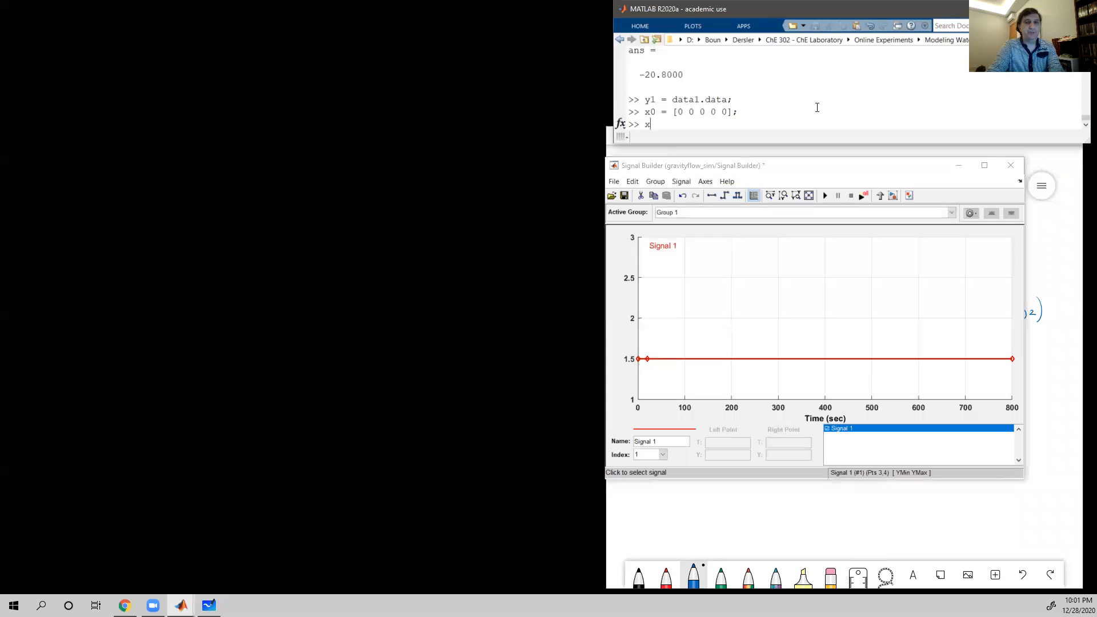
key(Up)
key(Up)
key(Return)
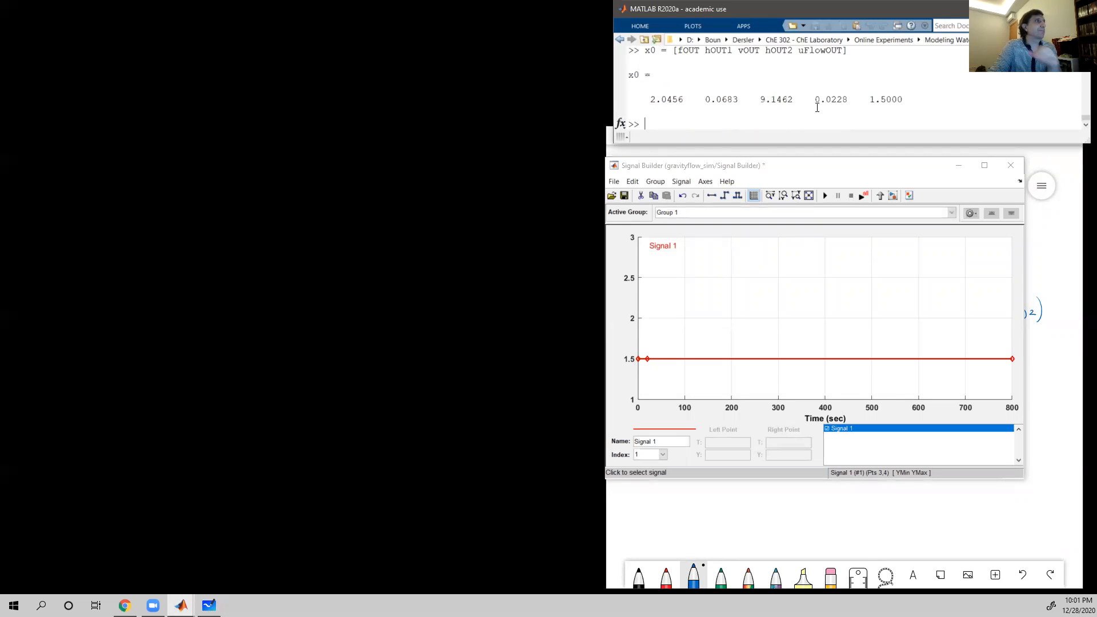
- Lower the segment of Signal 1 from 20 to 800 s to 1.4 and run the step simulation
click(678, 357)
drag(710, 359, 707, 367)
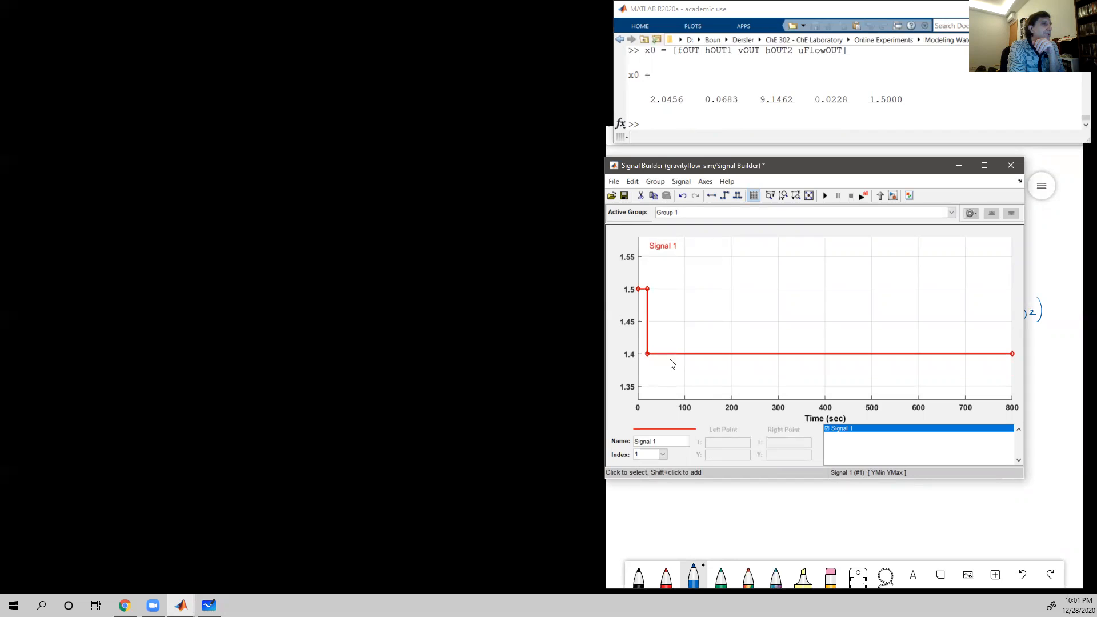
click(826, 196)
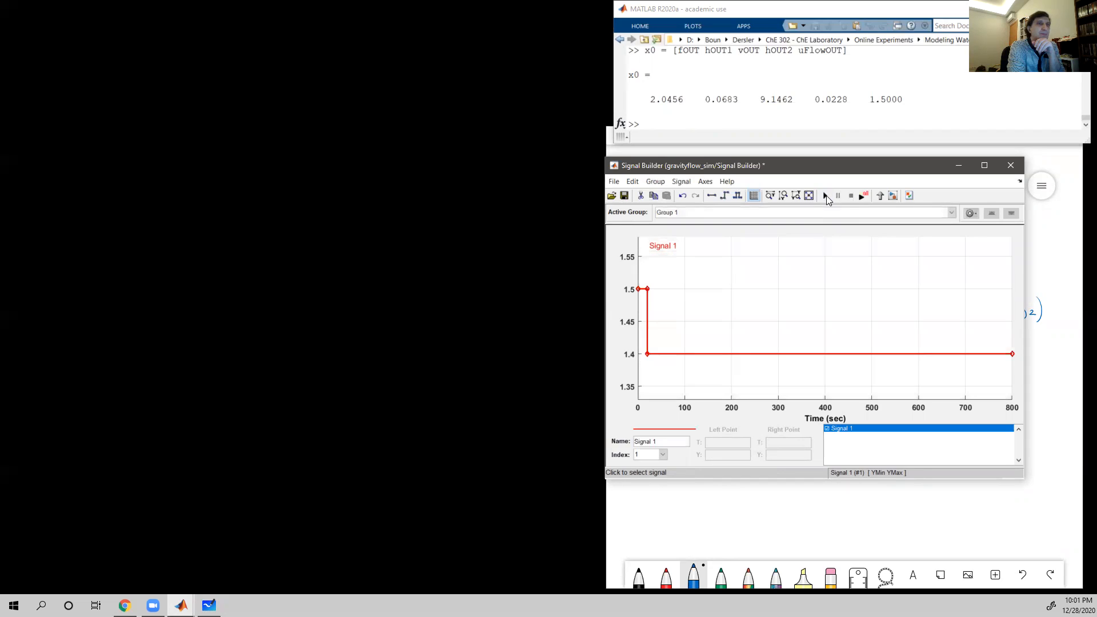
- Run animateTank(data, data1, Uflow, flow, x0, []) in the MATLAB command window, enlarge the tank figure and start its animation
click(810, 122)
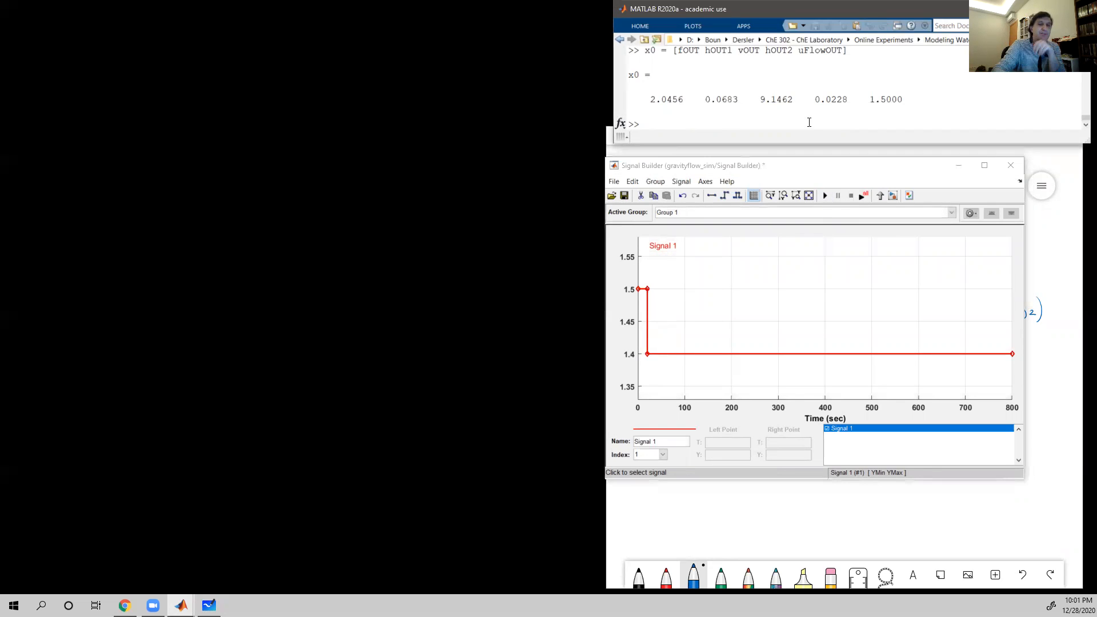
key(Up)
key(Up)
key(Up)
key(Up)
key(Up)
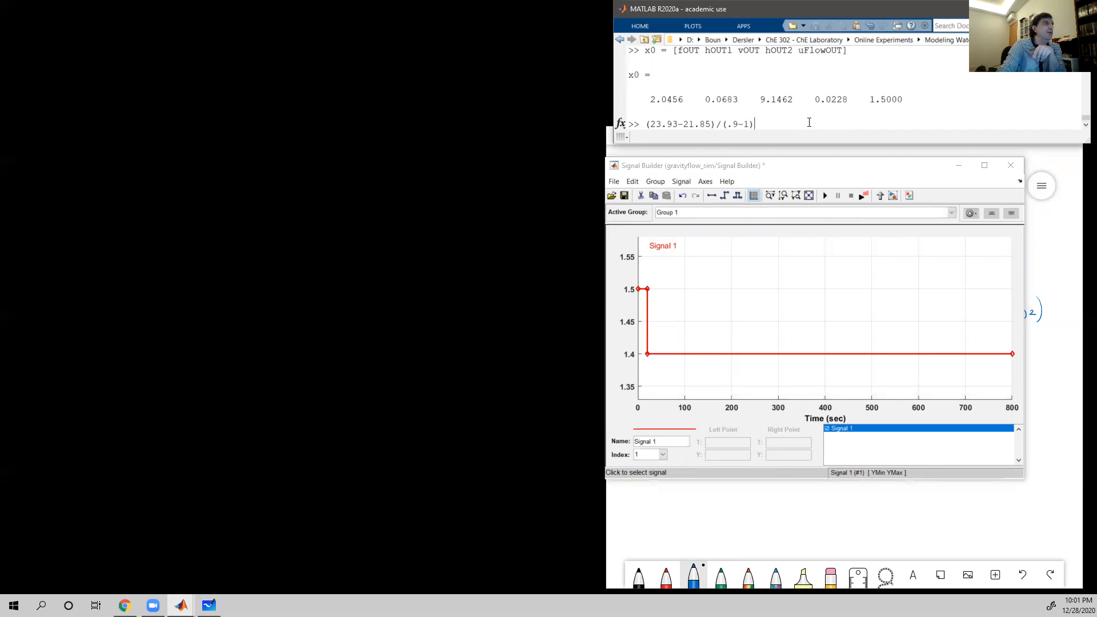
key(Up)
key(Up)
key(Up)
key(Up)
key(Up)
key(Up)
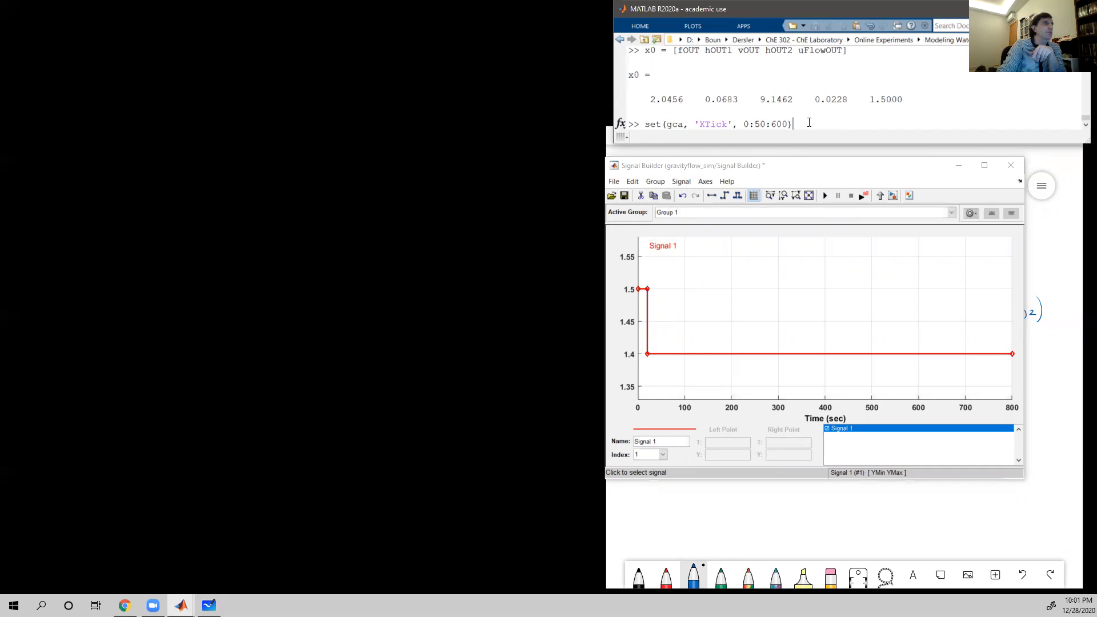
key(Up)
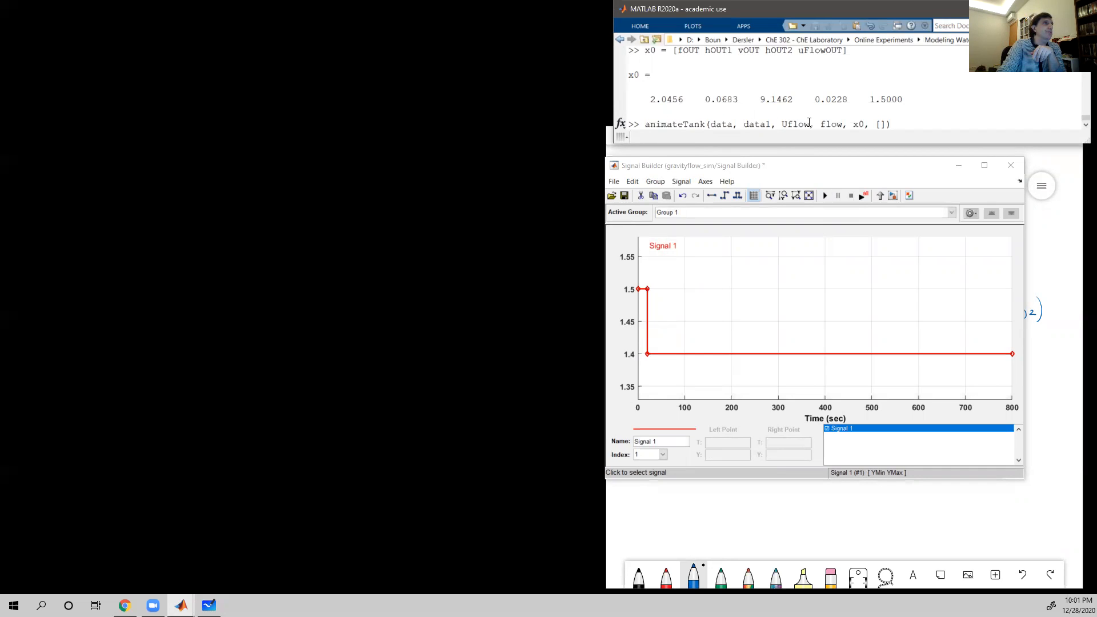
key(Return)
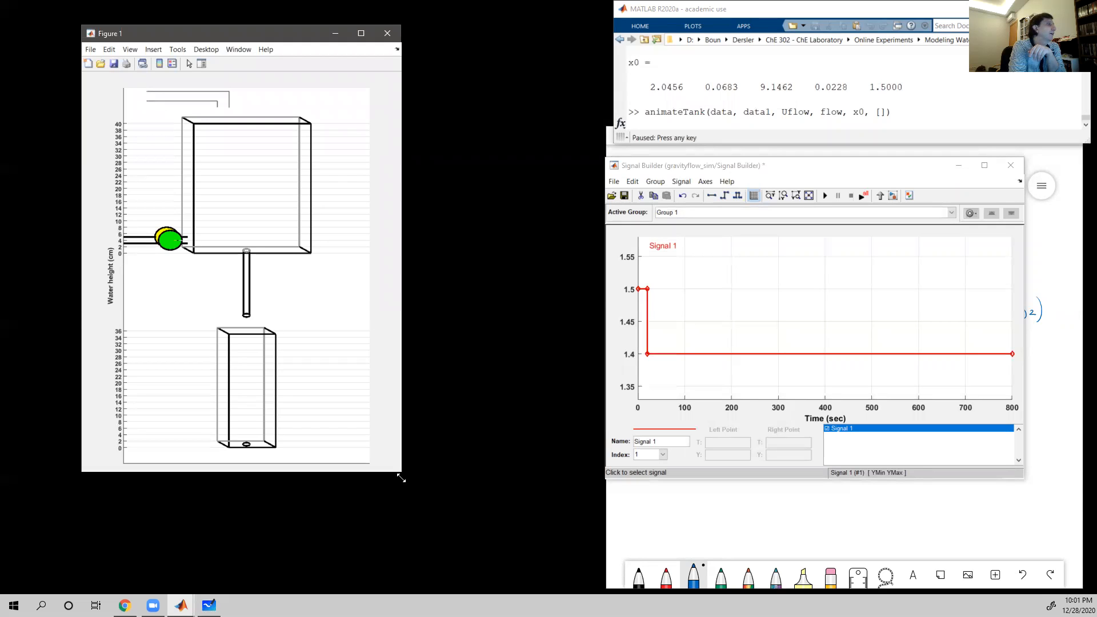
drag(401, 478, 456, 587)
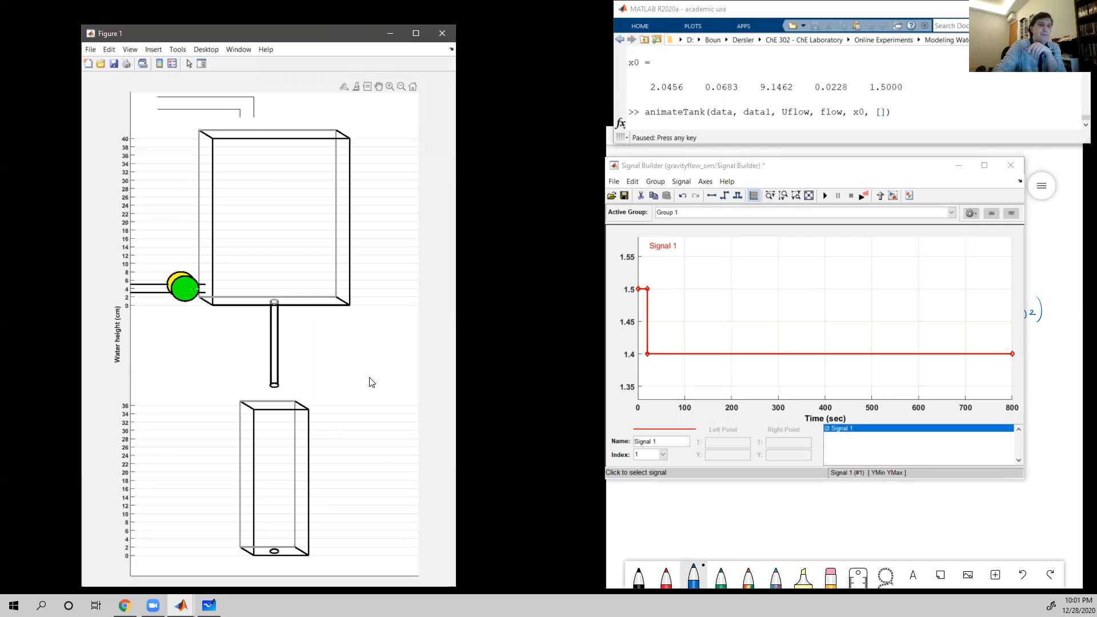
key(Return)
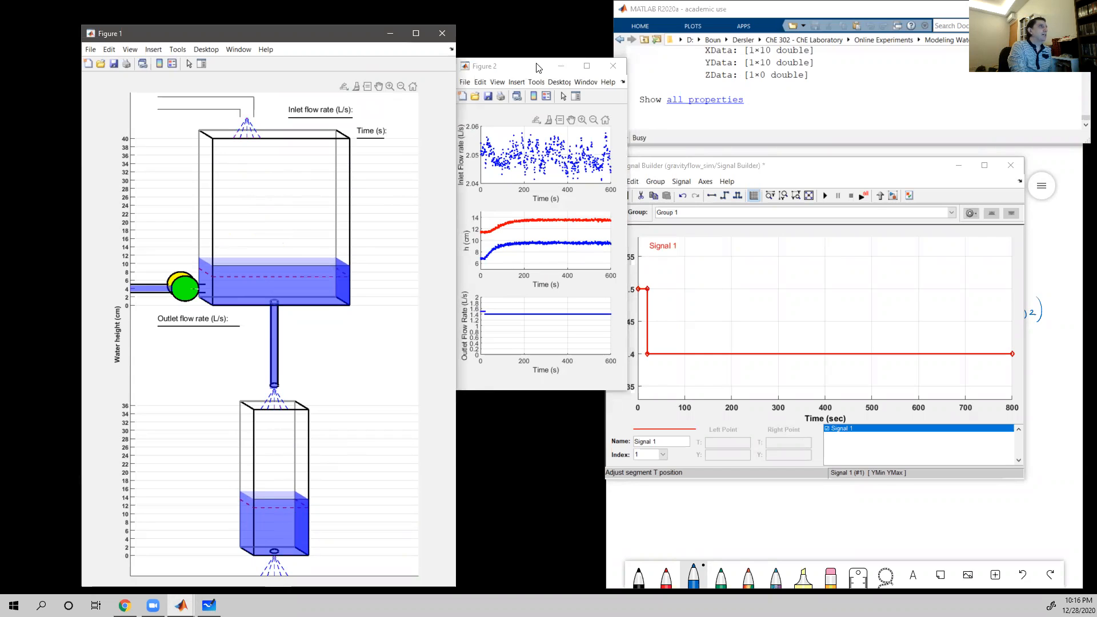
- Close the figure with the flow and height trends and plot data1.data in a new figure
drag(575, 64, 530, 105)
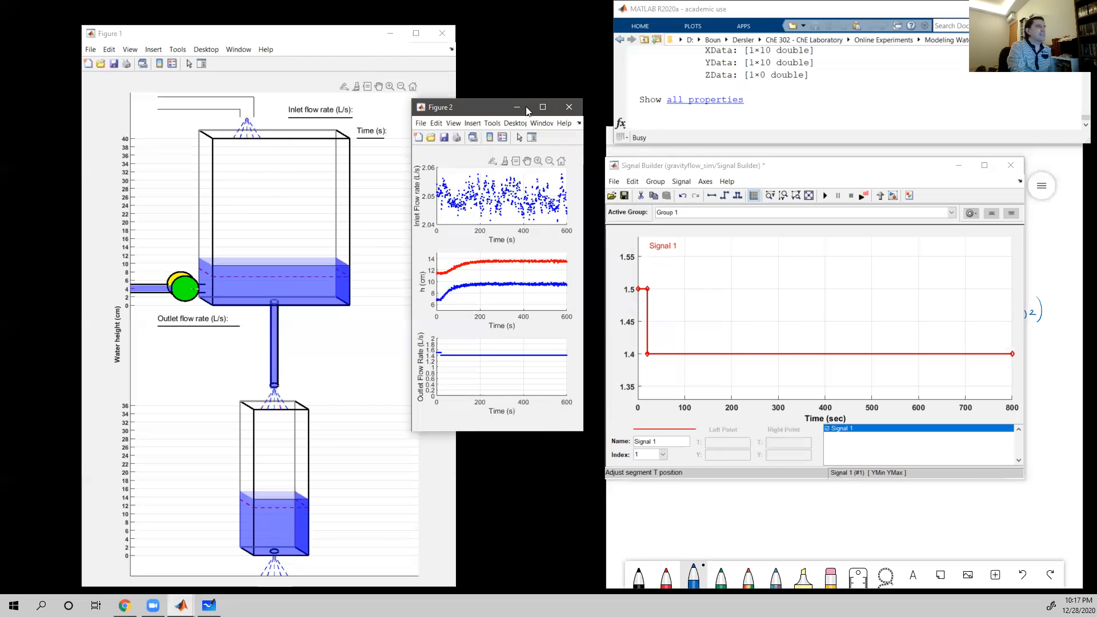
click(570, 108)
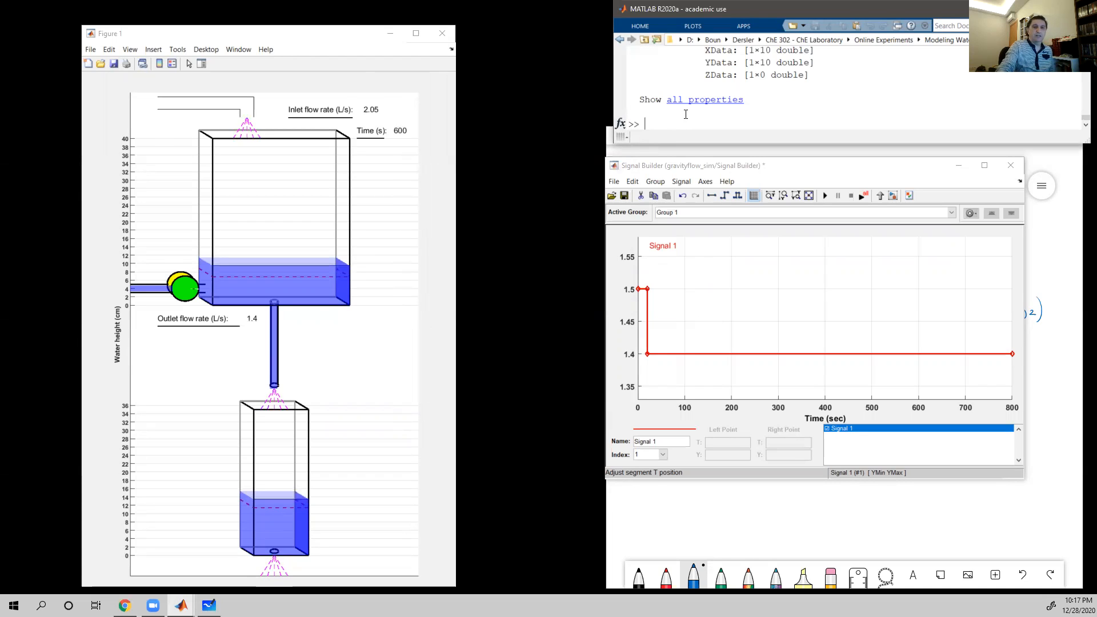
text(f)
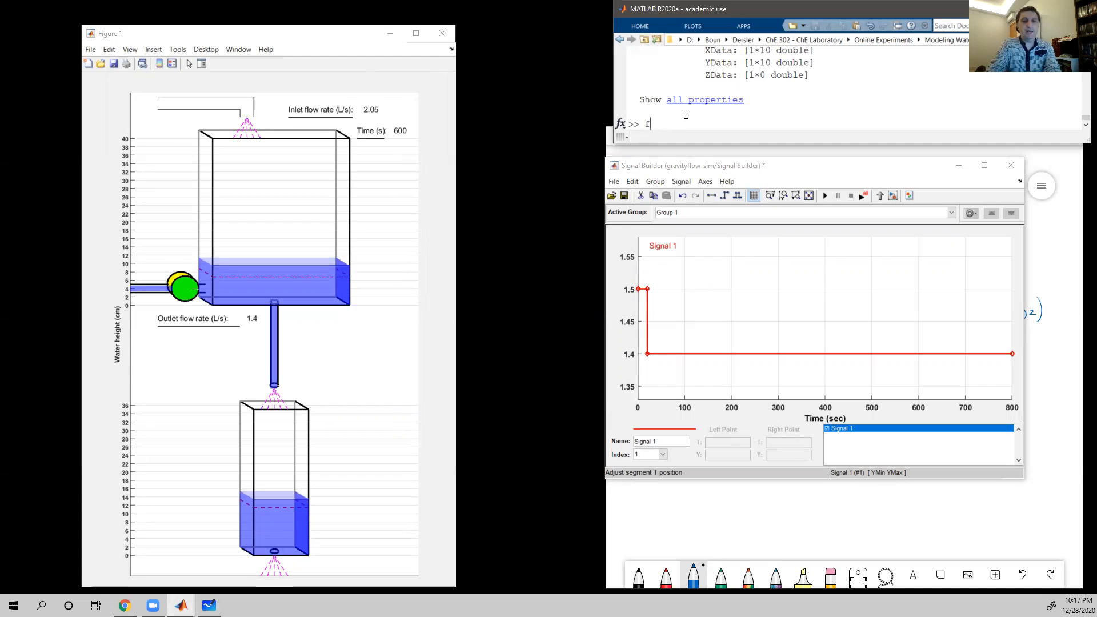
text(igure)
key(Return)
key(Up)
key(Up)
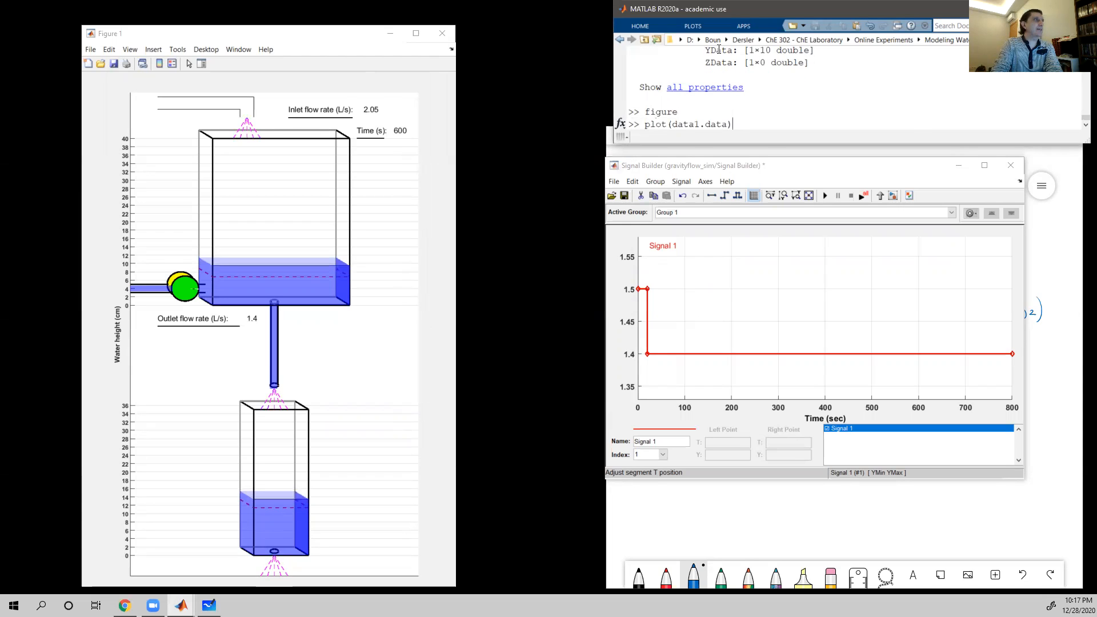
key(Return)
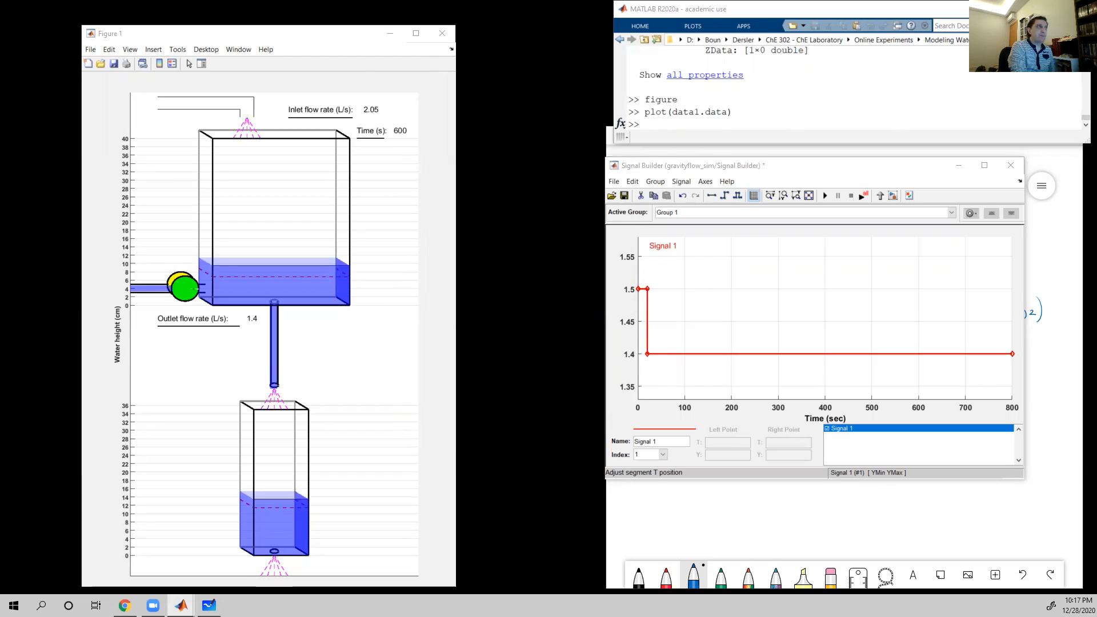
- Turn hold on for the plot and store the new response with y2 = data1.data;
click(676, 52)
text(hold on)
key(Return)
text(pl)
key(Up)
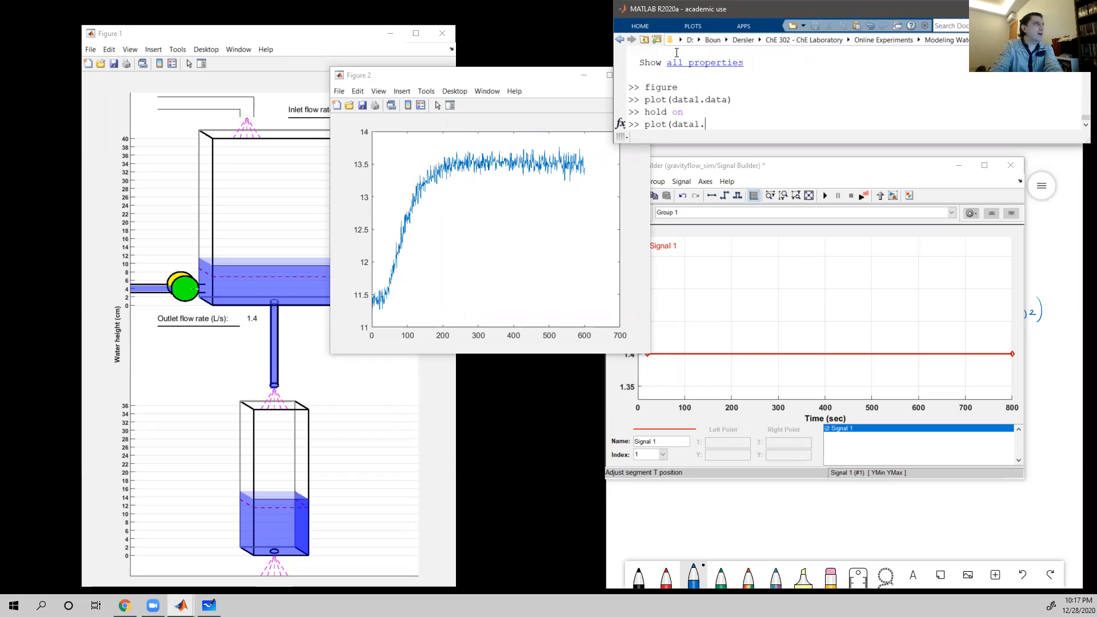
key(BackSpace)
key(BackSpace)
key(BackSpace)
key(BackSpace)
key(BackSpace)
key(BackSpace)
text(y1 = data1.data;)
text(2)
key(Return)
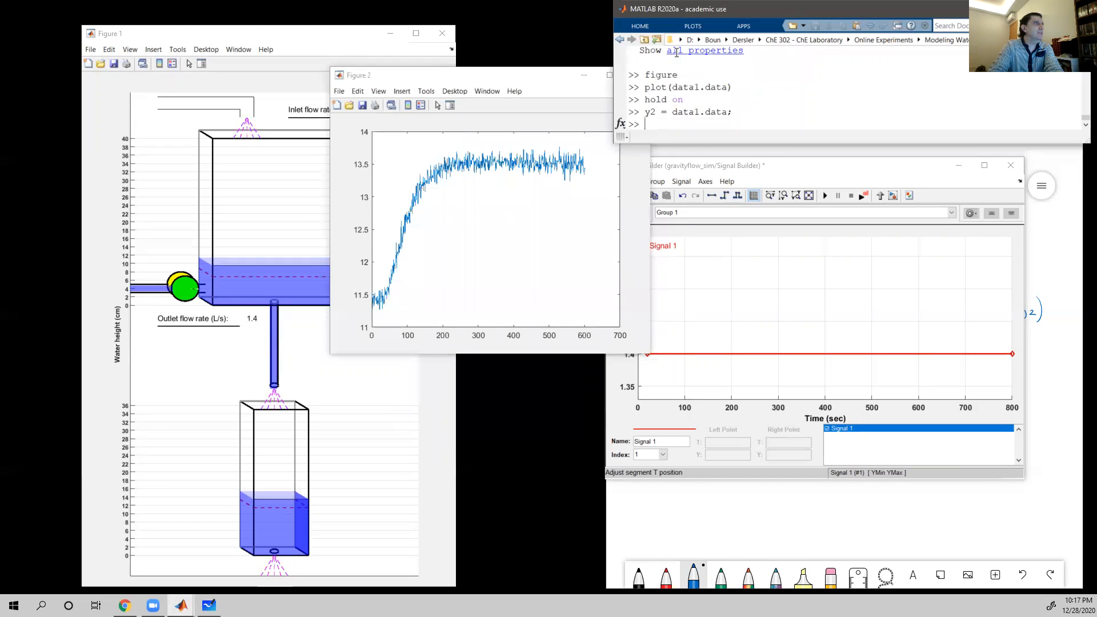
- Close all figures and plot the first response with plot(y1)
text(close all)
key(Return)
text(plot)
key(Up)
key(Left)
key(ctrl+shift+Left)
key(ctrl+shift+Left)
key(ctrl+shift+Left)
key(BackSpace)
text(y1)
key(Return)
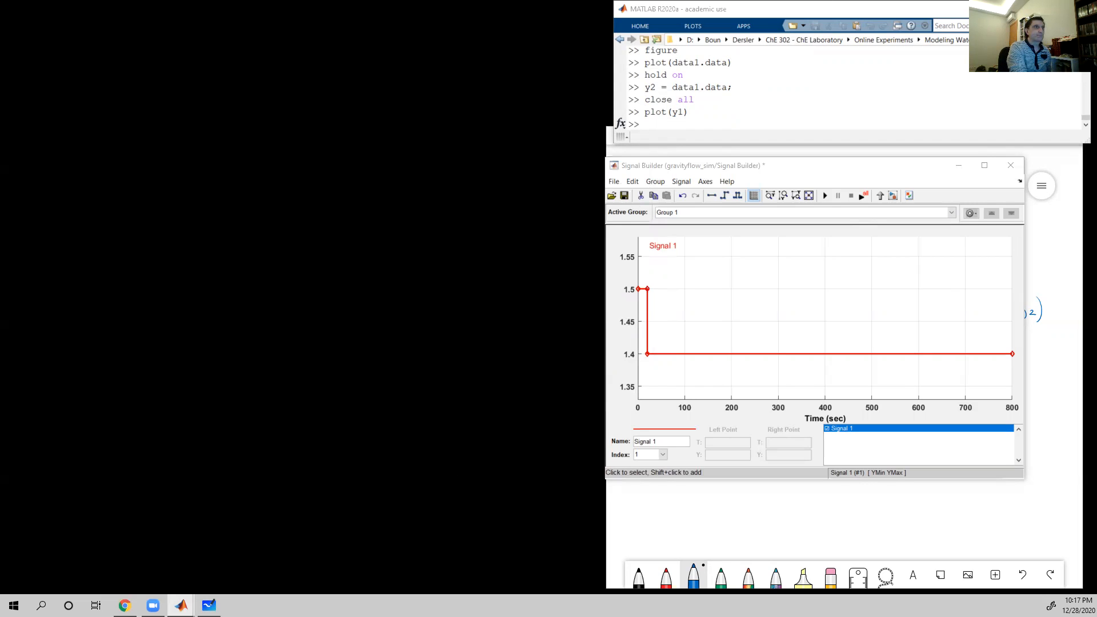
- Overlay the second response on the y1 plot using hold on and plot(y2)
click(820, 104)
text(hold on)
key(Return)
text(plot(y1)
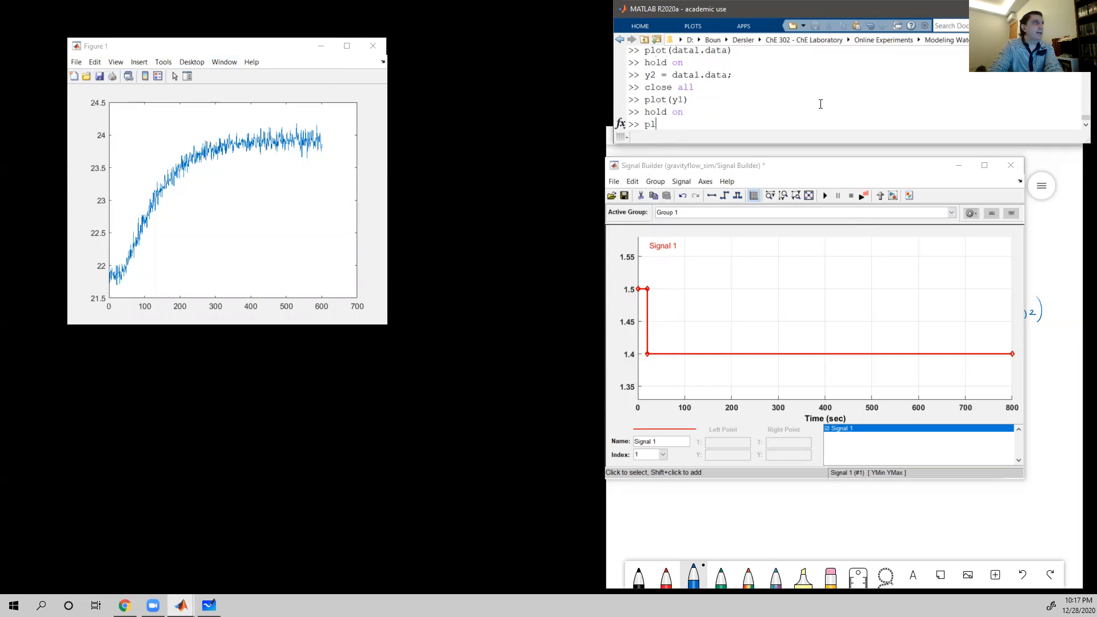
key(Return)
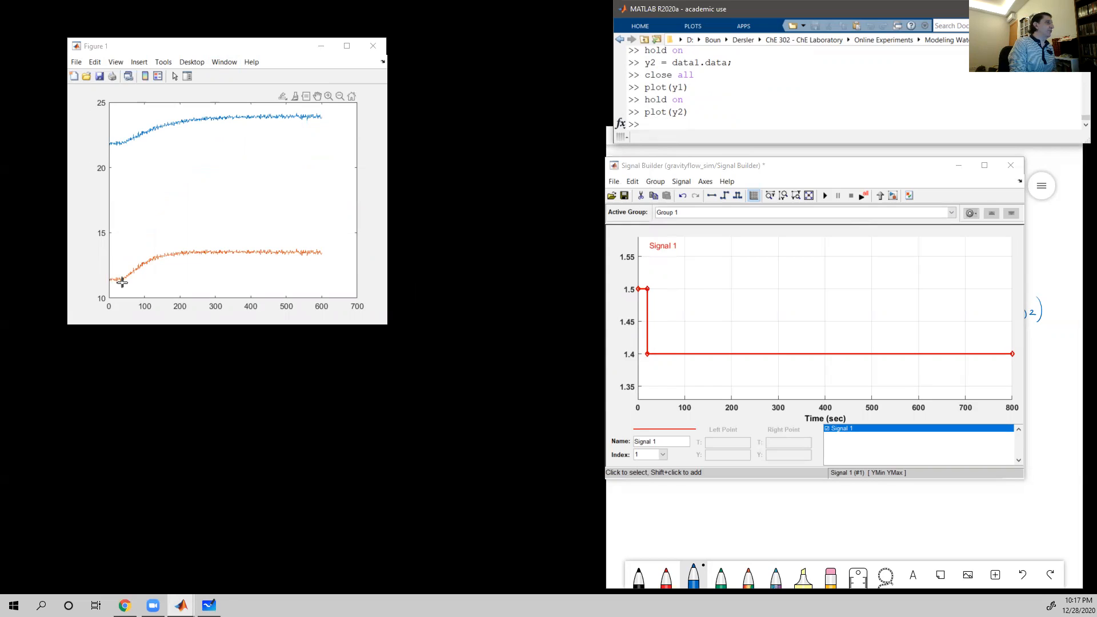
mouse_move(123, 281)
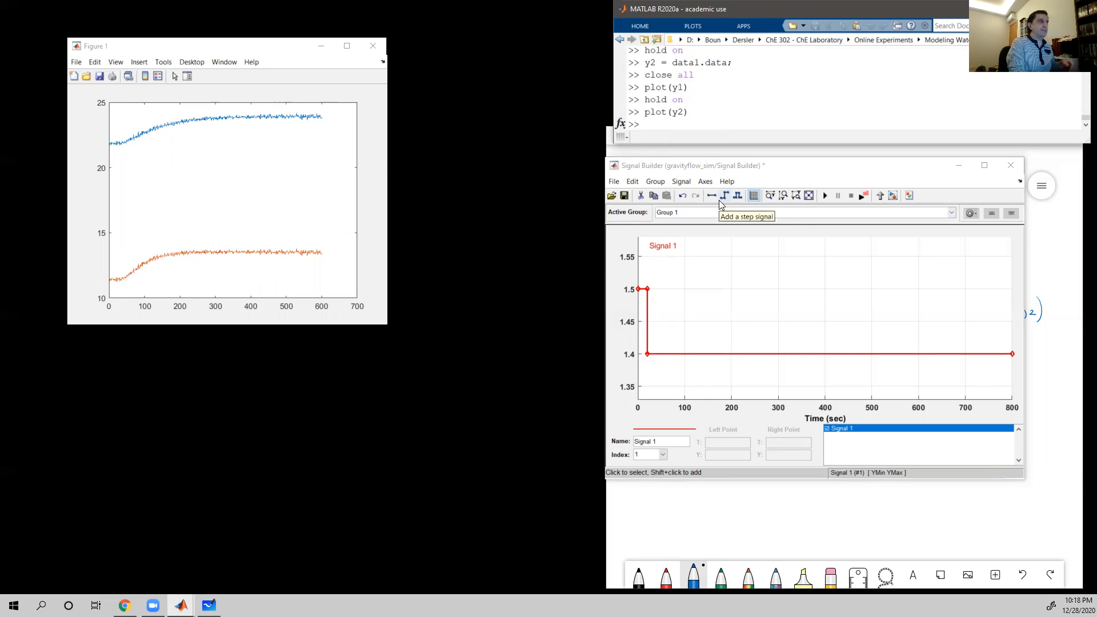
- Open a new figure and plot the first response's deviation from its initial value with plot(y1 - y1(1))
text(f)
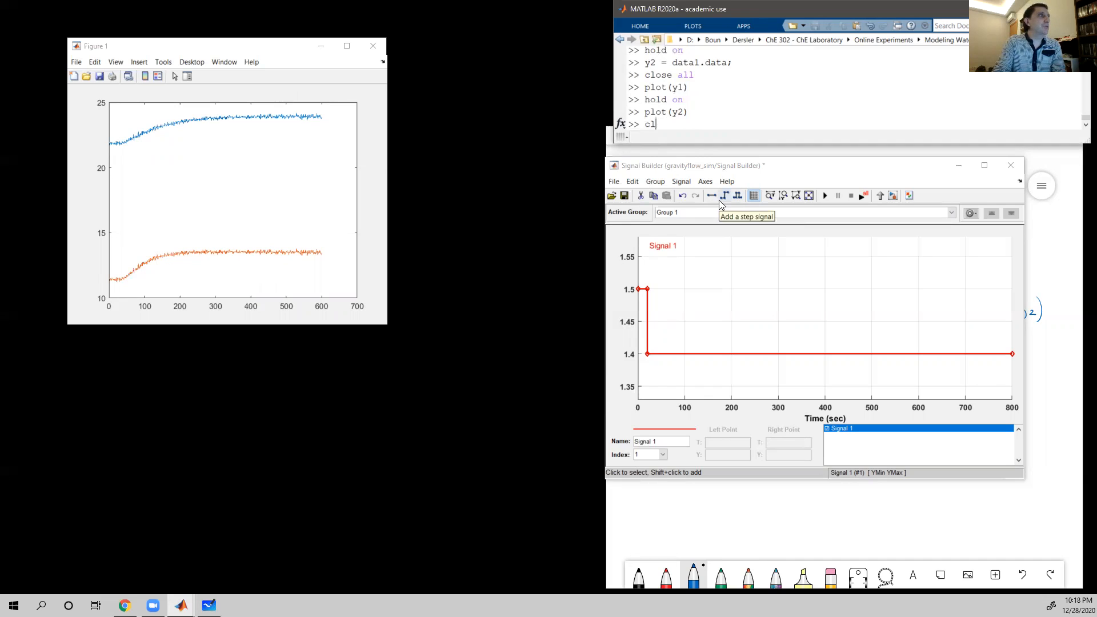
text(igure)
key(Return)
text(plot)
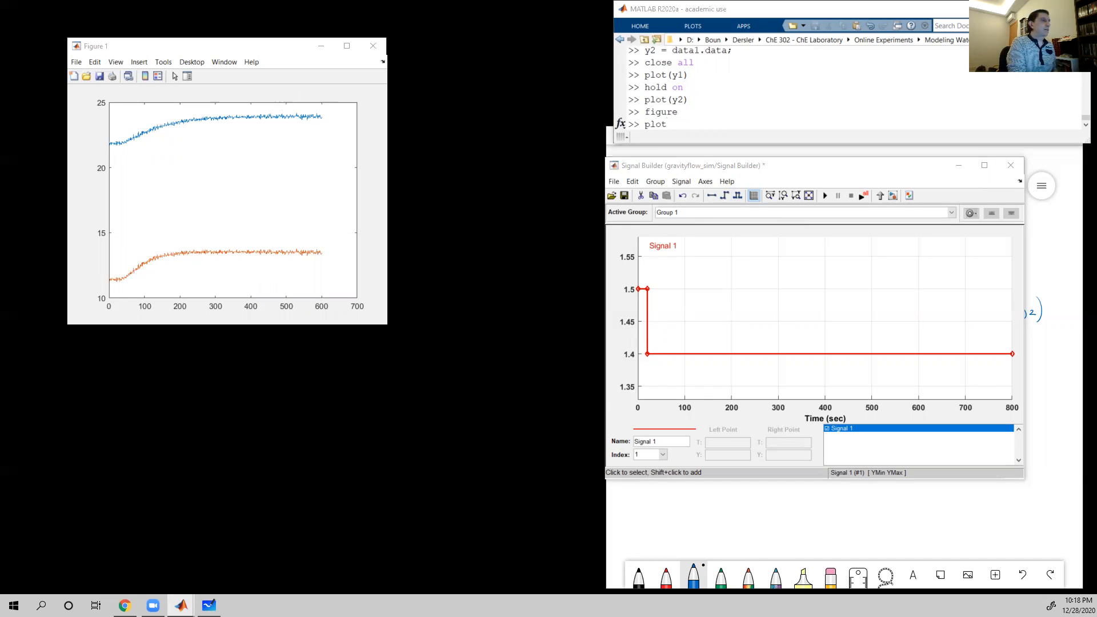
click(752, 118)
text((y1 - y1(1)))
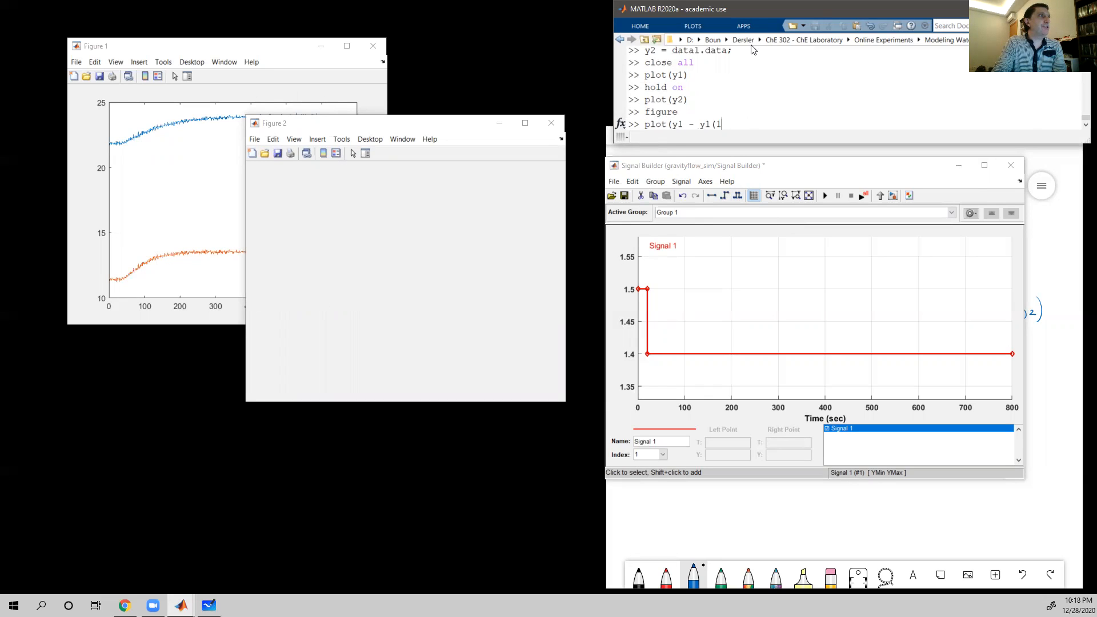
key(Return)
- Overlay the second response's deviation on the same figure using hold on and plot(y2 - y2(1))
text(hold on)
key(Return)
text(pl)
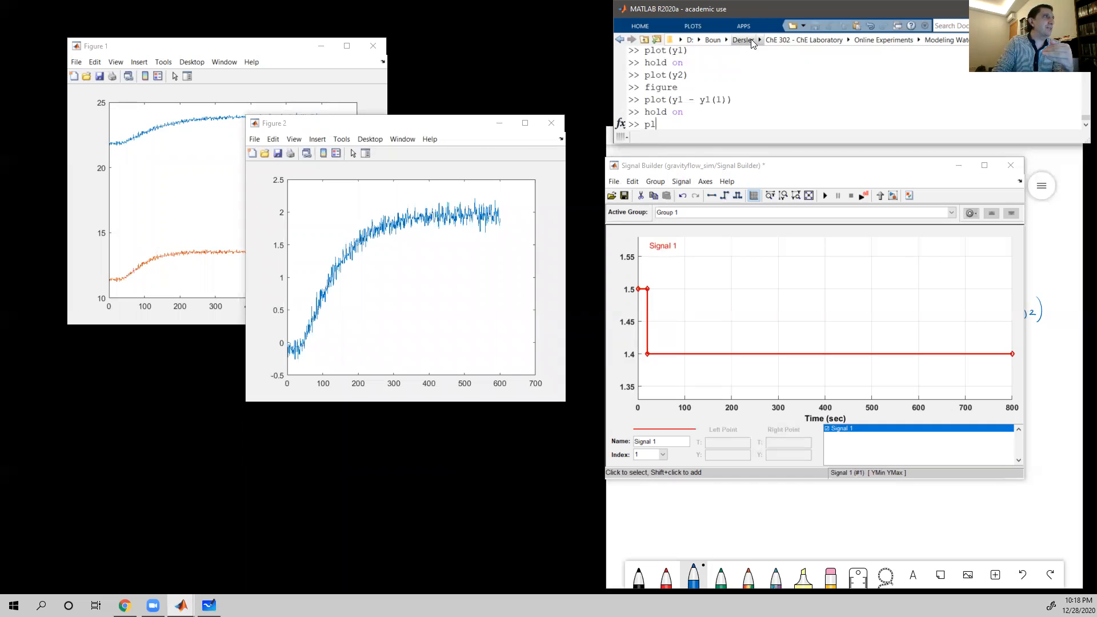
key(Up)
key(Left)
key(Left)
key(Left)
key(Left)
key(Left)
key(Left)
key(Left)
key(Left)
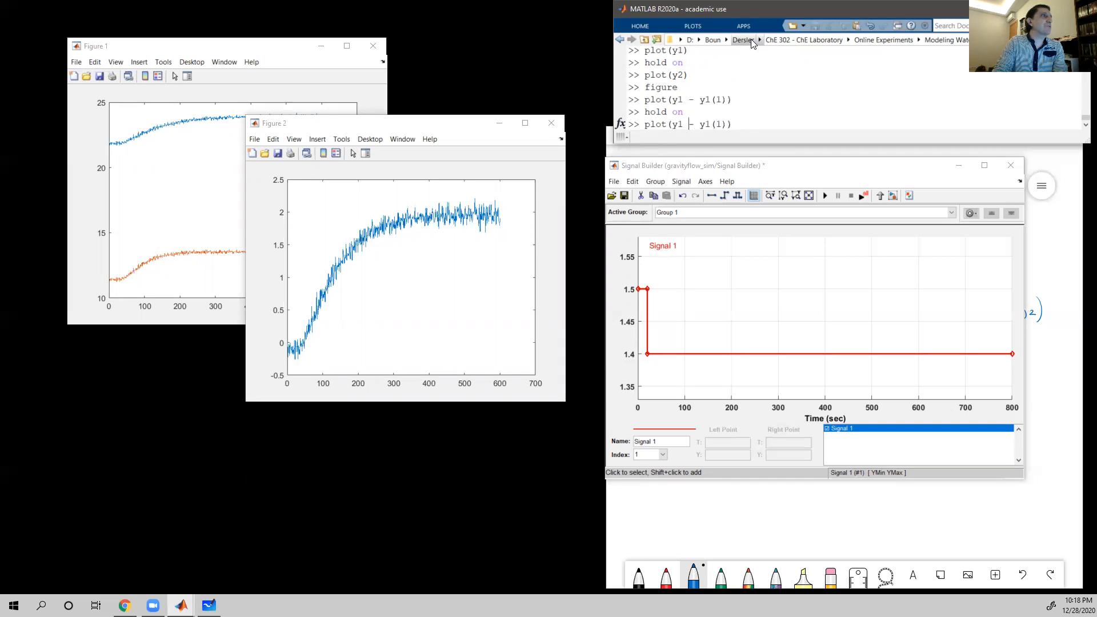
key(BackSpace)
text(2)
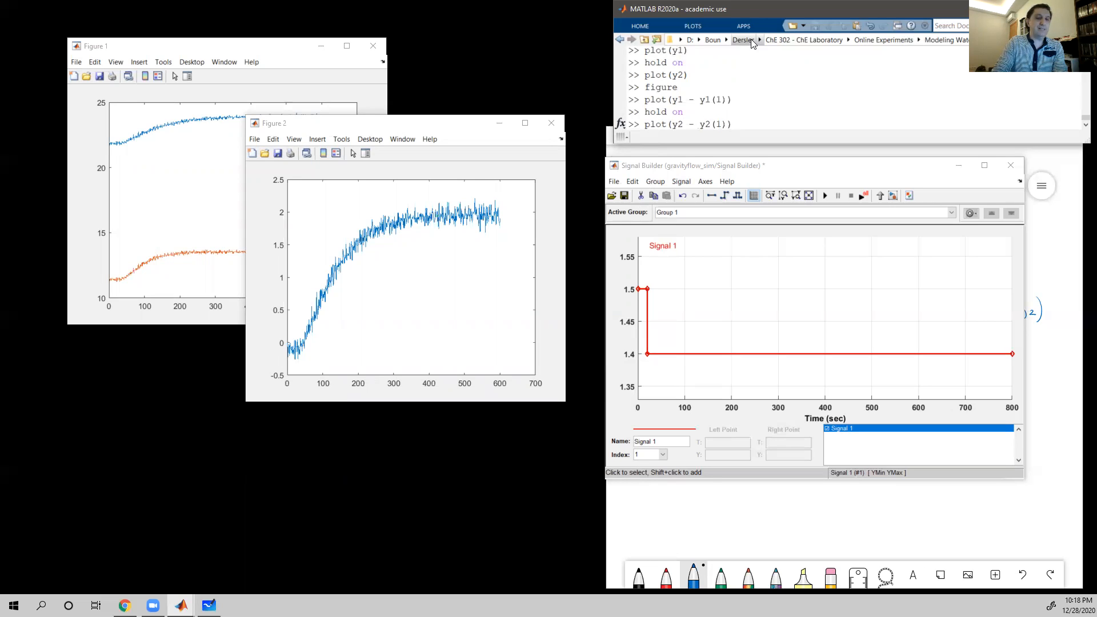
key(Return)
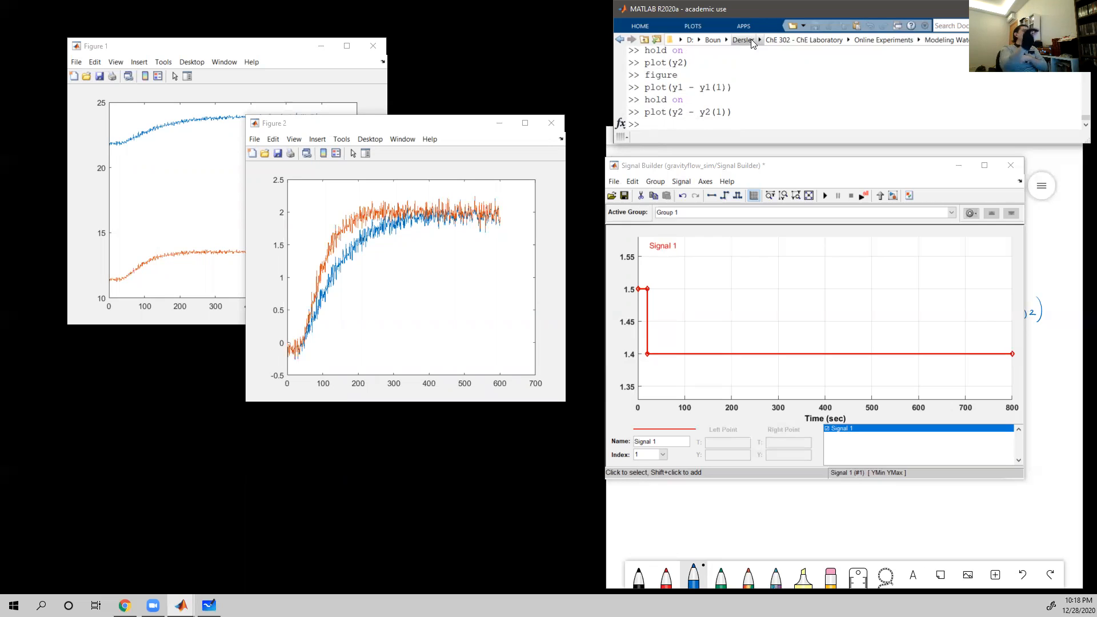
- Reposition the deviation figure slightly higher and turn on its grid with the grid command
drag(358, 127, 381, 94)
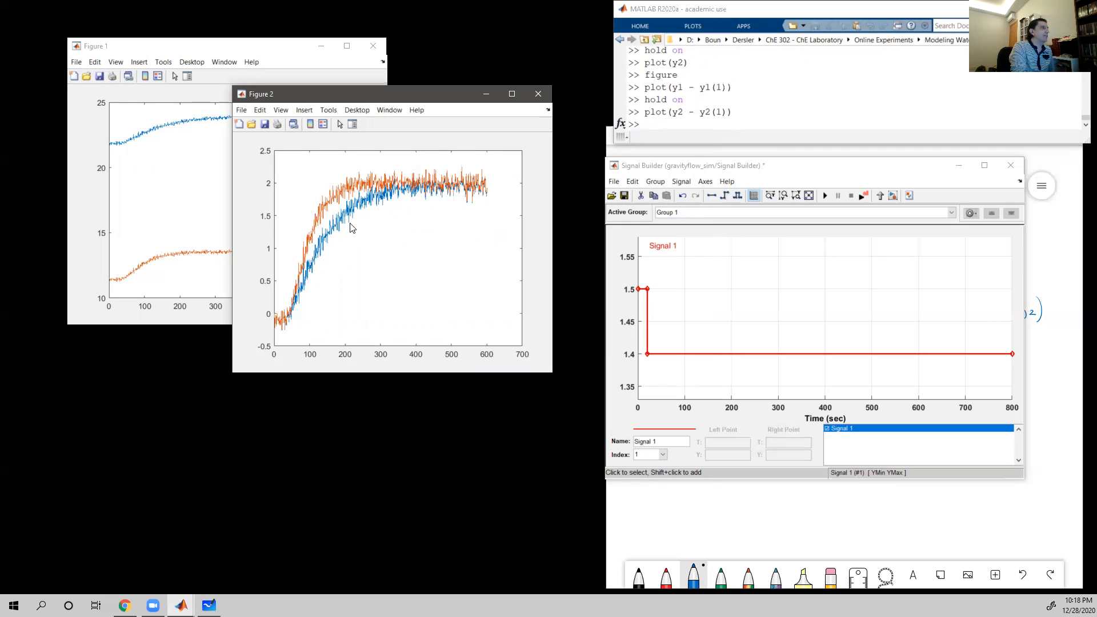
click(662, 124)
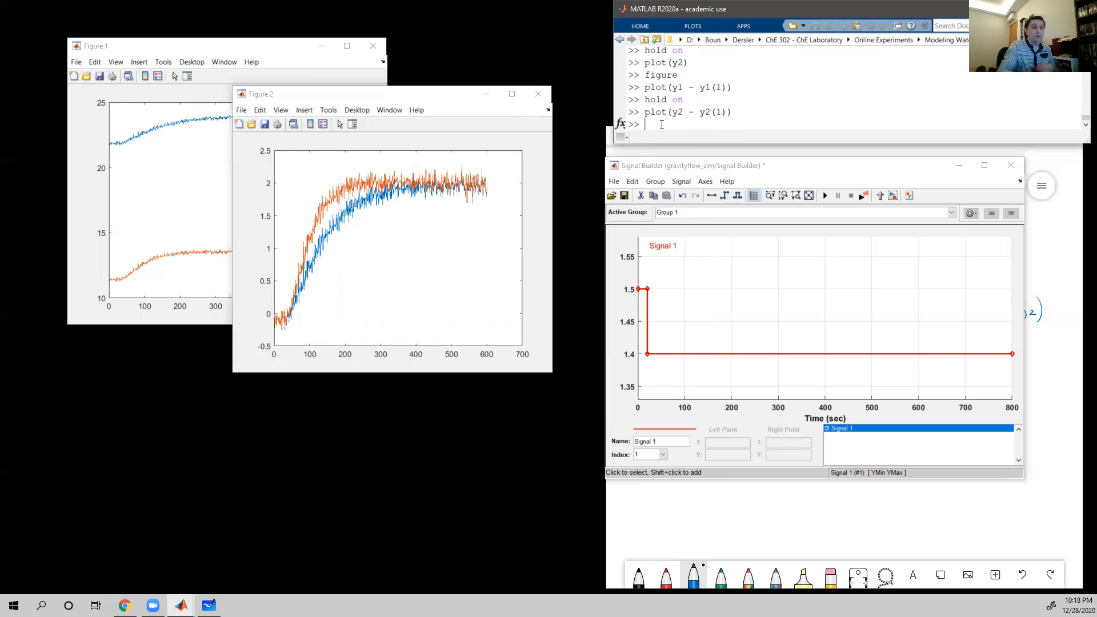
text(grid)
key(Return)
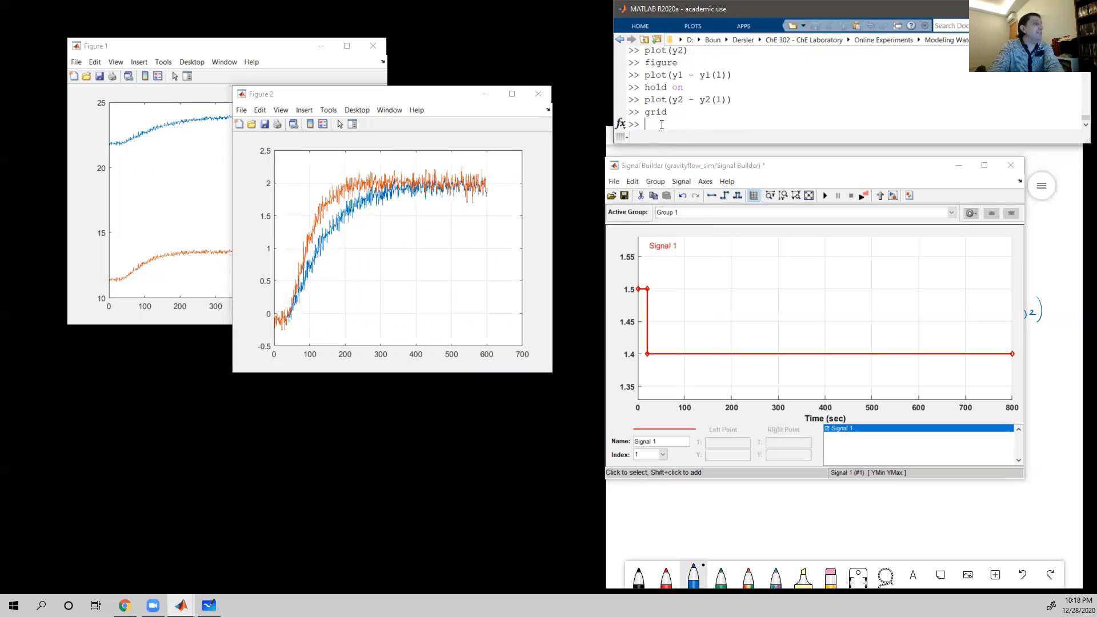
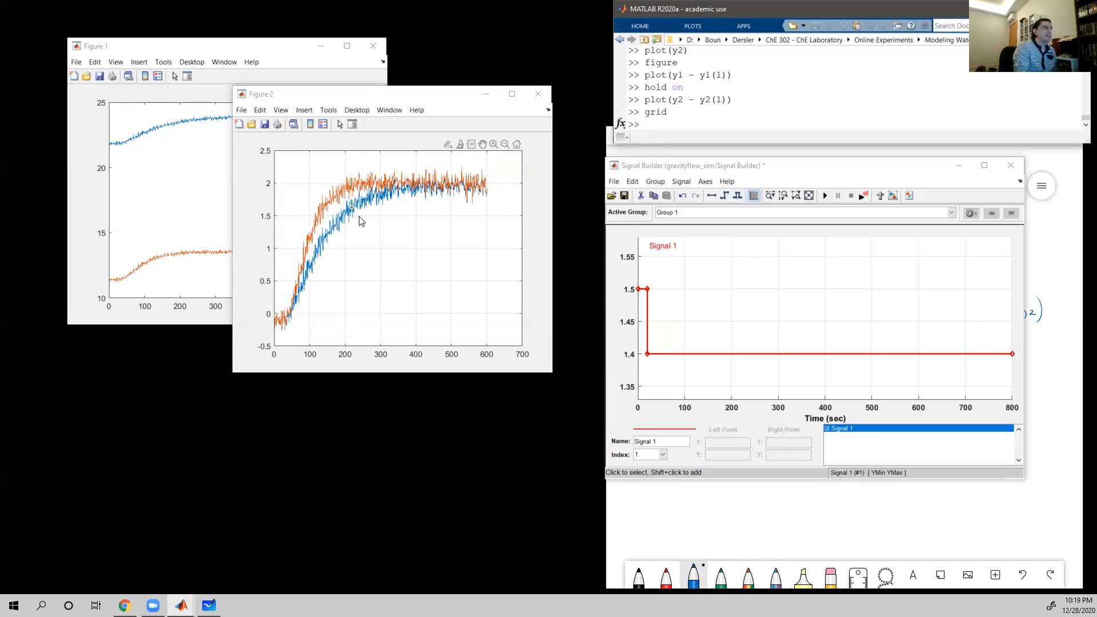
- In Microsoft Whiteboard, write the time constant under the 1.5→1.4 L/s heading and link it with an arrow from the circled τp = 162 s
click(794, 504)
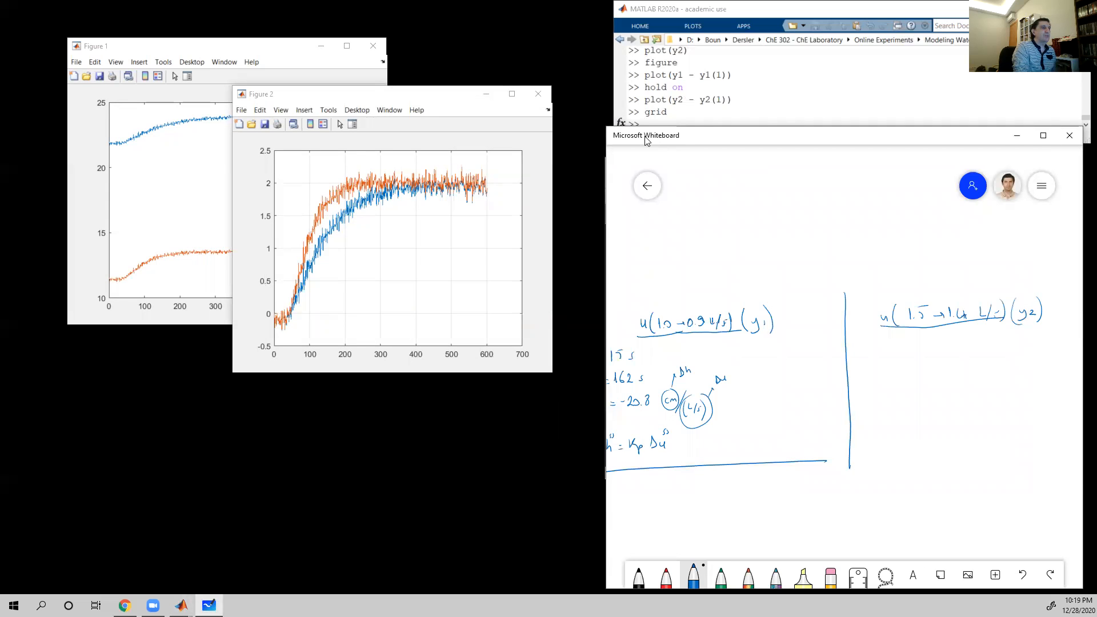
drag(657, 145, 500, 143)
drag(632, 497, 639, 497)
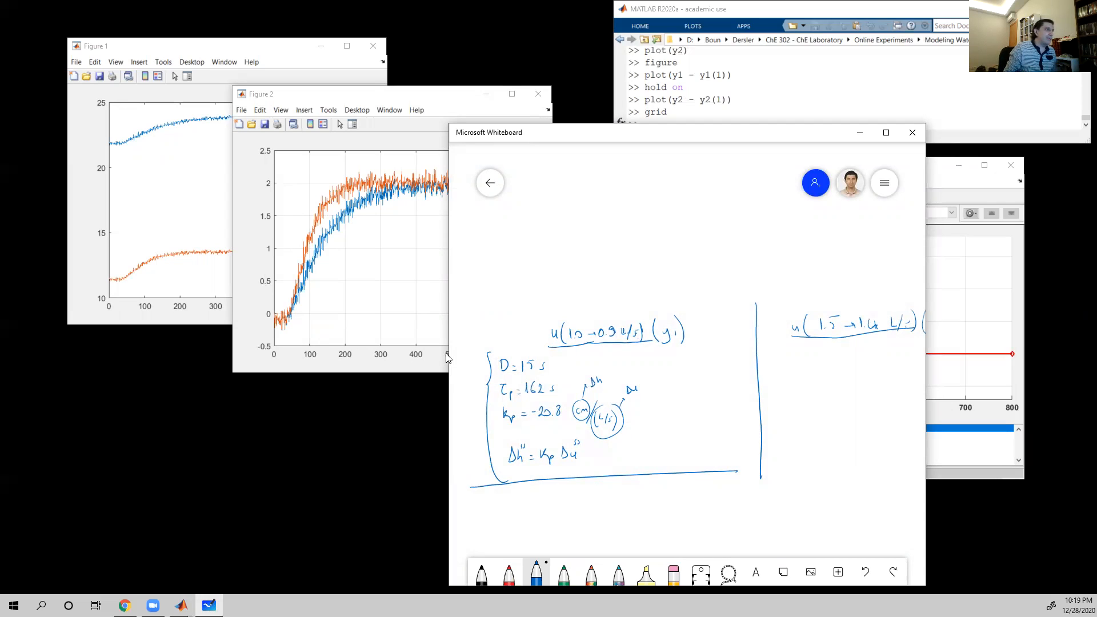
mouse_move(516, 376)
mouse_down()
mouse_move(492, 386)
mouse_move(813, 370)
mouse_move(806, 394)
mouse_move(864, 386)
mouse_move(878, 396)
mouse_up()
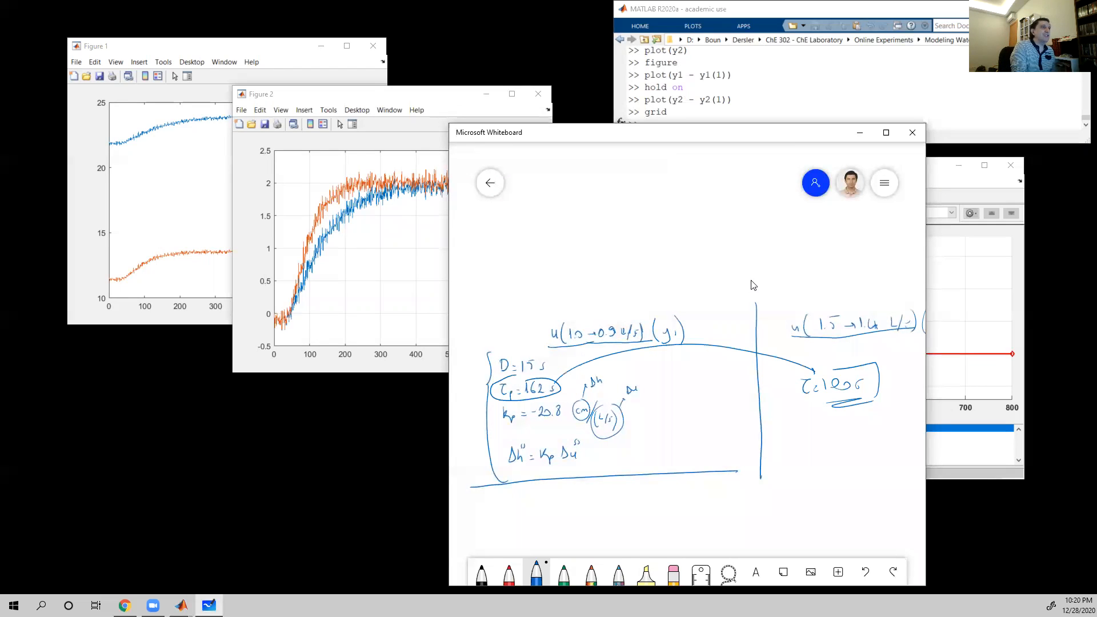
- Circle the initial outlet flows 1.0 and 1.5 in the two step-change headings on the whiteboard
drag(752, 284, 674, 267)
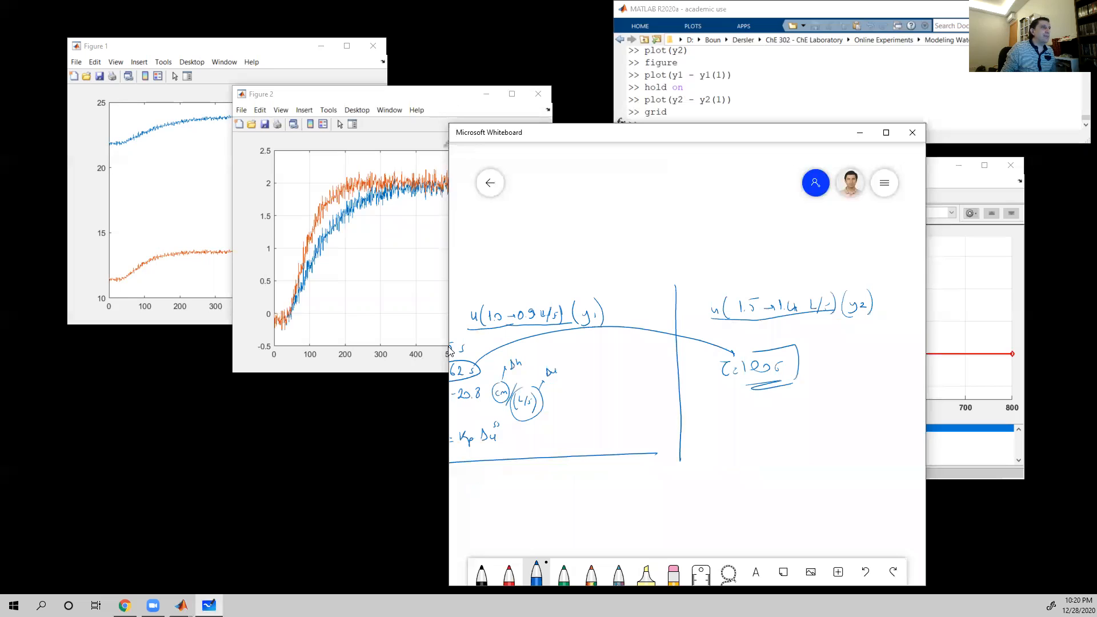
mouse_move(493, 303)
mouse_down()
mouse_move(488, 325)
mouse_move(504, 304)
mouse_up()
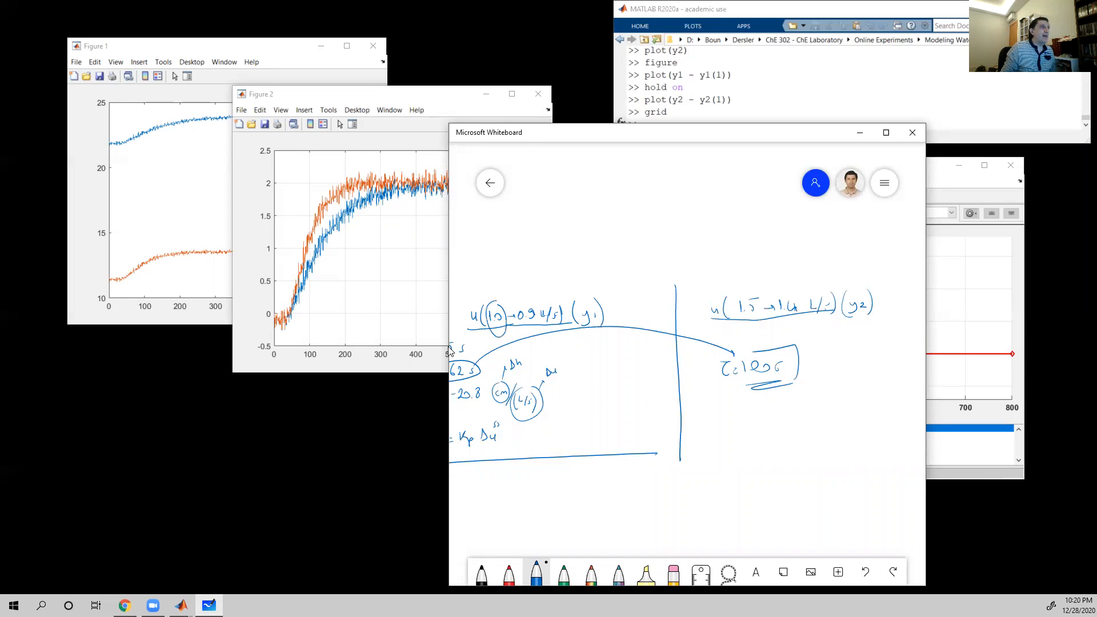
mouse_move(750, 284)
mouse_down()
mouse_move(746, 331)
mouse_move(763, 288)
mouse_up()
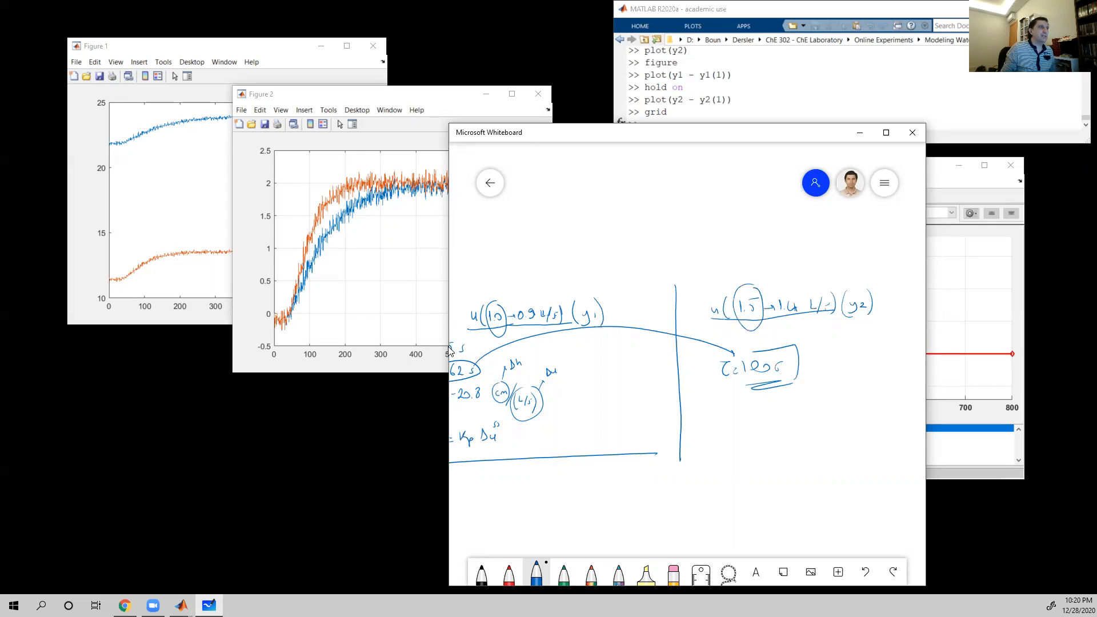
- Draw arrows from the circled initial flows 1.0 and 1.5 and annotate them with h = 21.8 cm and h = 12 cm
drag(502, 304, 522, 282)
drag(759, 292, 779, 268)
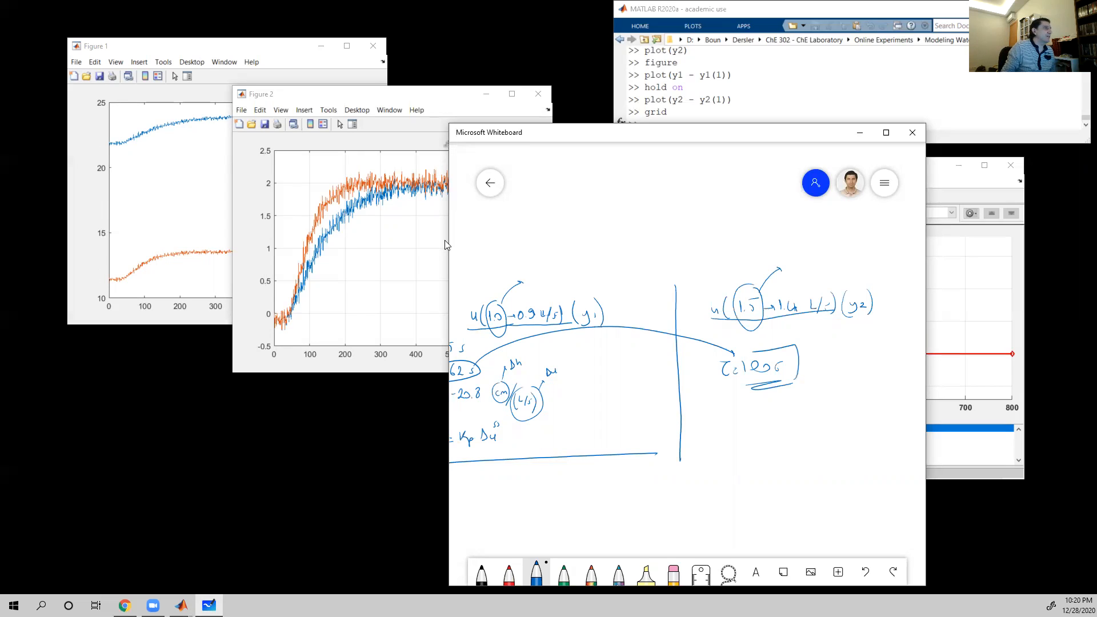
mouse_move(523, 272)
mouse_down()
mouse_move(524, 282)
mouse_move(547, 267)
mouse_move(556, 246)
mouse_up()
click(553, 259)
drag(565, 247, 573, 245)
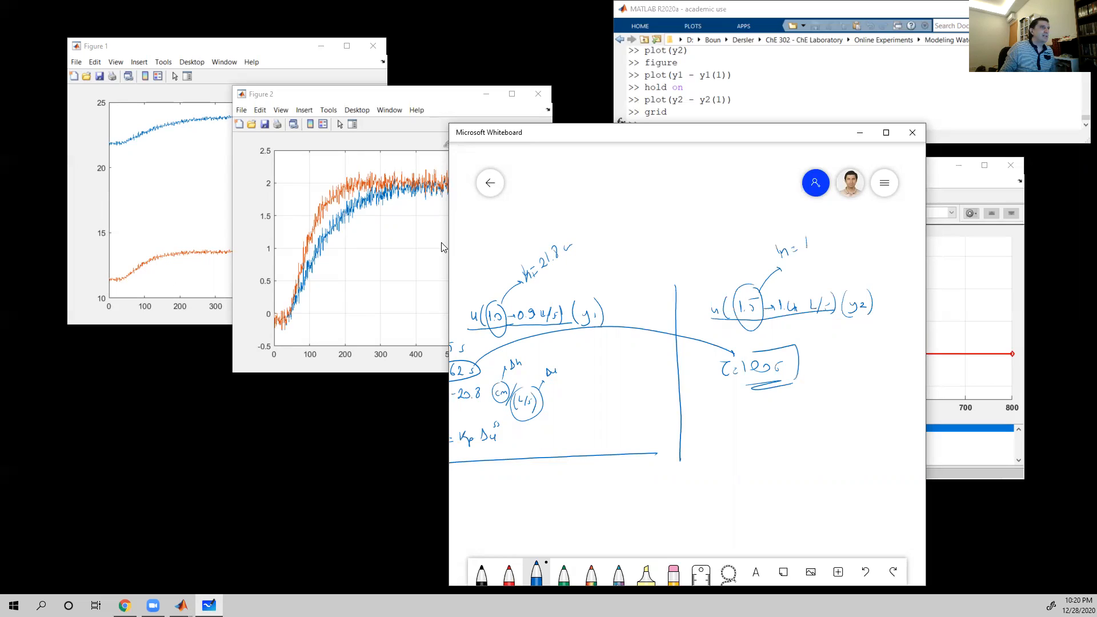
drag(825, 235, 844, 238)
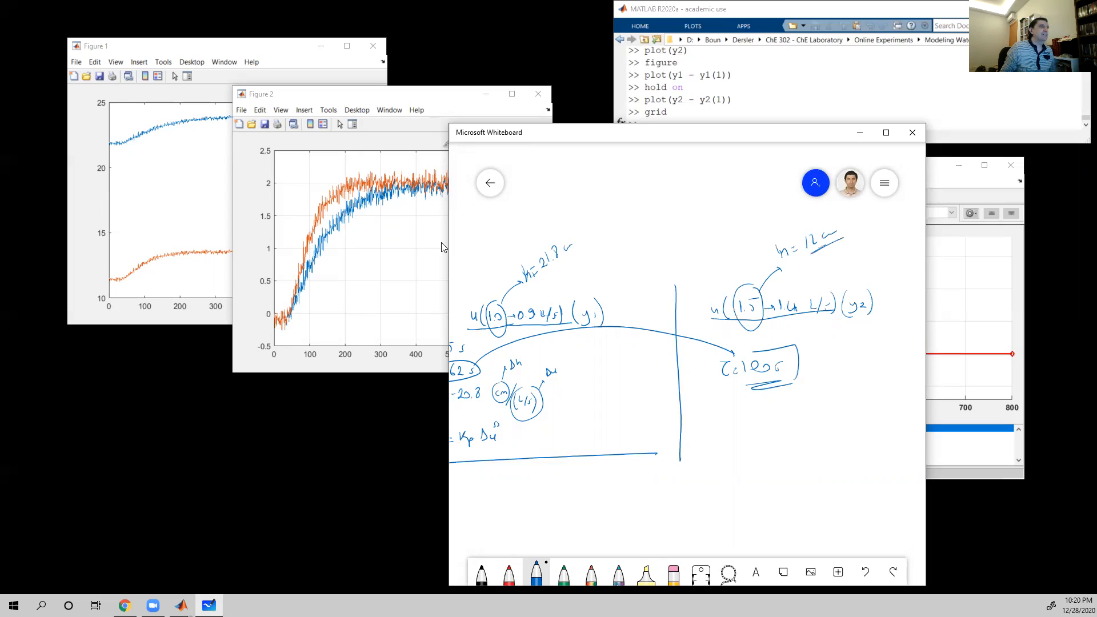
- Circle the final flows 1.4 and 0.9, then write Δy1 = Δy2 with steady-state superscripts between the two headings and box it
mouse_move(794, 289)
mouse_down()
mouse_move(775, 305)
mouse_move(803, 312)
mouse_move(795, 293)
mouse_up()
mouse_move(527, 301)
mouse_down()
mouse_move(523, 329)
mouse_move(528, 303)
mouse_up()
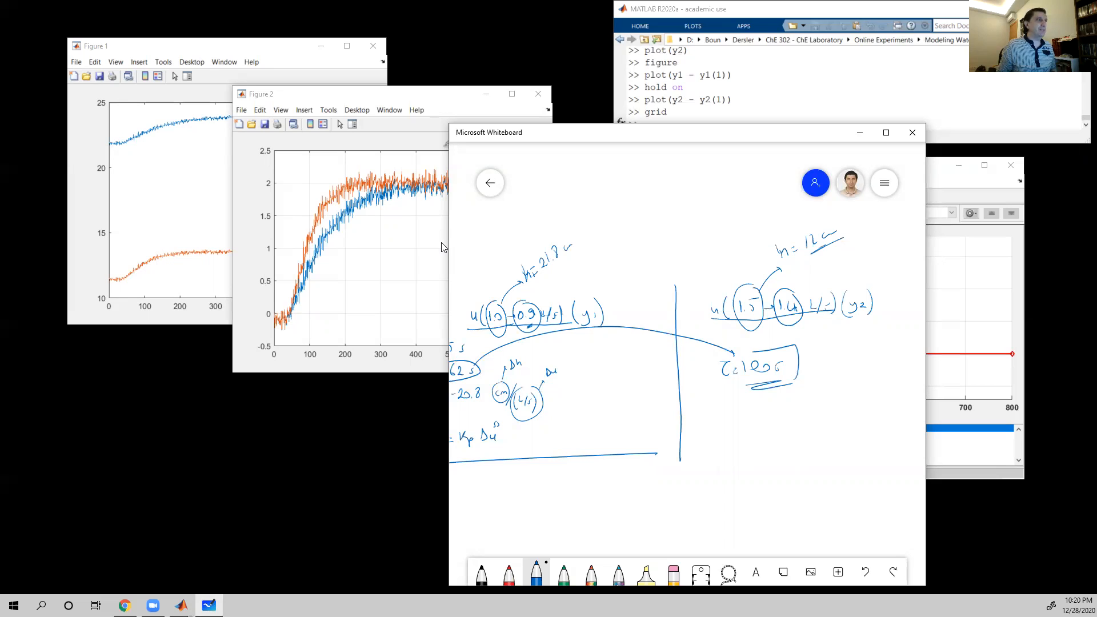
drag(614, 249, 624, 268)
mouse_move(656, 221)
mouse_down()
mouse_move(655, 232)
mouse_move(673, 236)
mouse_up()
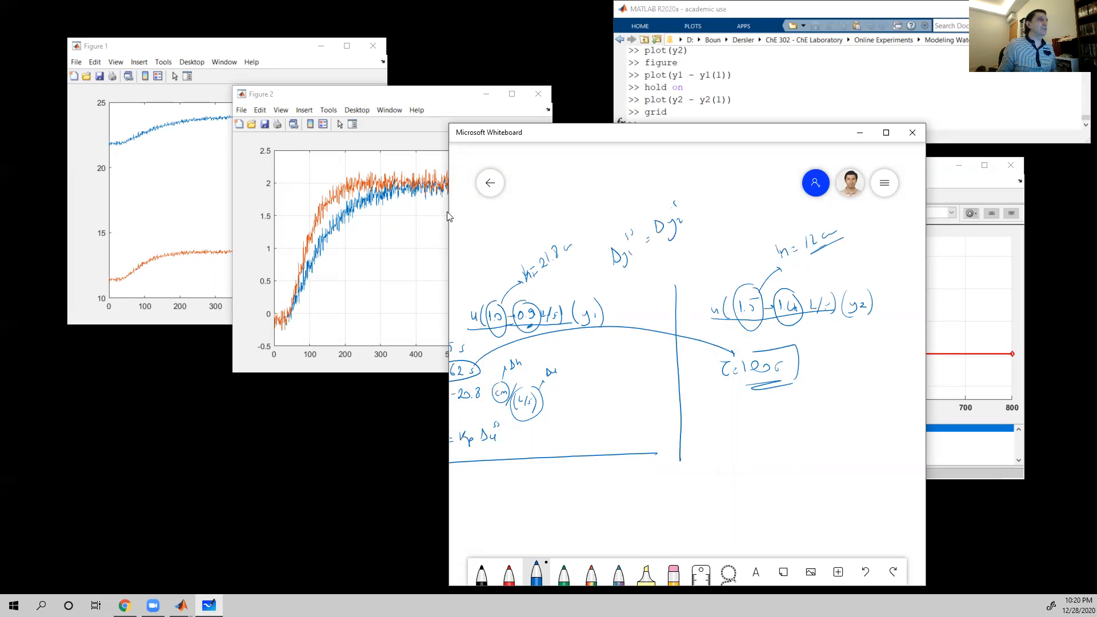
mouse_move(618, 279)
mouse_down()
mouse_move(702, 220)
mouse_move(595, 240)
mouse_move(624, 275)
mouse_up()
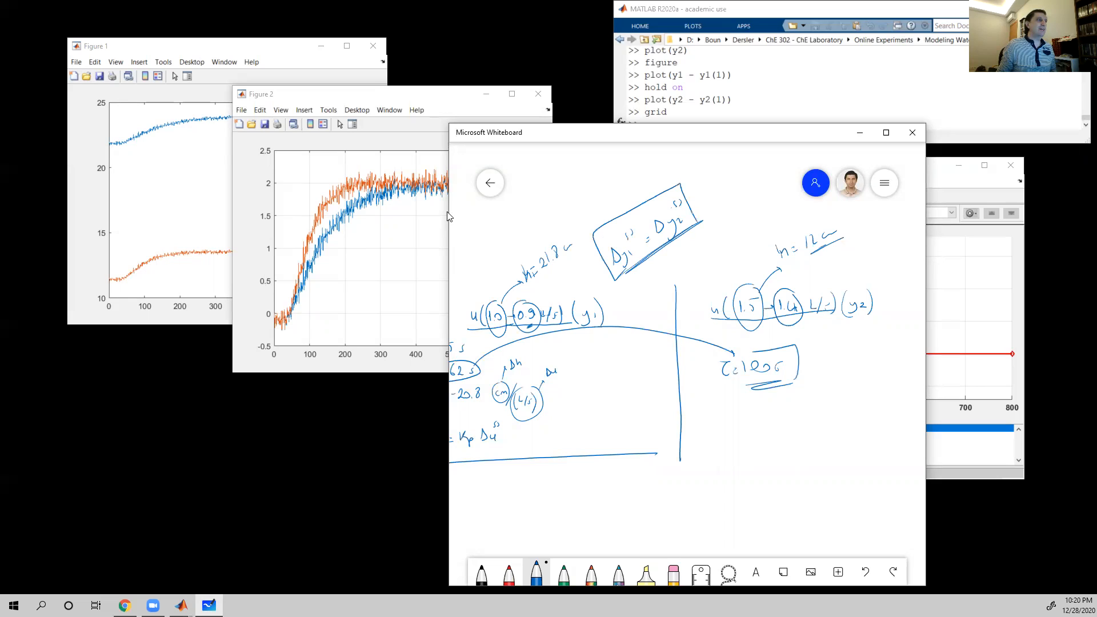
- Write Kp = -20 cm/(L/s) under the second step's time constant and close that column with a horizontal line
mouse_move(711, 409)
mouse_down()
mouse_move(727, 438)
mouse_move(759, 420)
mouse_up()
drag(764, 410, 792, 412)
mouse_move(800, 404)
mouse_down()
mouse_move(793, 434)
mouse_move(810, 432)
mouse_move(800, 441)
mouse_move(822, 423)
mouse_up()
drag(824, 413, 827, 436)
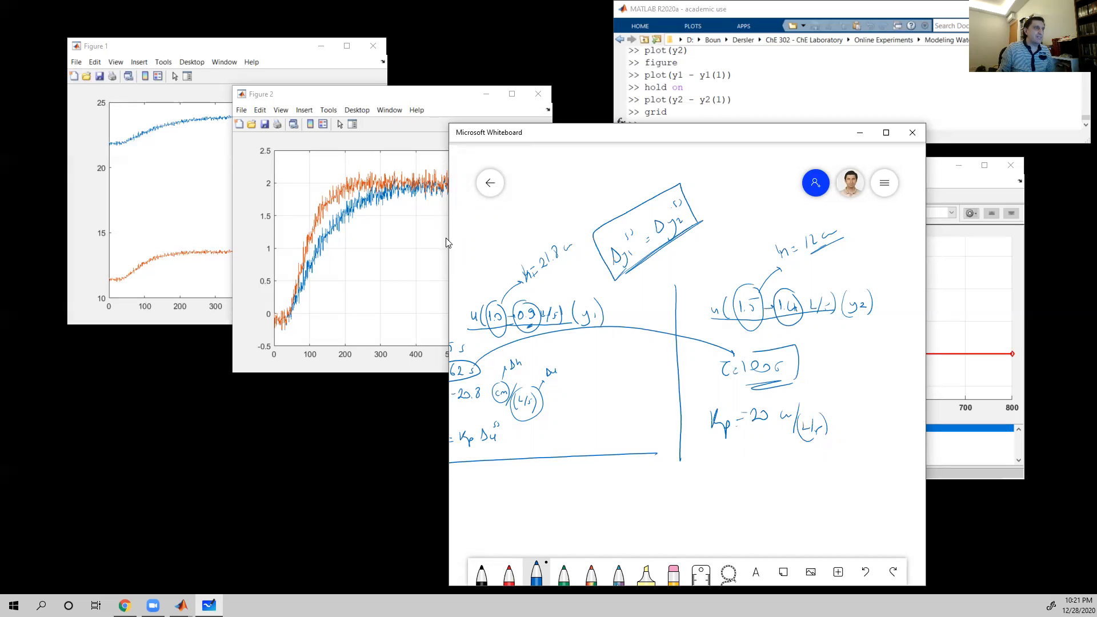
drag(682, 455, 890, 440)
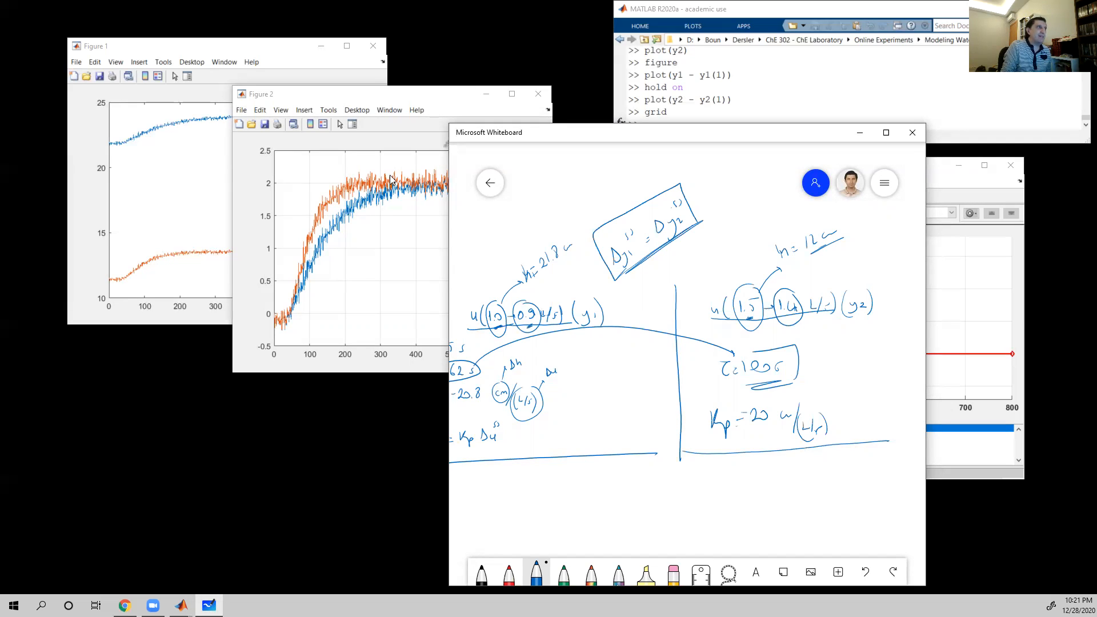
- Write and circle 1.6 L/s beside the 12 cm level, and a circled time-constant symbol τ beside the first column's gain units
mouse_move(857, 251)
mouse_down()
mouse_move(858, 263)
mouse_move(900, 256)
mouse_up()
mouse_move(867, 283)
mouse_down()
mouse_move(864, 229)
mouse_move(844, 264)
mouse_up()
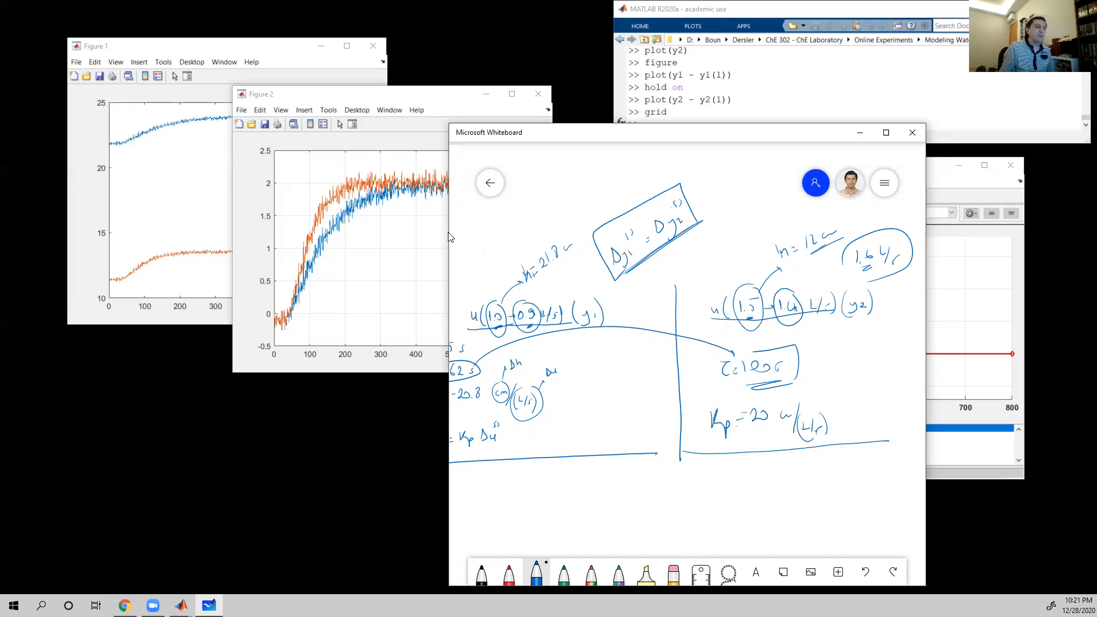
mouse_move(602, 403)
mouse_down()
mouse_move(626, 408)
mouse_move(632, 388)
mouse_move(620, 428)
mouse_up()
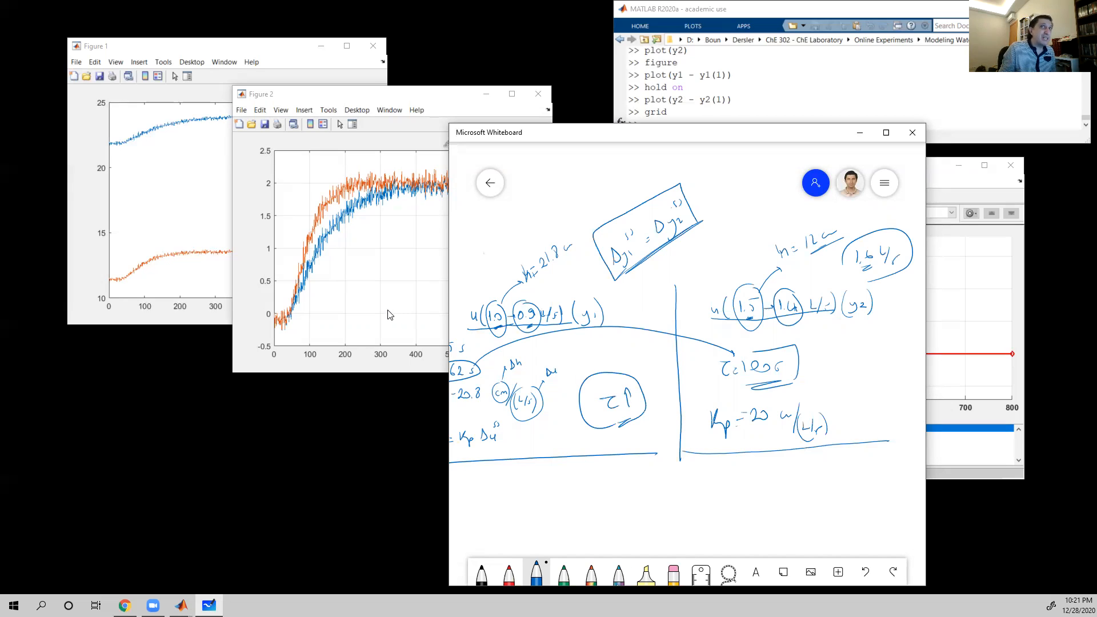
- Link the circled τ to a note reading Kc, τI PI controller below the columns, then circle and underline Kc and τI
drag(617, 422, 682, 489)
mouse_move(689, 467)
mouse_down()
mouse_move(689, 487)
mouse_move(718, 484)
mouse_up()
mouse_move(724, 476)
mouse_down()
mouse_move(727, 486)
mouse_move(763, 468)
mouse_move(769, 480)
mouse_move(797, 481)
mouse_move(819, 460)
mouse_move(847, 487)
mouse_up()
drag(817, 497, 843, 494)
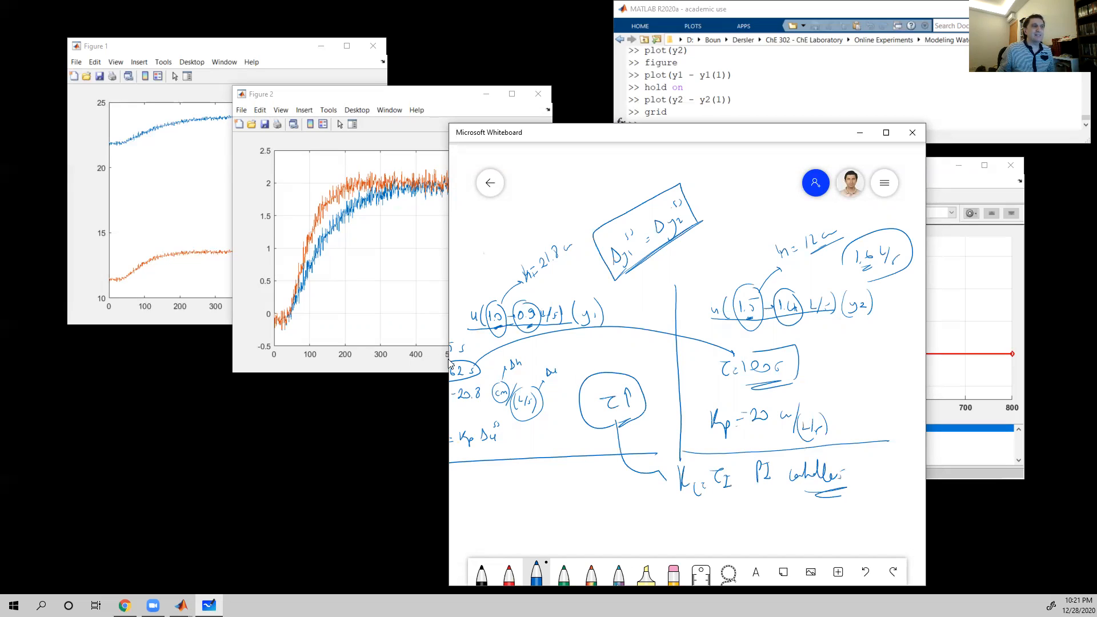
mouse_move(698, 454)
mouse_down()
mouse_move(679, 457)
mouse_move(706, 456)
mouse_move(639, 430)
mouse_move(676, 456)
mouse_up()
mouse_move(622, 378)
mouse_down()
mouse_move(596, 386)
mouse_move(620, 379)
mouse_move(629, 403)
mouse_up()
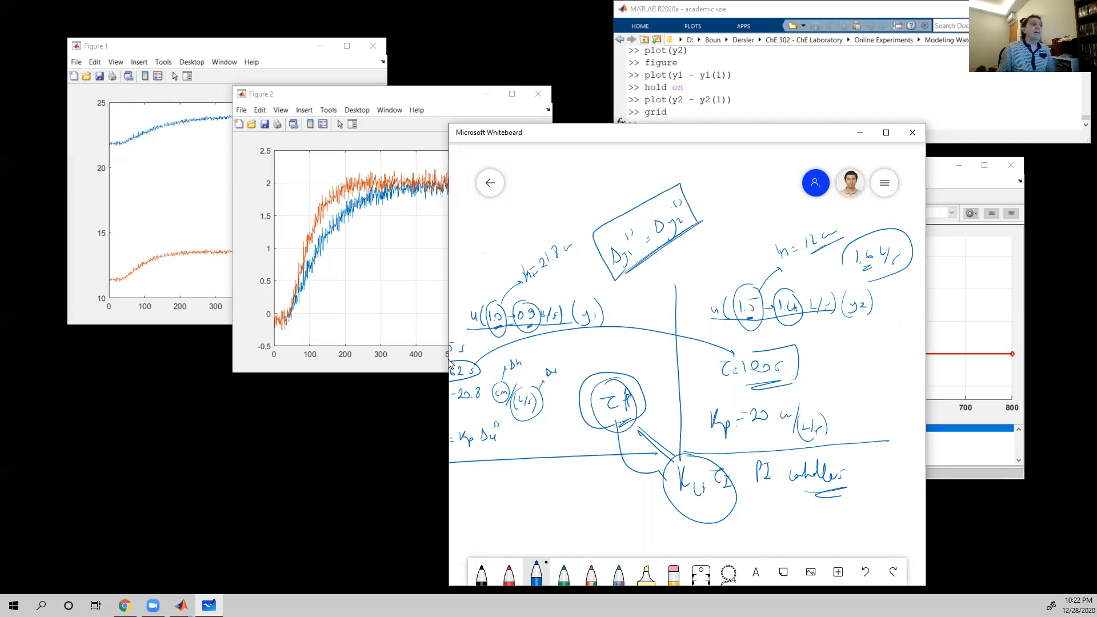
drag(691, 505, 733, 500)
drag(721, 507, 734, 504)
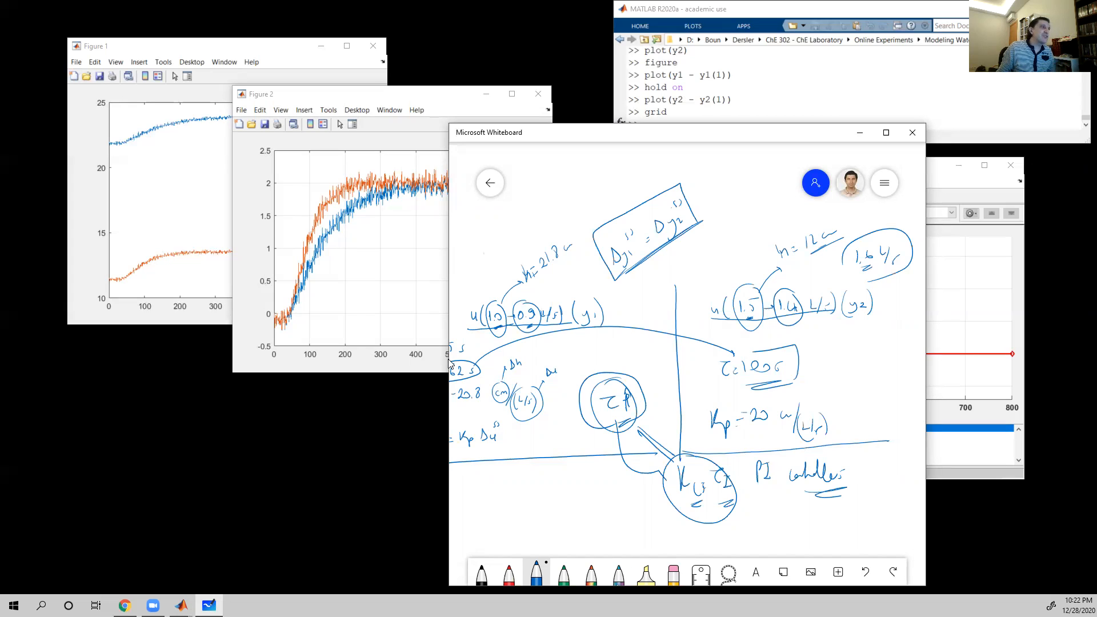
- Sketch a tank above the second heading with a high level line and a hatched base, and link the second column's τ to the base
mouse_move(732, 169)
mouse_down()
mouse_move(738, 240)
mouse_move(761, 250)
mouse_move(765, 167)
mouse_move(769, 249)
mouse_up()
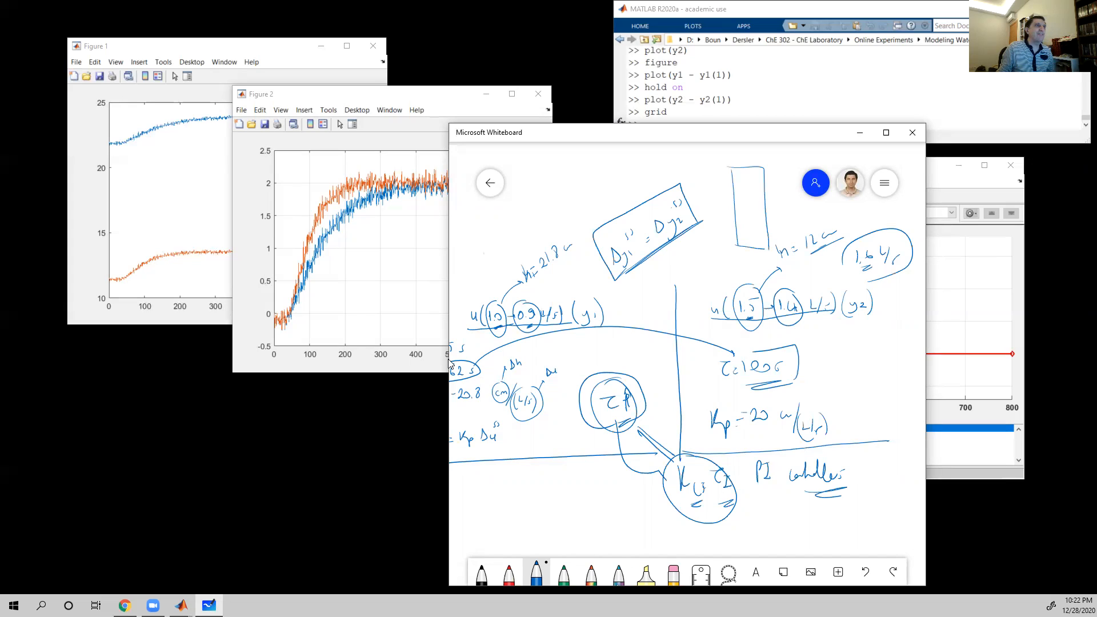
drag(727, 187, 783, 184)
mouse_move(729, 251)
mouse_down()
mouse_move(761, 249)
mouse_move(734, 236)
mouse_move(746, 252)
mouse_move(772, 235)
mouse_move(740, 249)
mouse_move(766, 240)
mouse_up()
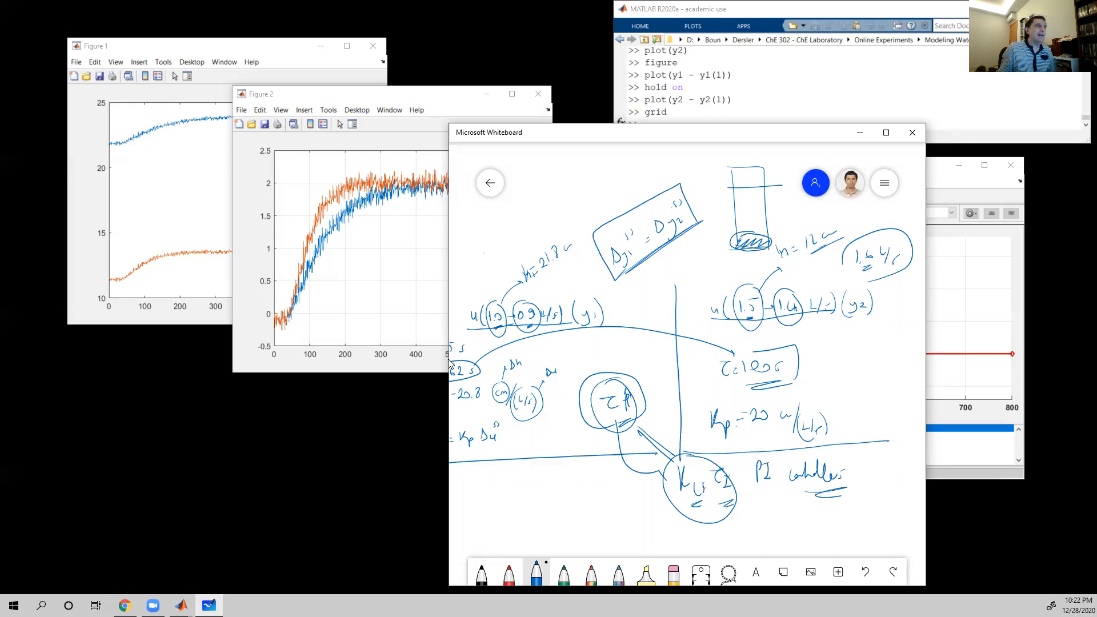
mouse_move(729, 351)
mouse_down()
mouse_move(723, 392)
mouse_move(727, 241)
mouse_up()
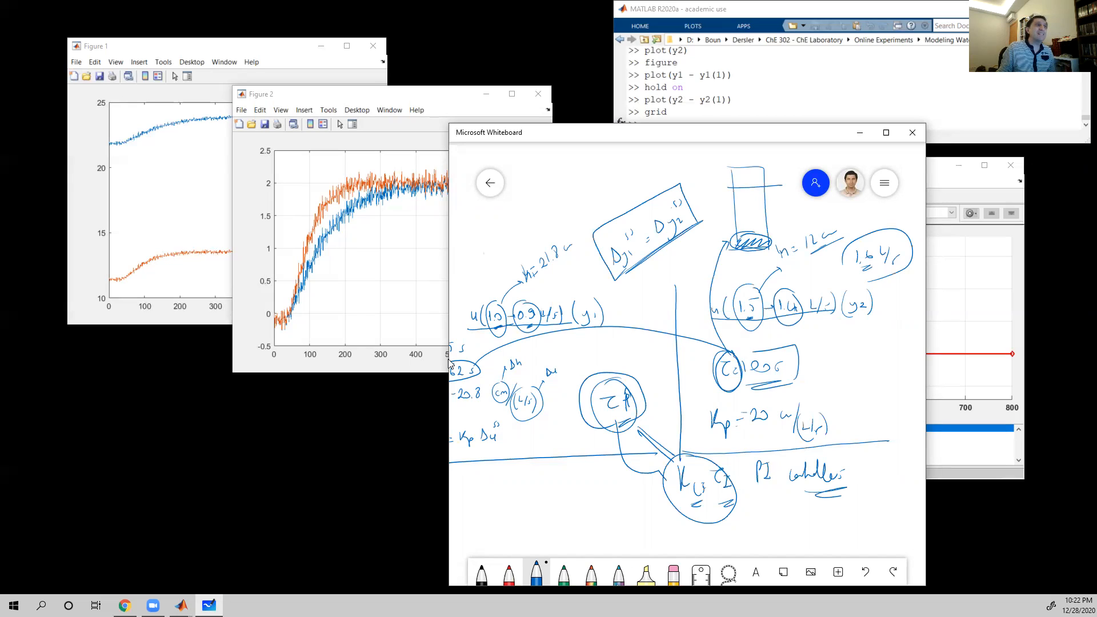
- Add arrows beside and inside the tank sketch, a circled F at the upper arrow, and hatching for the liquid above the base
mouse_move(716, 251)
mouse_down()
mouse_move(724, 245)
mouse_move(696, 251)
mouse_up()
drag(704, 244, 705, 257)
mouse_move(699, 164)
mouse_down()
mouse_move(642, 177)
mouse_move(659, 158)
mouse_up()
drag(757, 240, 754, 216)
drag(750, 224, 759, 224)
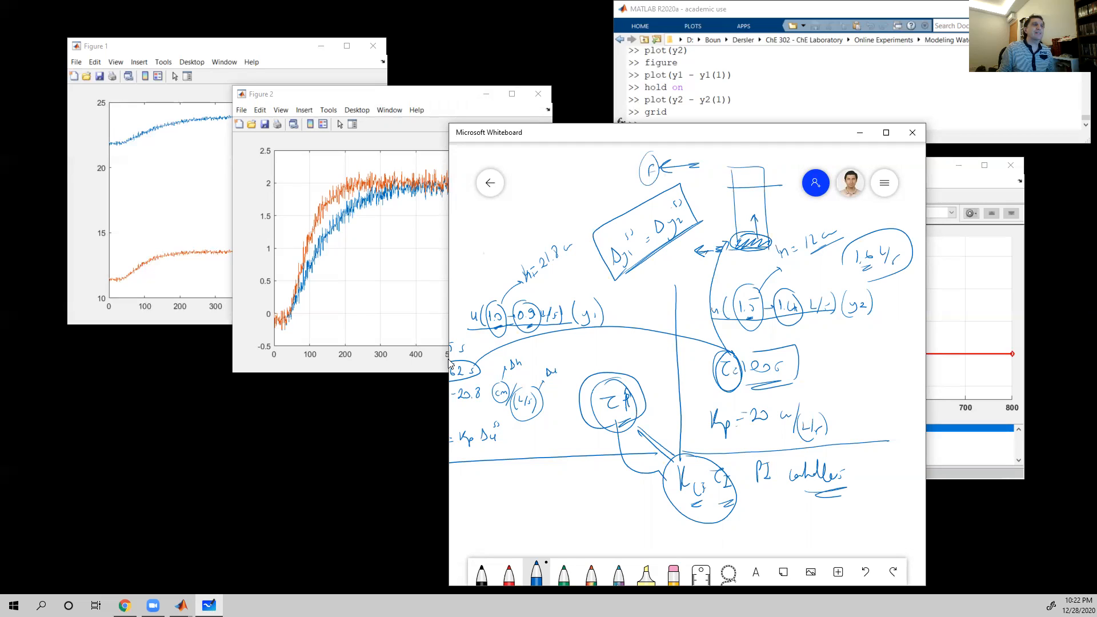
mouse_move(739, 197)
mouse_down()
mouse_move(764, 194)
mouse_move(740, 218)
mouse_move(746, 237)
mouse_move(733, 234)
mouse_move(759, 195)
mouse_up()
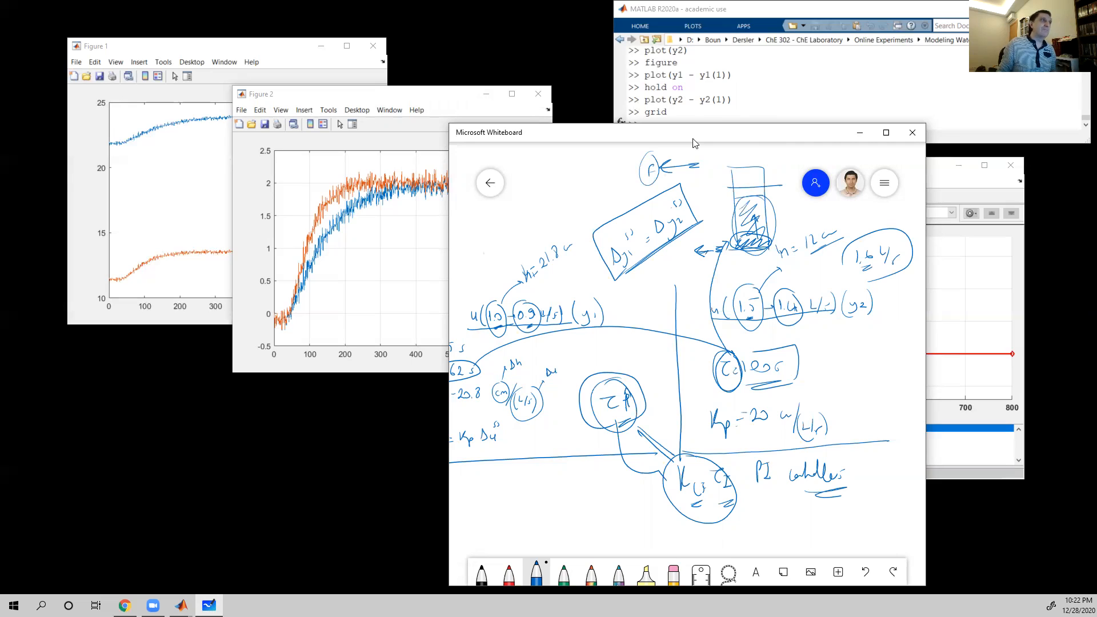
mouse_move(658, 154)
mouse_down()
mouse_move(642, 157)
mouse_move(657, 153)
mouse_up()
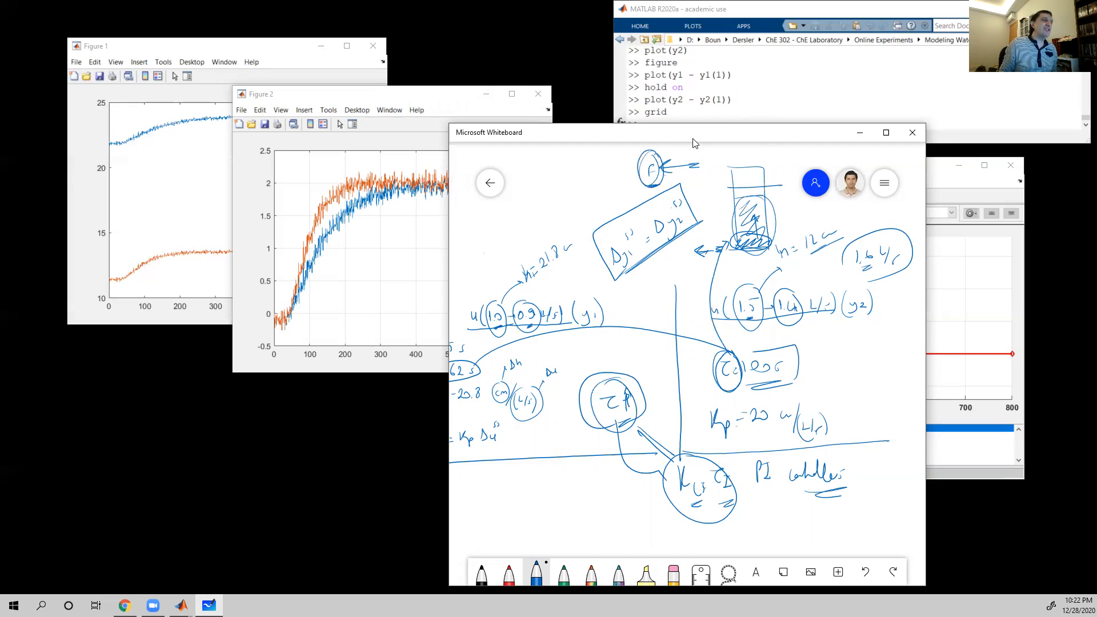
mouse_move(745, 200)
mouse_down()
mouse_move(754, 182)
mouse_move(764, 200)
mouse_up()
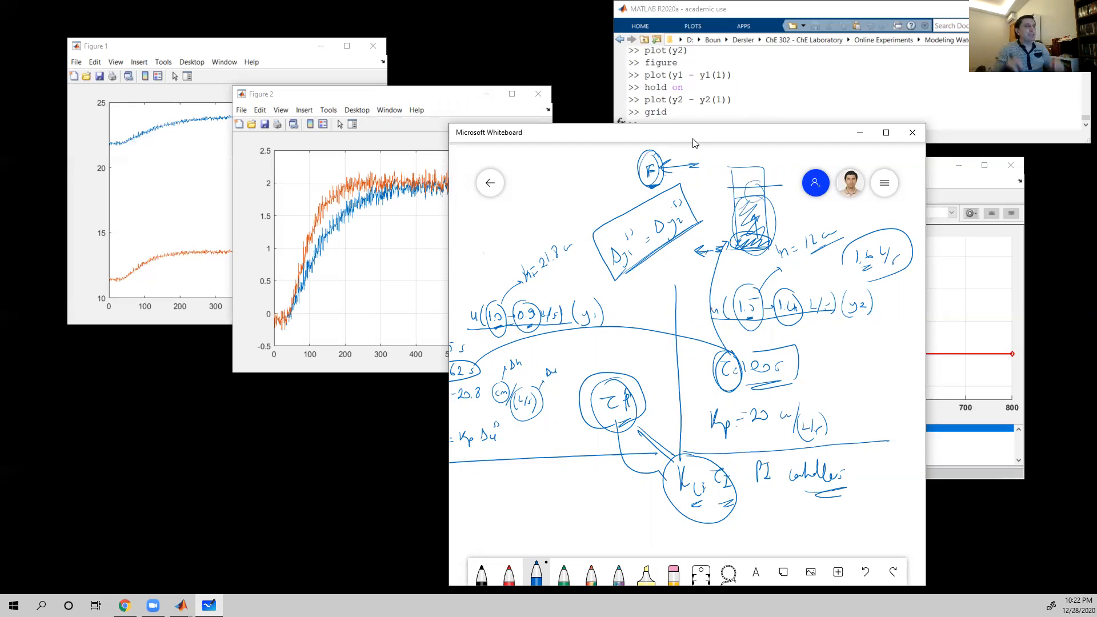
- Circle PI and connect the controller parameters to the tank, then circle the first gain's units and point an arrow toward Kc
mouse_move(766, 449)
mouse_down()
mouse_move(758, 495)
mouse_move(769, 450)
mouse_up()
mouse_move(734, 492)
mouse_down()
mouse_move(756, 451)
mouse_move(755, 241)
mouse_up()
drag(772, 283, 789, 200)
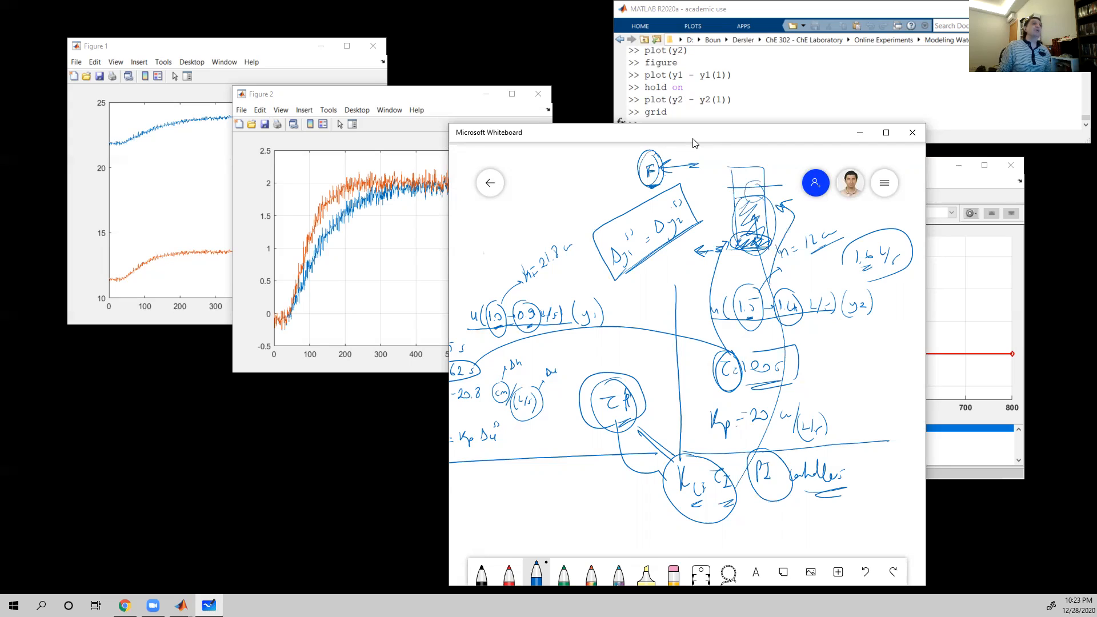
mouse_move(543, 349)
mouse_down()
mouse_move(563, 426)
mouse_move(572, 366)
mouse_up()
mouse_move(556, 416)
mouse_down()
mouse_move(579, 483)
mouse_move(637, 499)
mouse_move(657, 473)
mouse_up()
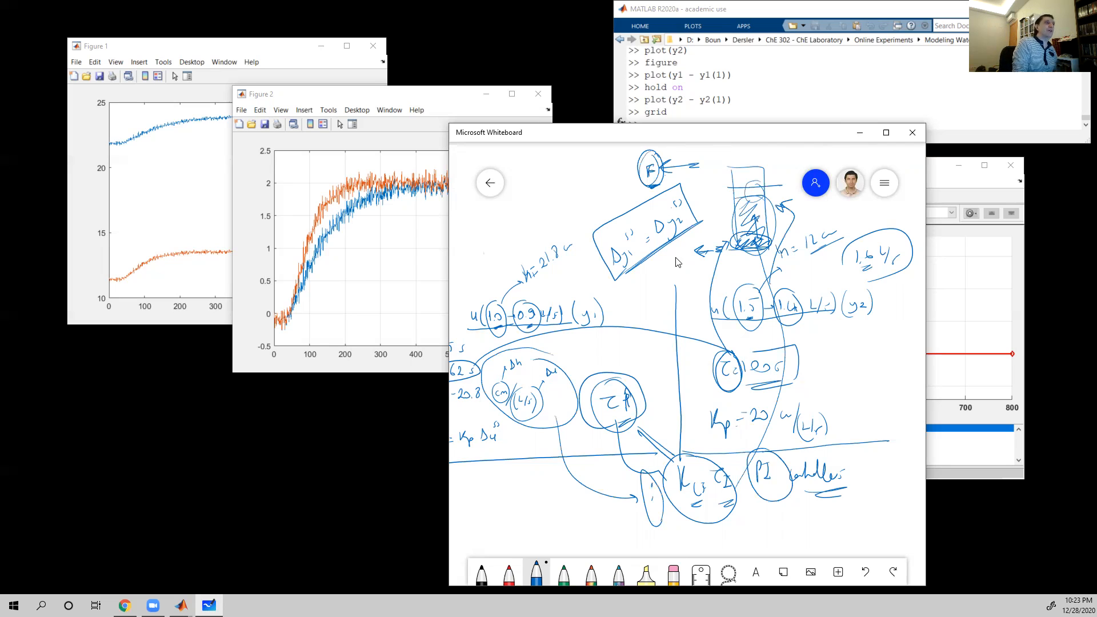
- Move the whiteboard clear of Signal Builder and set Signal 1's segment after the step to 1.6
scroll(670, 271, down, 1)
mouse_move(649, 286)
mouse_down()
mouse_move(758, 250)
mouse_move(656, 286)
mouse_up()
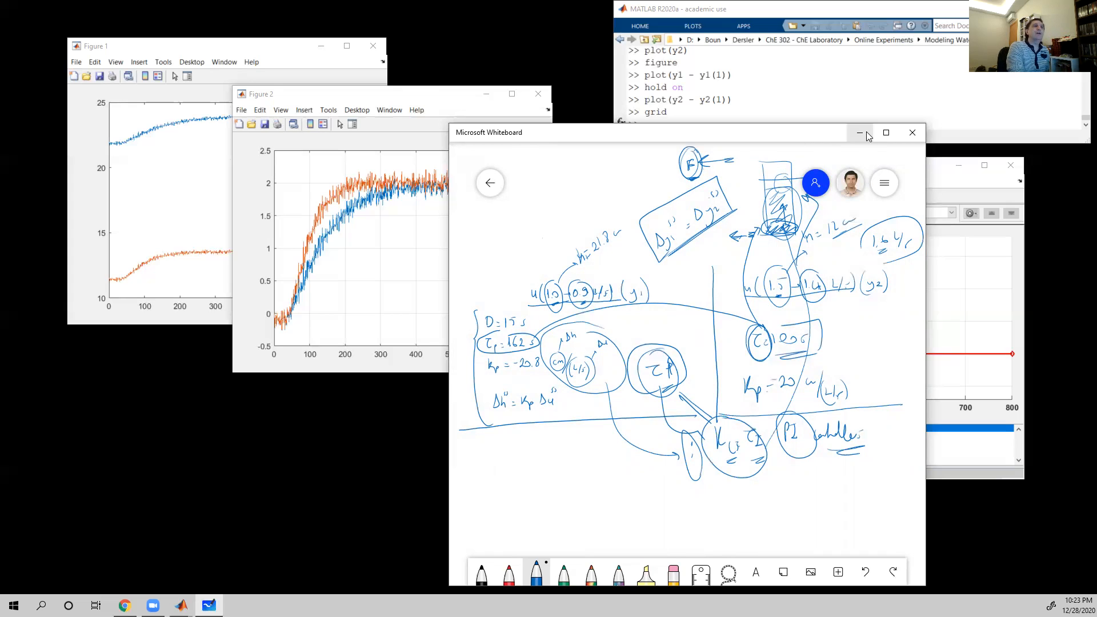
click(852, 104)
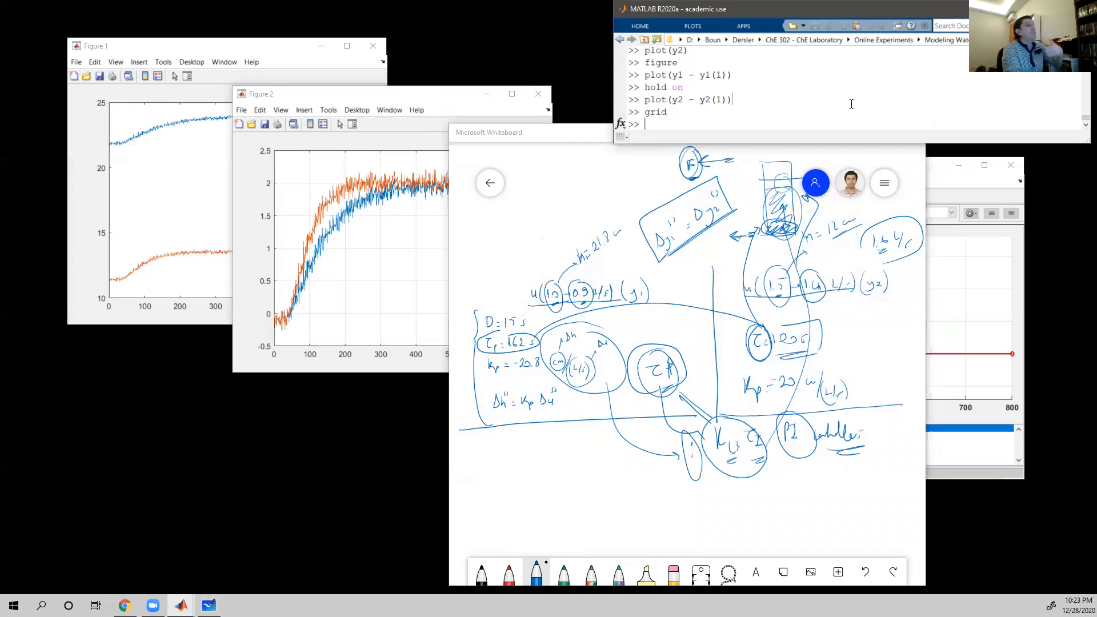
click(584, 139)
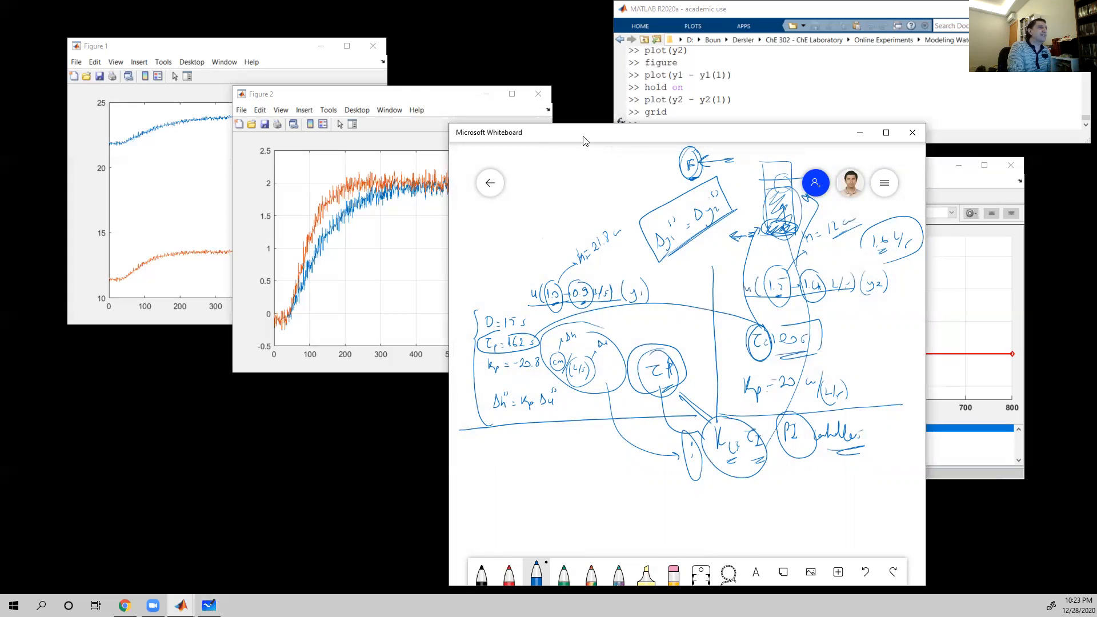
drag(584, 139, 238, 113)
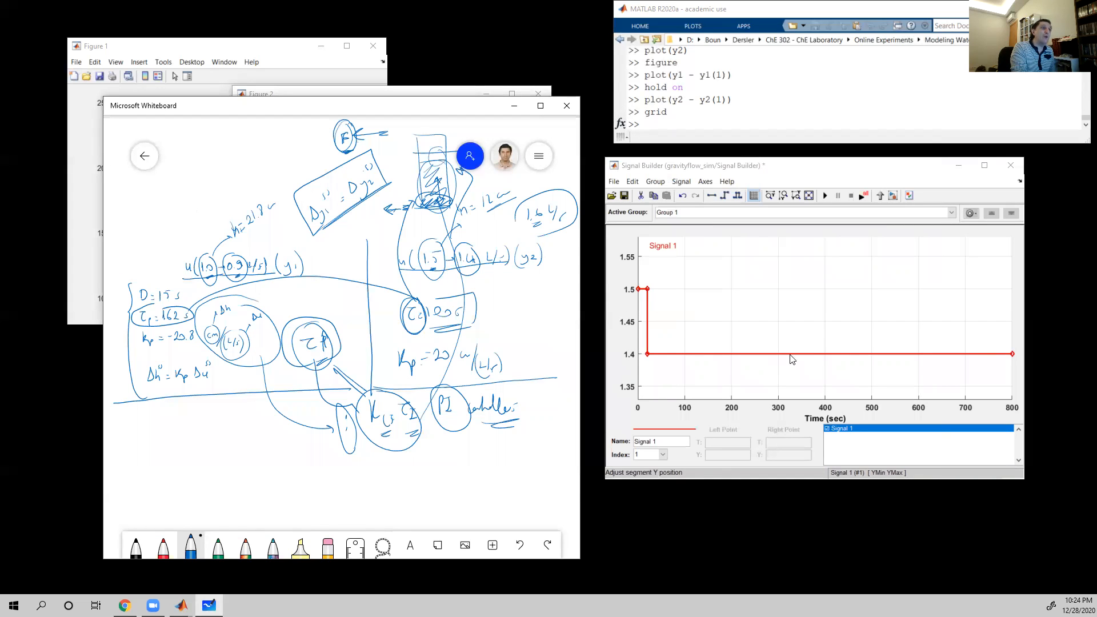
drag(797, 355, 793, 235)
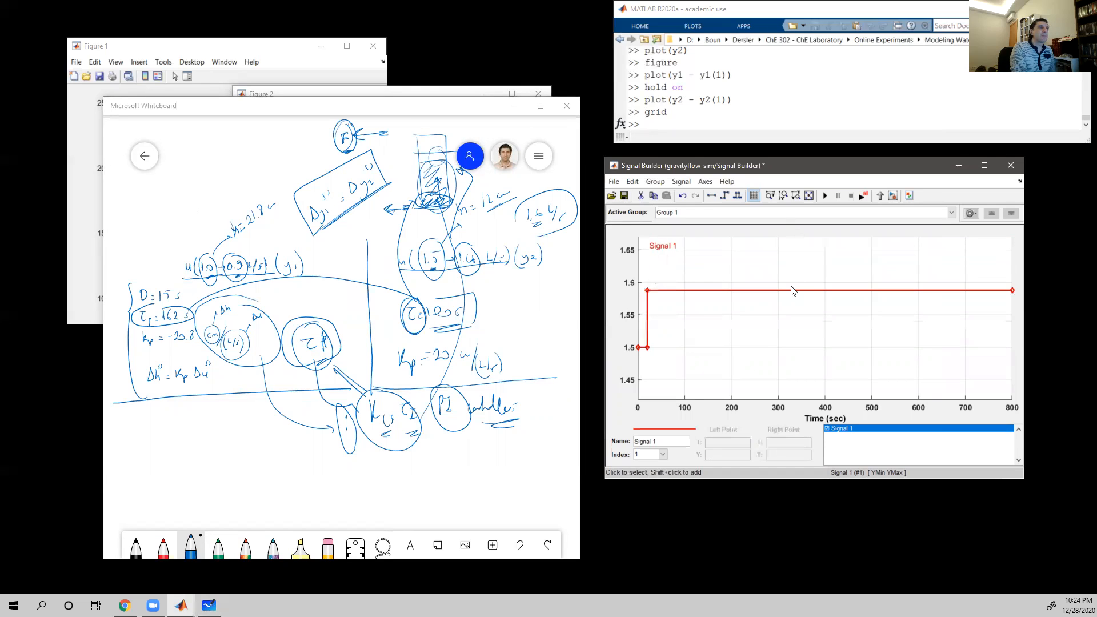
drag(793, 290, 792, 282)
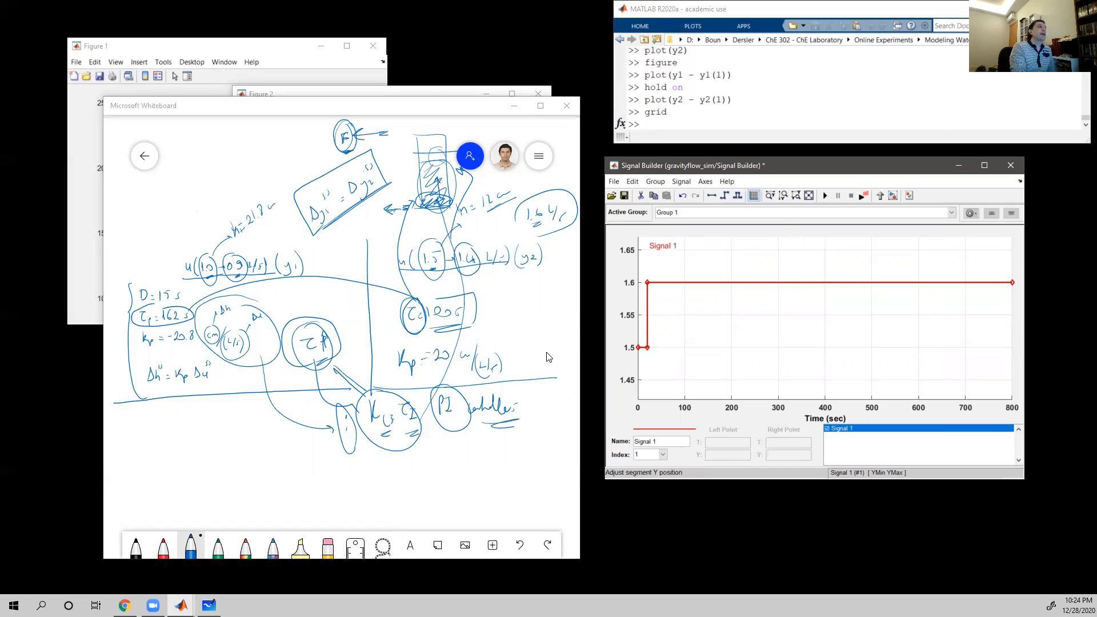
- Reposition the whiteboard and the deviation figure so the plotted responses are fully exposed, and bring Signal Builder to the front
drag(303, 108, 570, 116)
click(311, 112)
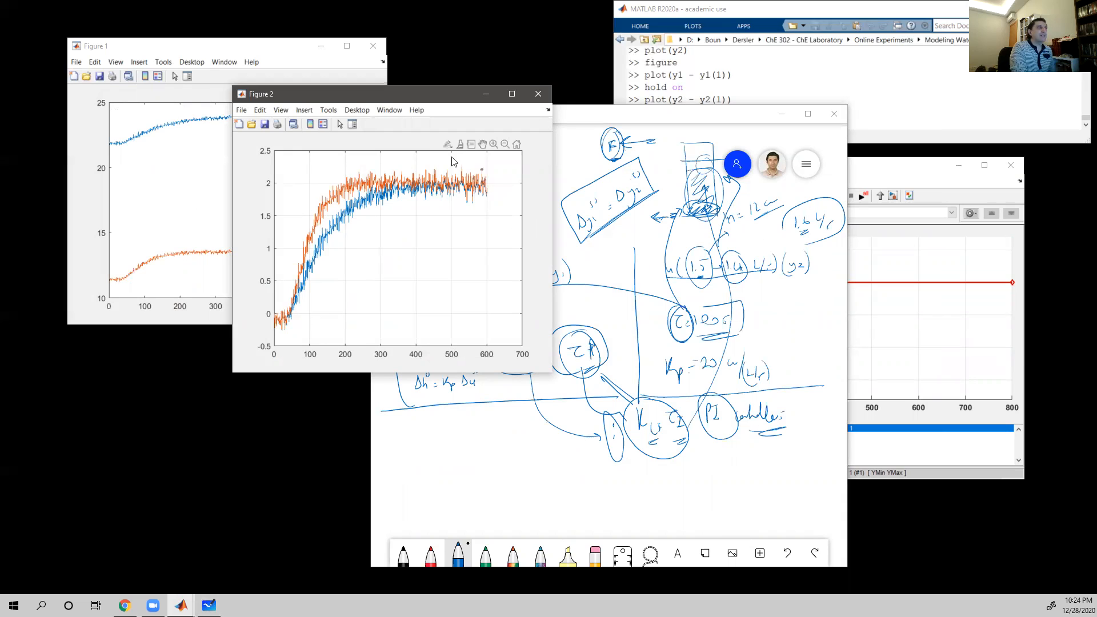
drag(415, 91, 318, 69)
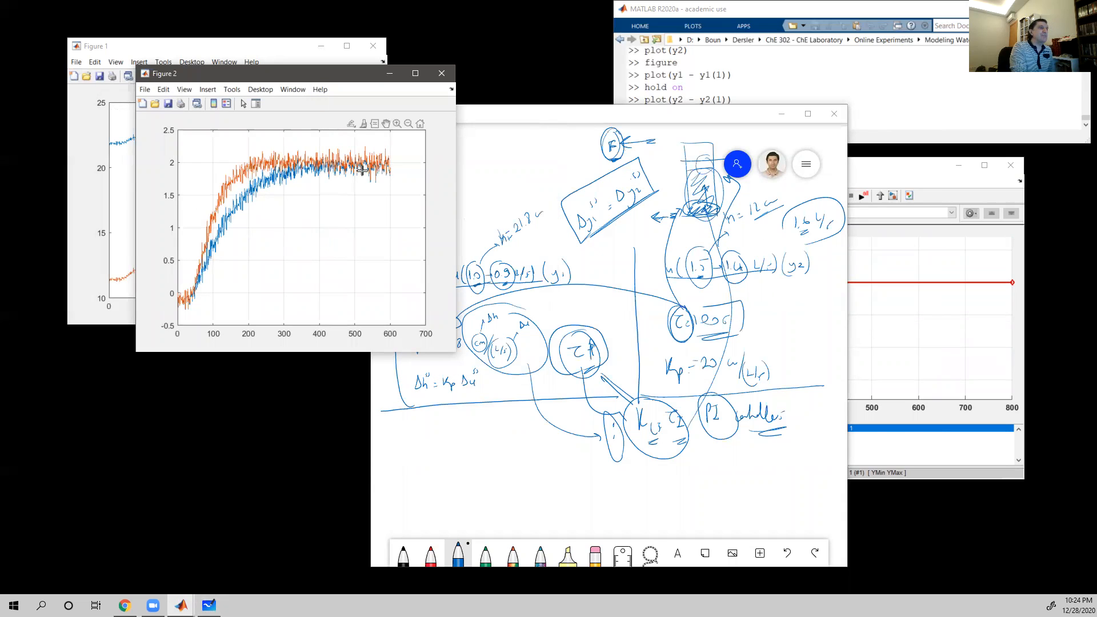
click(870, 167)
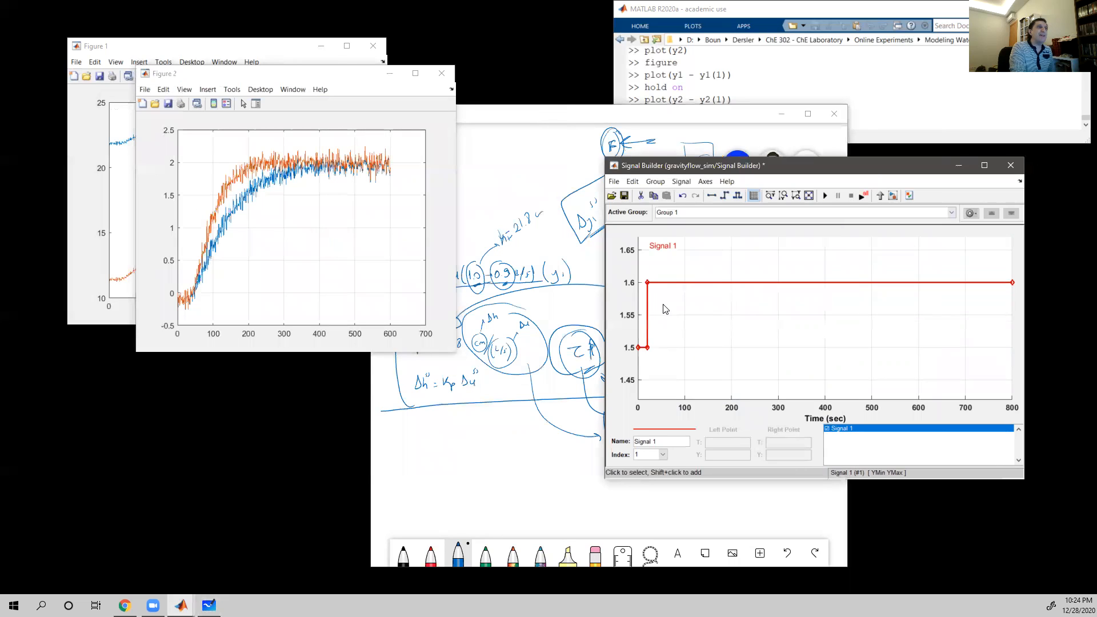
- Back in Microsoft Whiteboard, write Δu and 2Δu with Kp below the first column and circle the upper Δu
click(502, 460)
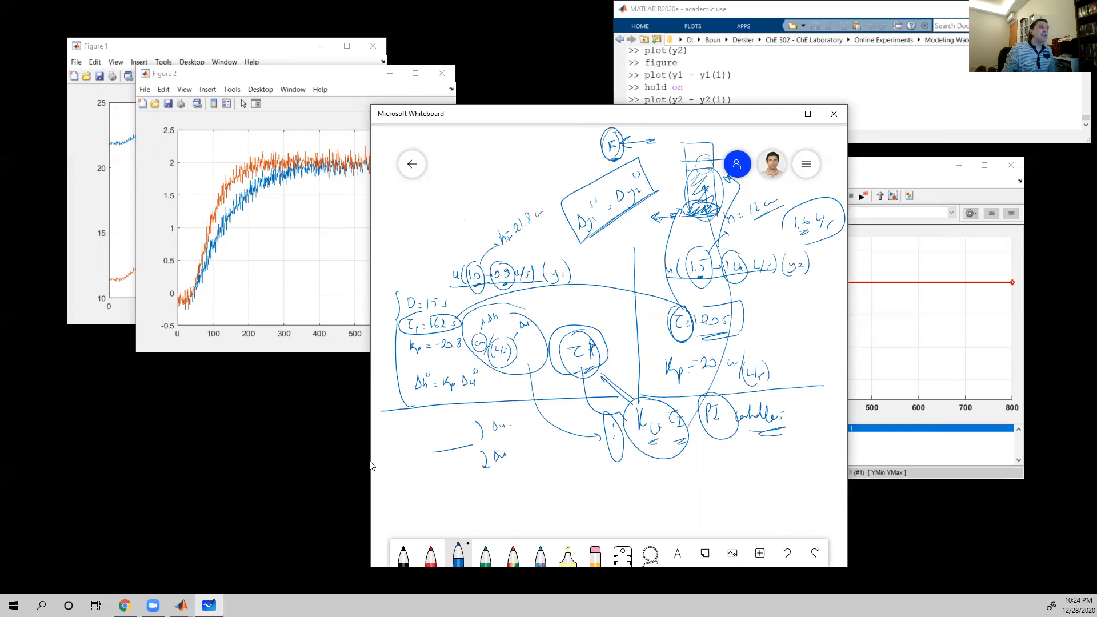
drag(483, 417, 486, 440)
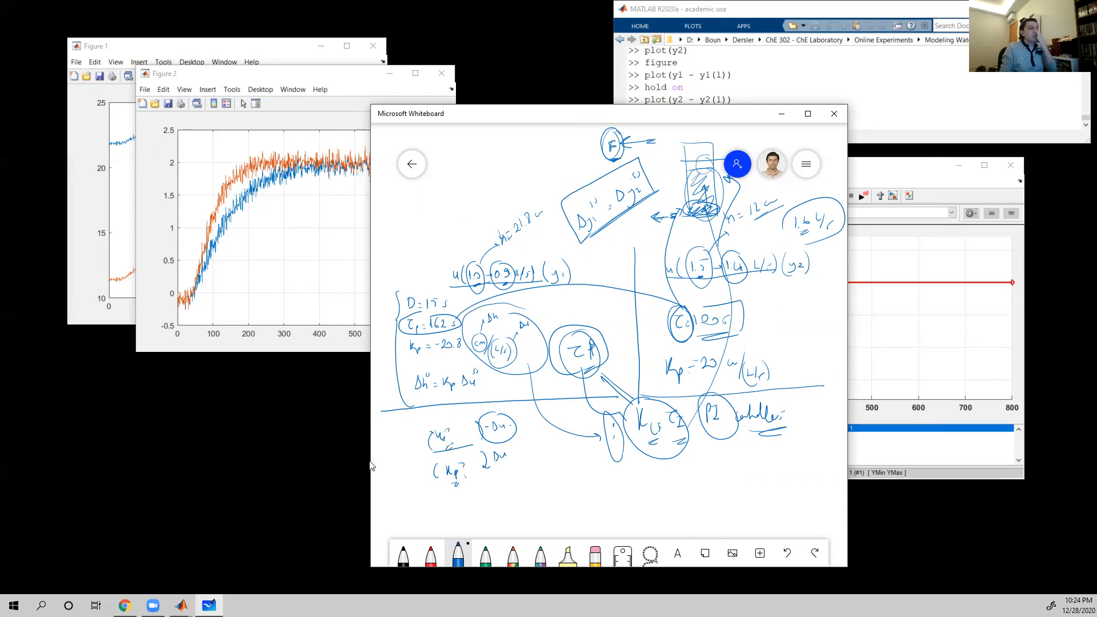
- Minimise the whiteboard and run the simulation with Signal 1 stepping from 1.5 to 1.6
click(783, 115)
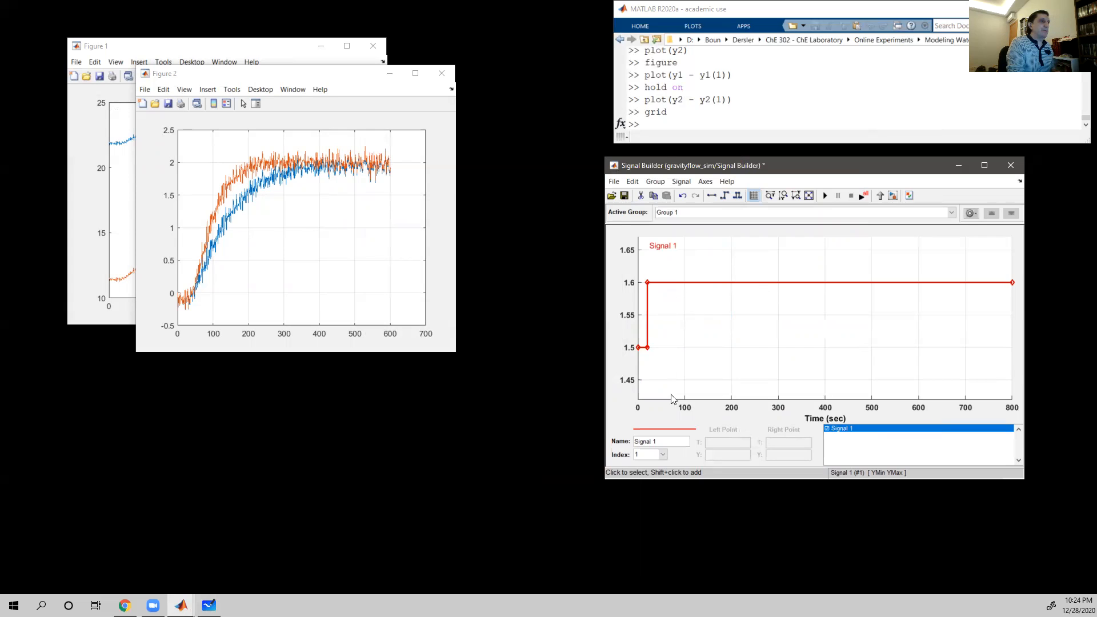
click(712, 282)
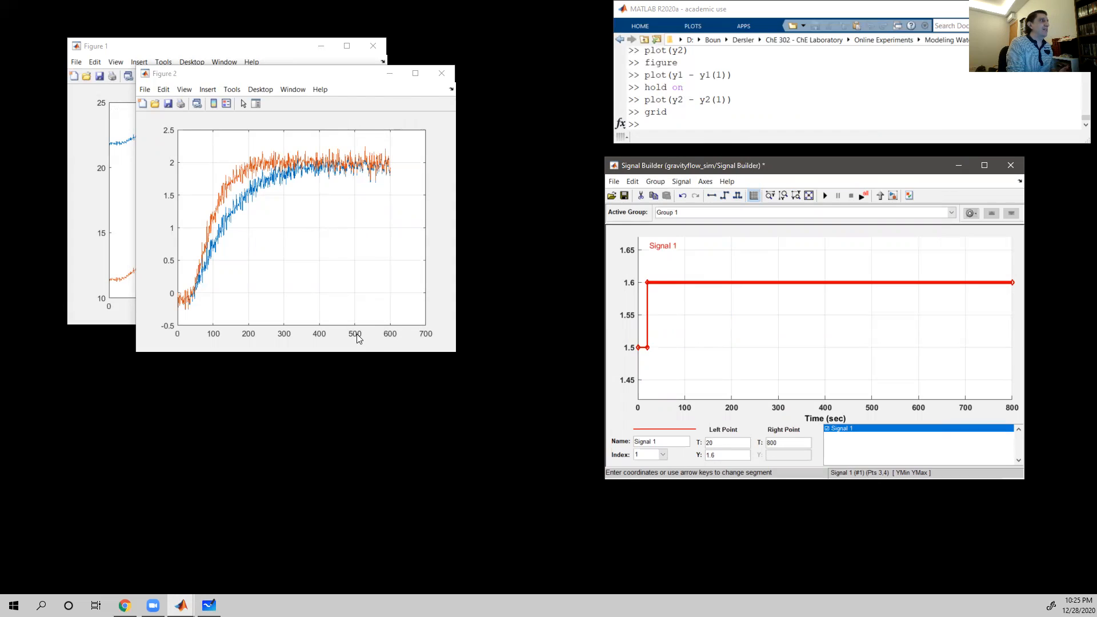
mouse_move(284, 164)
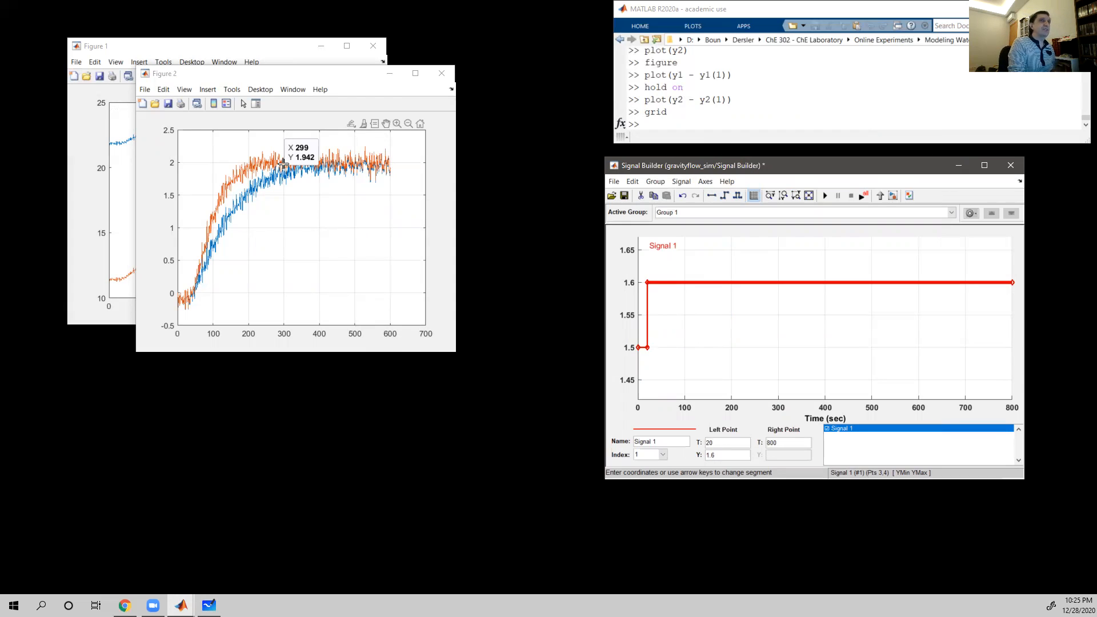
click(699, 125)
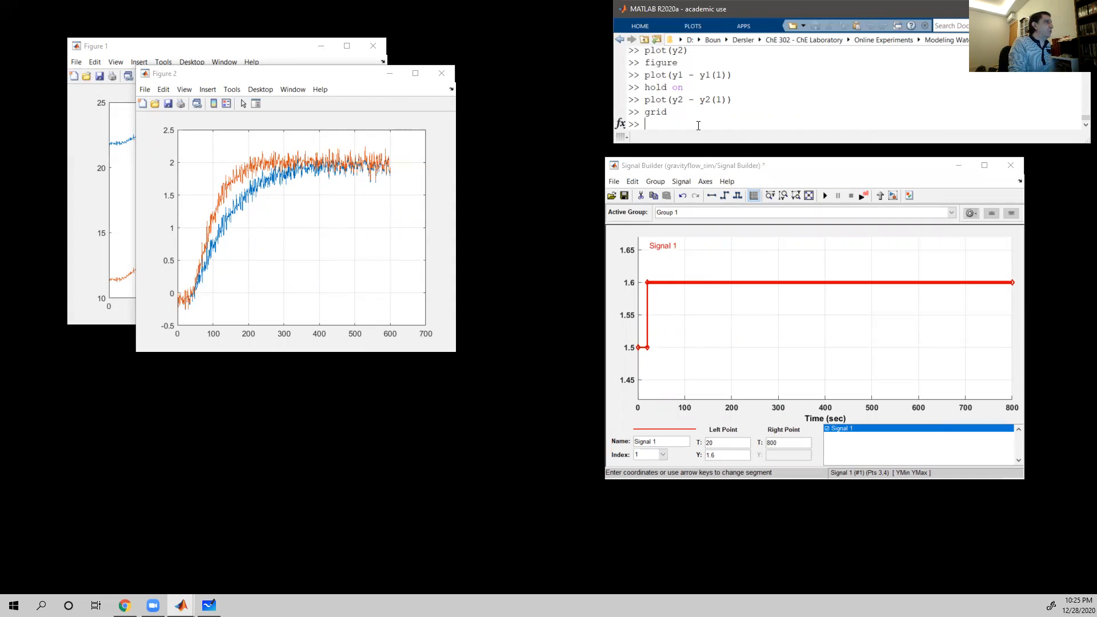
key(Up)
key(Up)
key(Up)
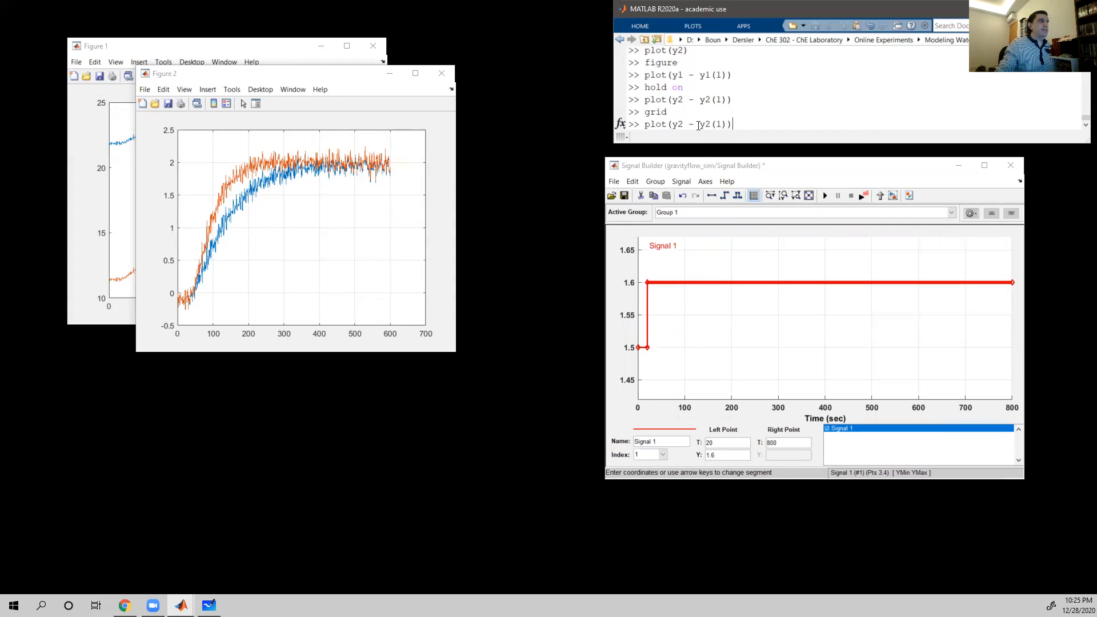
click(825, 196)
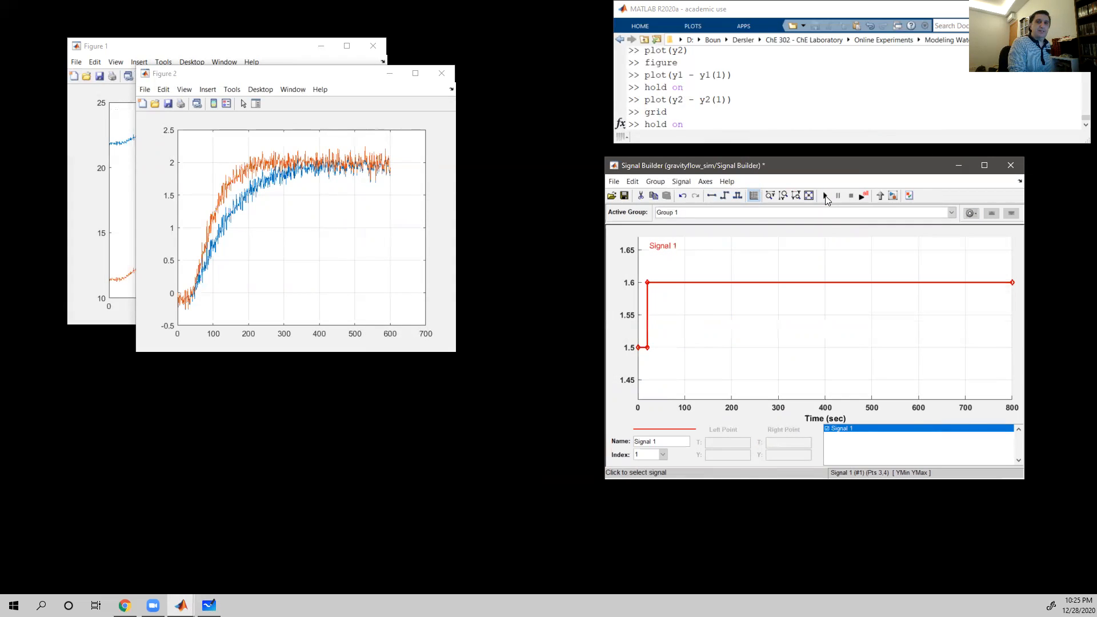
- Close both response figures left from the previous comparison
drag(326, 74, 388, 127)
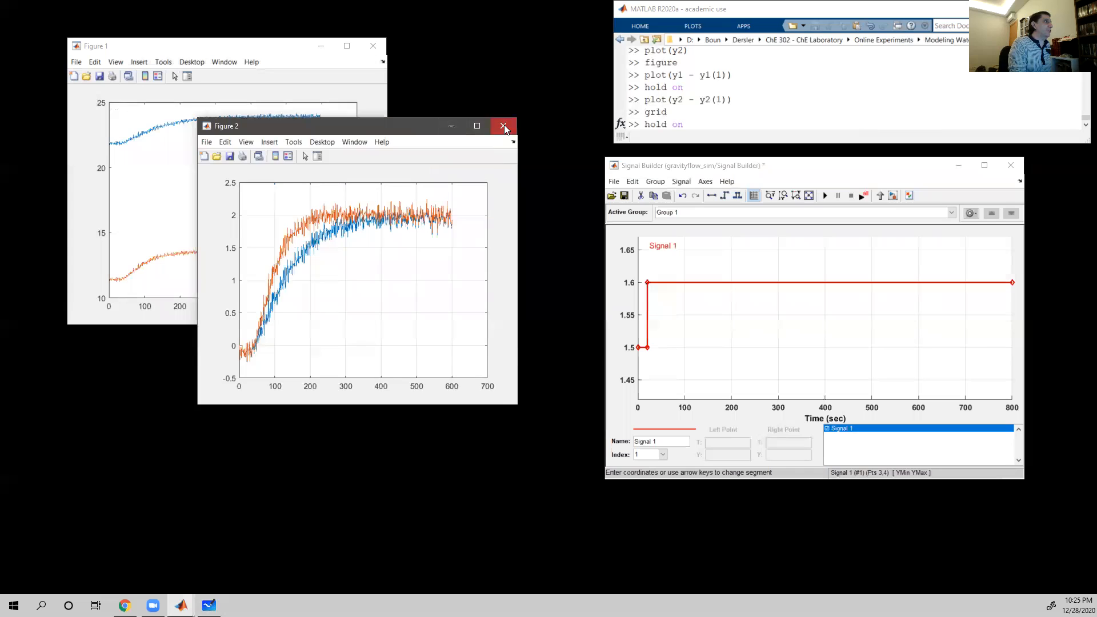
click(504, 126)
click(373, 46)
- Run animateTank(data, data1, Uflow, flow, x0, []) for the new step test and resume it from its pause
click(716, 109)
key(BackSpace)
key(BackSpace)
key(BackSpace)
key(BackSpace)
key(Up)
key(Up)
key(Up)
key(Up)
key(Up)
key(Up)
key(Up)
key(Up)
key(Up)
key(Up)
key(Up)
key(Up)
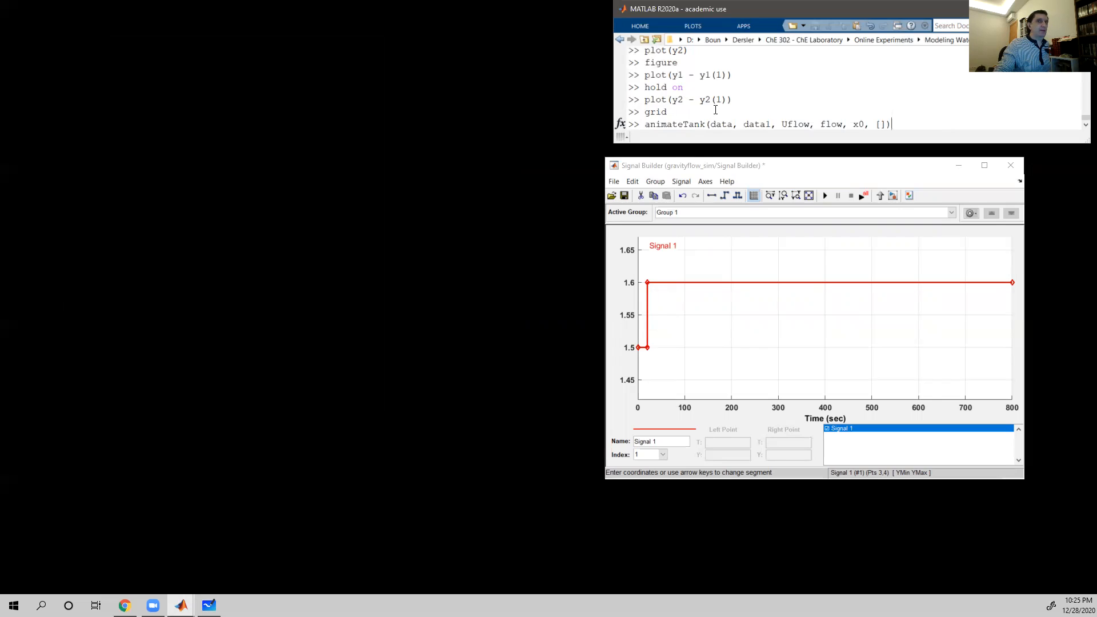
key(Return)
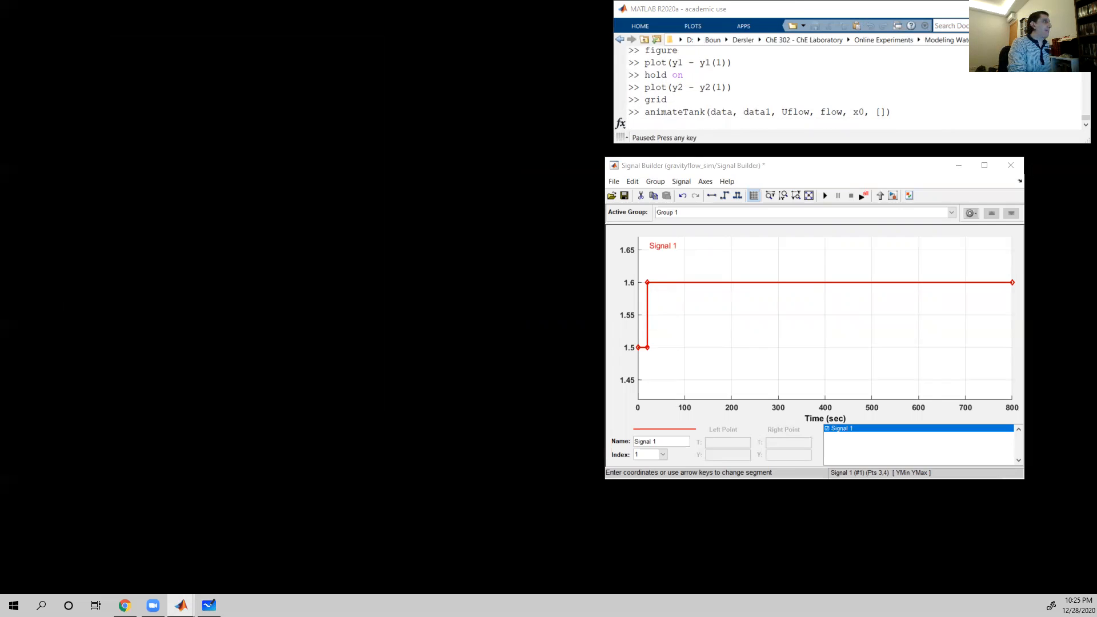
key(space)
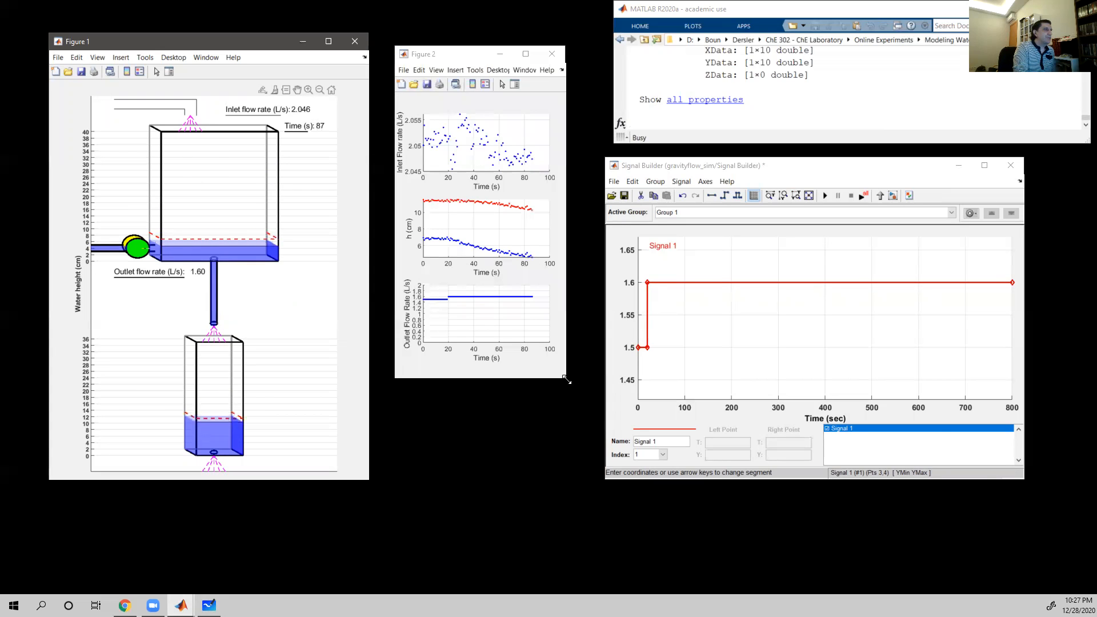
- Enlarge the figure with the flow rate and level plots, and interrupt the running tank animation
drag(567, 379, 591, 443)
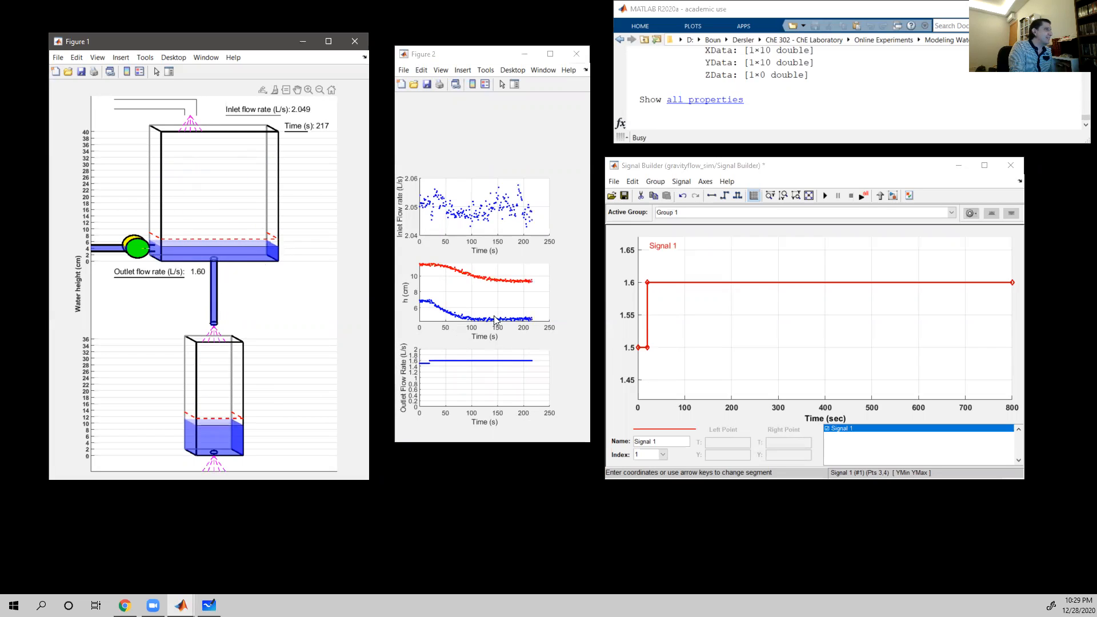
click(472, 306)
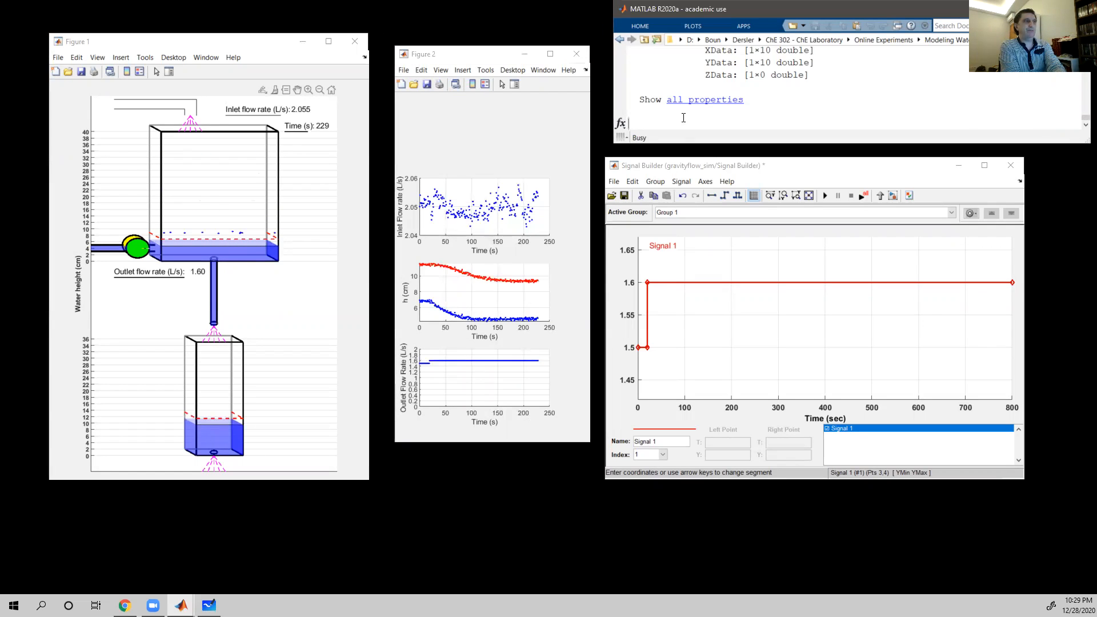
key(ctrl+c)
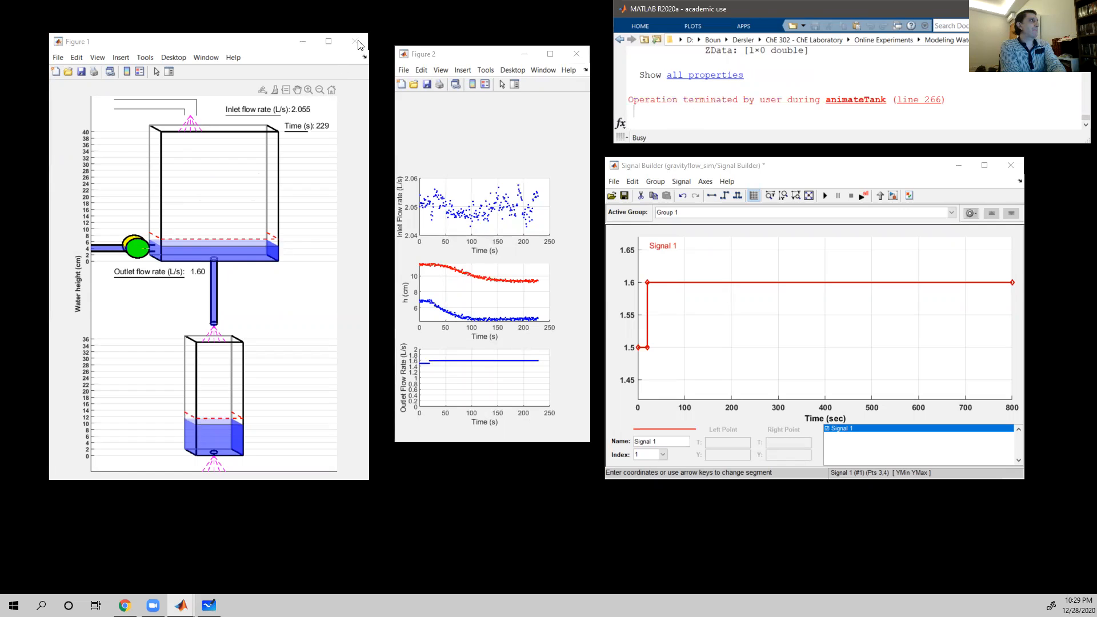
- Close both animation figures and add blank prompt lines in the command window
click(355, 41)
click(578, 54)
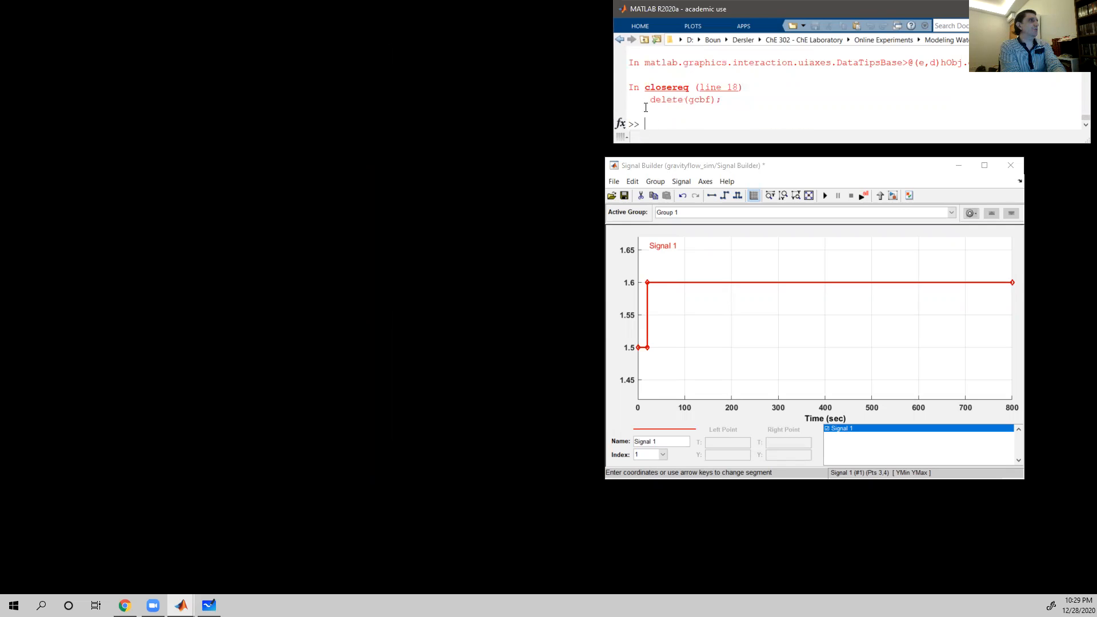
key(Return)
key(Return)
key(Return)
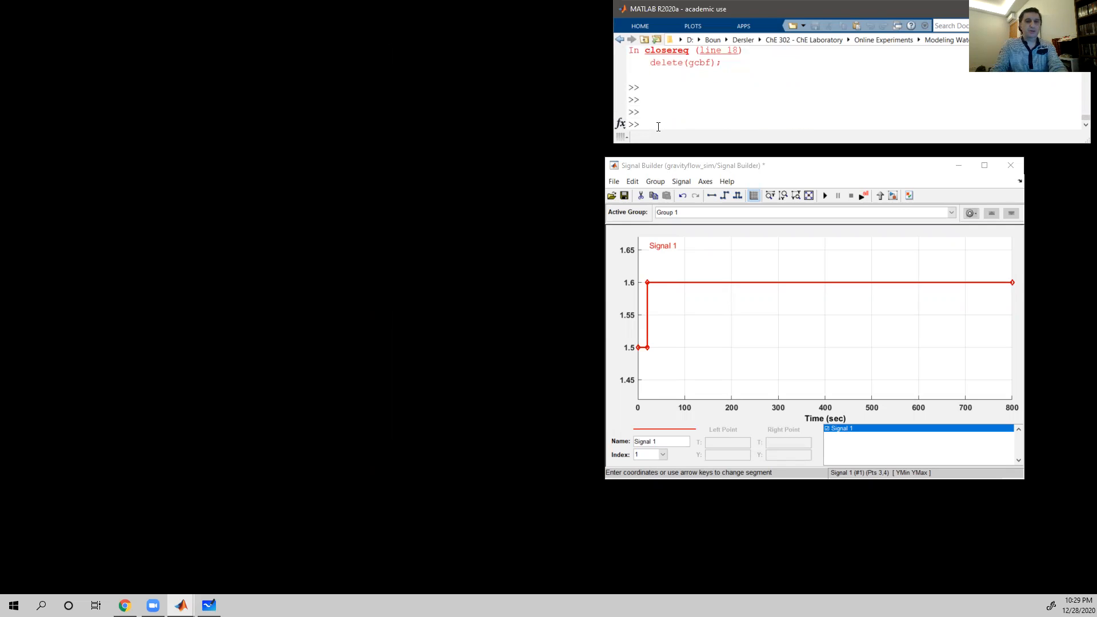
- Plot y2 and overlay data1.data on the same axes using hold on
text(pl)
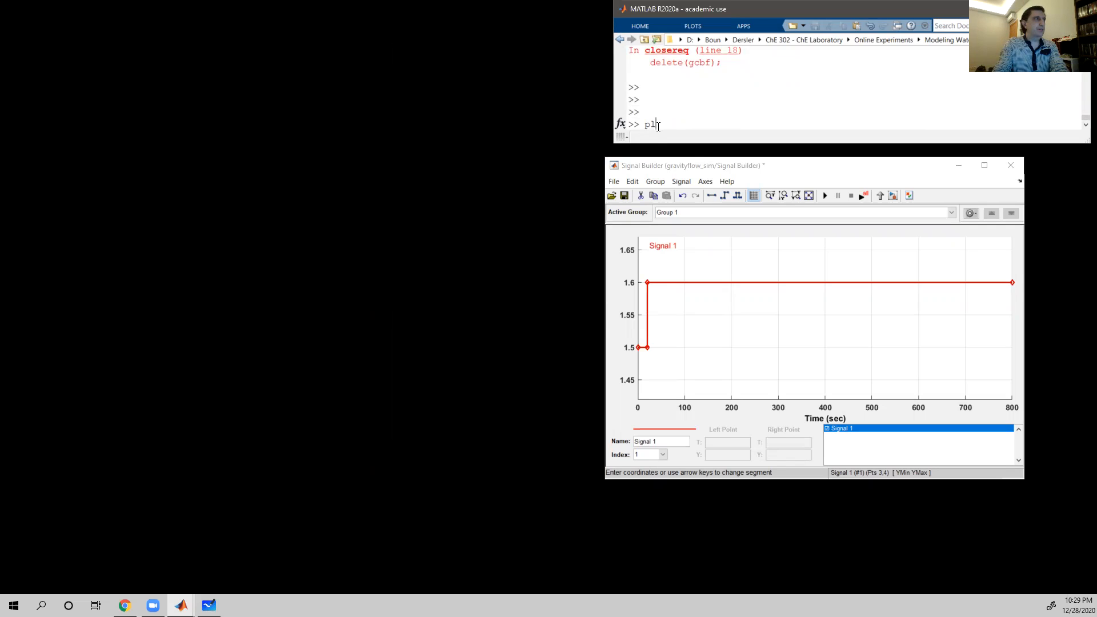
key(Up)
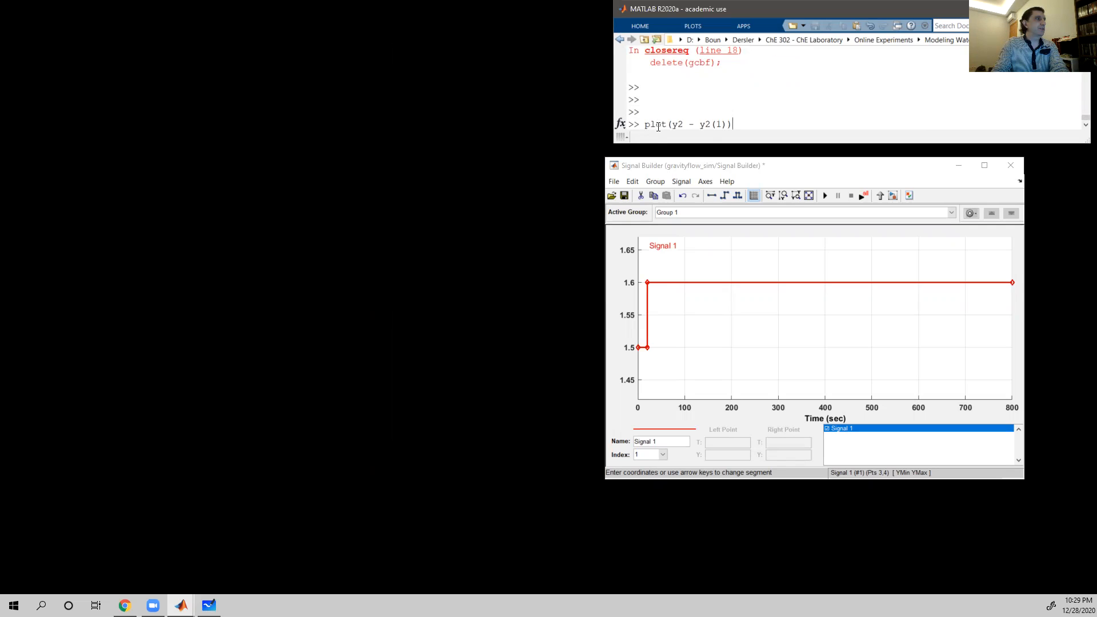
key(Up)
key(Return)
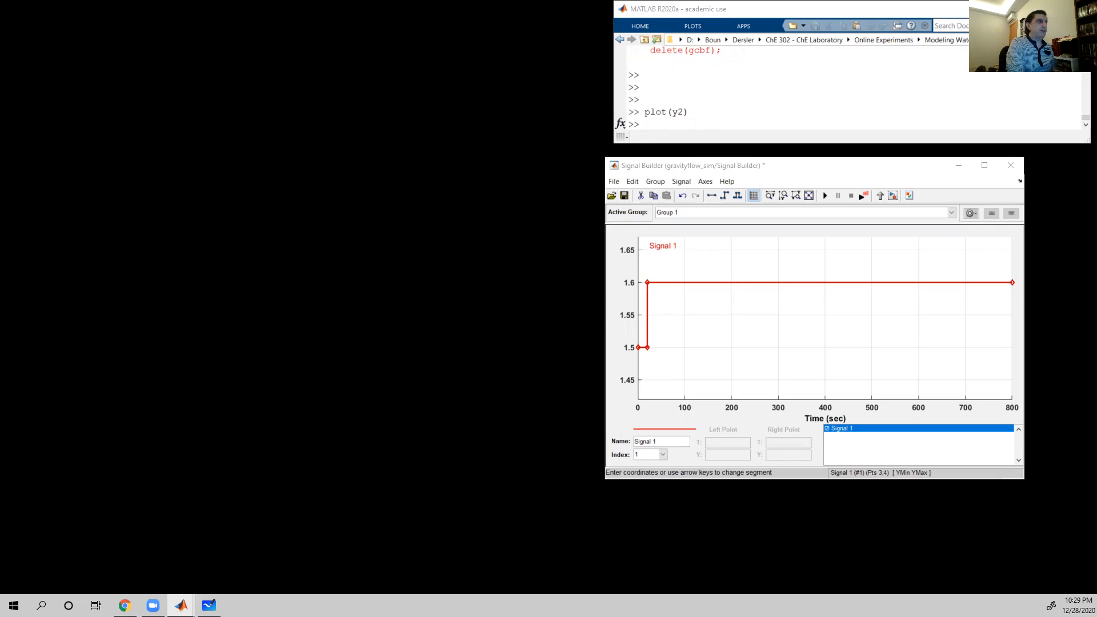
click(703, 108)
text(hold on)
key(Return)
text(plot(y2 - y2(1)))
key(Down)
key(Up)
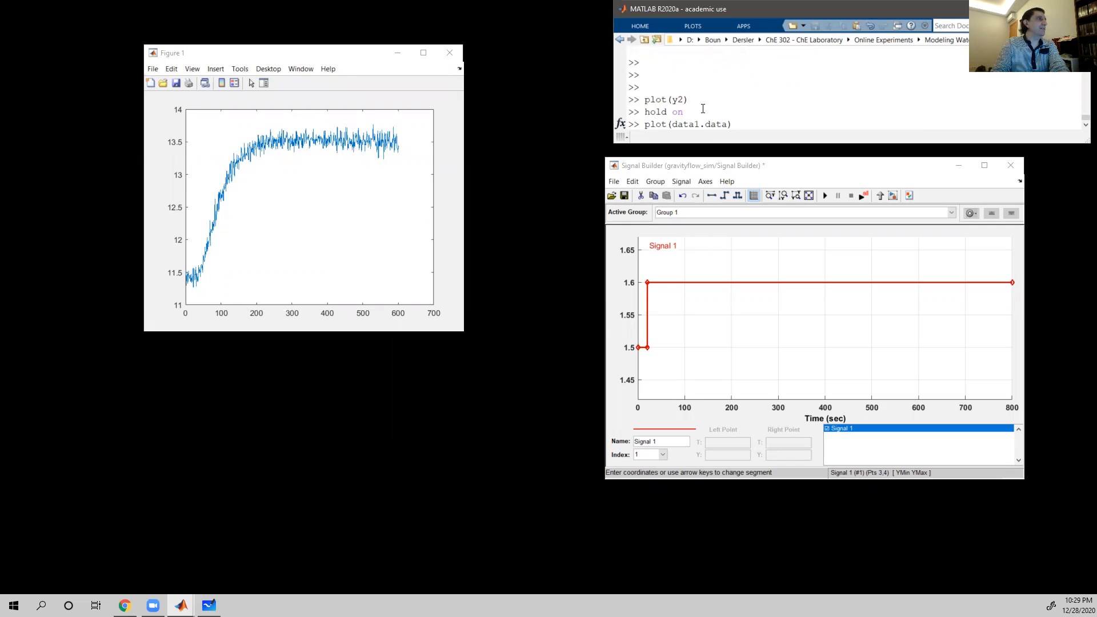
key(Return)
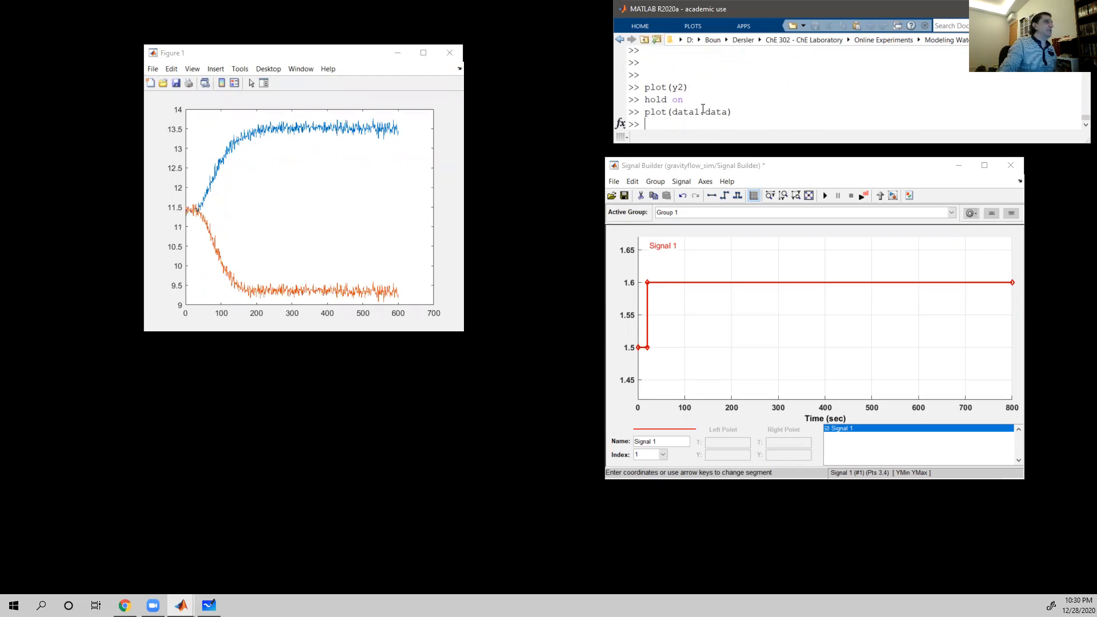
- Close all figures and plot y2 again in a new one
text(close all)
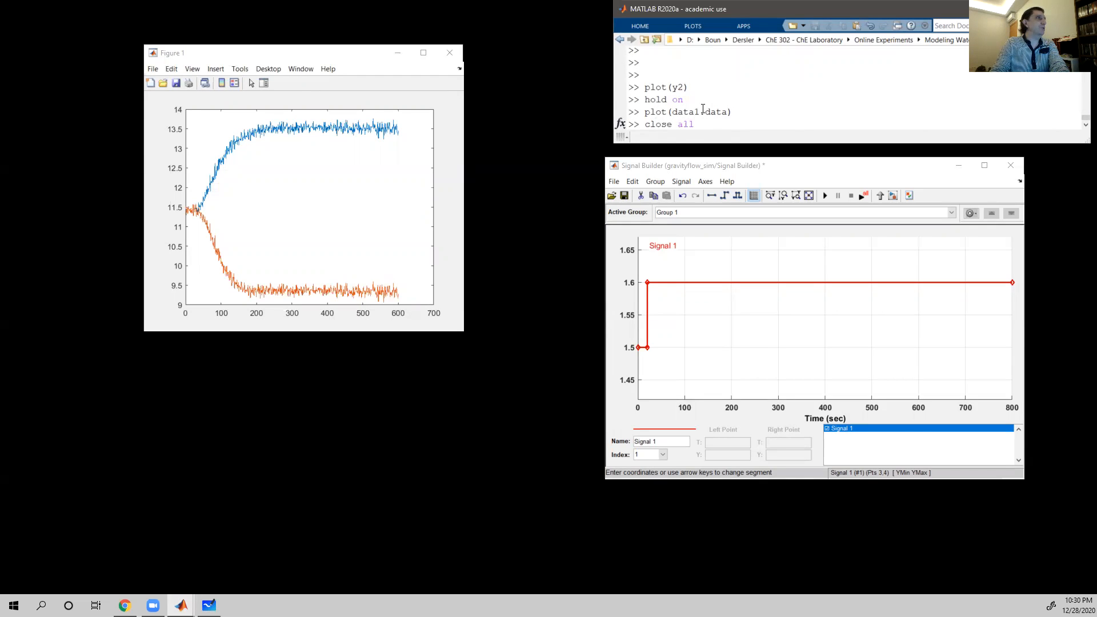
key(Return)
text(pl)
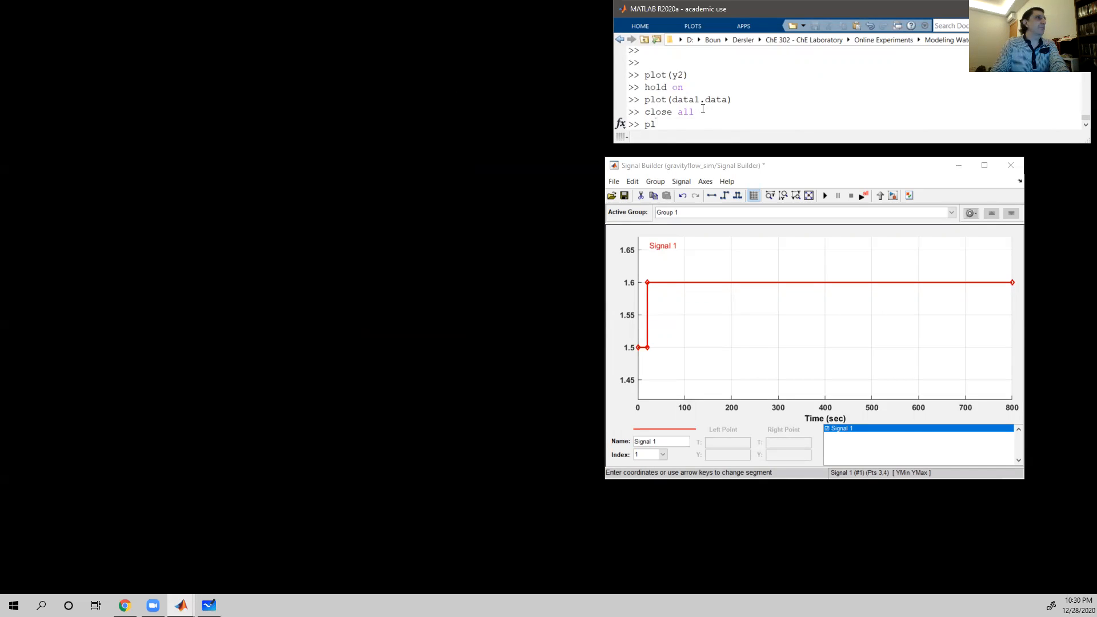
key(Up)
key(Up)
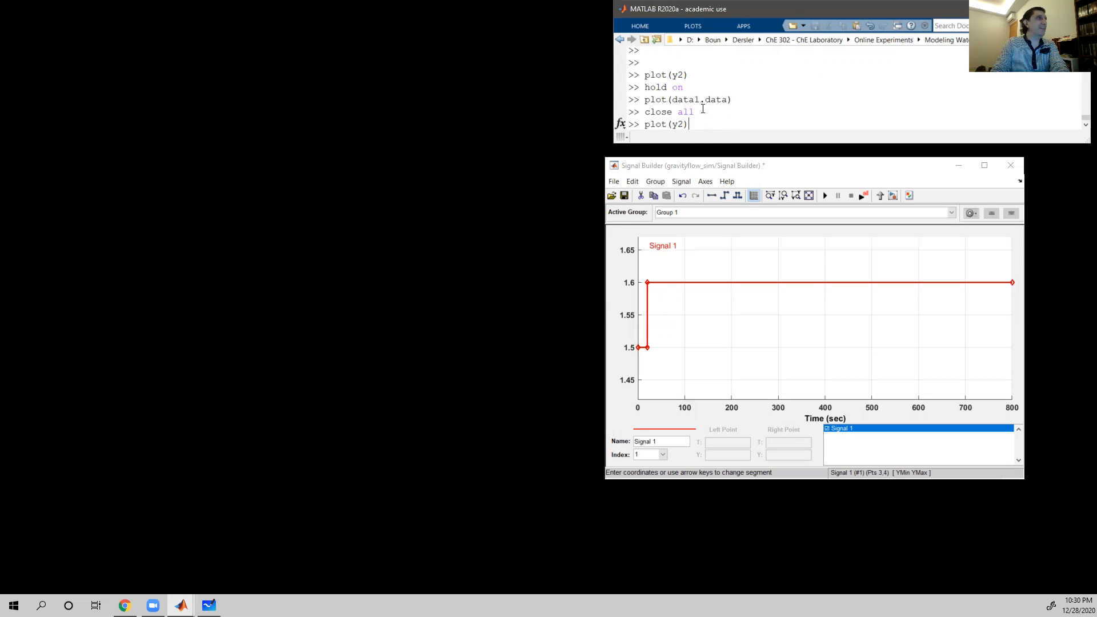
key(Return)
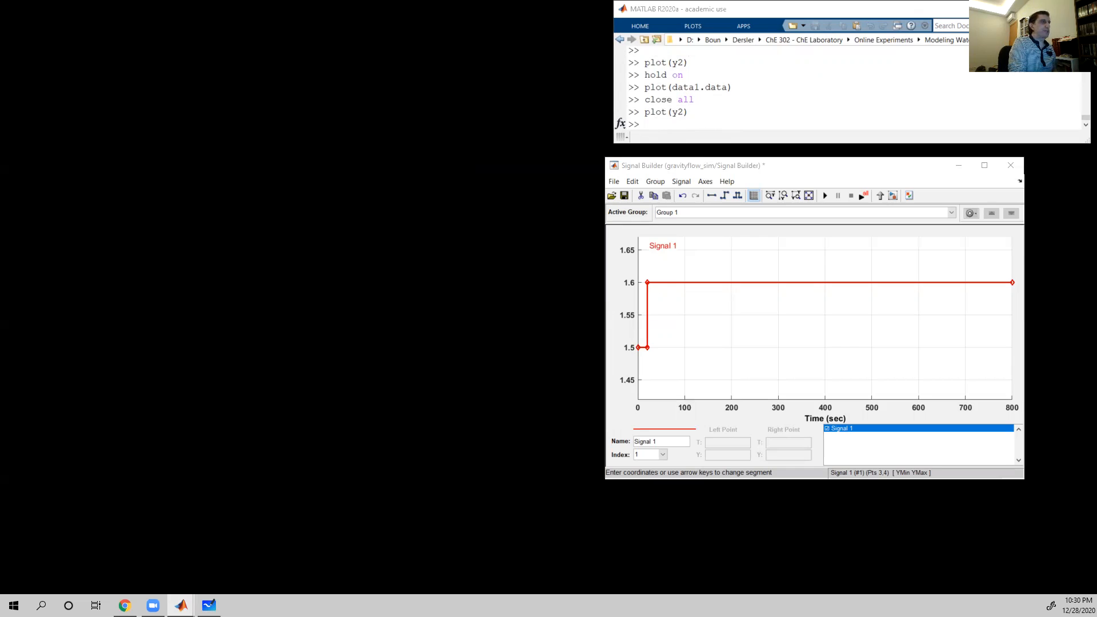
- Hold the y2 plot, overlay the negated response -data1.data on it, and close the figure
click(670, 102)
text(hold on)
key(Return)
text(pl)
key(Up)
key(Up)
key(Left)
key(Left)
key(Left)
key(Left)
key(Left)
key(Left)
text(-)
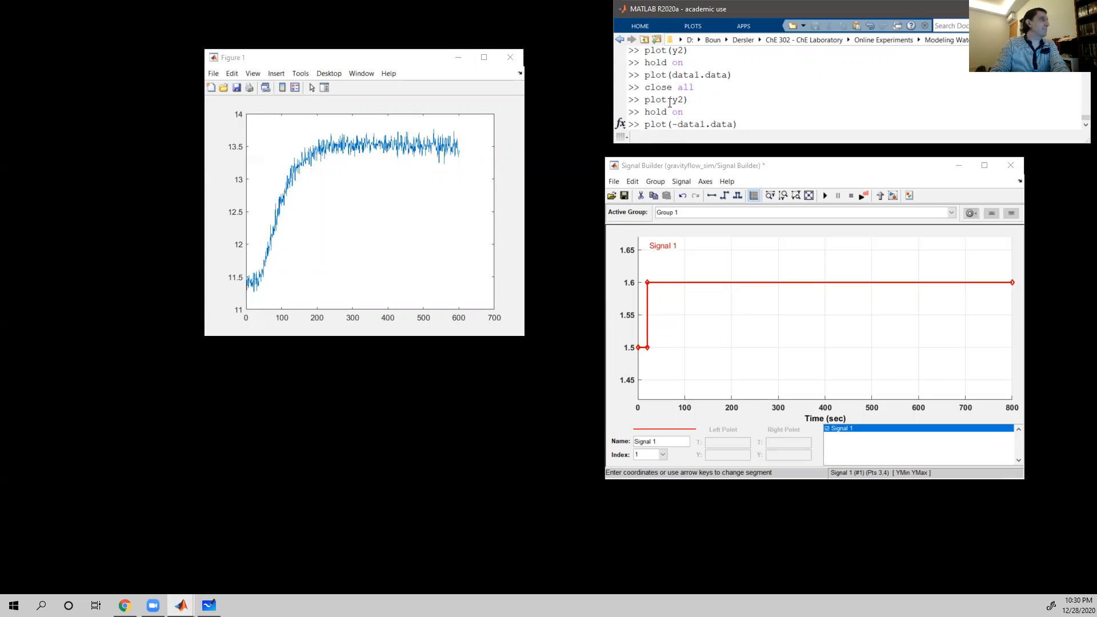
key(Return)
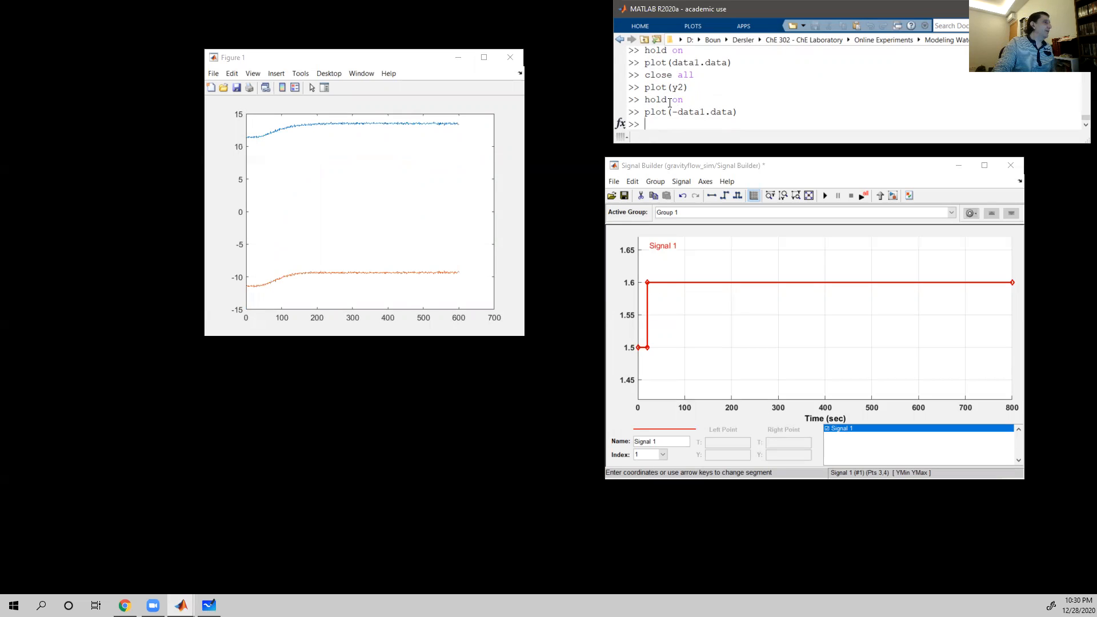
click(512, 60)
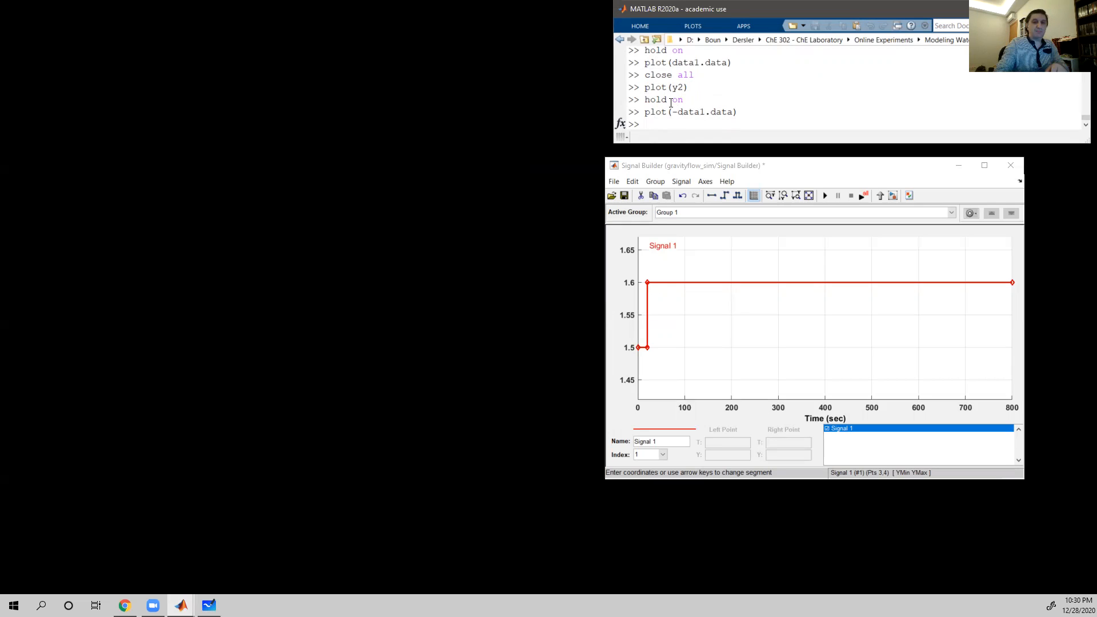
- Store the new step response with the command y3 = data1.data;
text(y2 = data1.data;)
key(Left)
key(Left)
key(Left)
key(Left)
key(Left)
key(Left)
key(Left)
key(Left)
key(Left)
key(Left)
key(Left)
key(Left)
key(Left)
key(BackSpace)
text(3)
key(Return)
- Plot y2, and replace it with its deviation from the initial value, y2-y2(1)
text(pl)
key(Up)
key(Up)
key(Return)
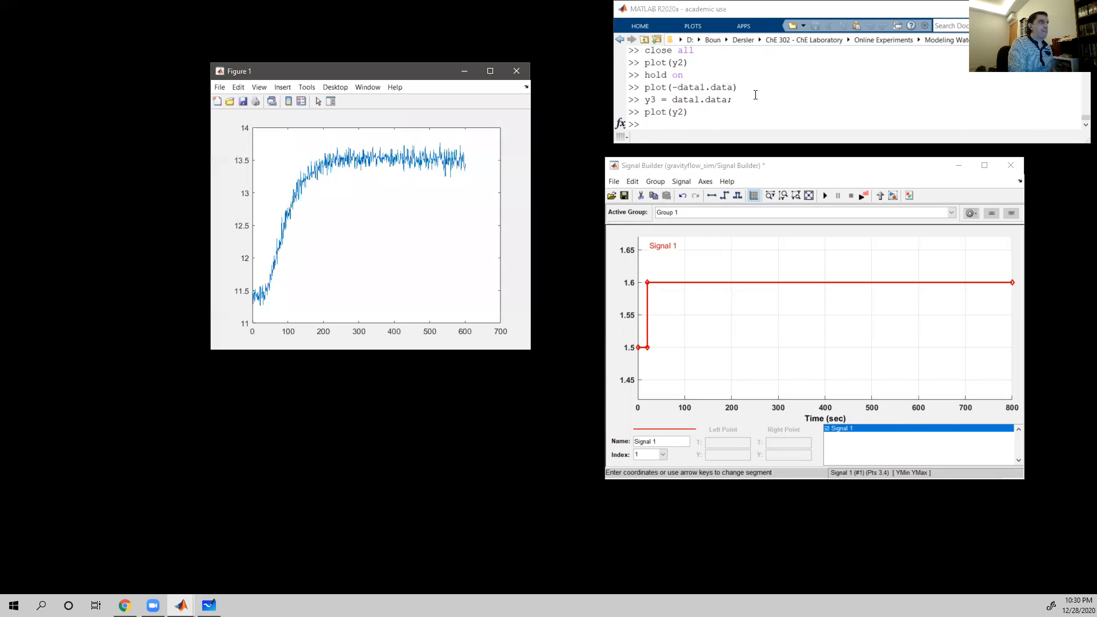
click(758, 99)
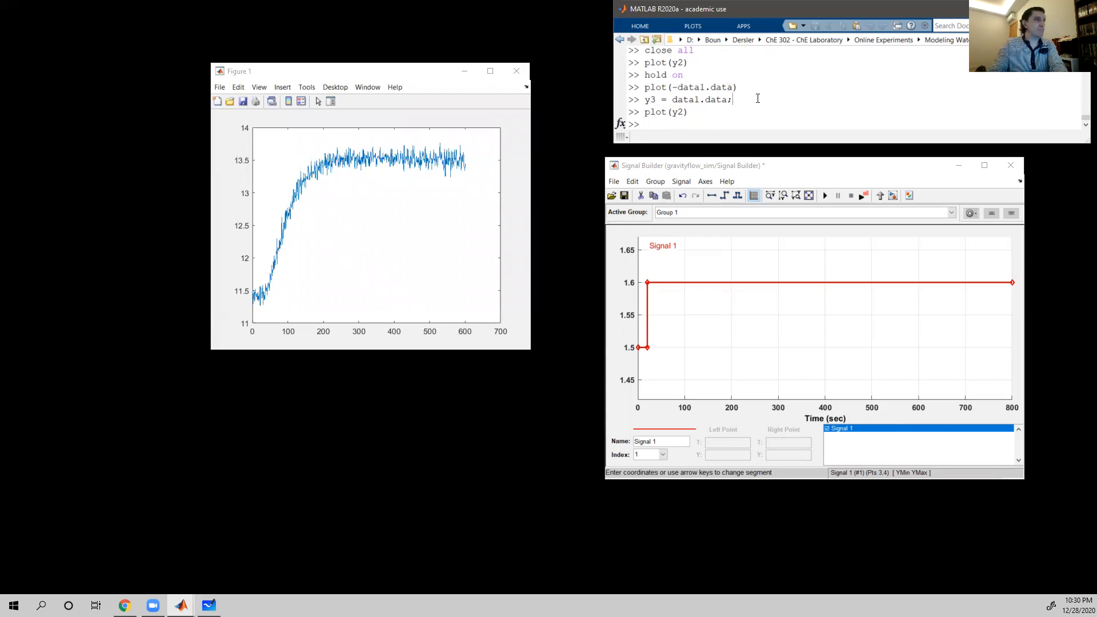
text(plot(y2)
text(-y2(19)
key(BackSpace)
text())
key(Return)
- Plot the deviation of the new response from its initial value, y3-y3(1)
text(pl)
key(Up)
key(Left)
key(Left)
key(Left)
key(Left)
key(BackSpace)
text(3)
key(Left)
key(Left)
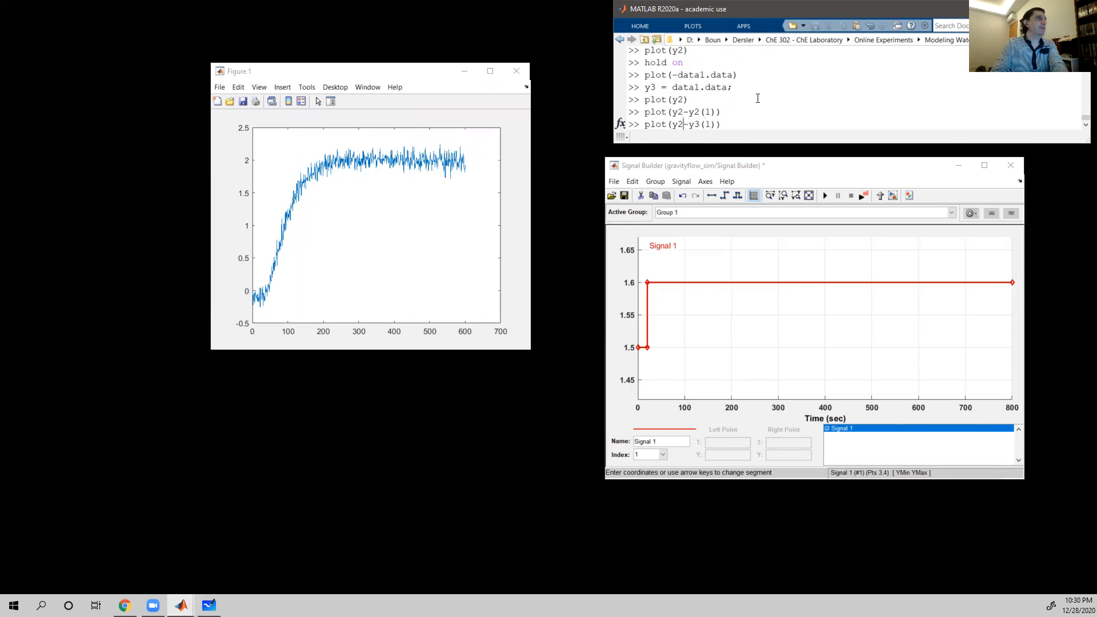
key(Return)
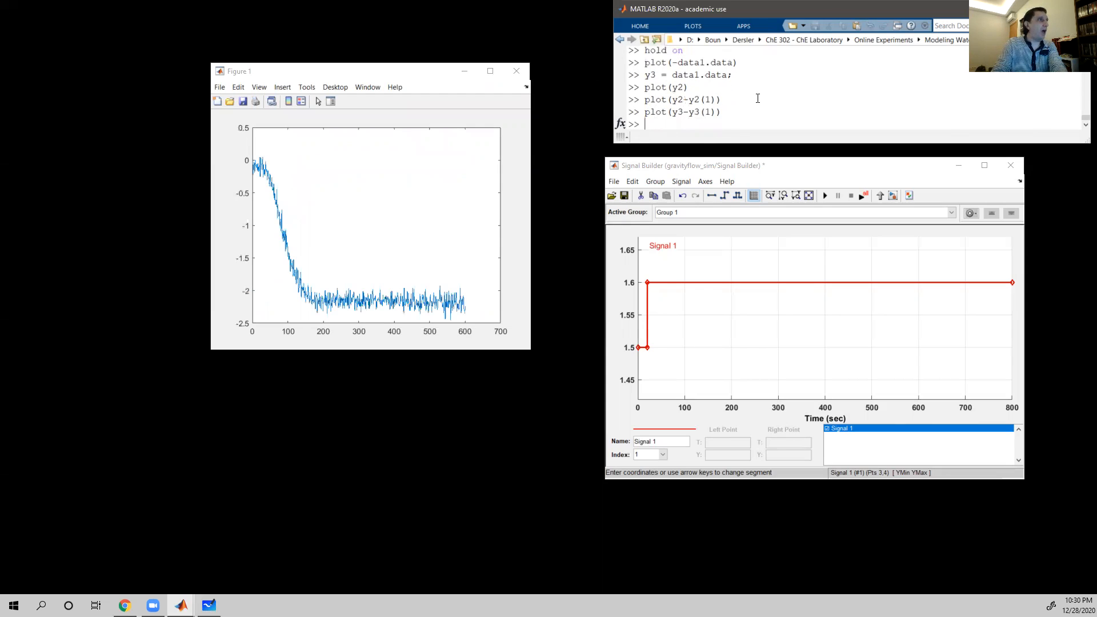
- Plot y2-y2(1) again and overlay the sign-flipped deviation -y3+y3(1) using hold on
key(Up)
key(Return)
text(h)
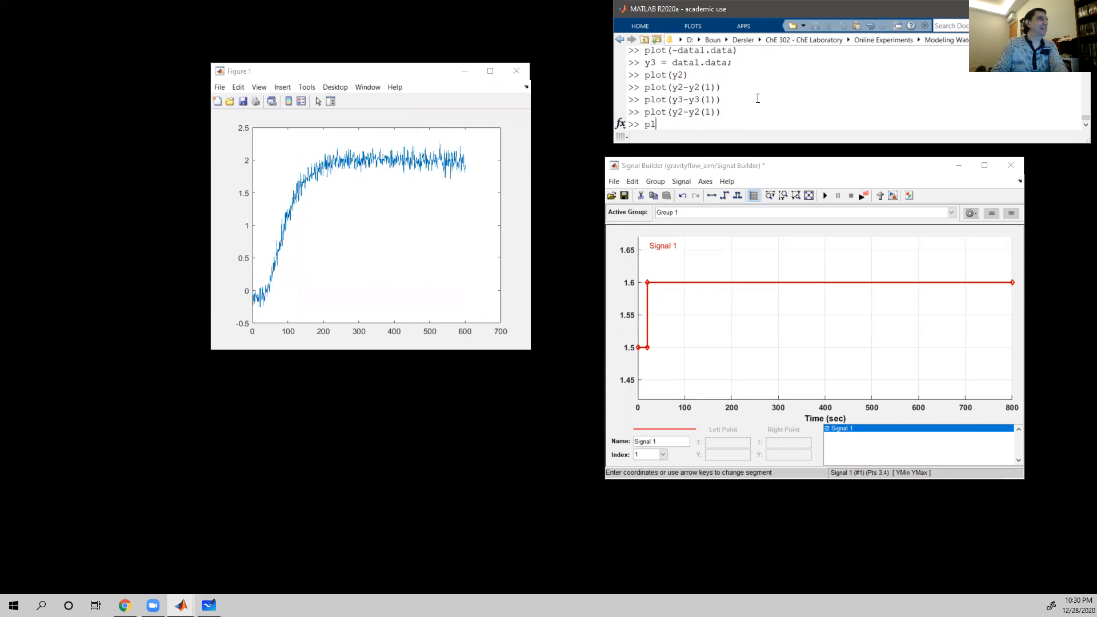
text(old on)
key(Return)
text(pl)
key(Up)
key(Up)
key(Left)
key(Left)
key(Left)
key(Left)
key(Left)
key(Left)
key(Left)
key(Left)
key(Left)
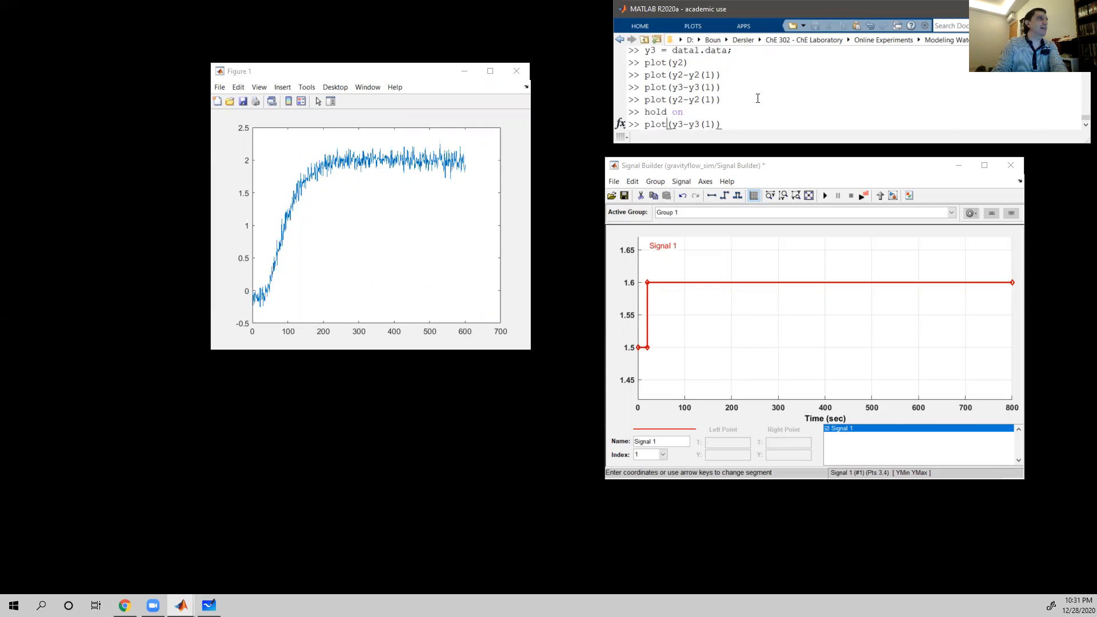
text(-)
key(Right)
key(Right)
key(Delete)
text(+)
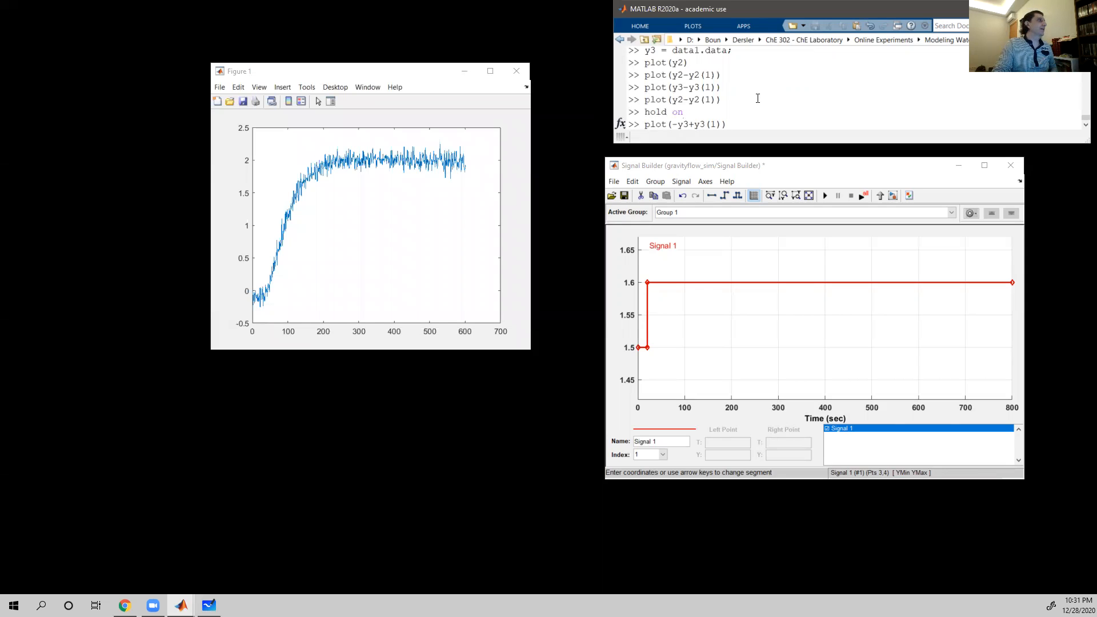
key(Return)
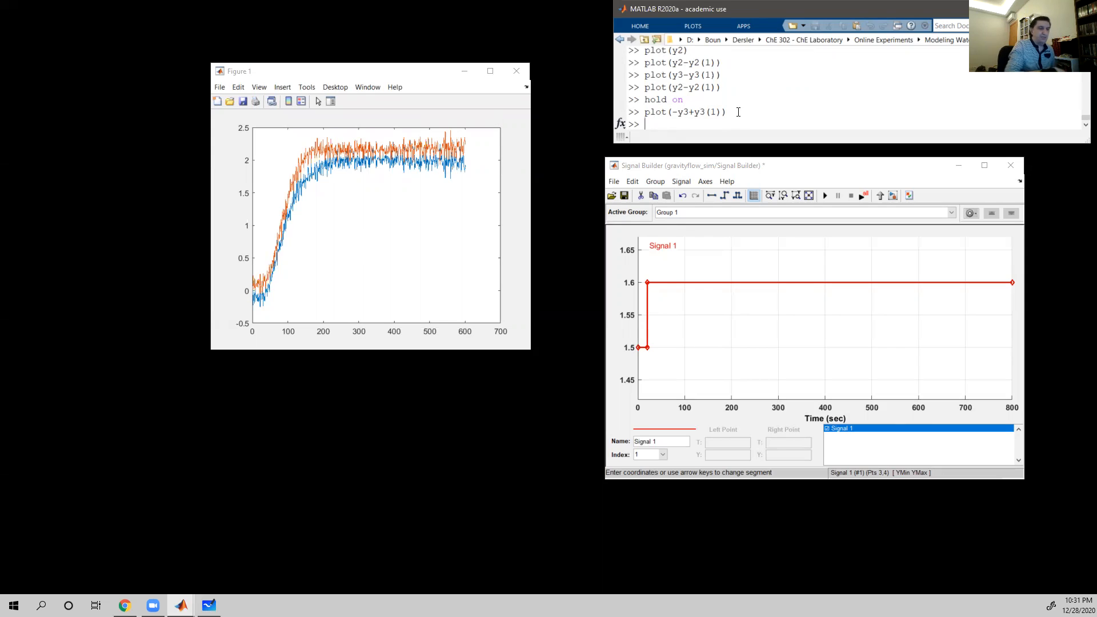
- Close all open figures with the command close all
key(Up)
key(Escape)
text(clo)
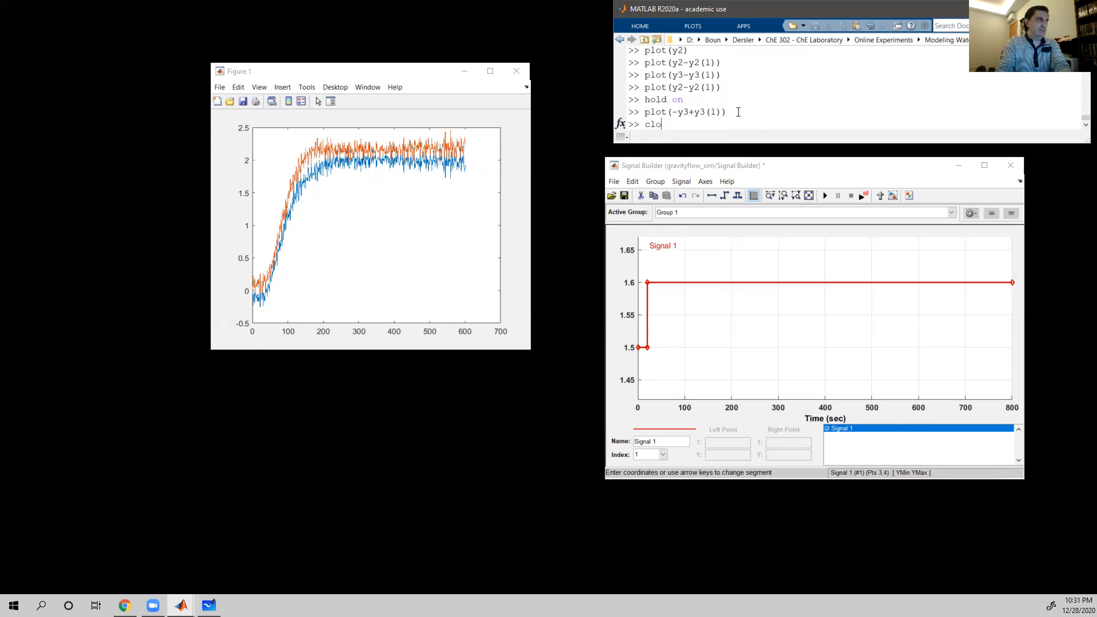
text(se all)
key(Return)
- Plot the deviation of y2 from the mean of its first 20 samples, y2-mean(y2(1:20))
text(pl)
key(Up)
key(Up)
key(Left)
key(Left)
text(:20)
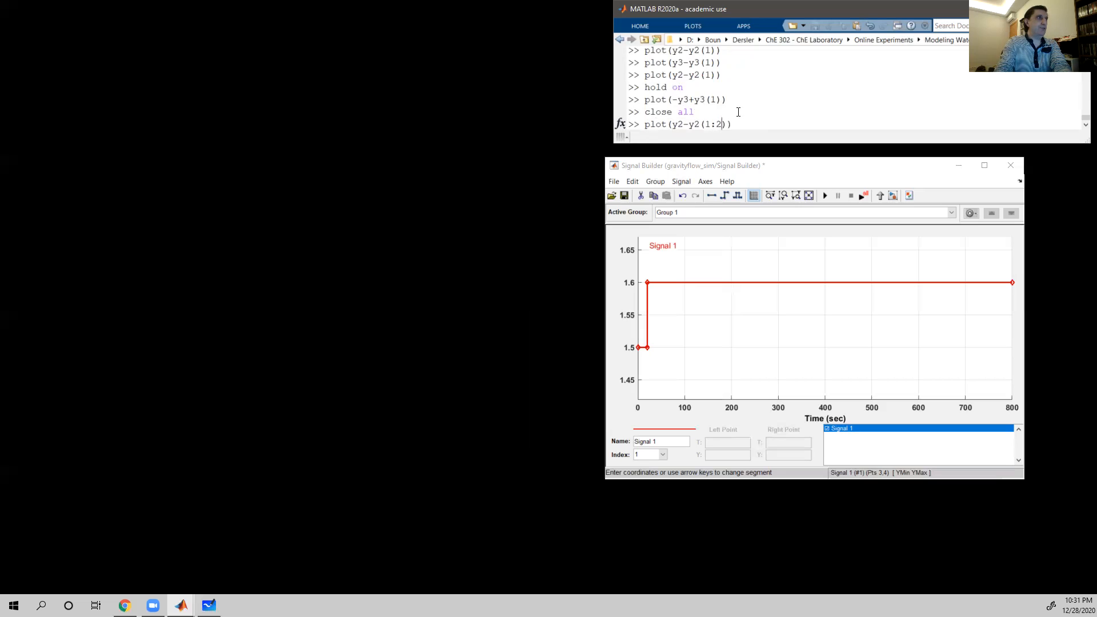
key(Left)
key(Left)
key(Left)
key(Left)
key(Left)
key(Left)
key(Left)
text(mean()
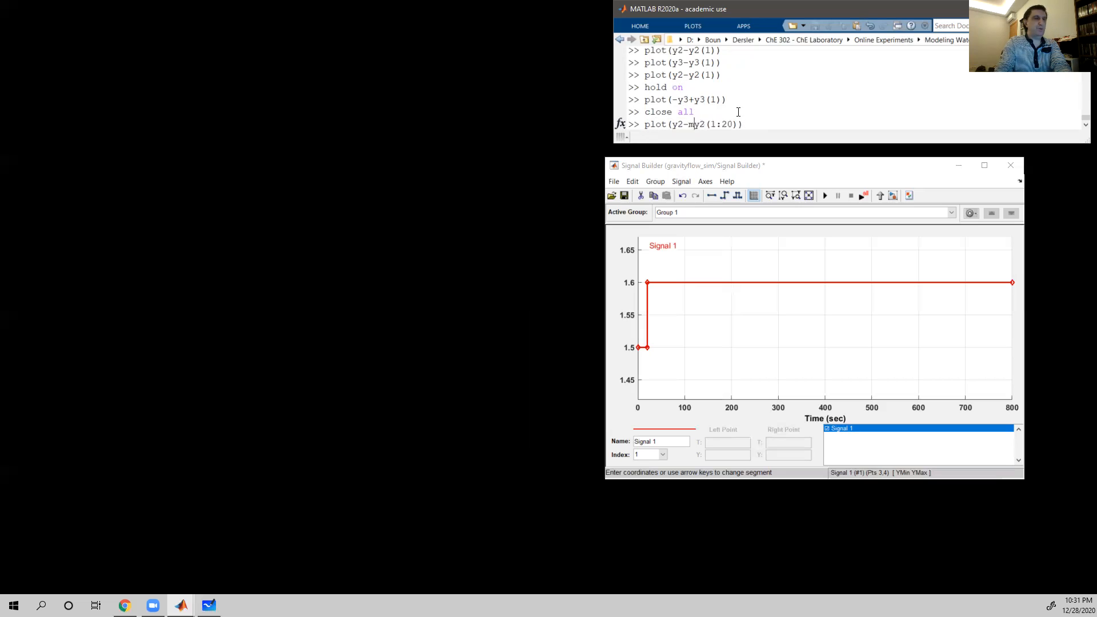
key(Right)
key(Right)
key(Right)
key(Right)
key(Right)
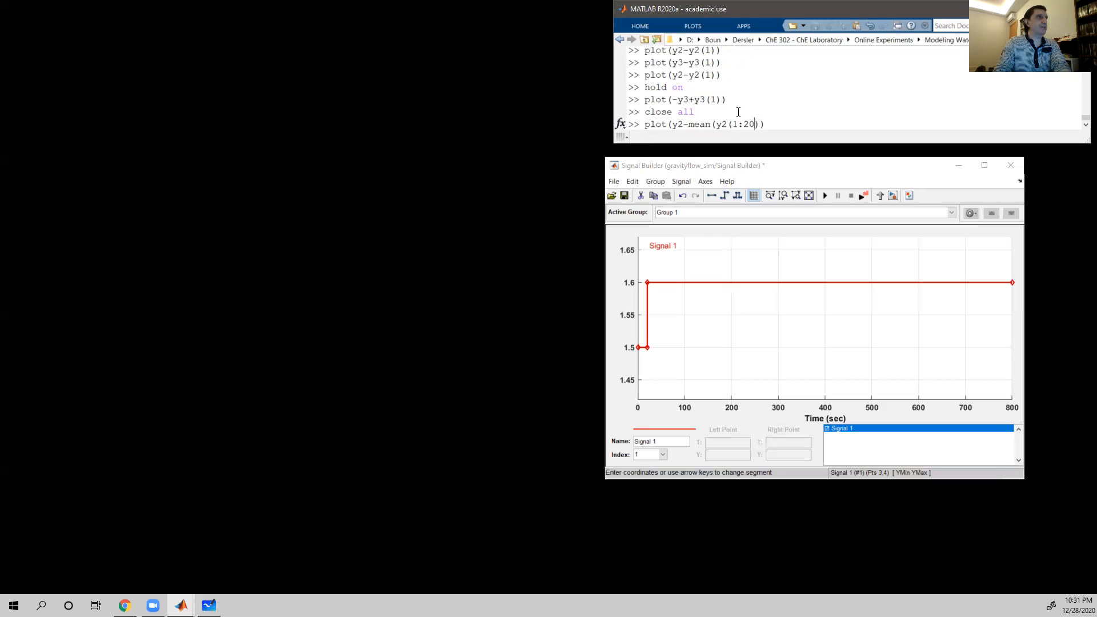
text())
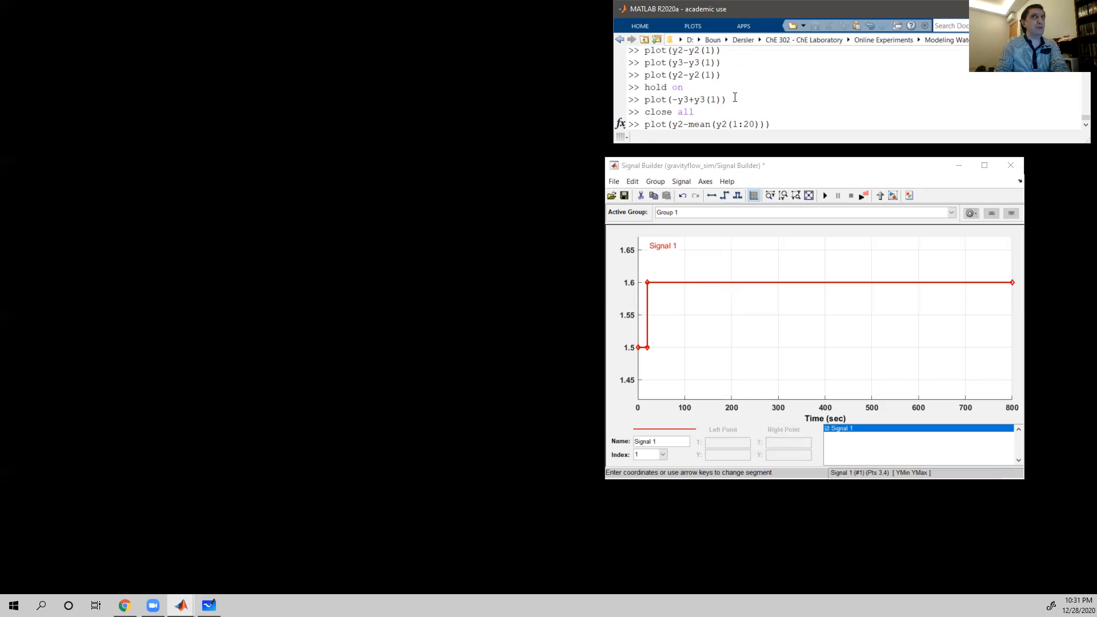
key(Return)
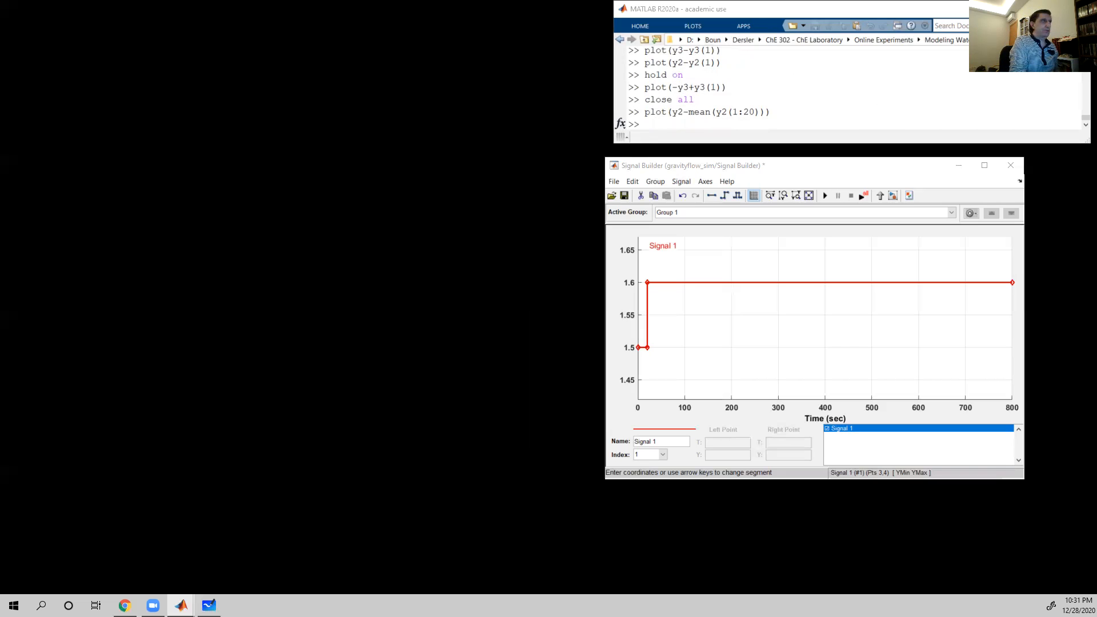
- Hold the plot and overlay the sign-flipped deviation of y3 from its initial mean, -y3+mean(y3(1:20))
click(723, 120)
text(hold)
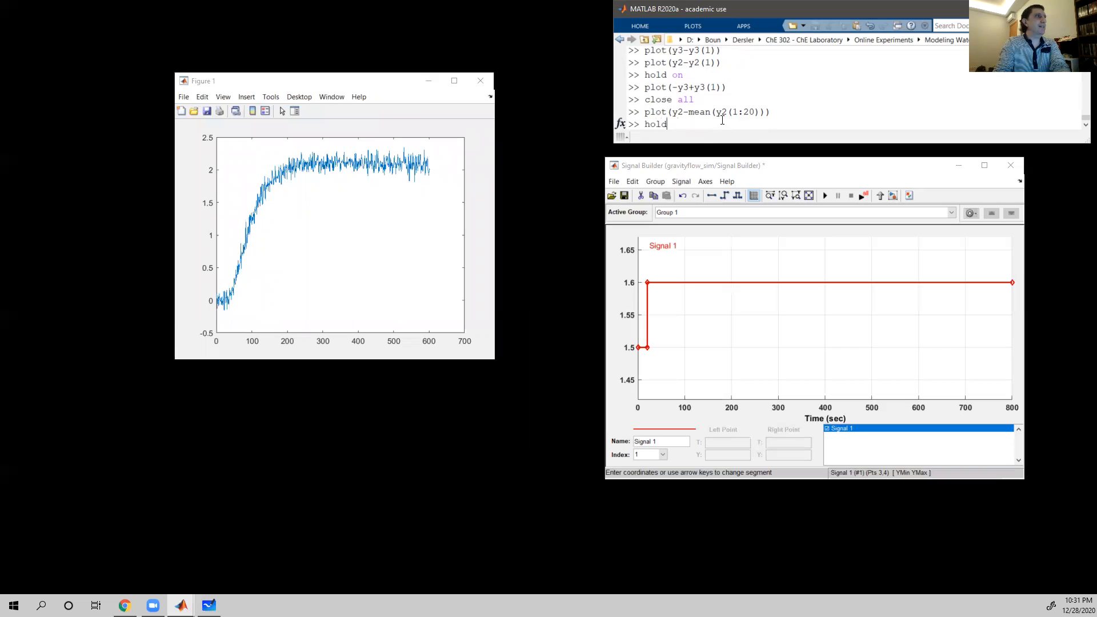
text( on)
key(Return)
text(plot(-y3+y3(1)))
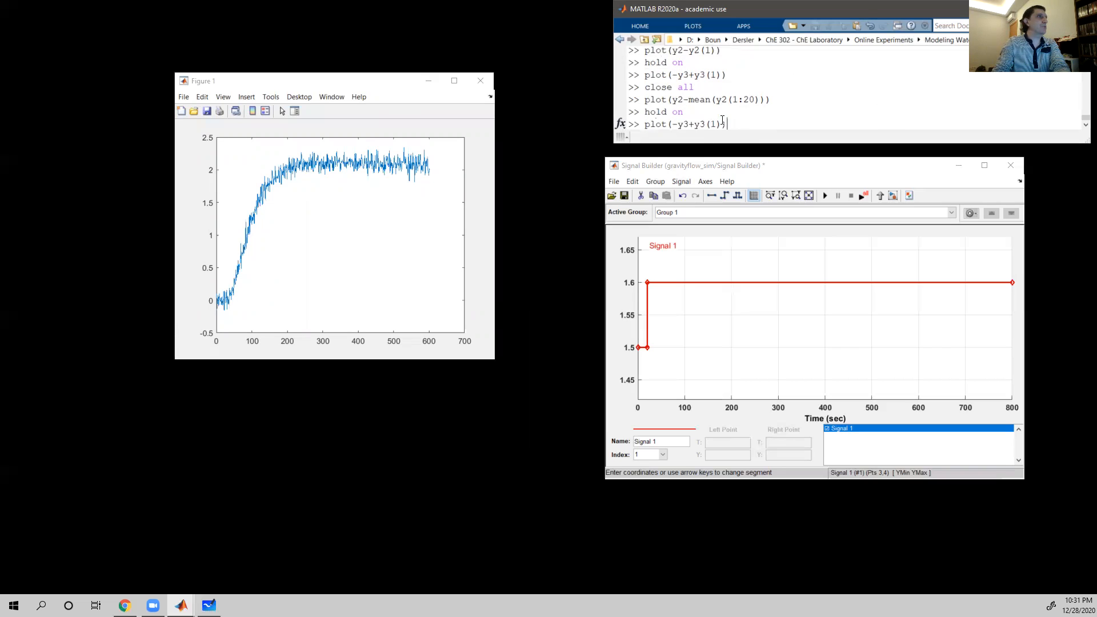
key(Left)
key(Left)
text(mean)
key(Right)
key(Right)
text(:20)
key(Right)
text())
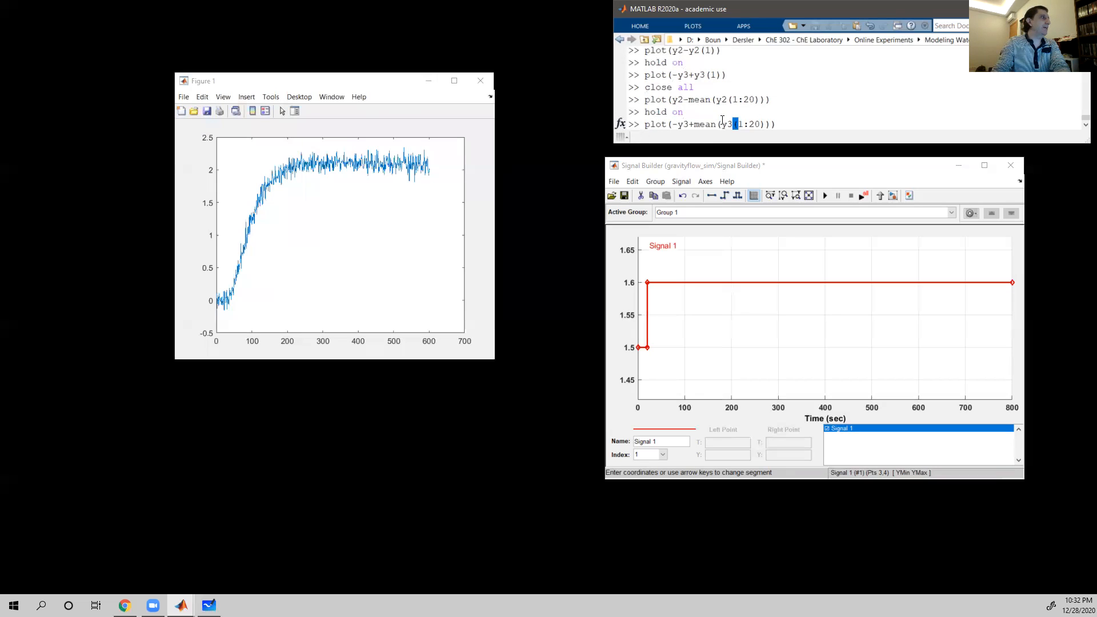
key(Return)
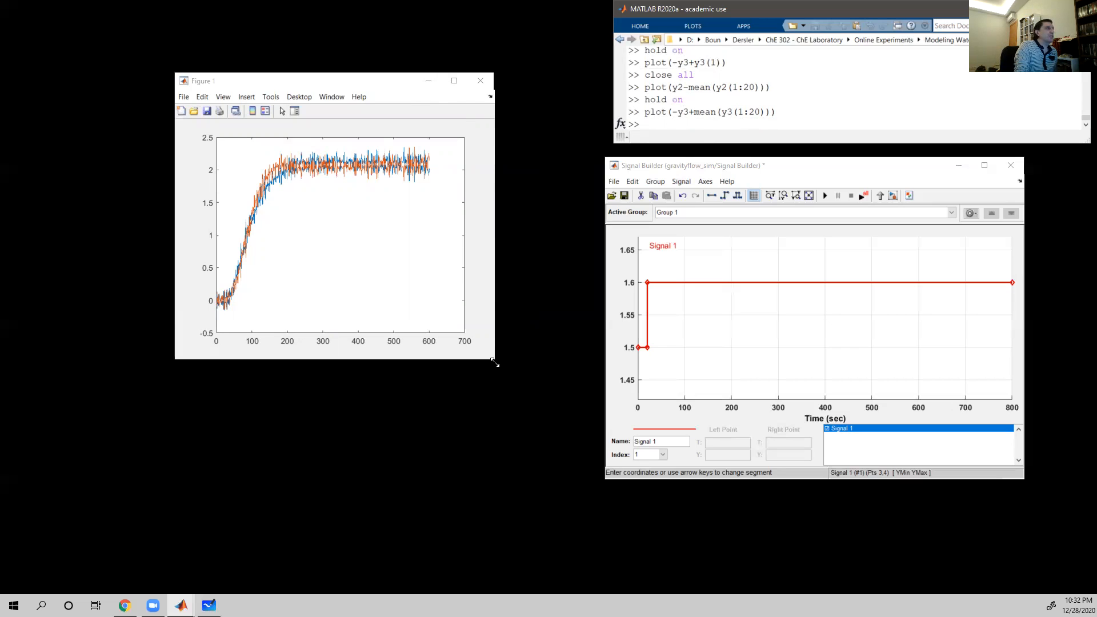
- Enlarge the figure window and move it clear of the Signal Builder window to compare the two curves
drag(495, 363, 639, 458)
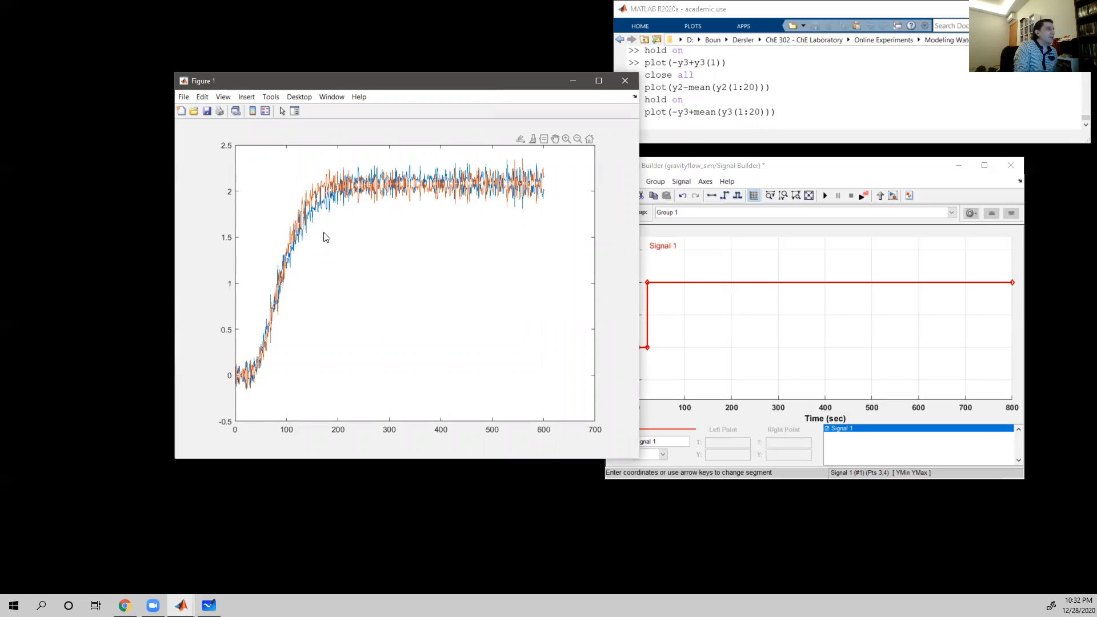
drag(355, 81, 280, 83)
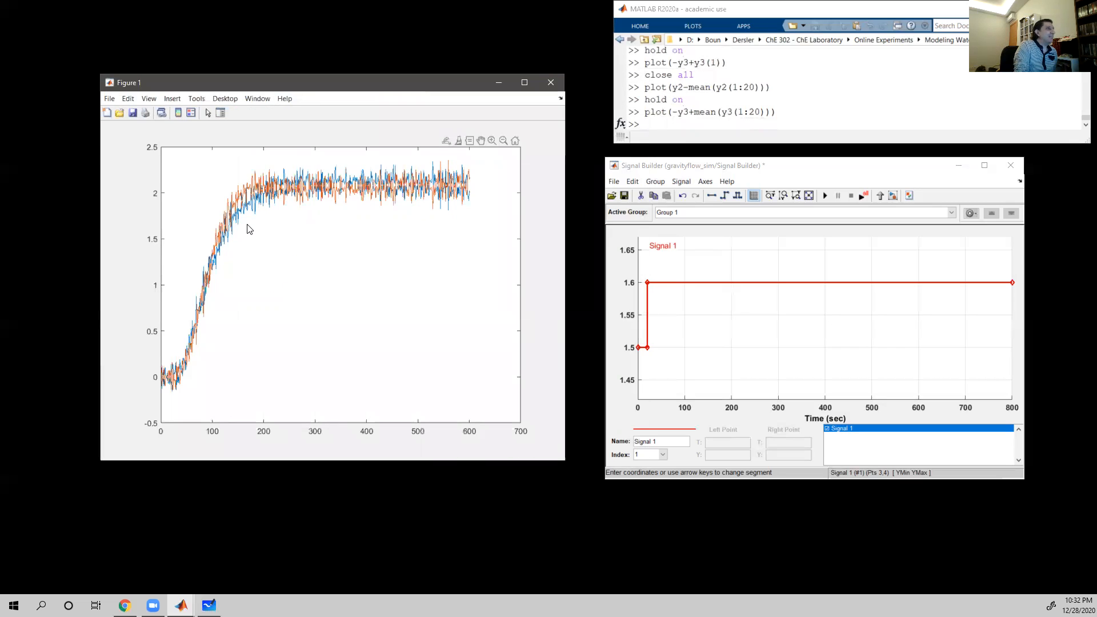
mouse_move(466, 189)
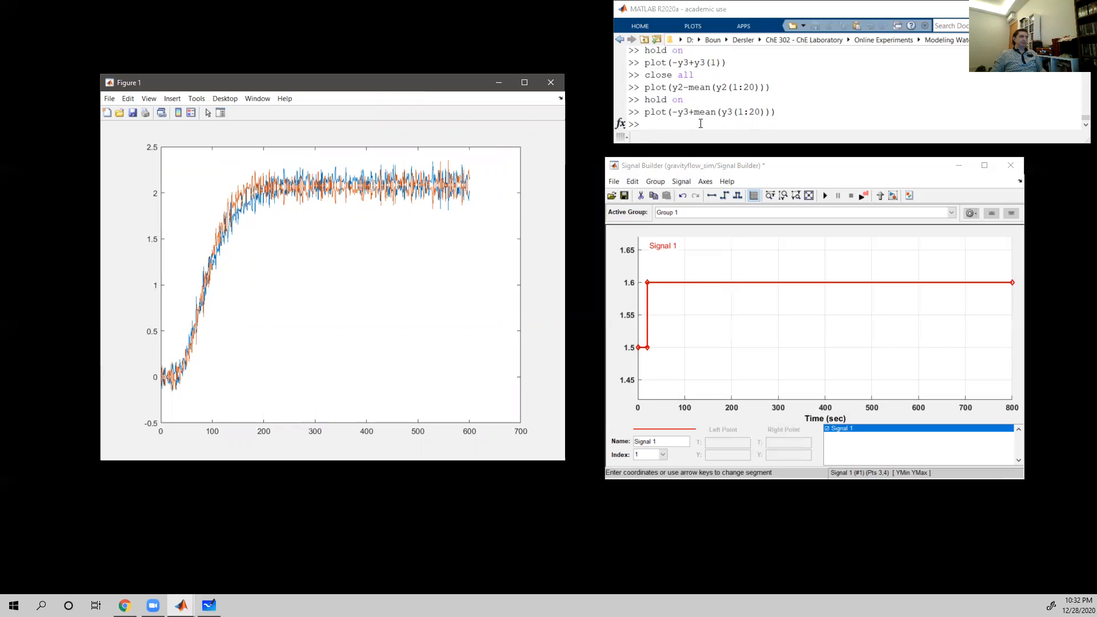
click(197, 98)
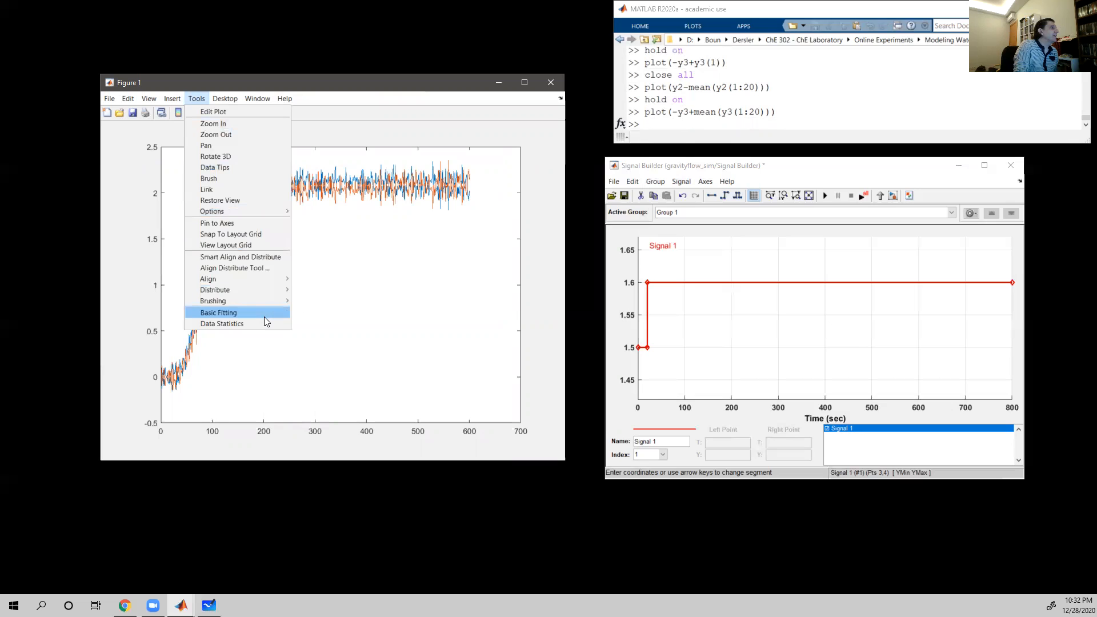
click(507, 213)
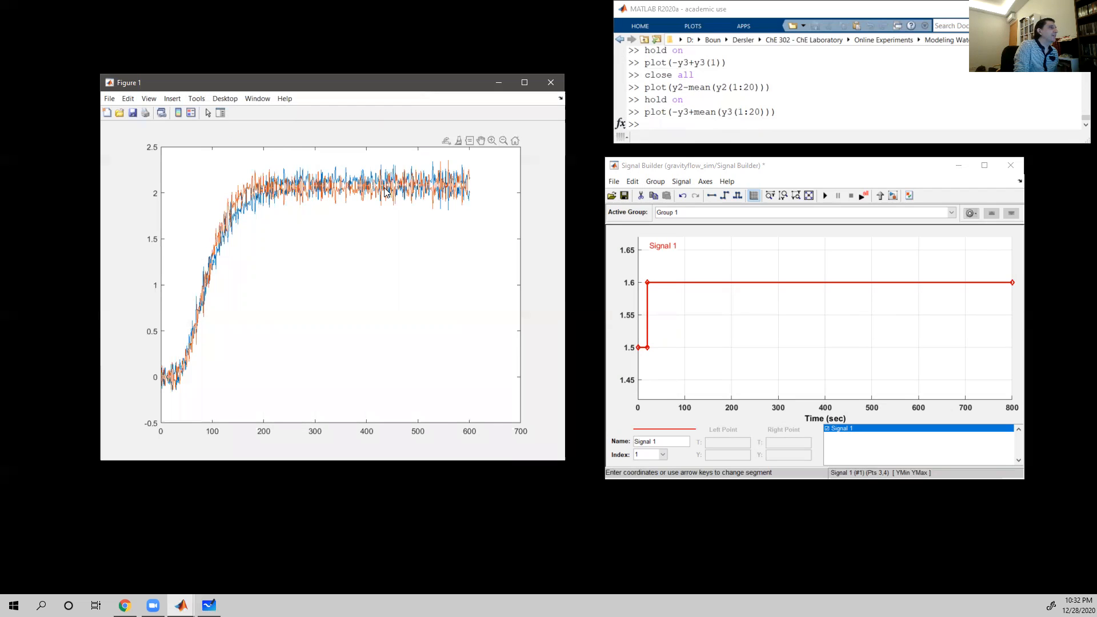
mouse_move(432, 198)
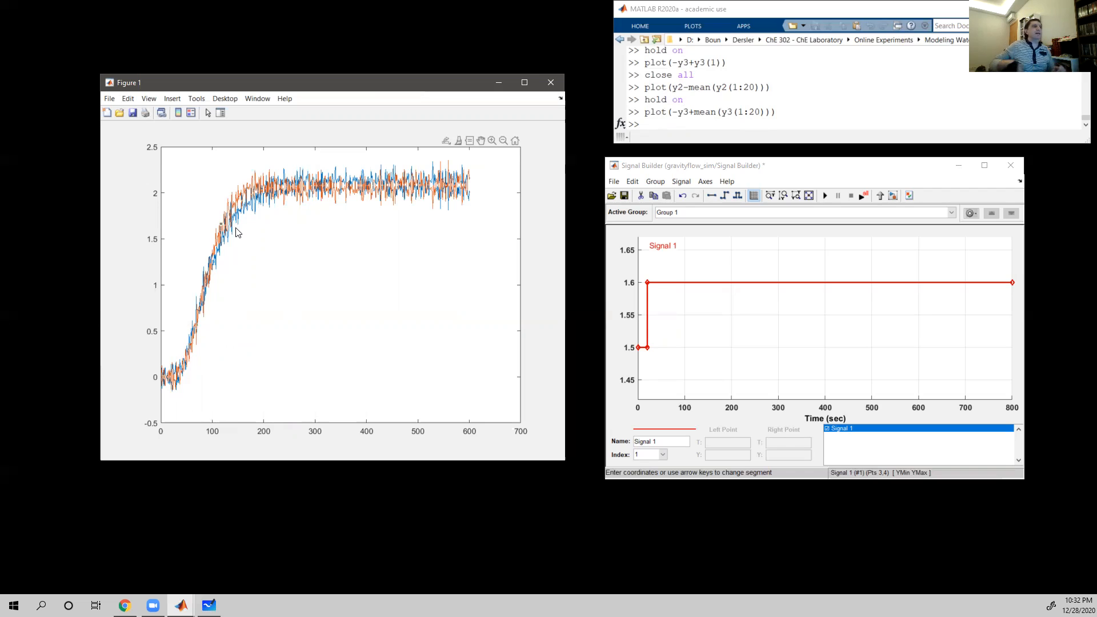
- Close the figure and reverse the input signal so it steps down from about 1.6 to about 1.5 at 20 s
click(561, 83)
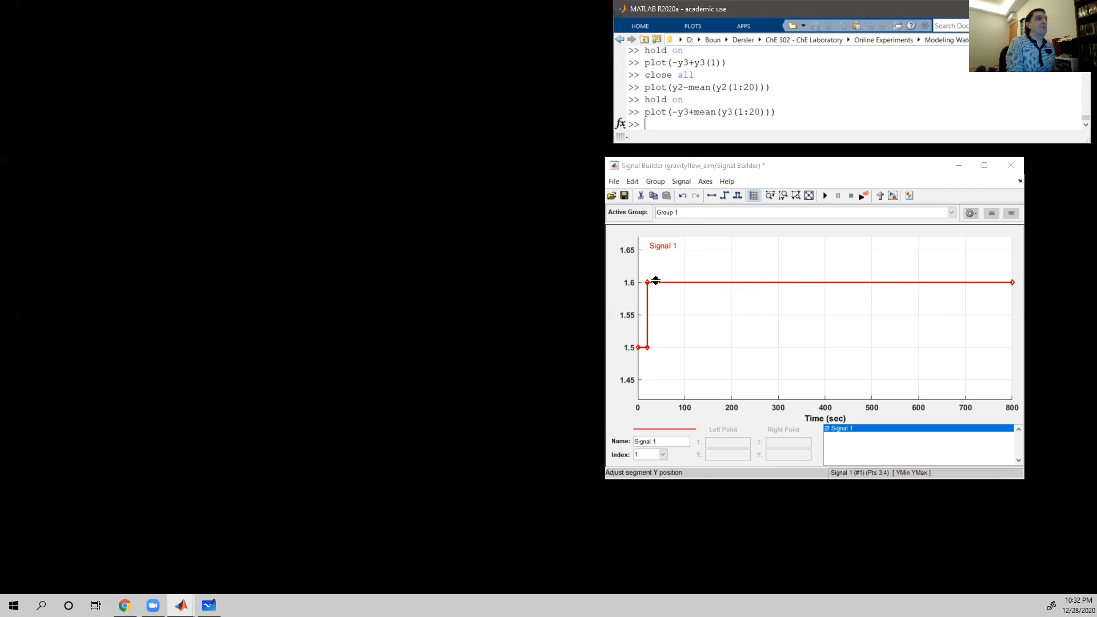
drag(643, 347, 643, 283)
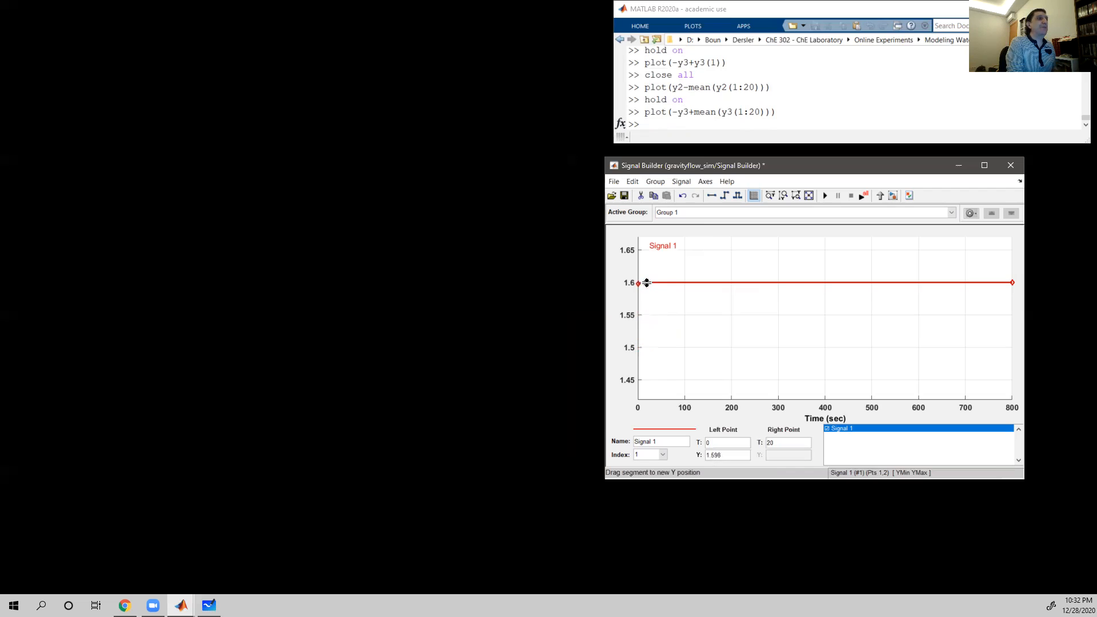
drag(777, 281, 787, 348)
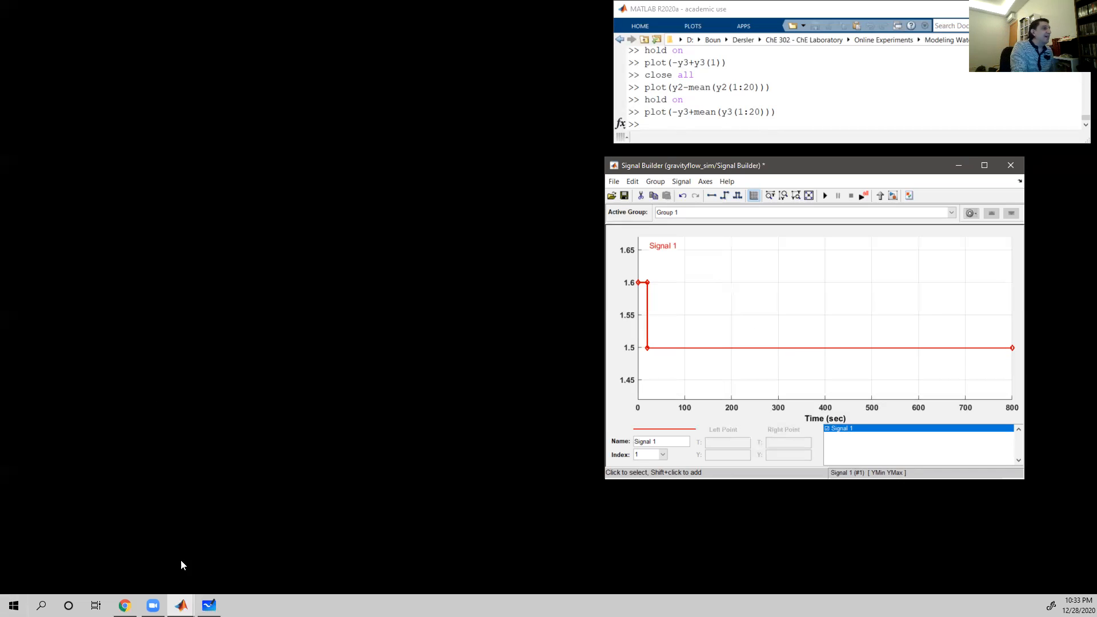
- Switch to Microsoft Whiteboard, open the board with the handwritten tank process notes, and maximize the window
click(209, 606)
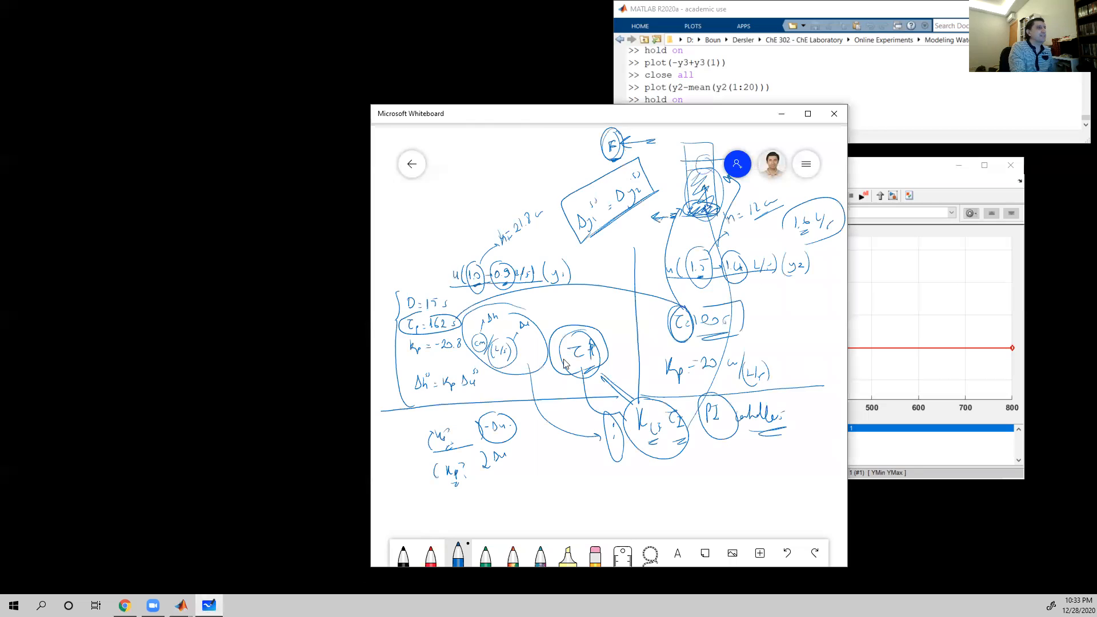
click(412, 165)
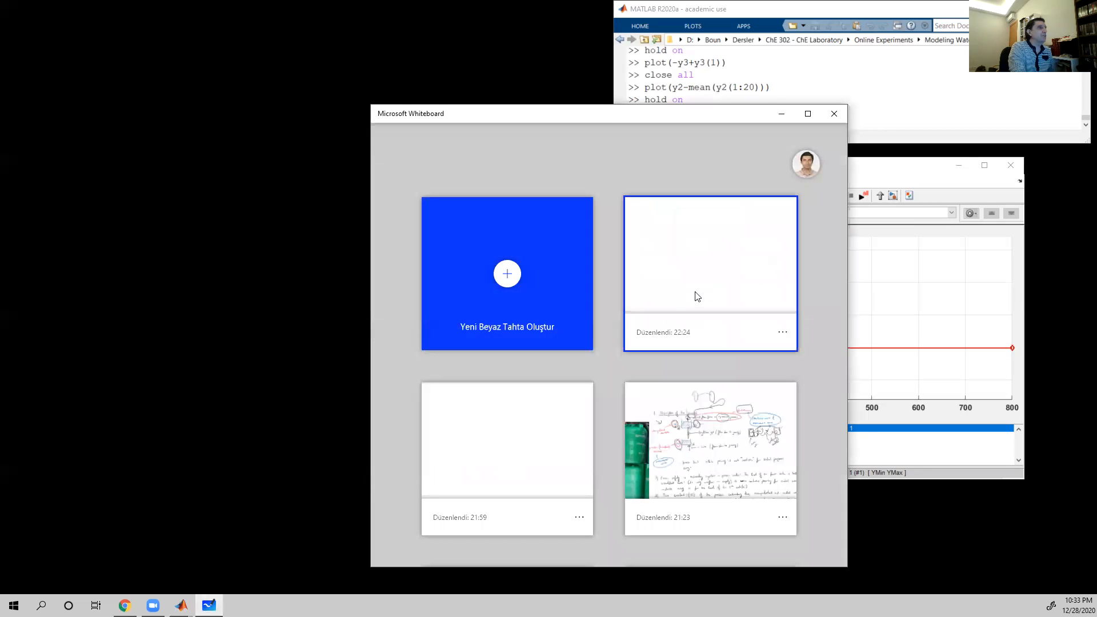
click(677, 450)
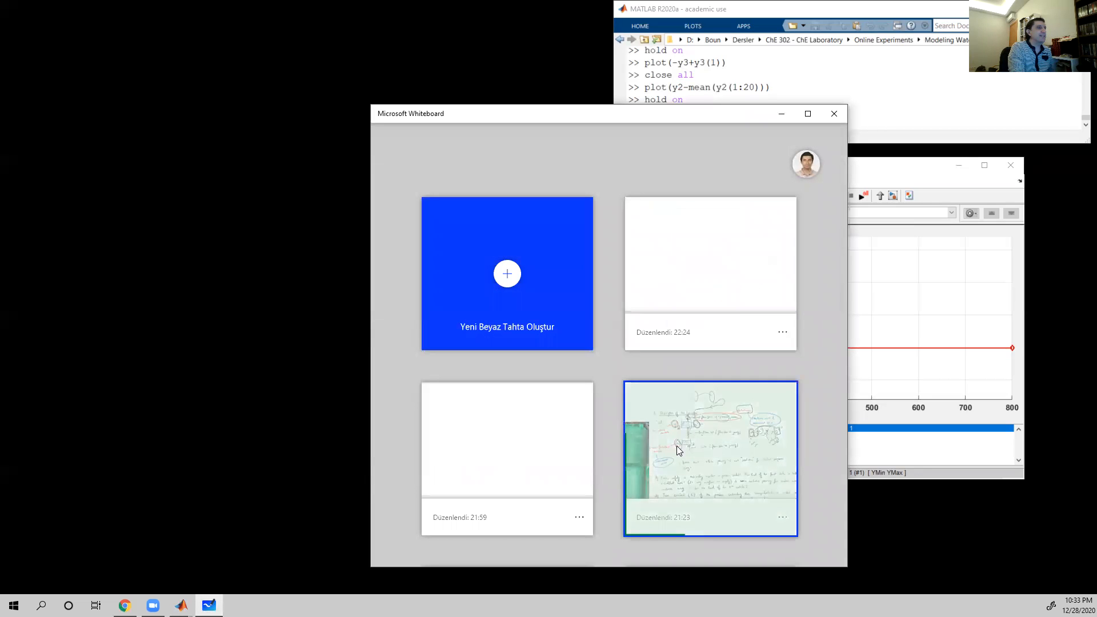
click(808, 115)
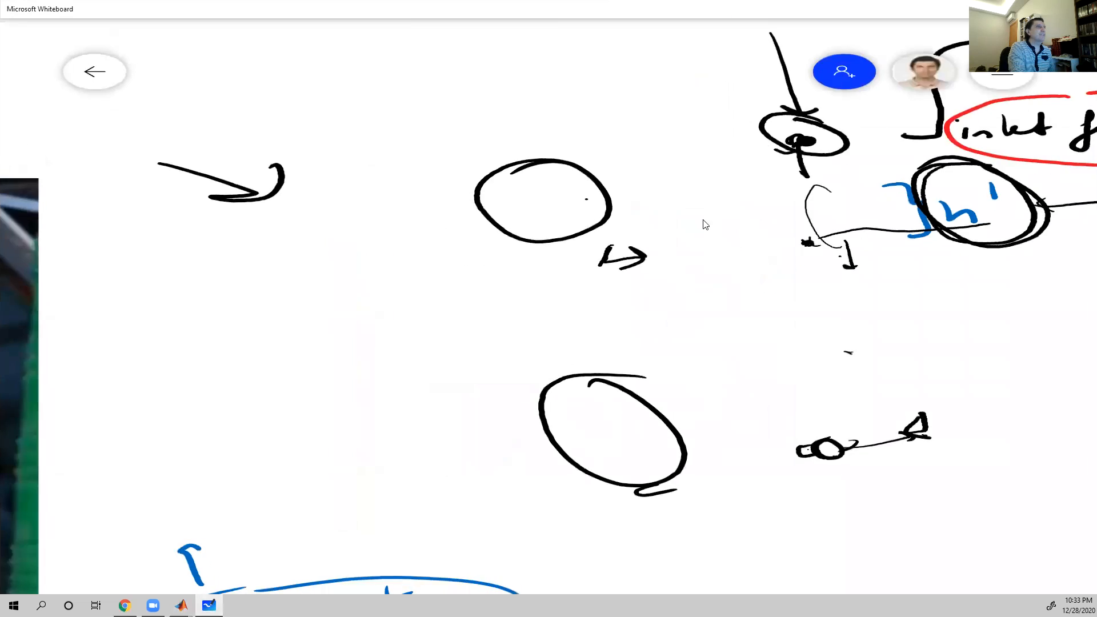
- Examine the notes in sections 3 to 6, from steady-state operation and process dynamics to feedback control
scroll(703, 228, down, 5)
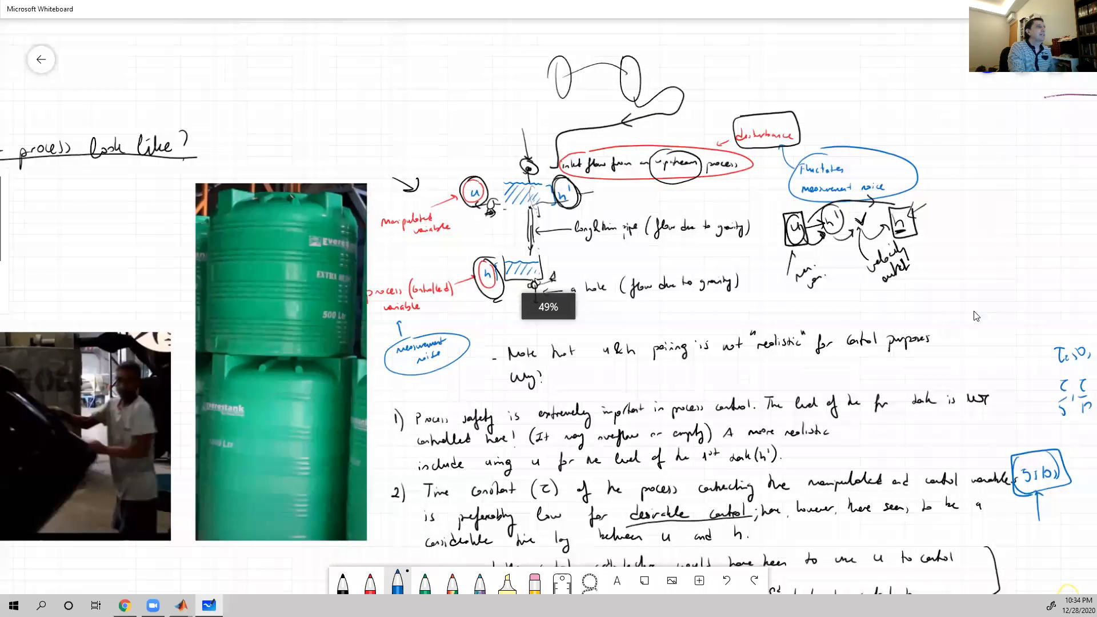
drag(1003, 315, 443, 291)
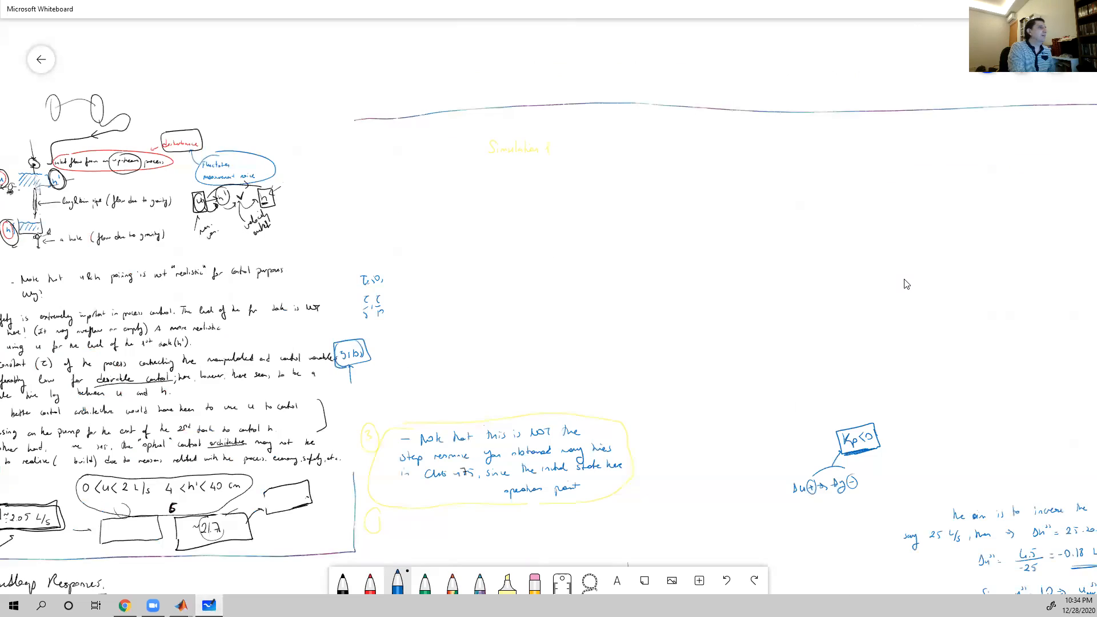
drag(560, 282, 495, 277)
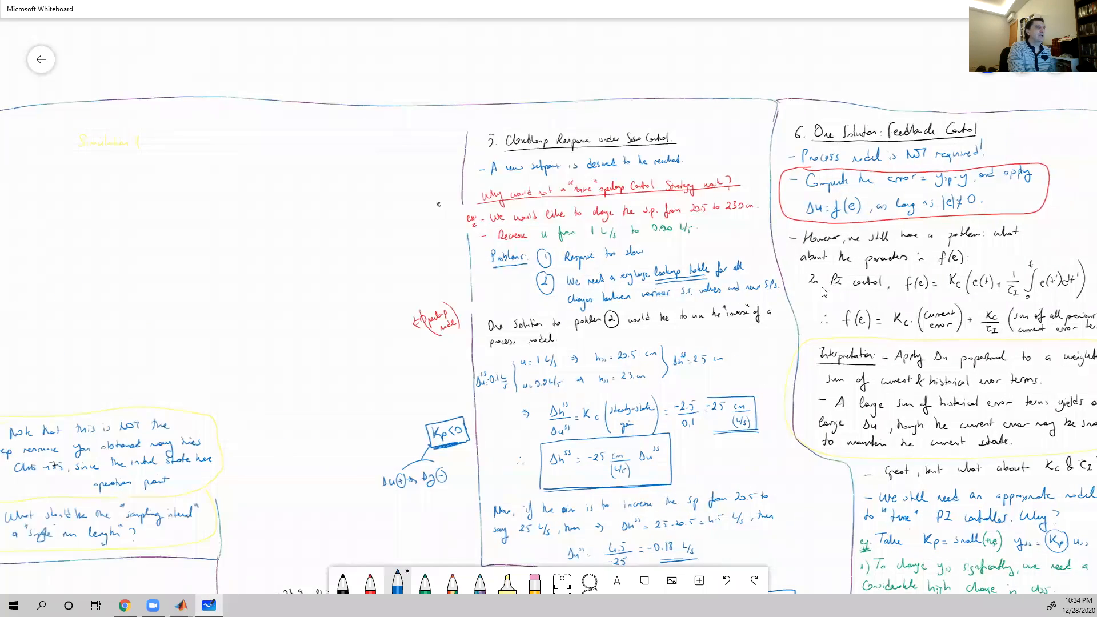
drag(754, 538, 782, 527)
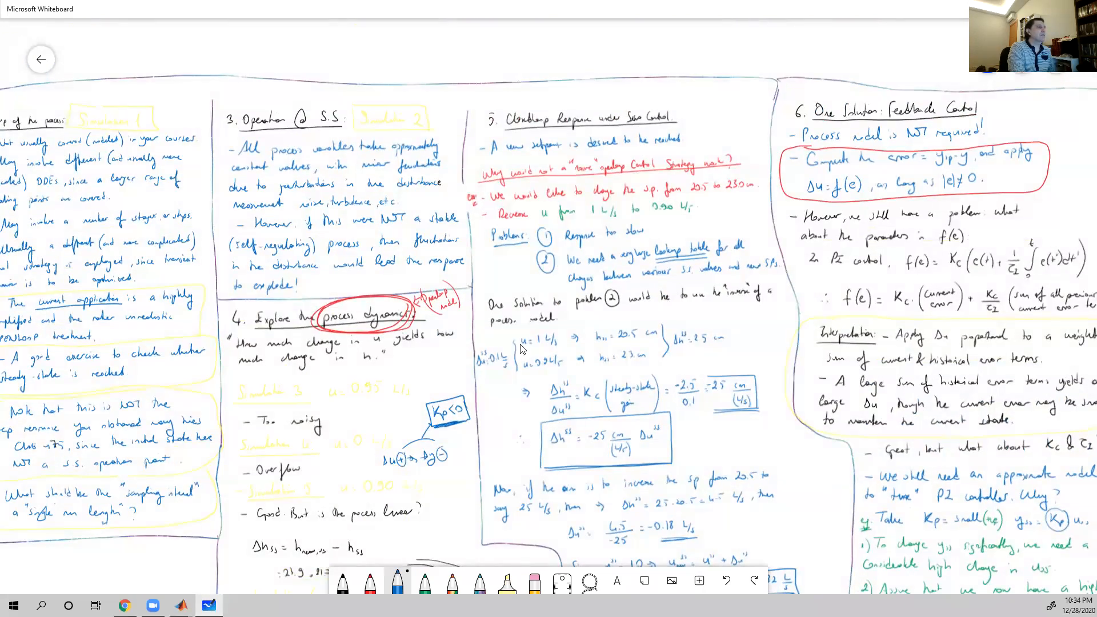
drag(515, 392, 429, 379)
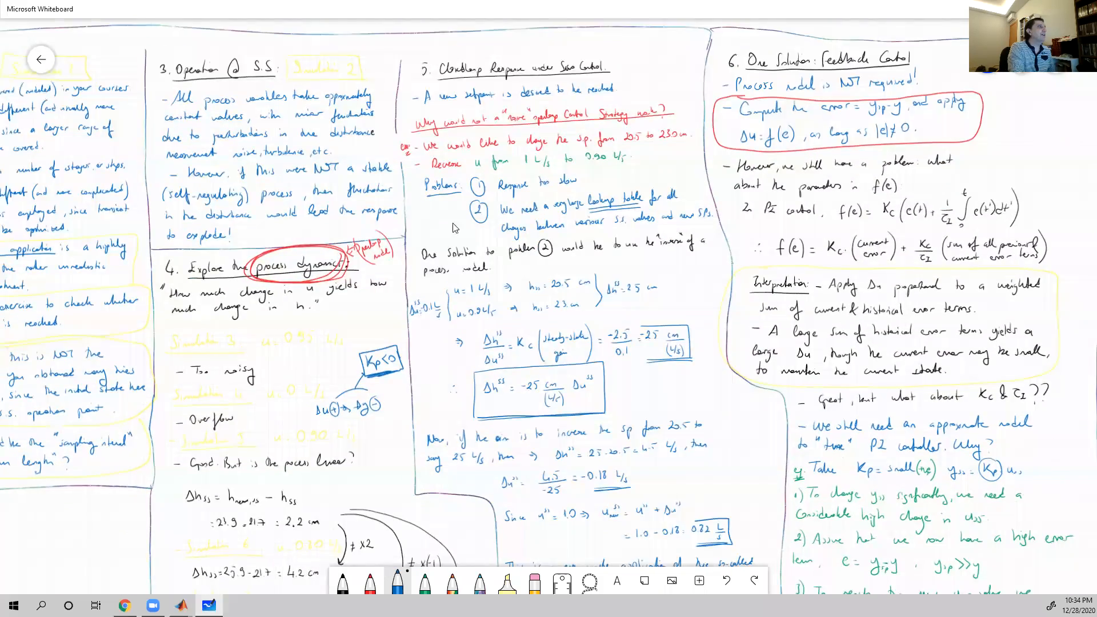